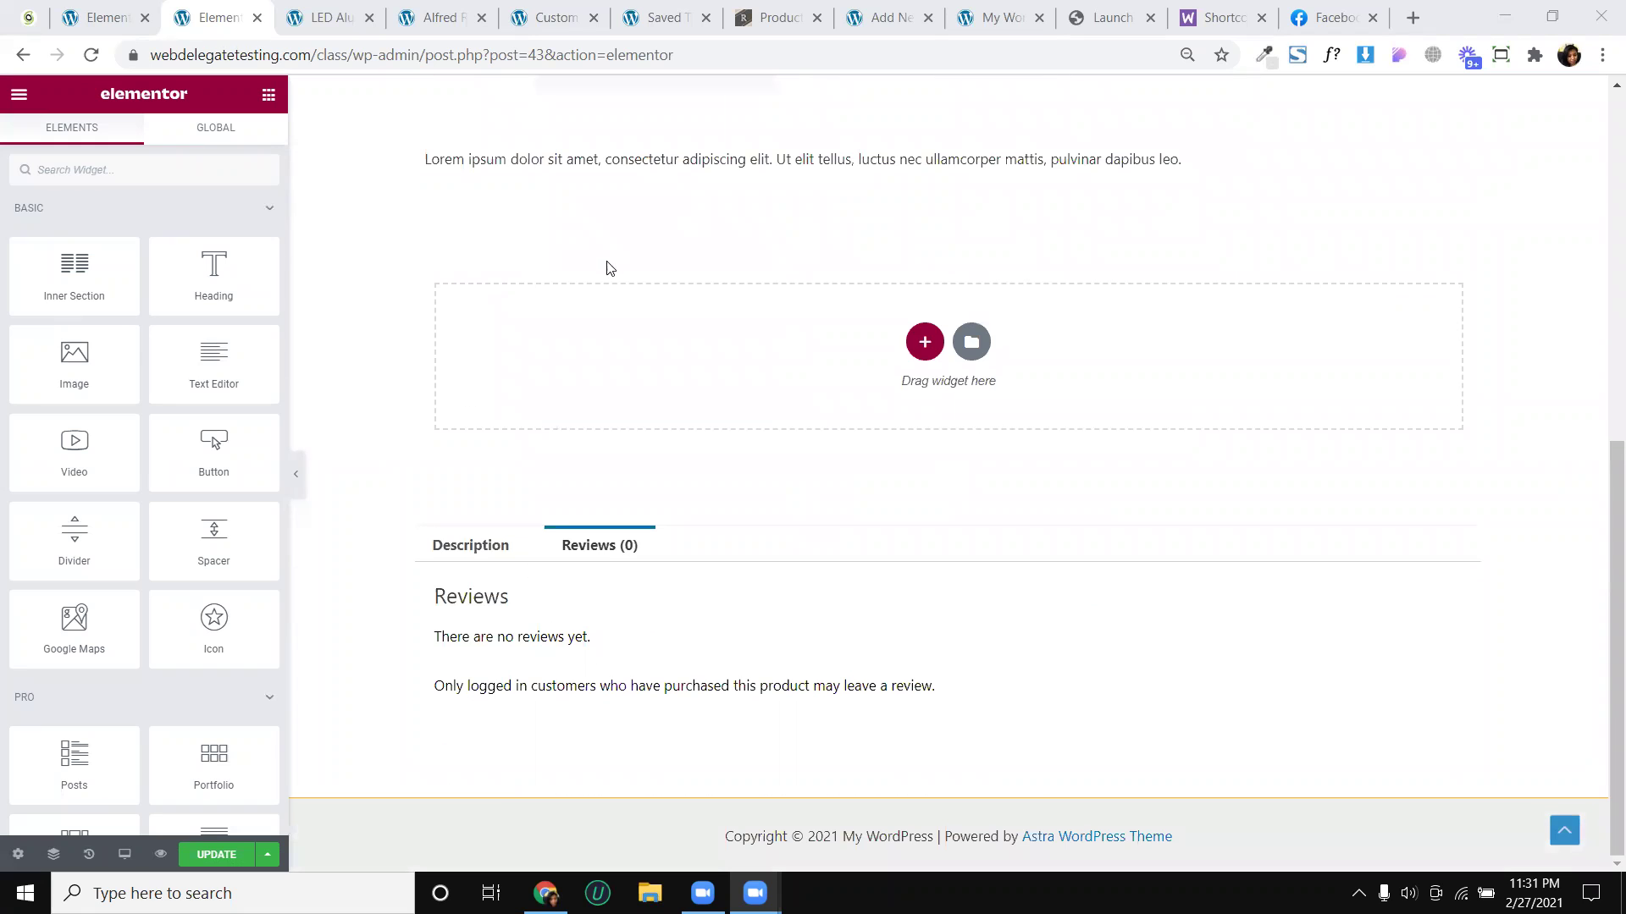
# Check the Description and Reviews tabs on the lamp's product page and update the page
pyautogui.scroll(2, 628, 238)
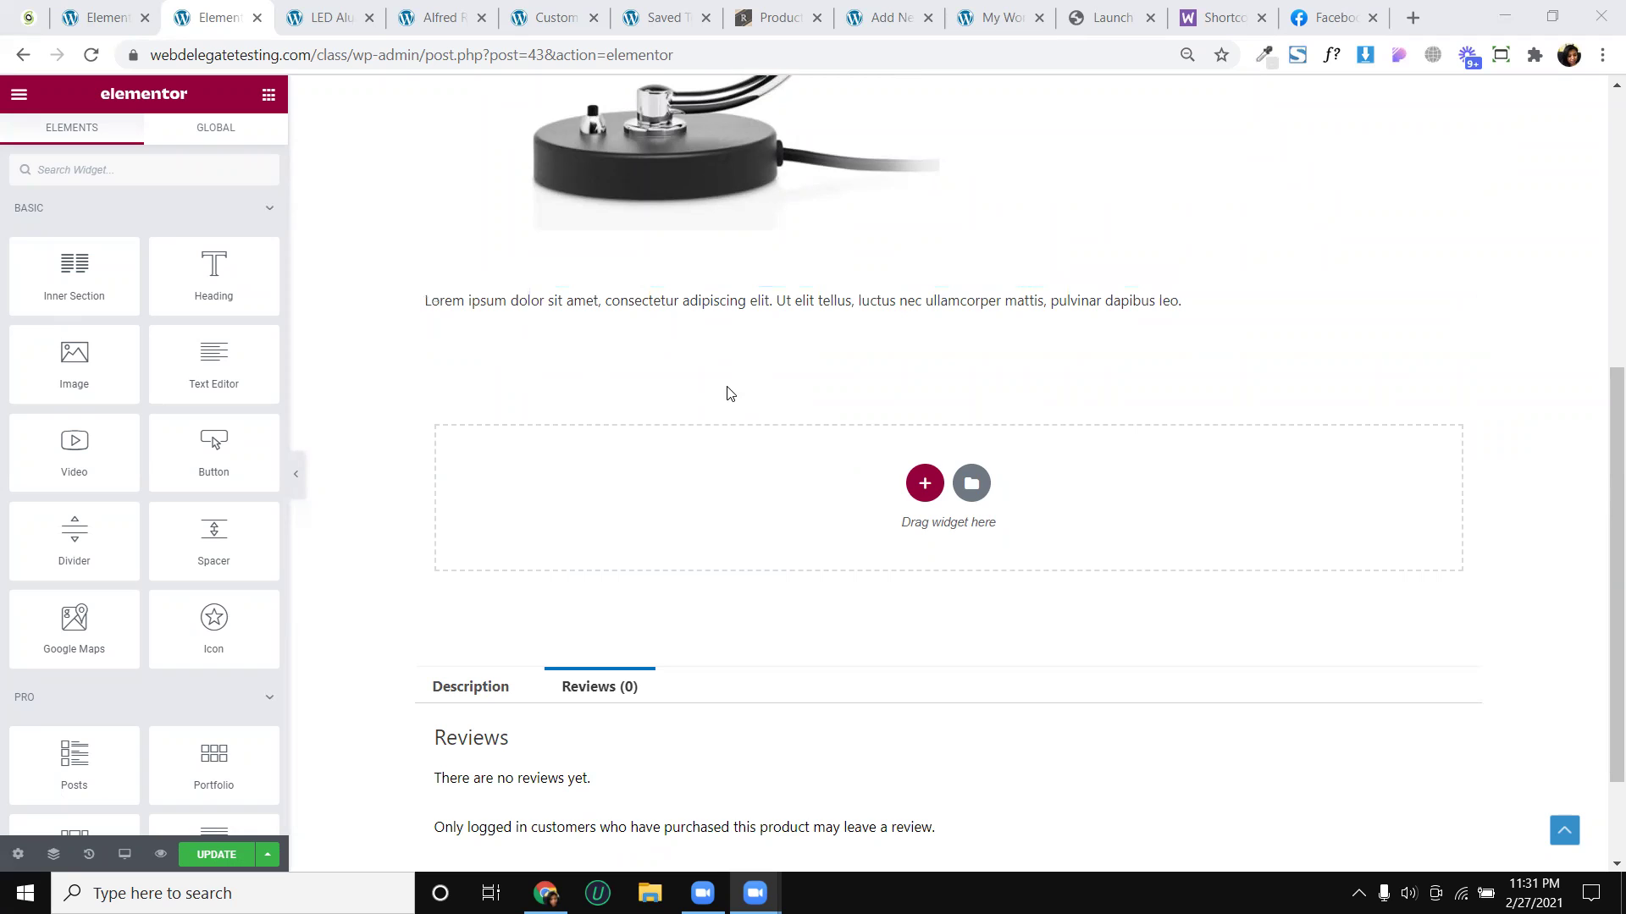
pyautogui.scroll(-2, 730, 393)
pyautogui.click(500, 550)
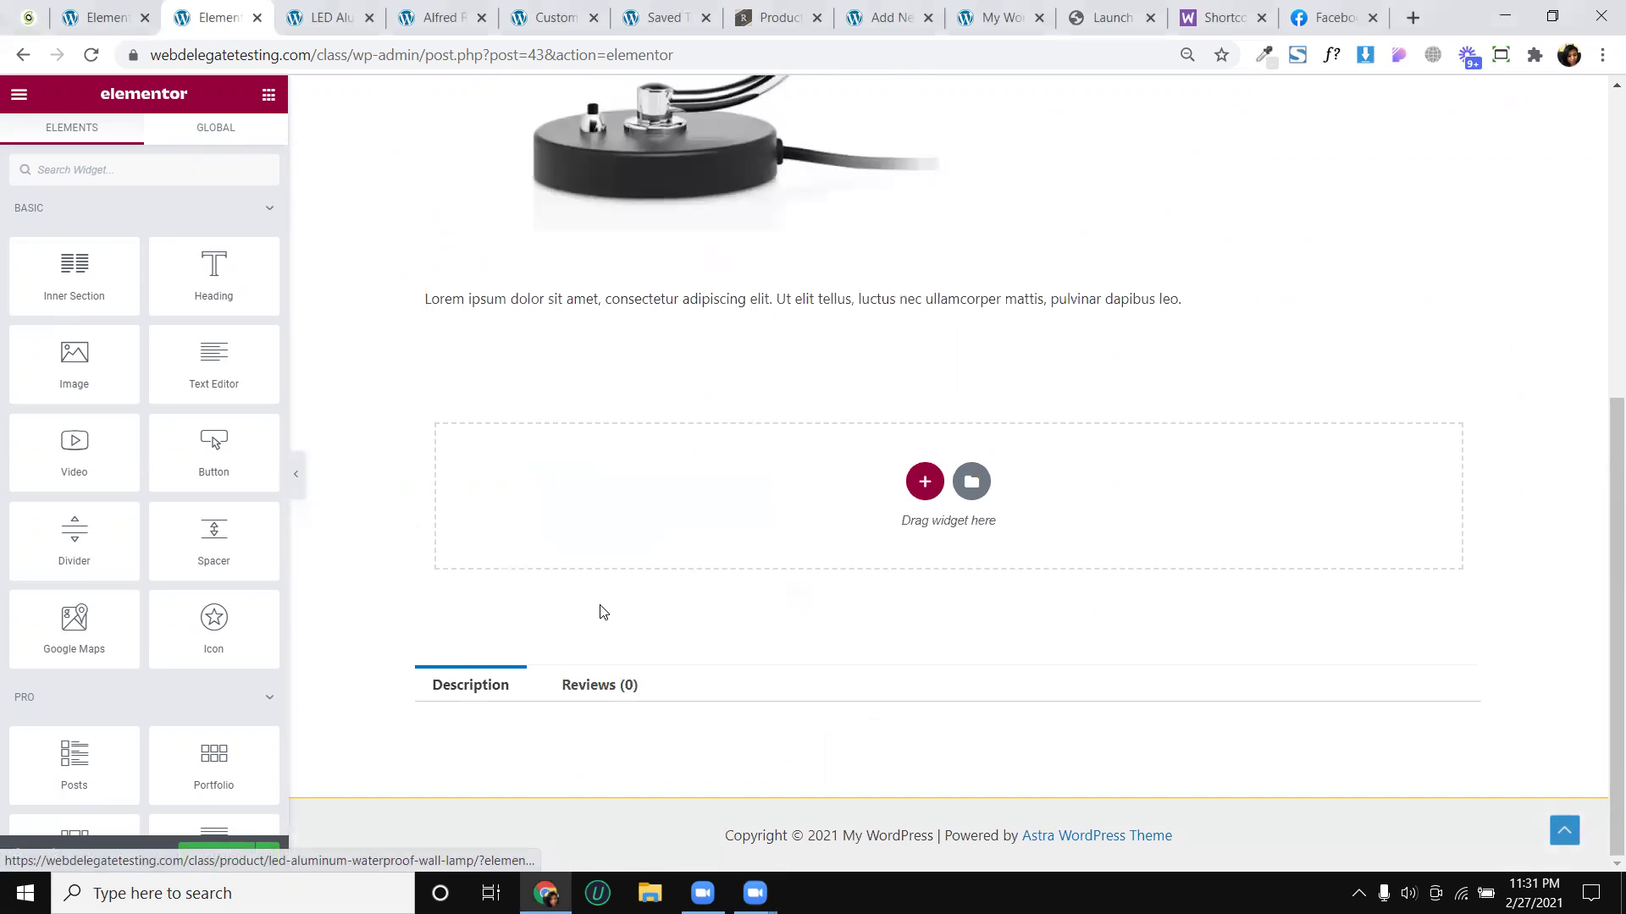
pyautogui.click(597, 685)
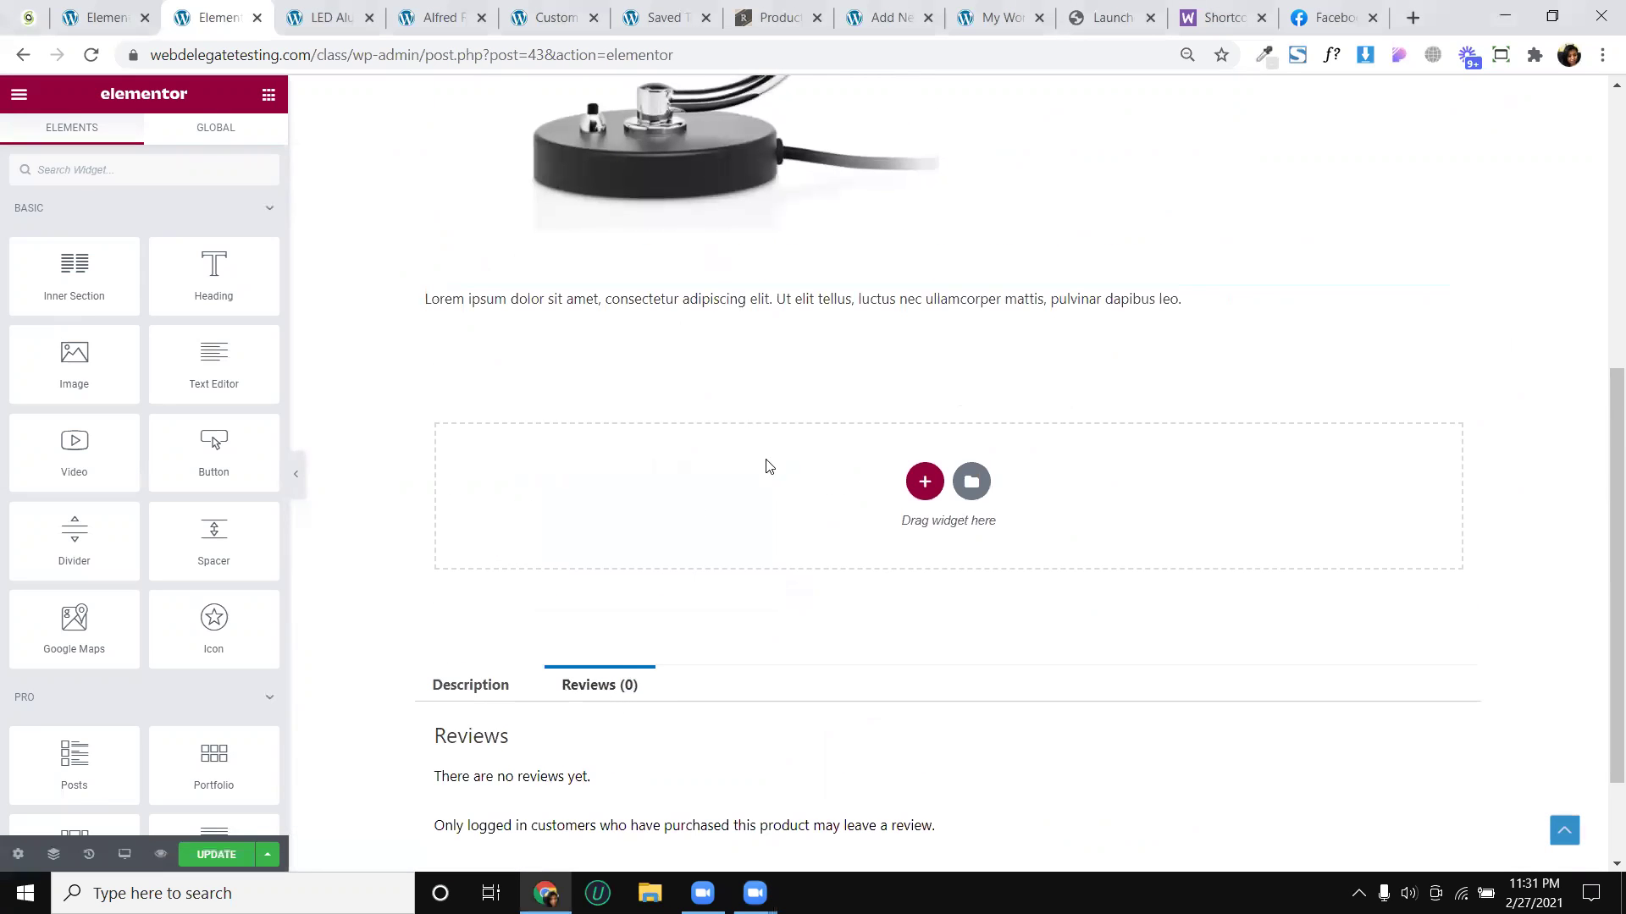
pyautogui.scroll(2, 768, 467)
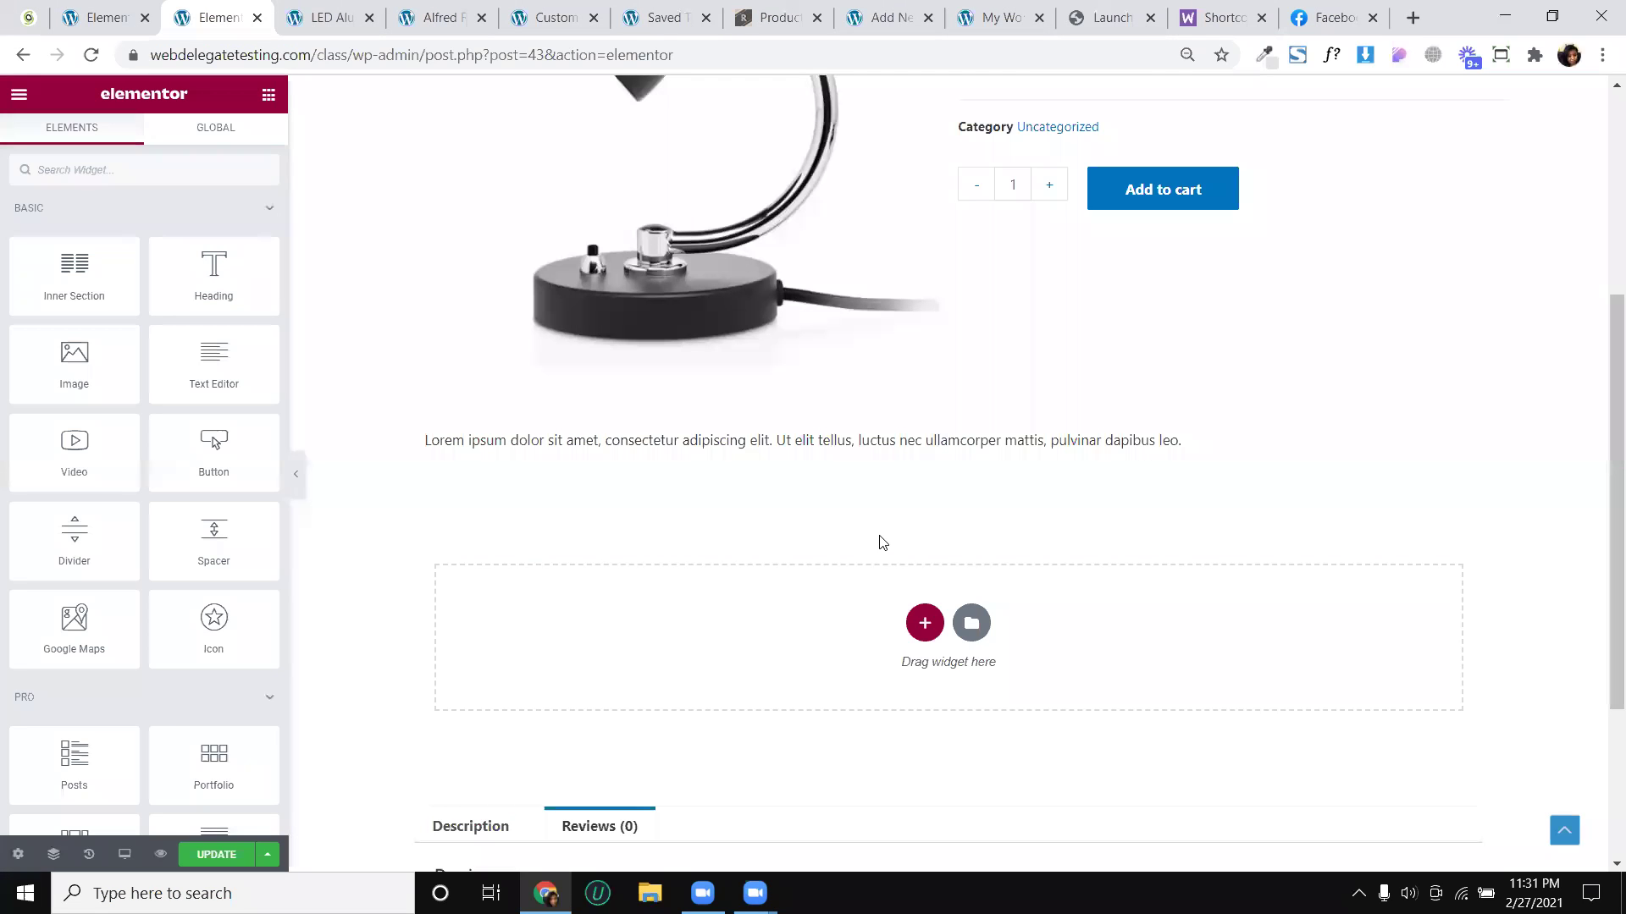
pyautogui.scroll(5, 879, 542)
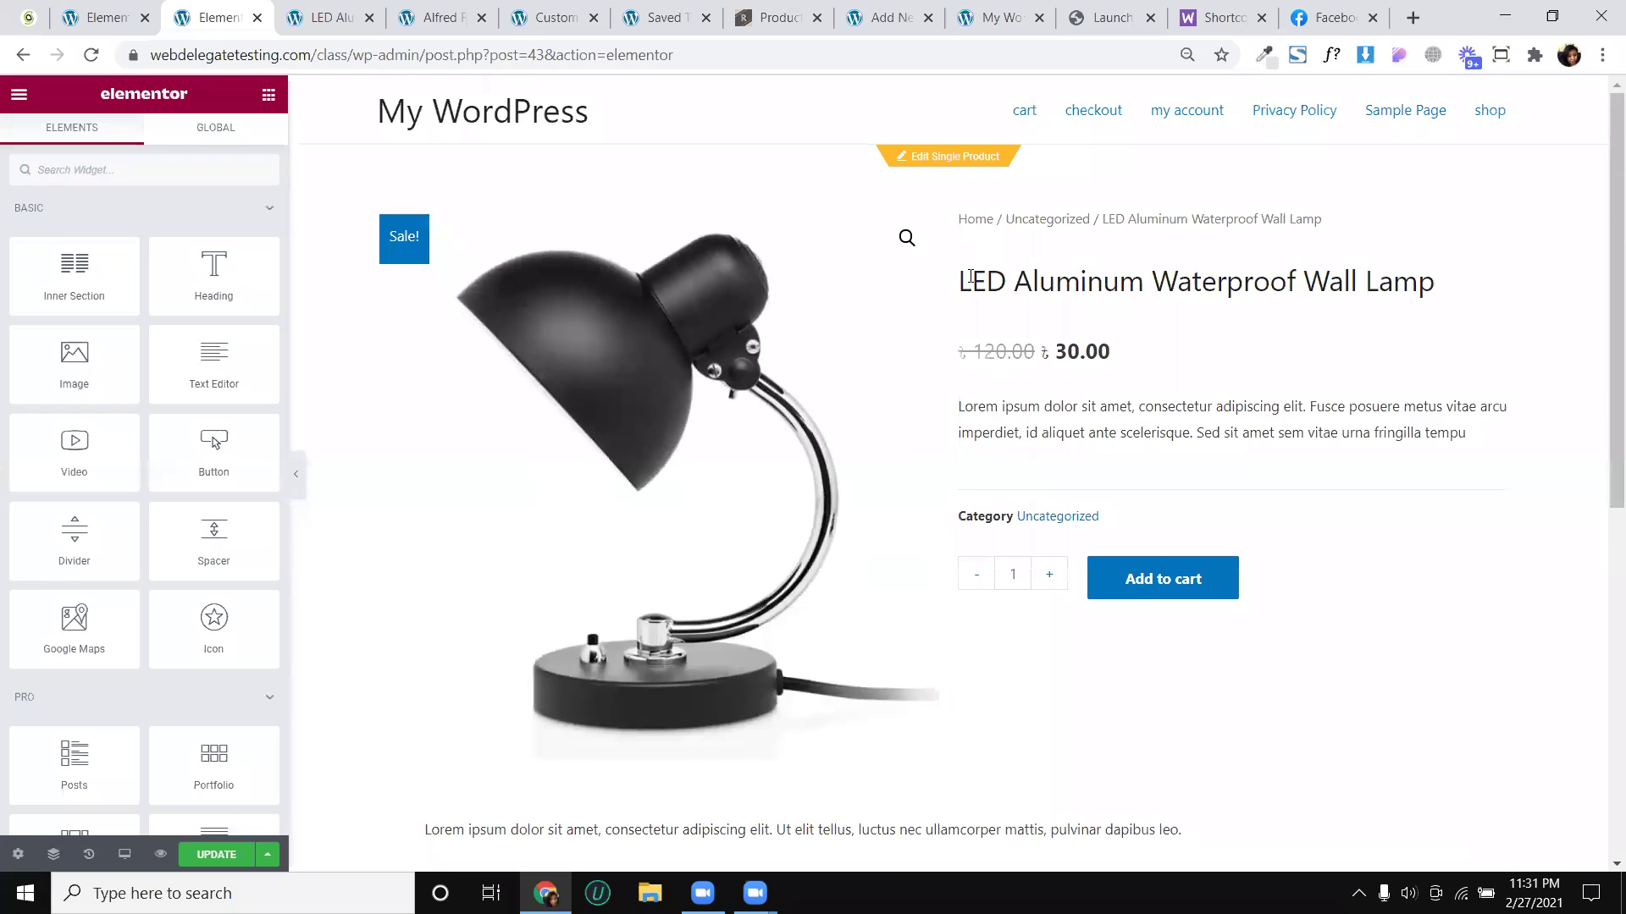
pyautogui.scroll(-3, 959, 500)
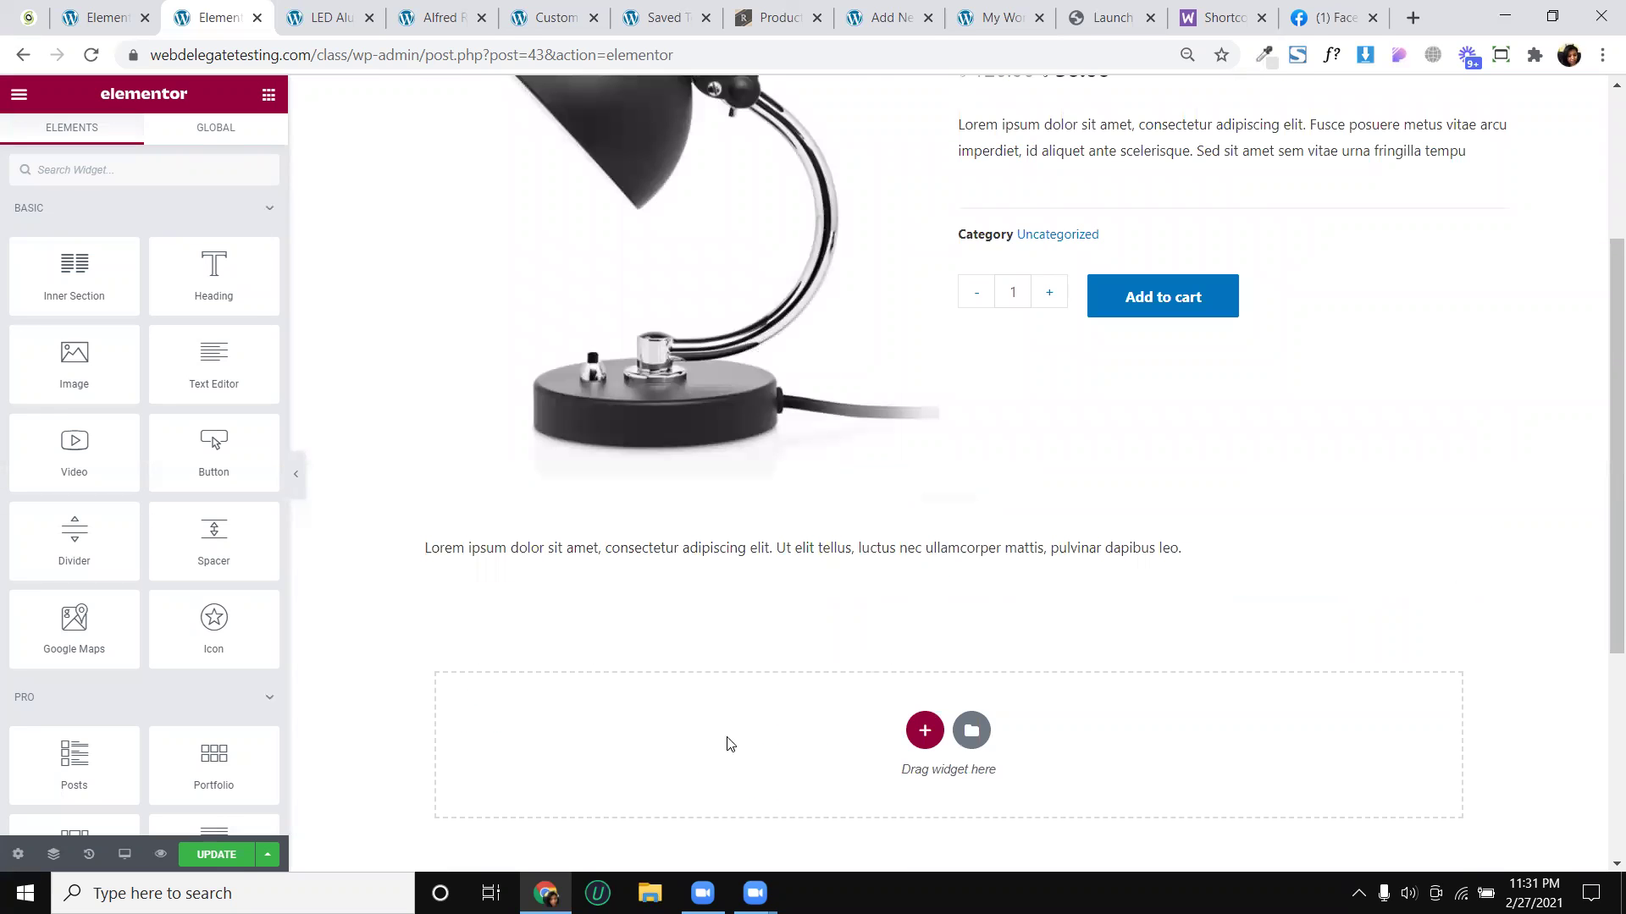
pyautogui.click(243, 856)
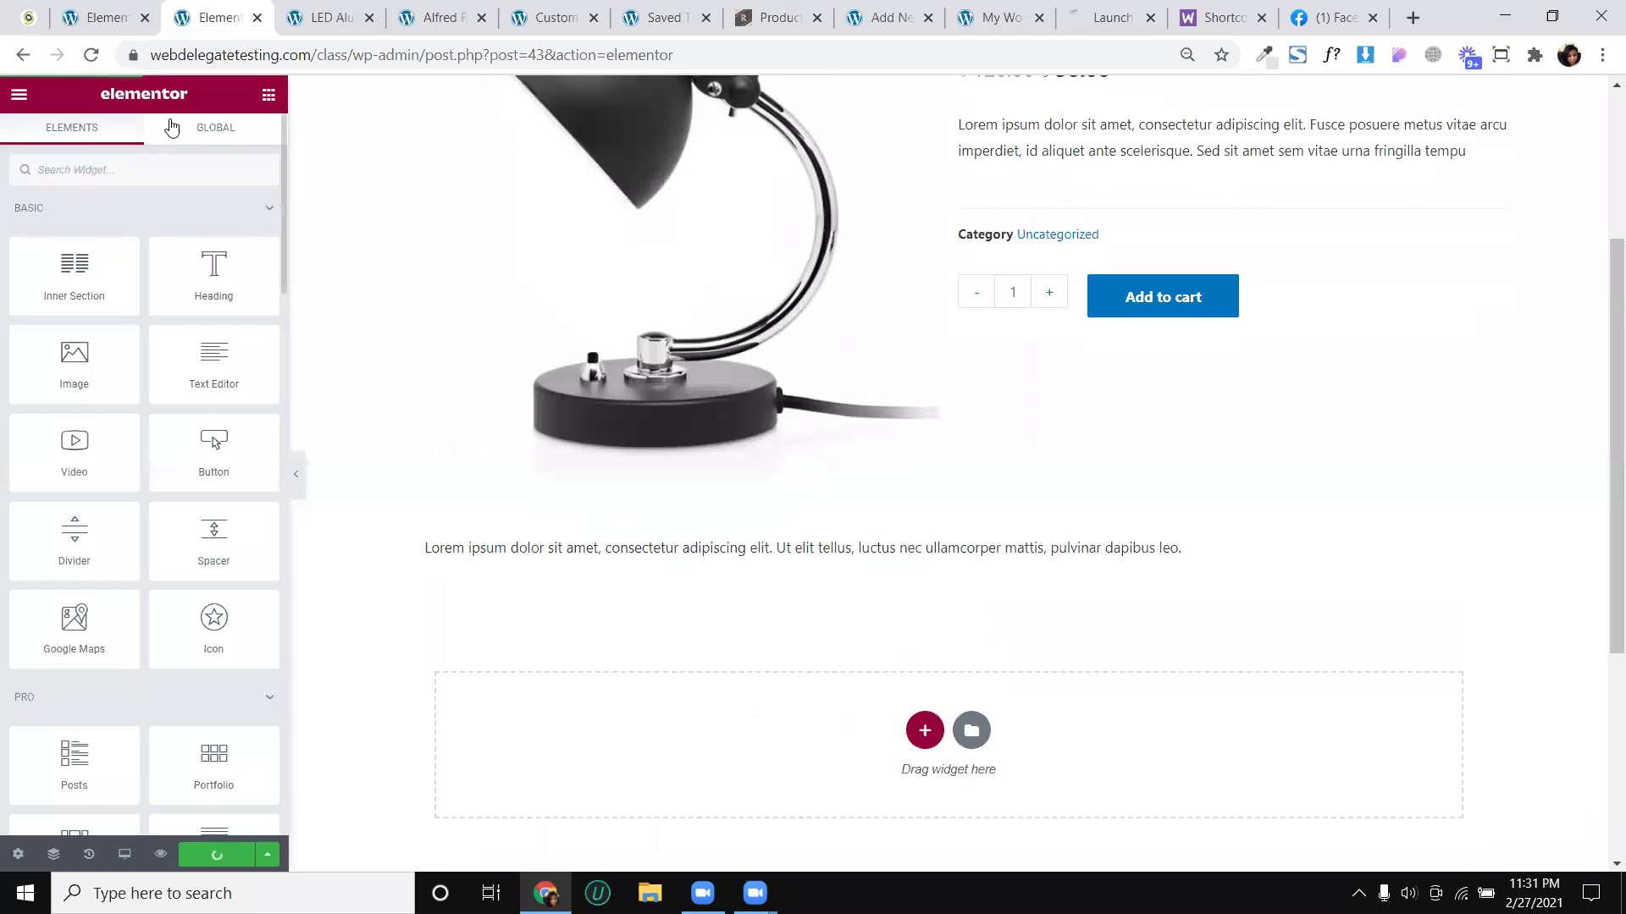
# Compare the Product Content block in the single product template with the lamp page's editable content area
pyautogui.click(116, 24)
pyautogui.scroll(-2, 876, 621)
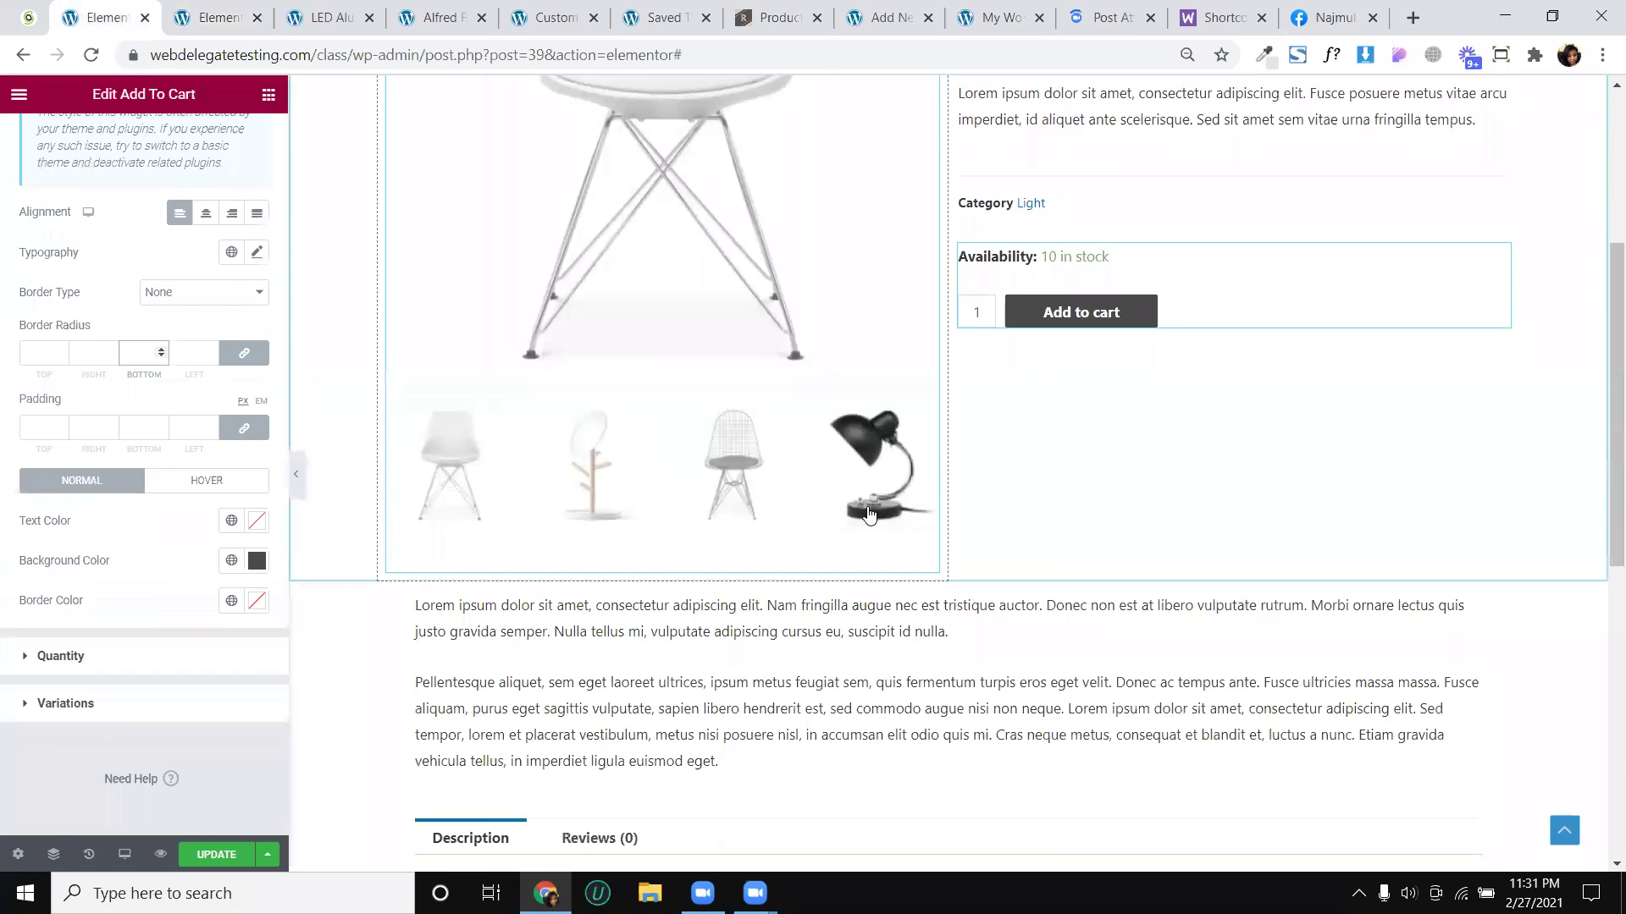
pyautogui.click(876, 621)
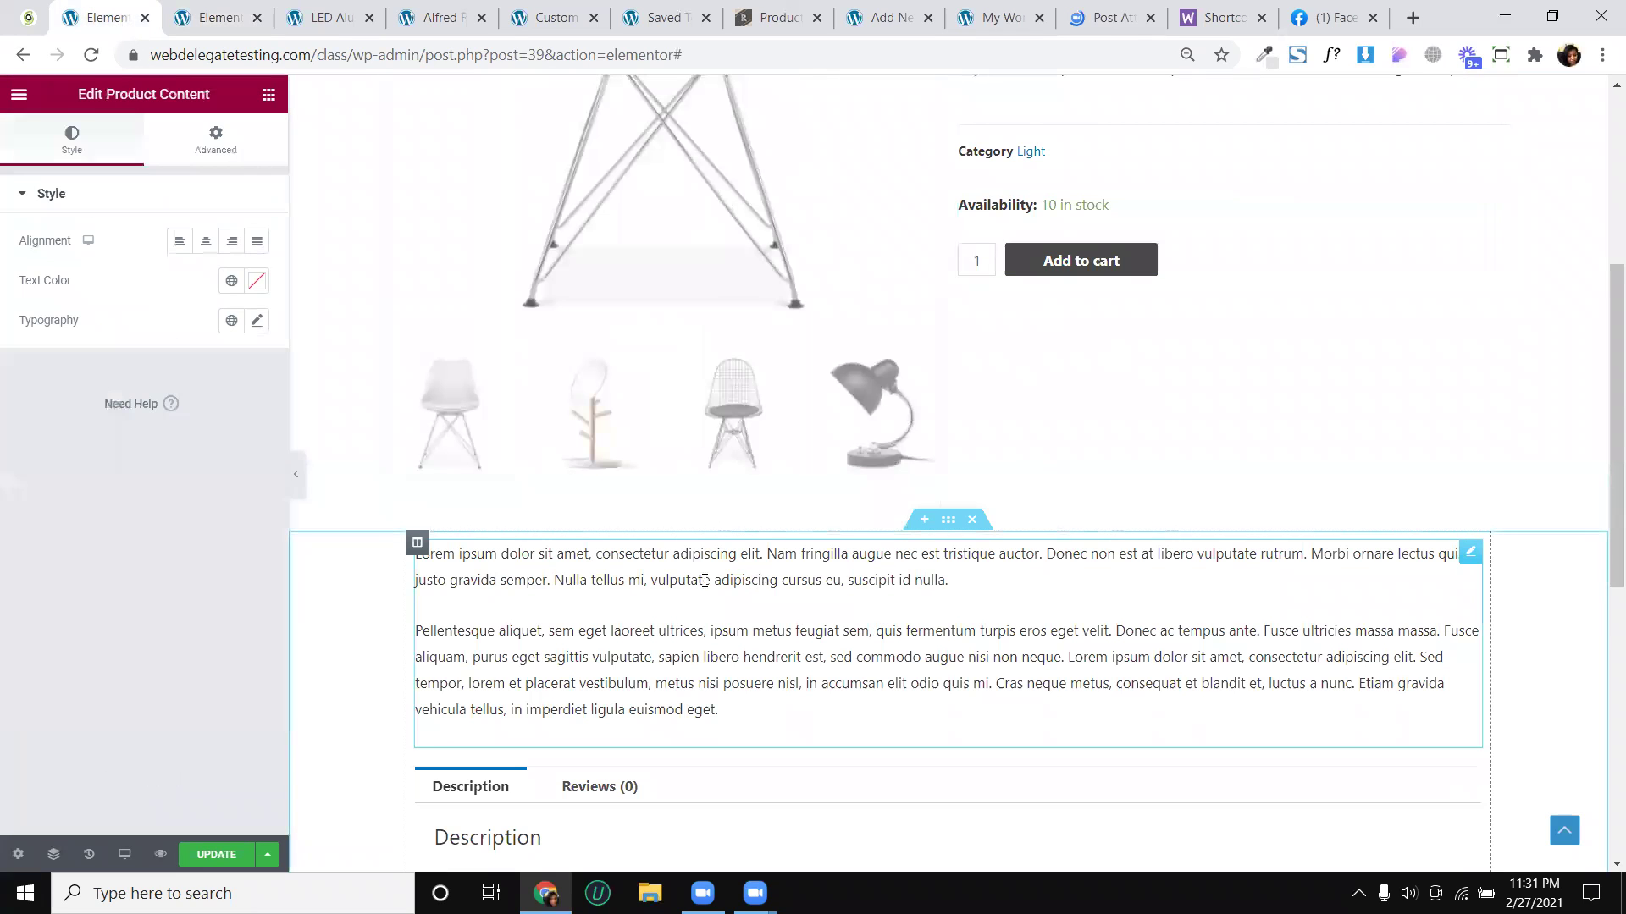
pyautogui.scroll(-2, 877, 621)
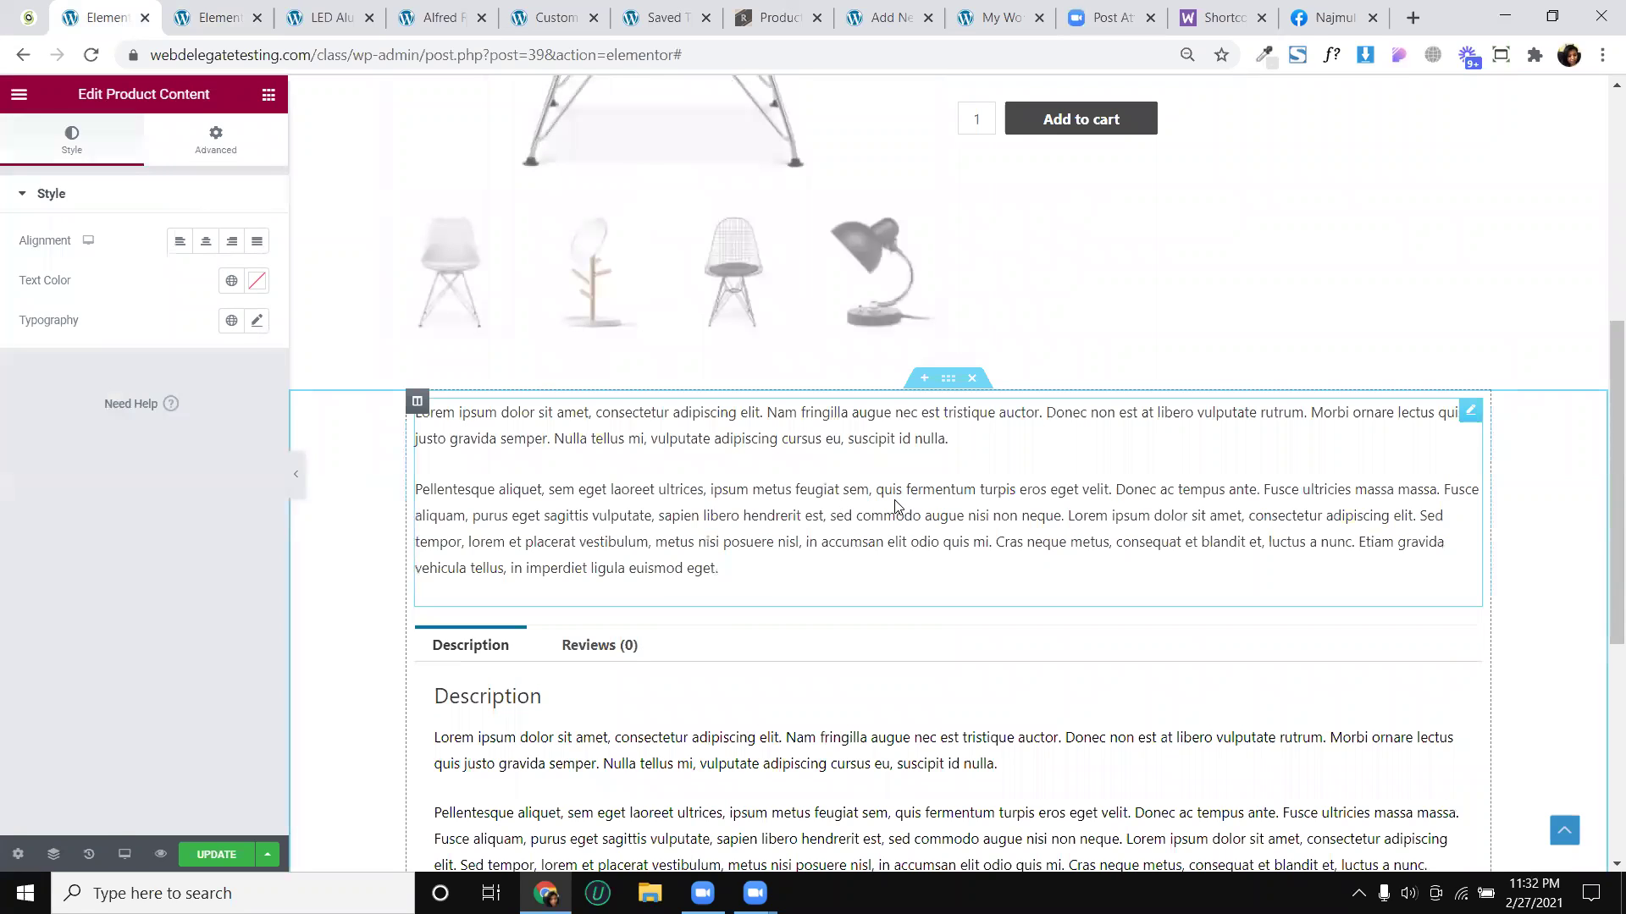
pyautogui.click(216, 16)
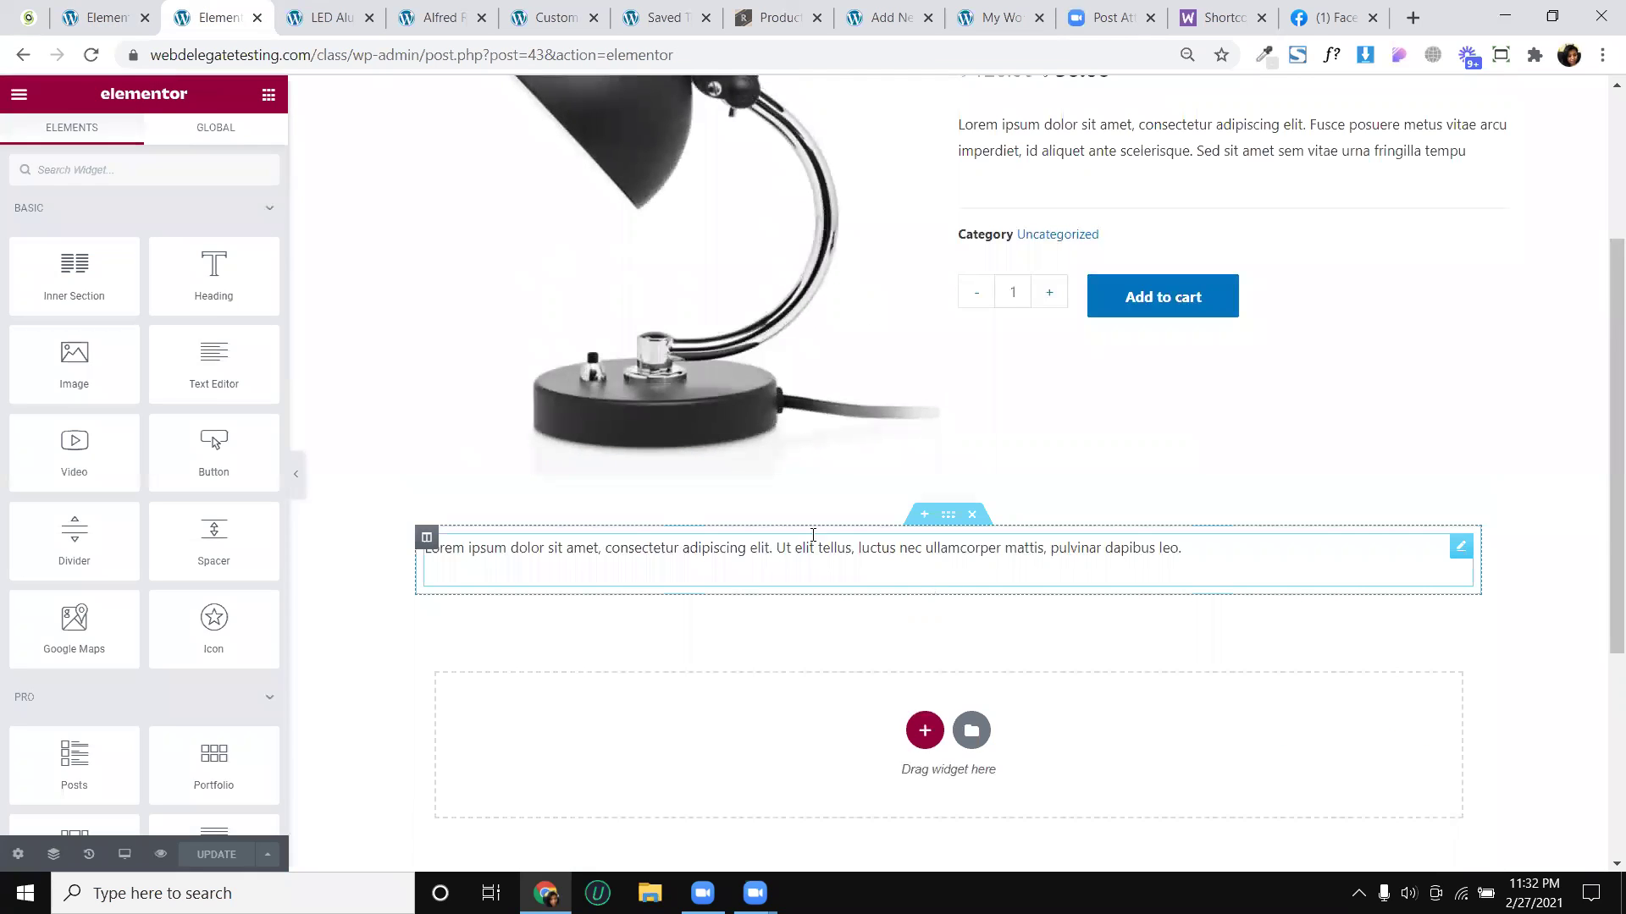
pyautogui.click(100, 17)
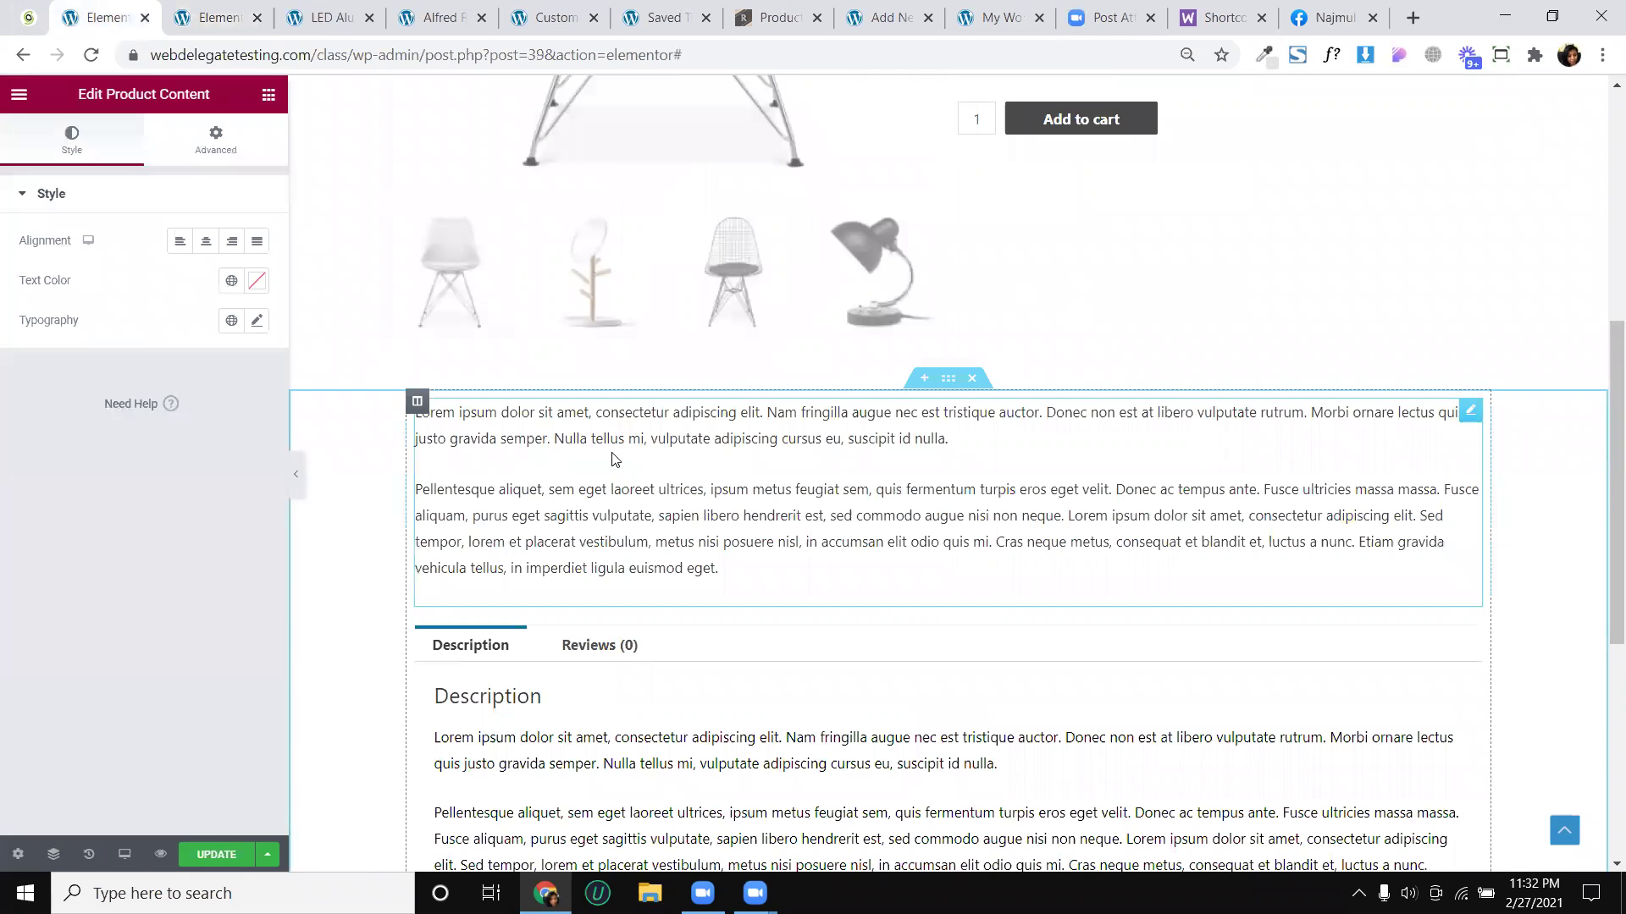
# Delete the Product Content widget above the data tabs in the single product template and update the template
pyautogui.rightClick(772, 475)
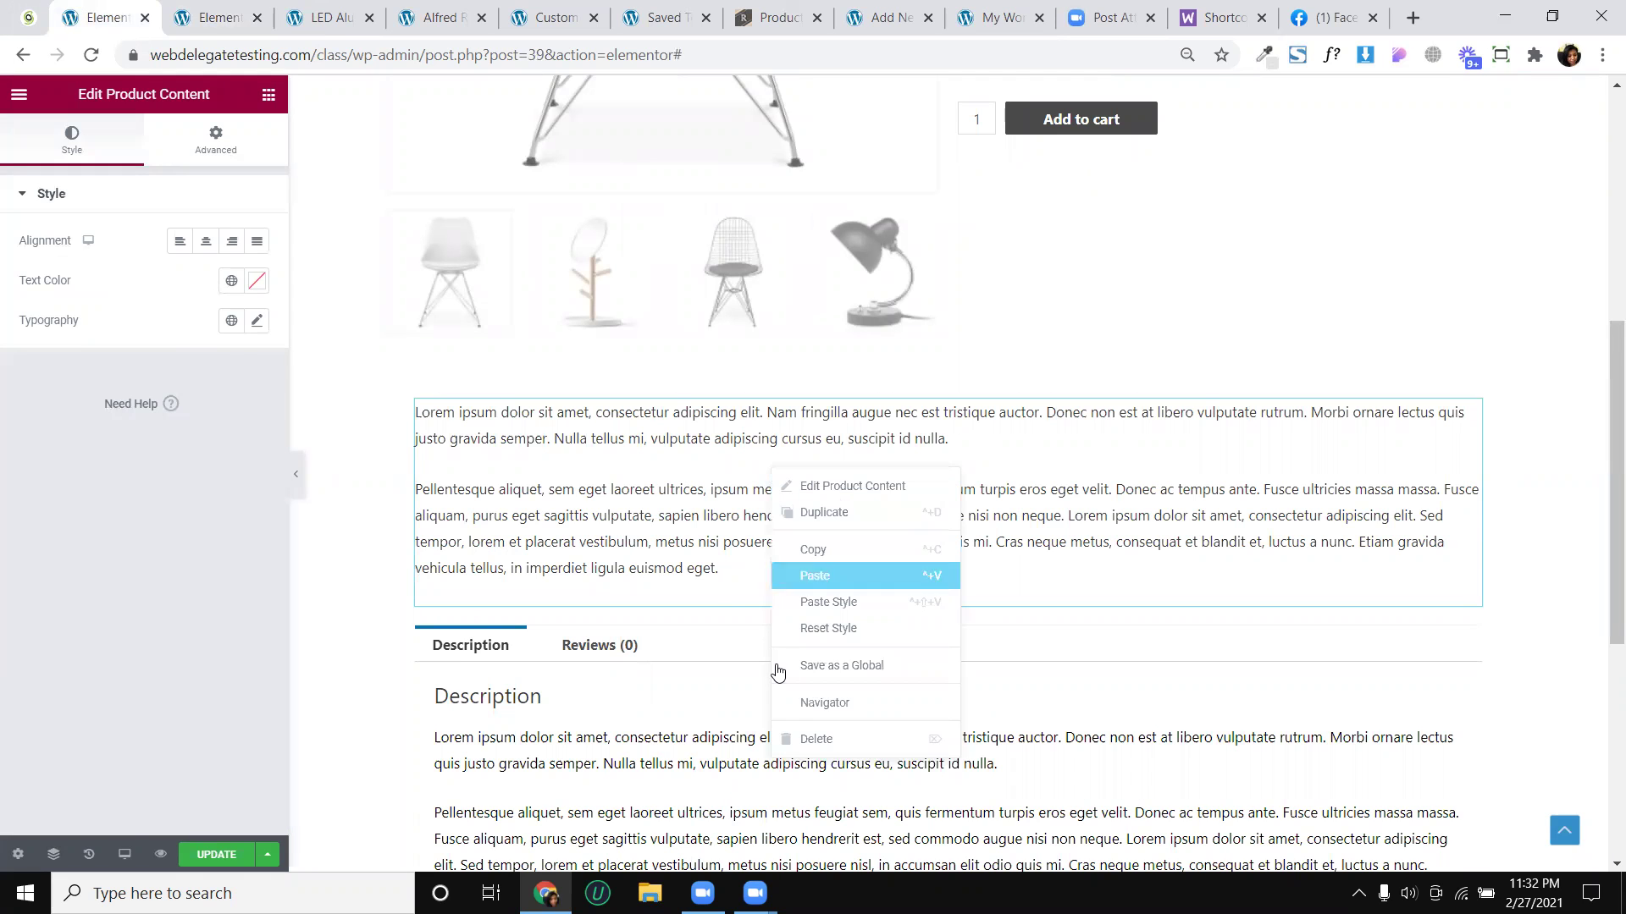
pyautogui.click(804, 737)
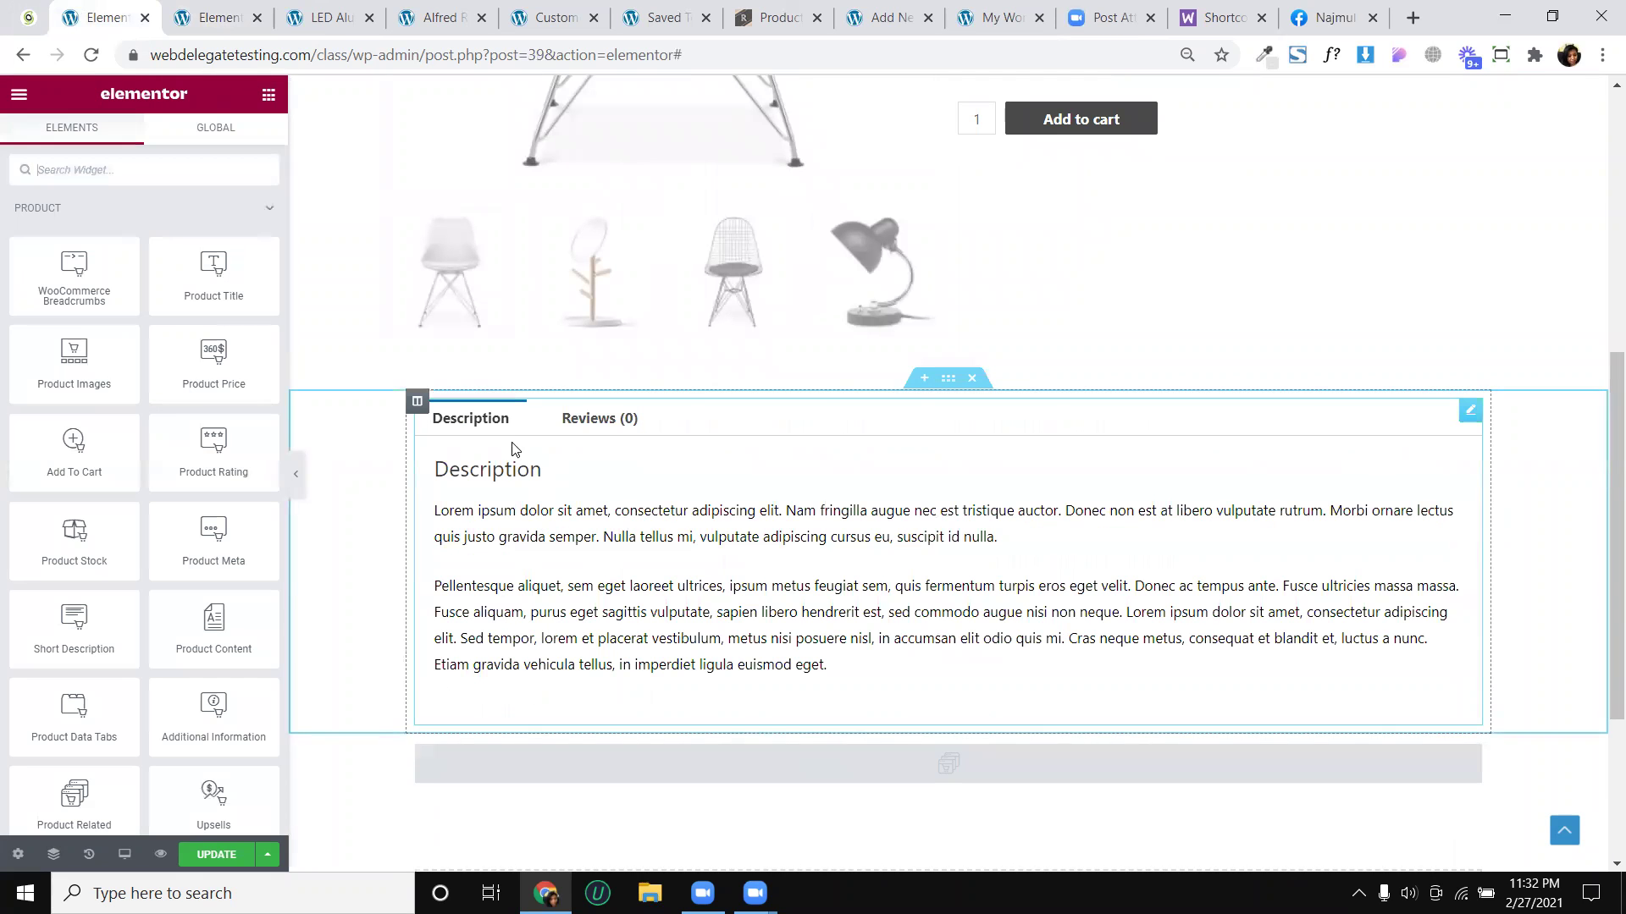
pyautogui.click(237, 860)
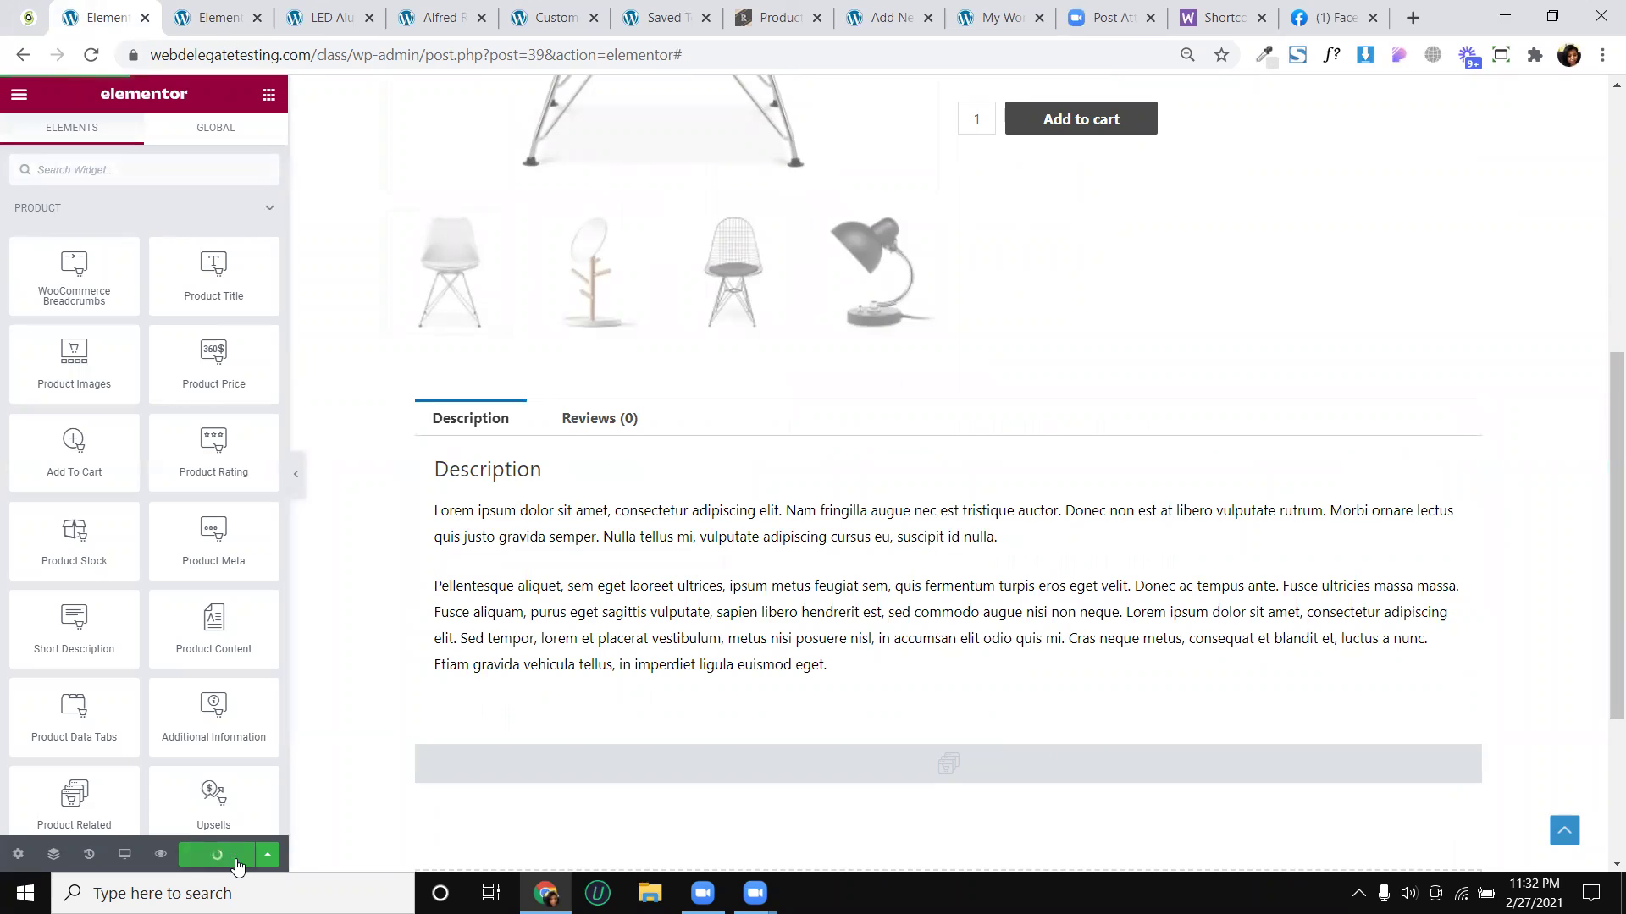
# Reload the lamp page's editor and examine the editable content area inside its Description tab
pyautogui.click(222, 17)
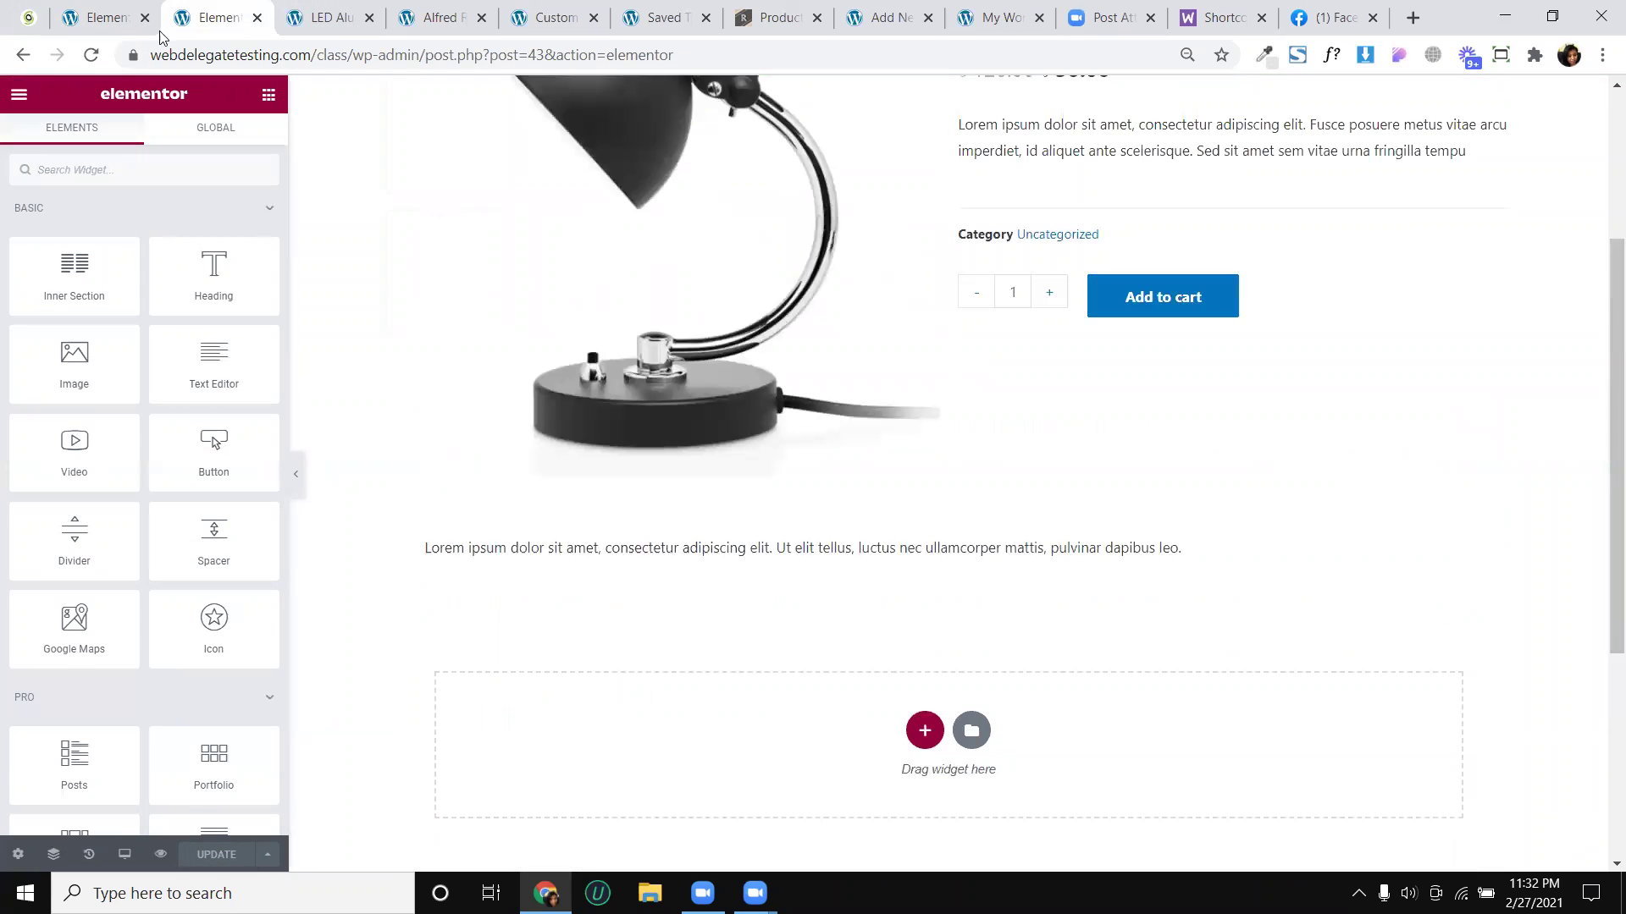
pyautogui.click(93, 55)
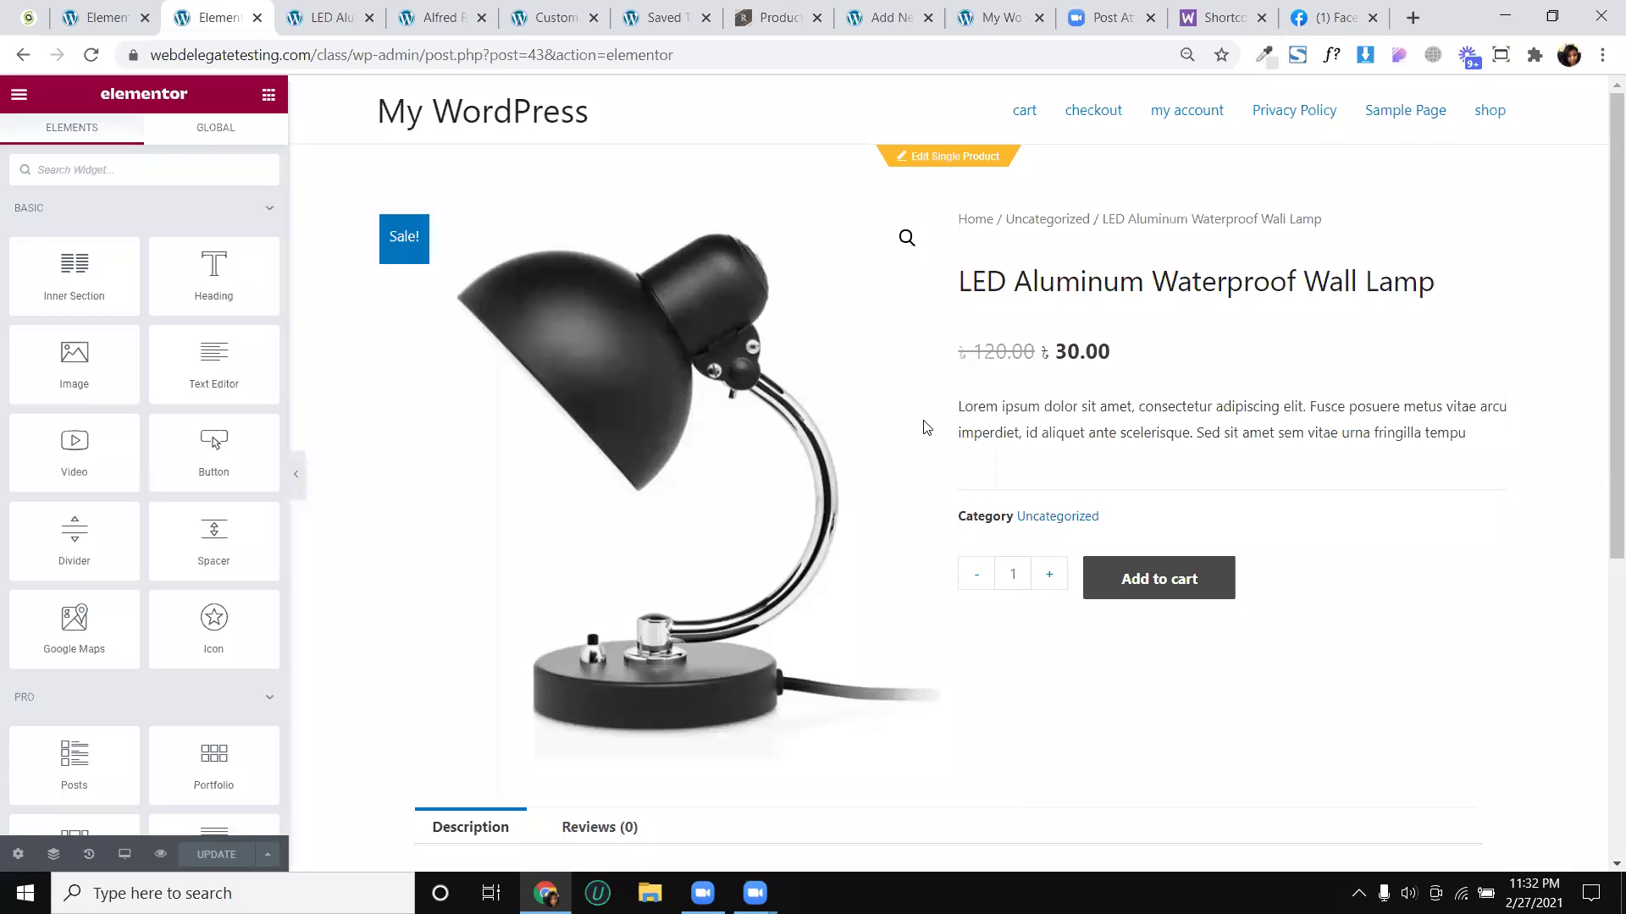
pyautogui.scroll(-5, 927, 427)
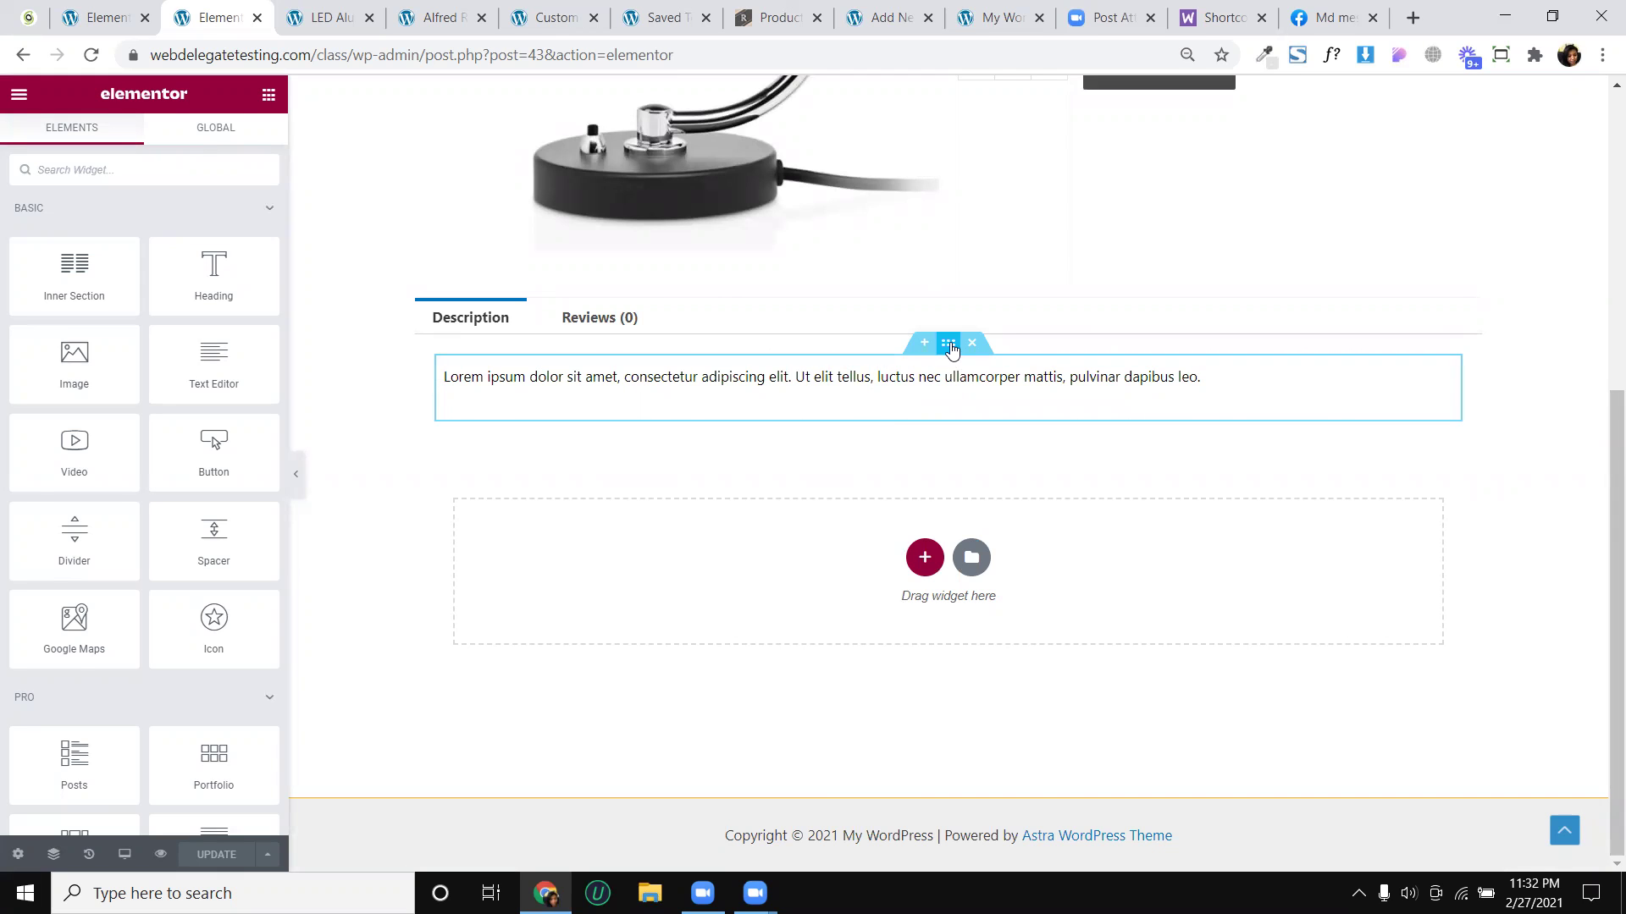
pyautogui.click(948, 343)
# Remove the product data tabs section from the single product template, update it, and check the lamp page's editor
pyautogui.click(125, 6)
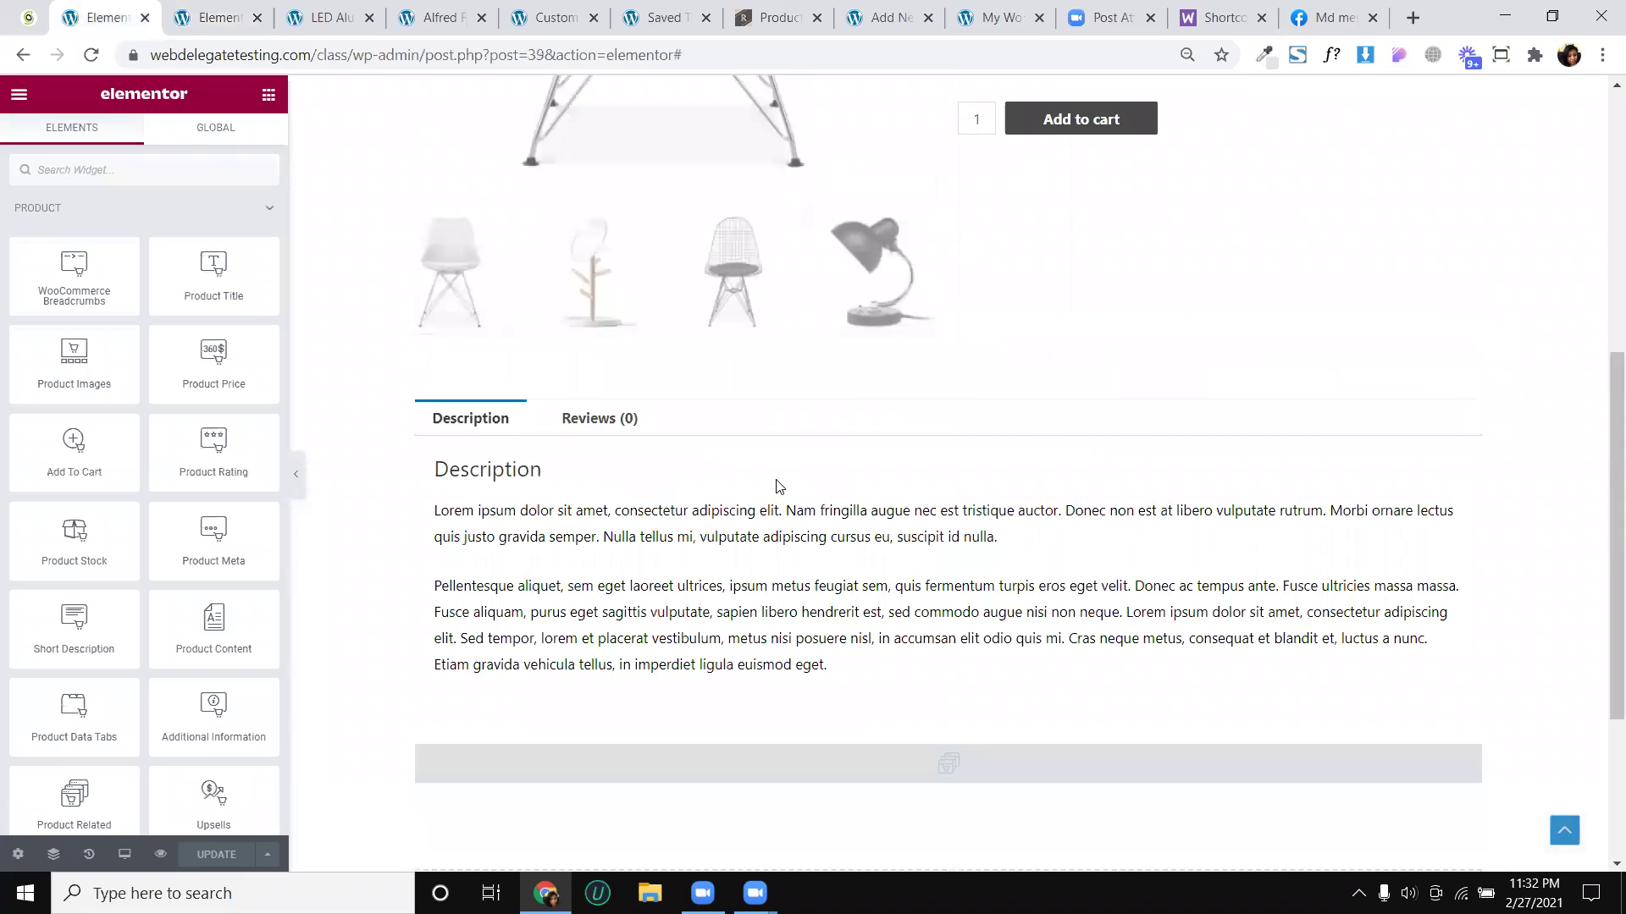
pyautogui.click(974, 380)
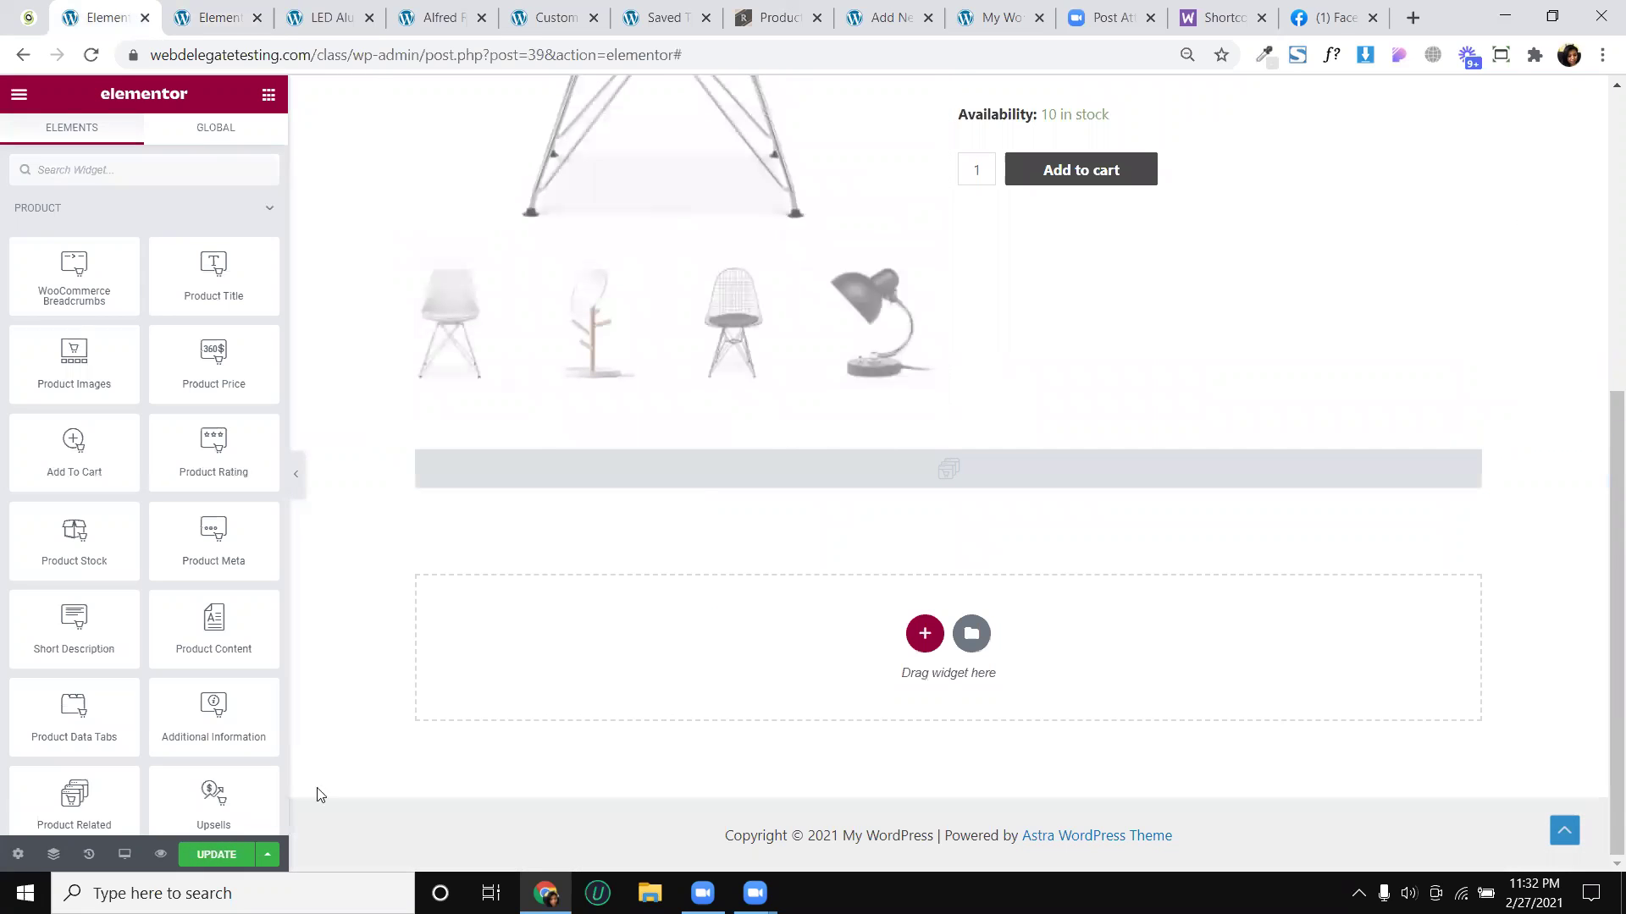
pyautogui.click(860, 458)
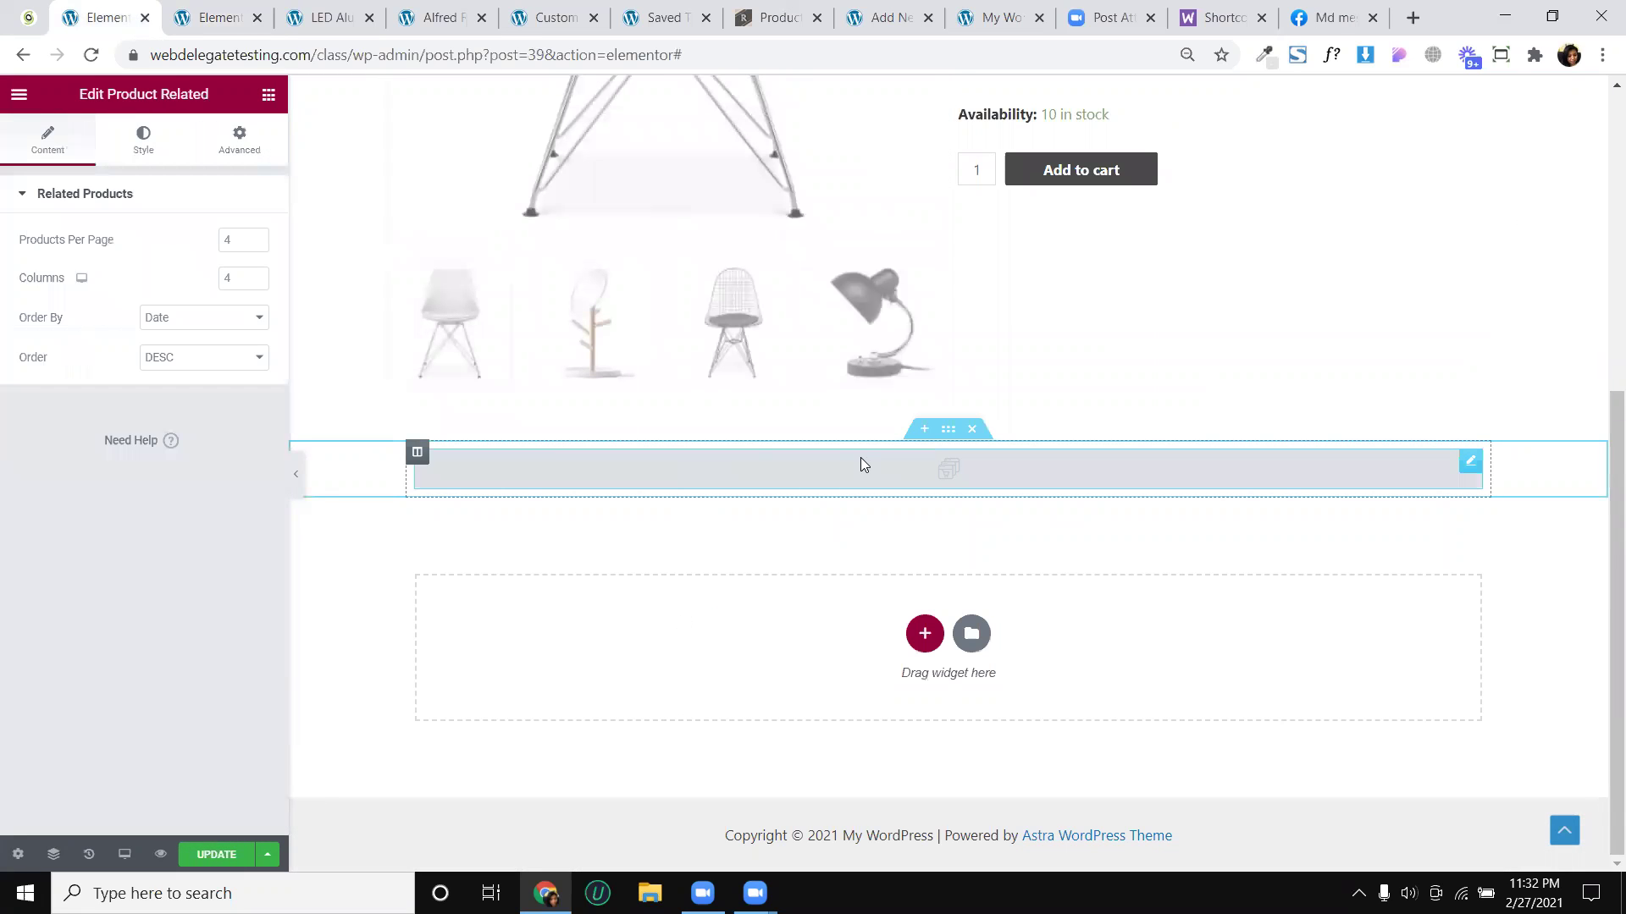
pyautogui.click(216, 855)
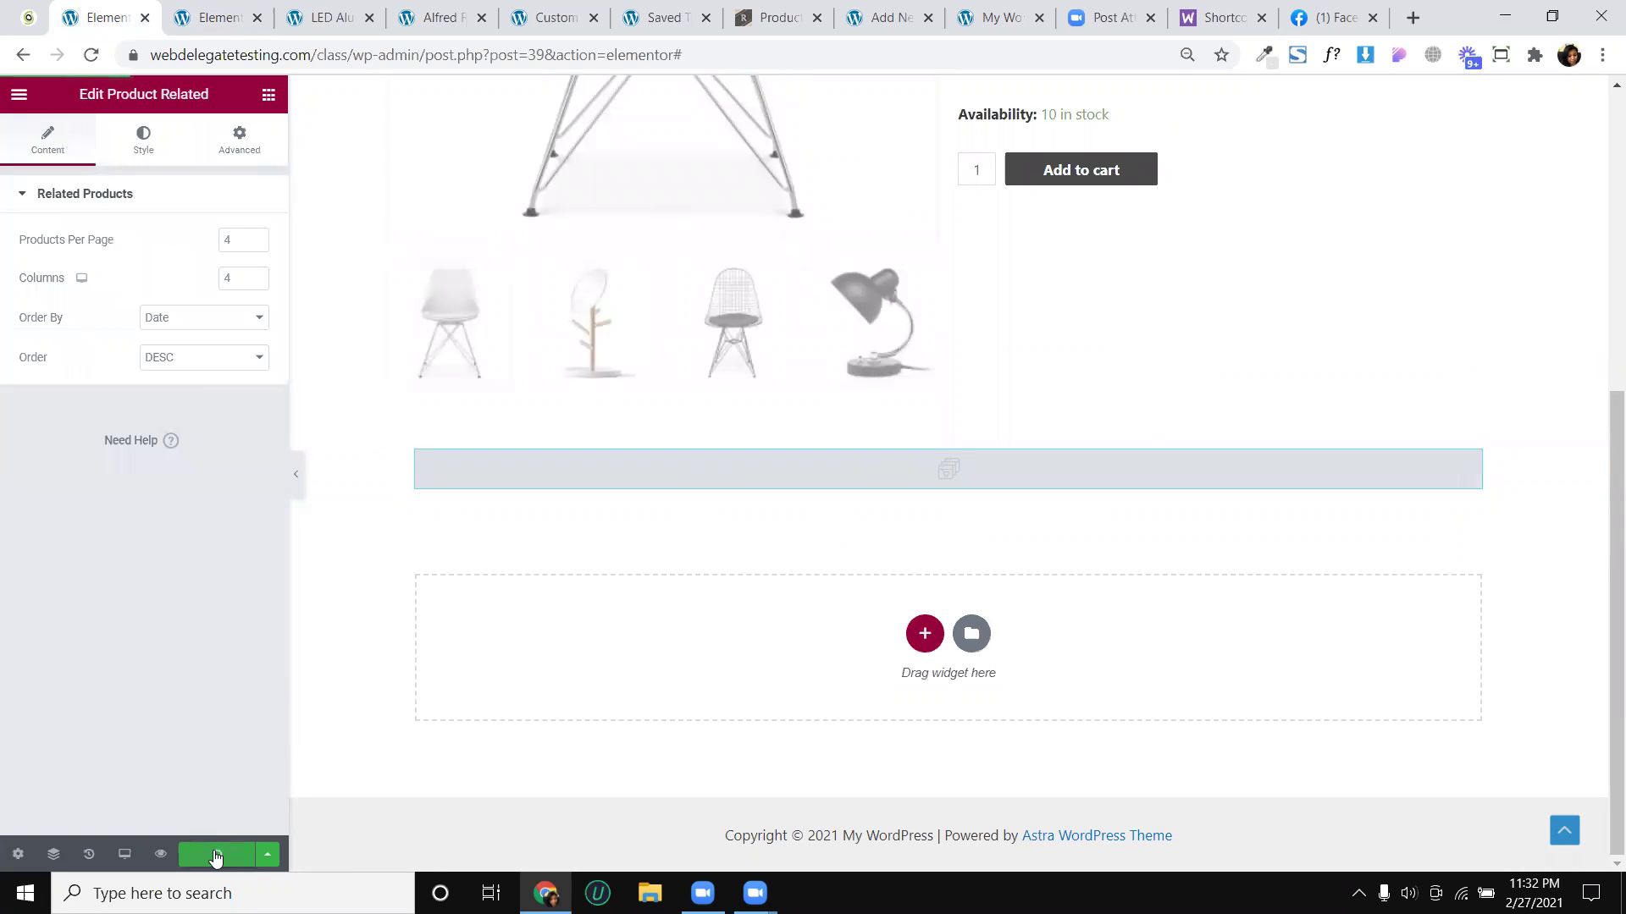
pyautogui.click(265, 10)
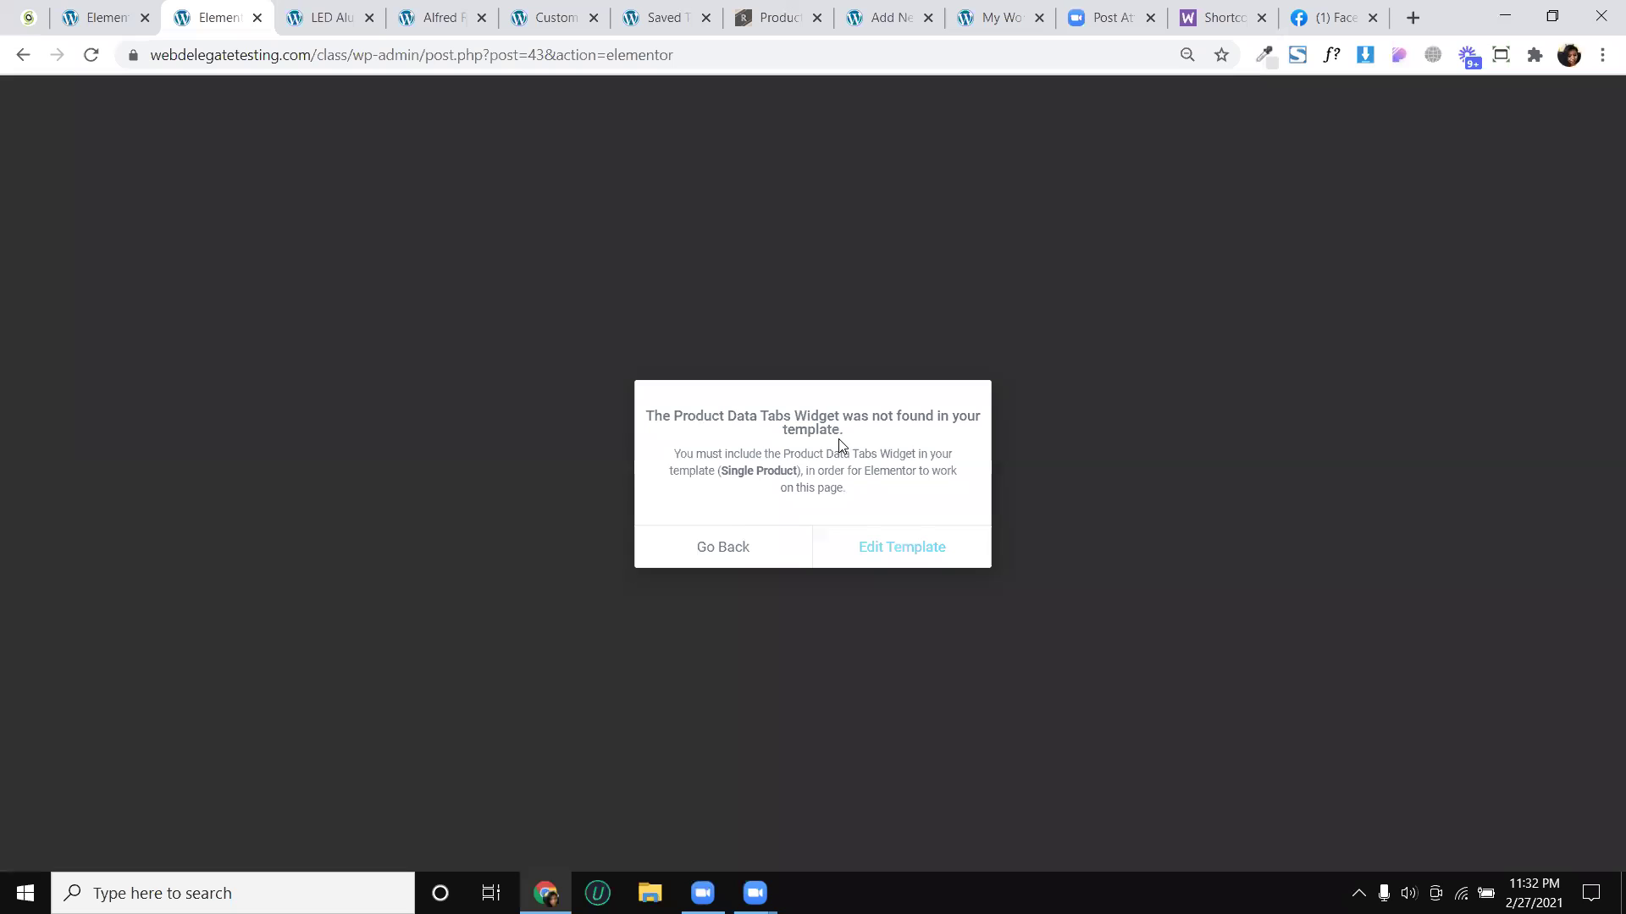
# Add a Product Content widget above the related products block in the single product template
pyautogui.click(96, 17)
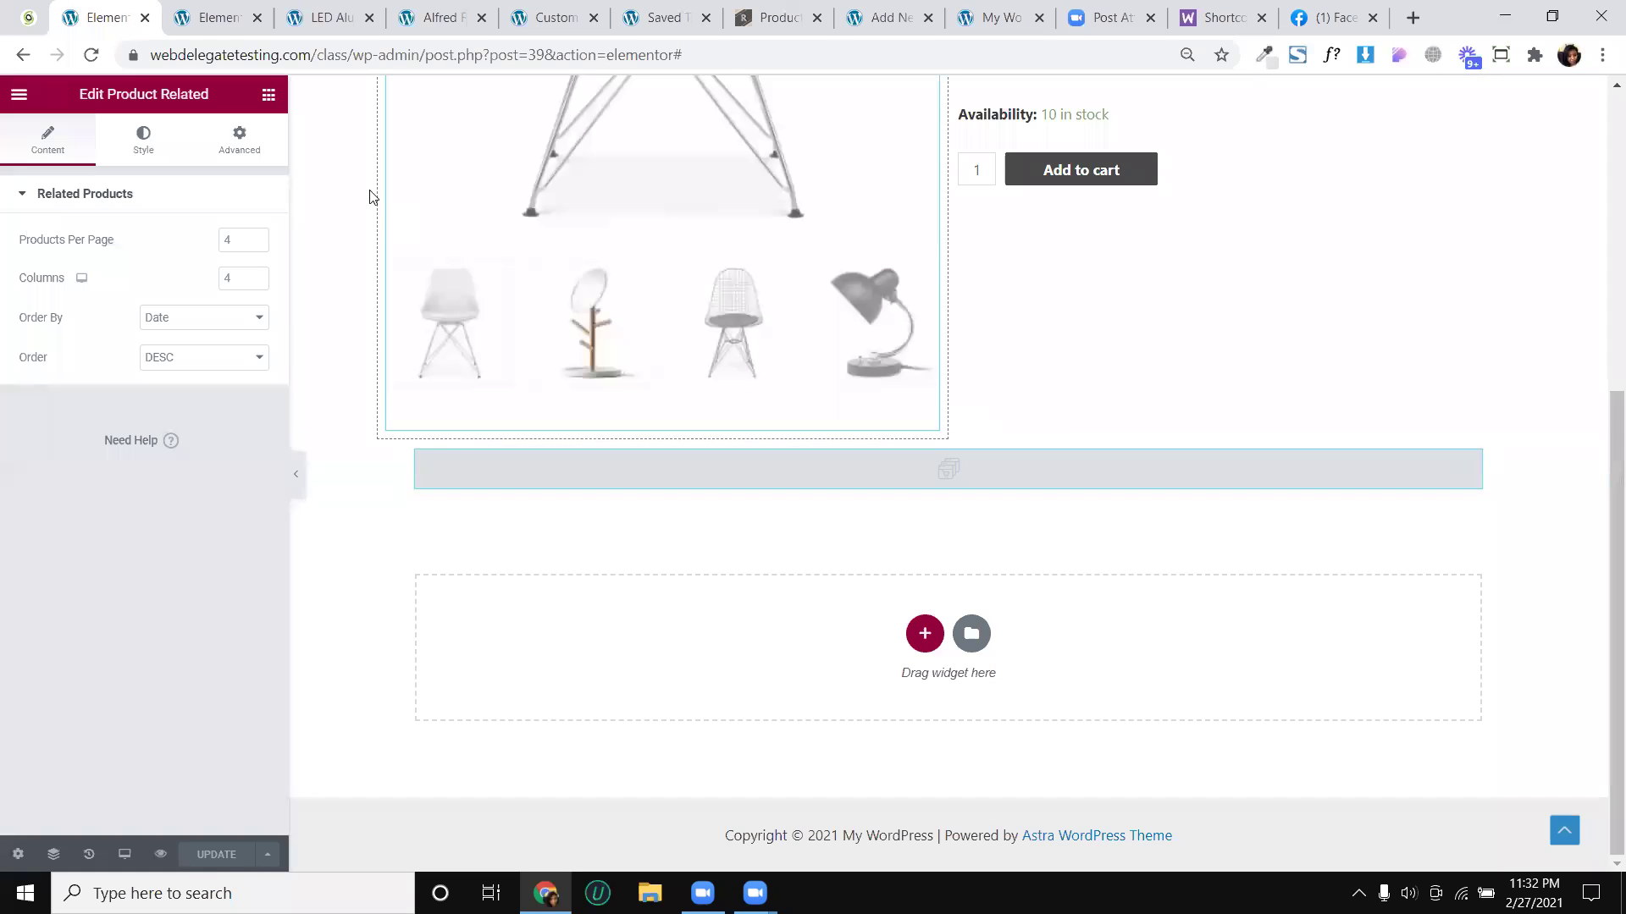
pyautogui.click(268, 94)
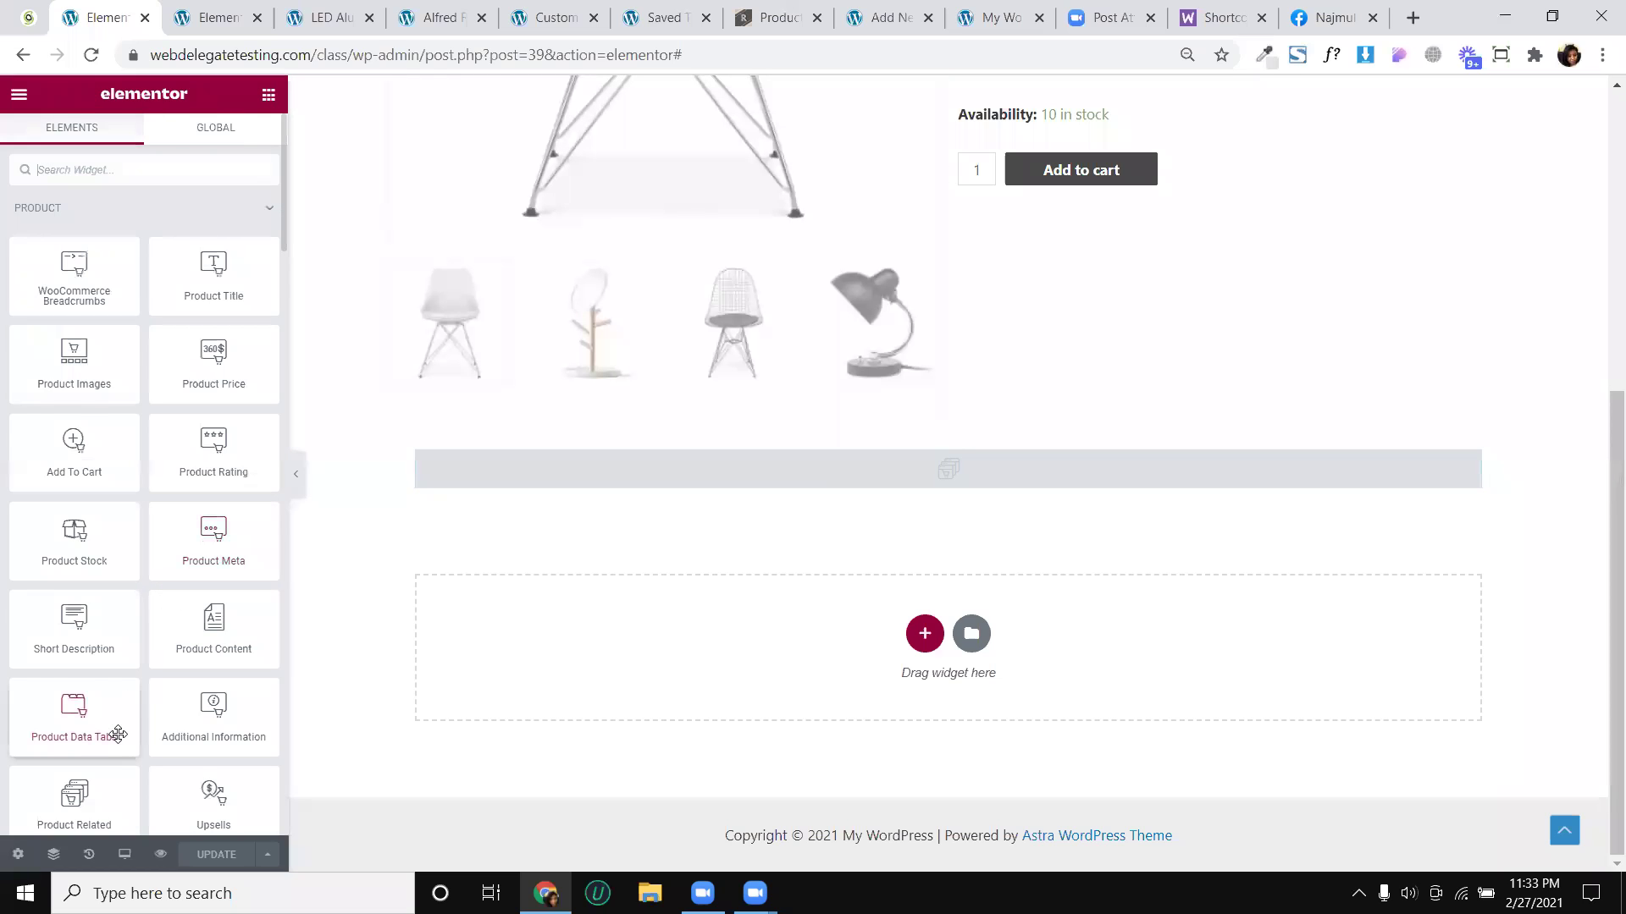
pyautogui.scroll(-2, 119, 734)
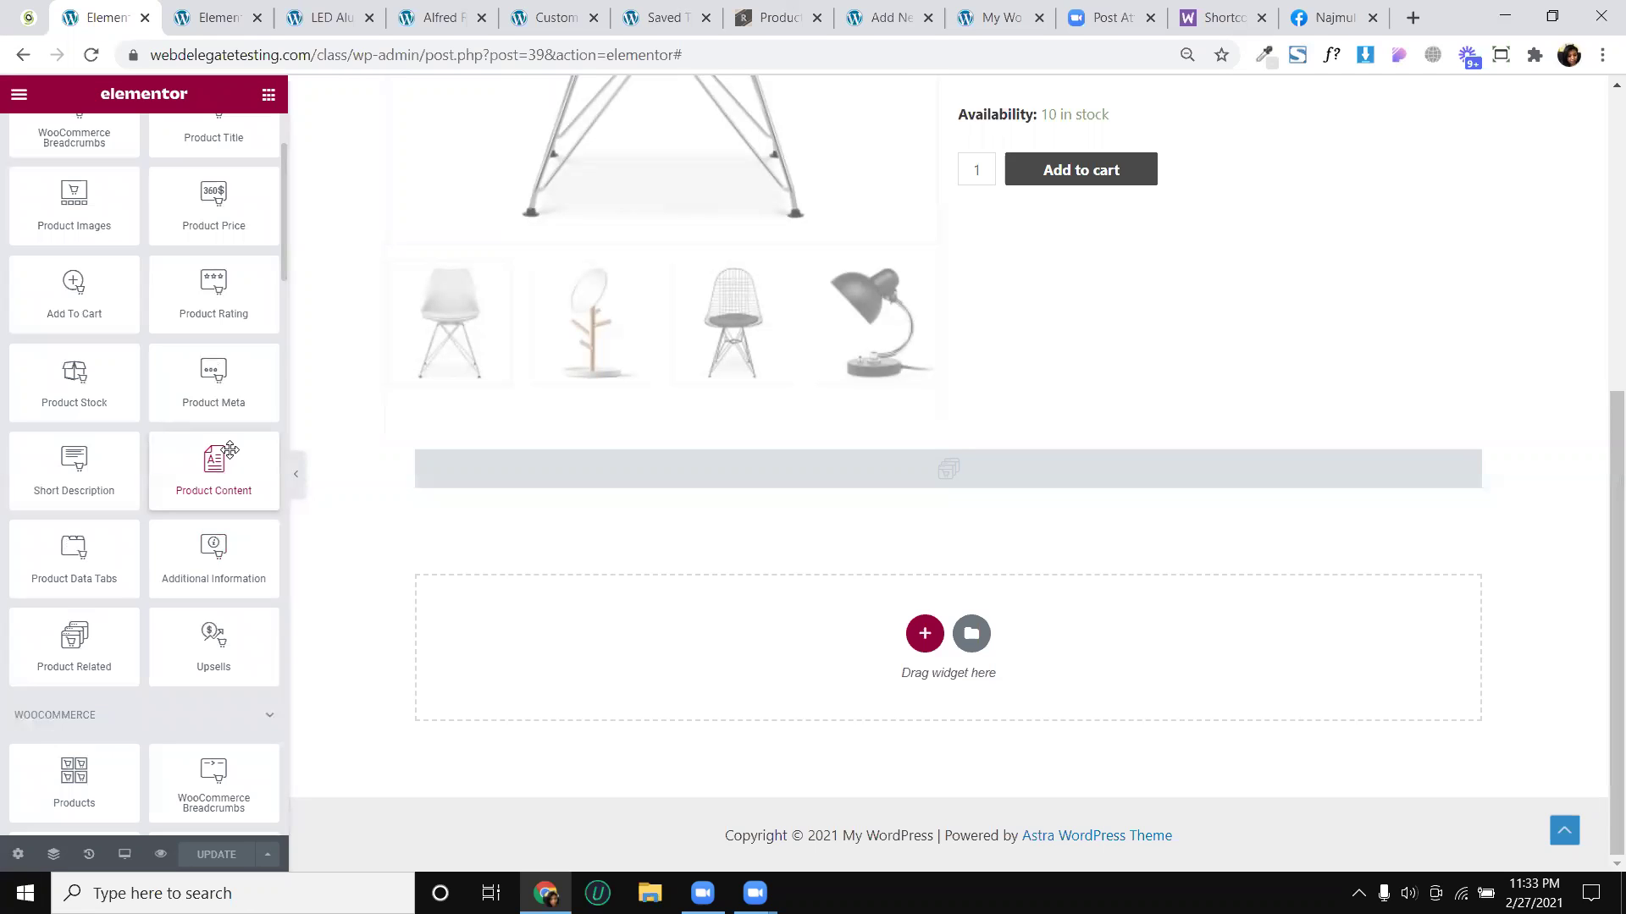
pyautogui.scroll(3, 1092, 225)
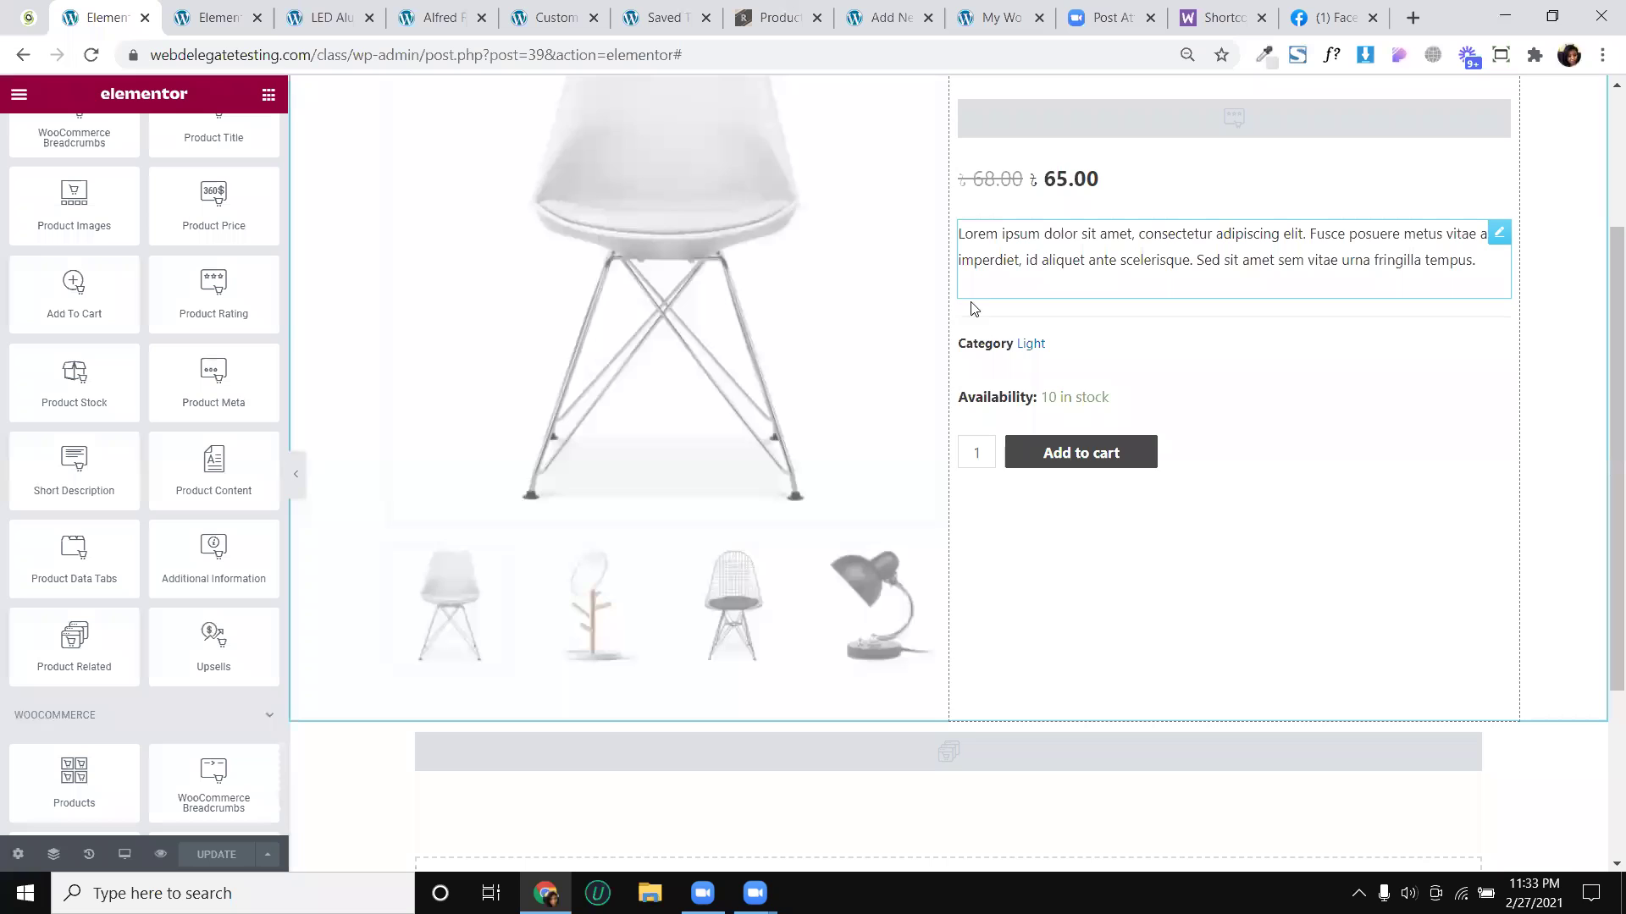
pyautogui.scroll(-2, 844, 338)
pyautogui.scroll(-1, 474, 508)
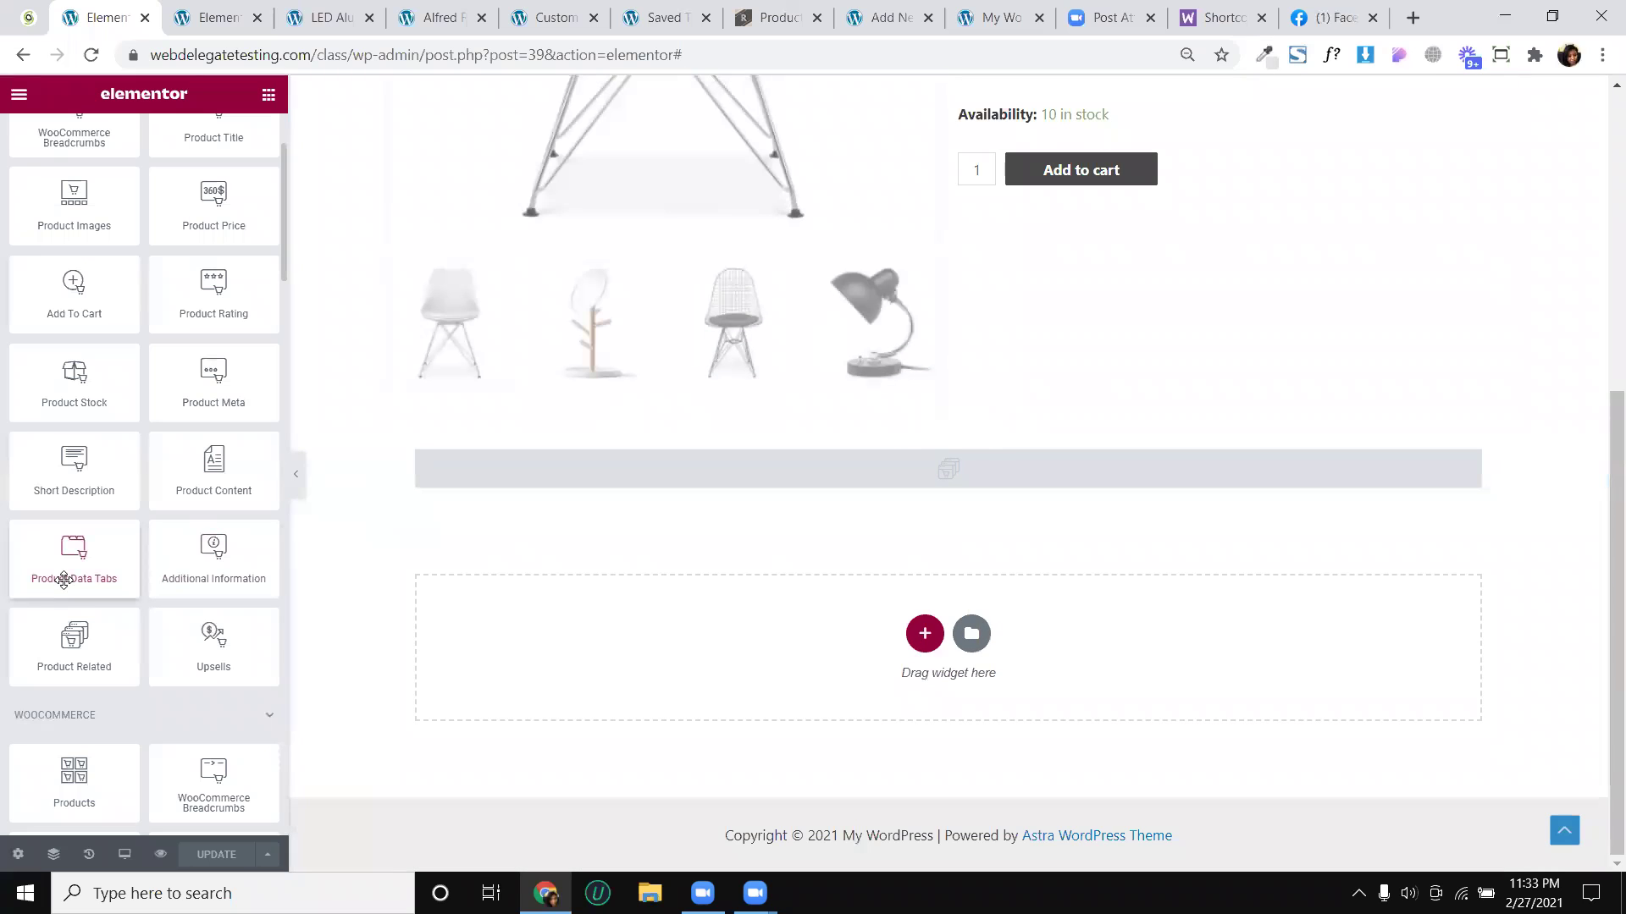
pyautogui.moveTo(262, 486); pyautogui.dragTo(624, 463)
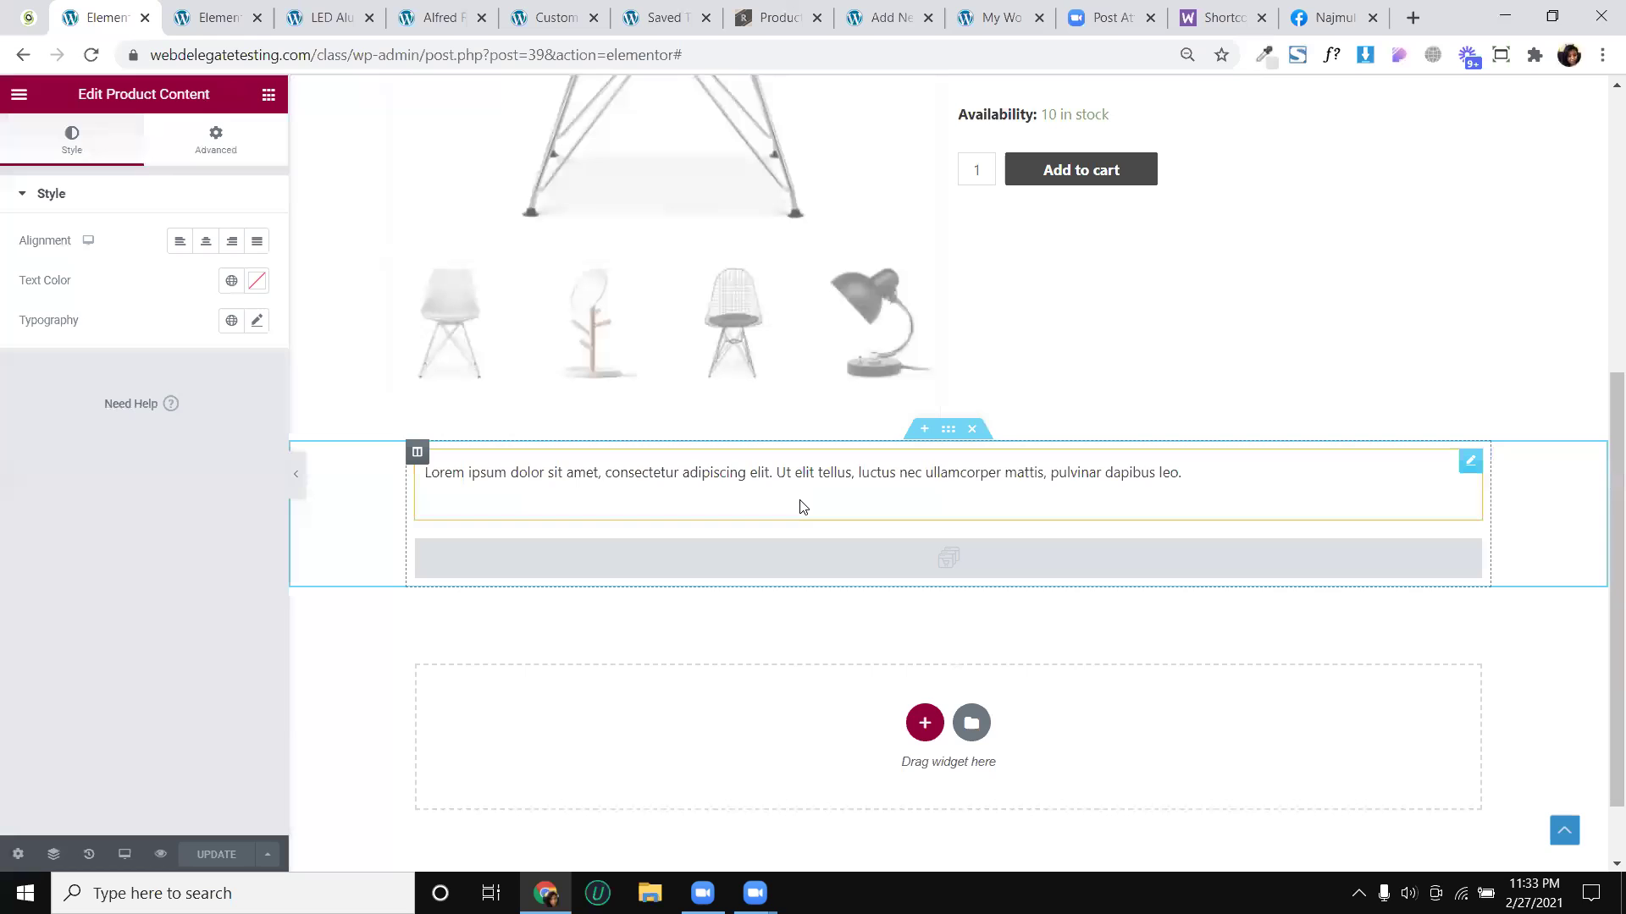
# Inspect the template's product title, price and short description widget settings, and return to the lamp page's editor
pyautogui.scroll(5, 925, 381)
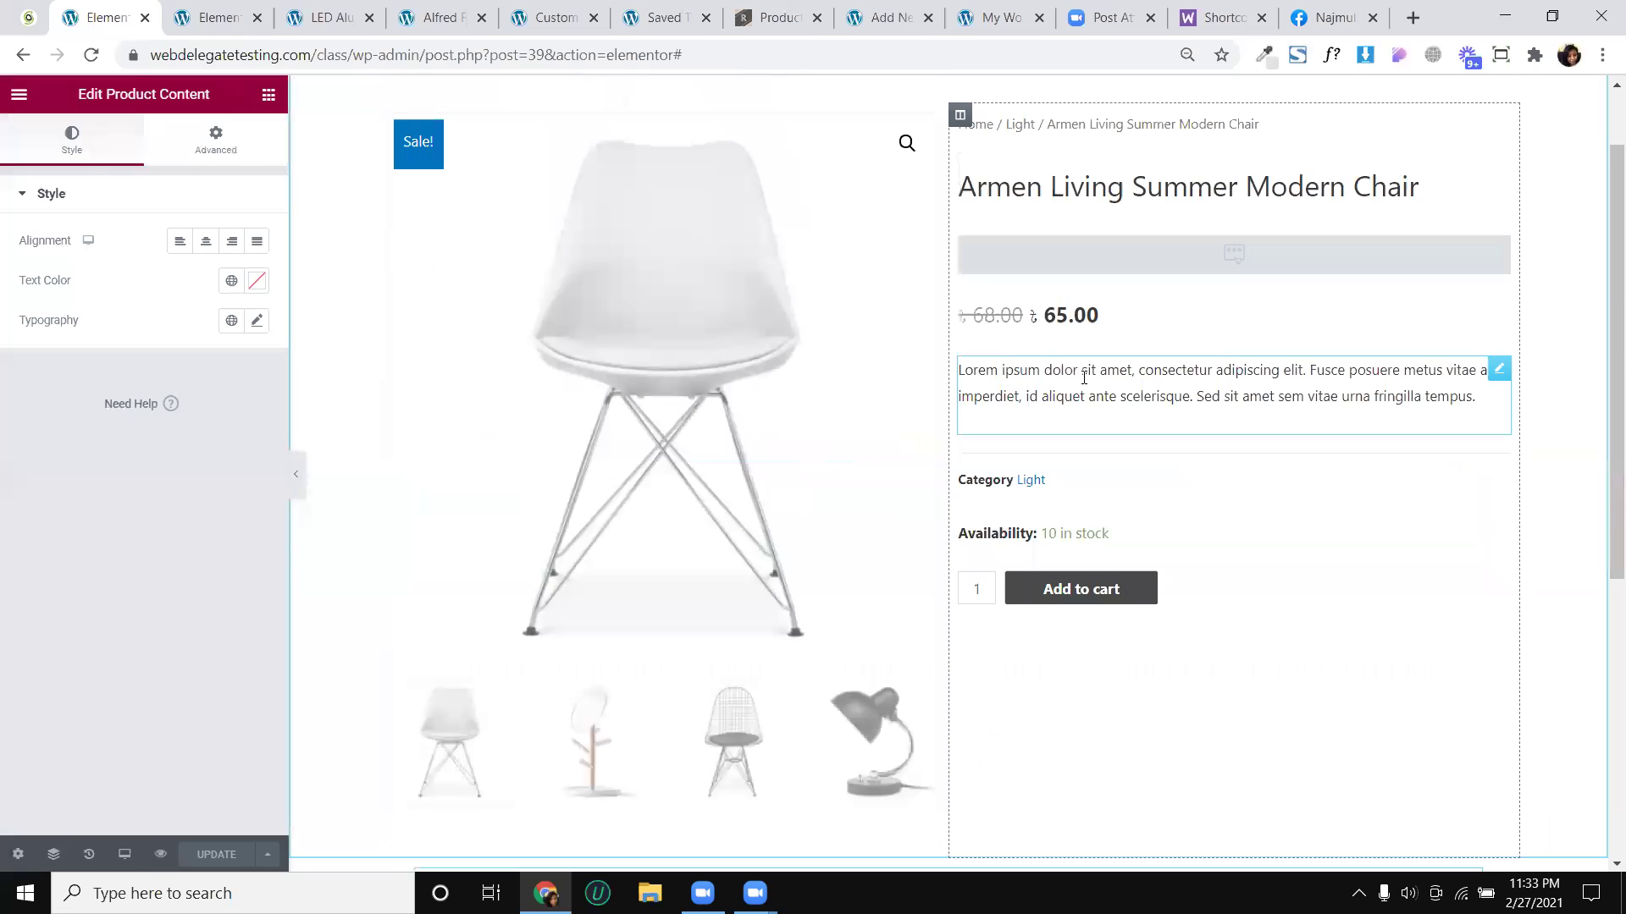
pyautogui.click(1134, 190)
pyautogui.click(48, 155)
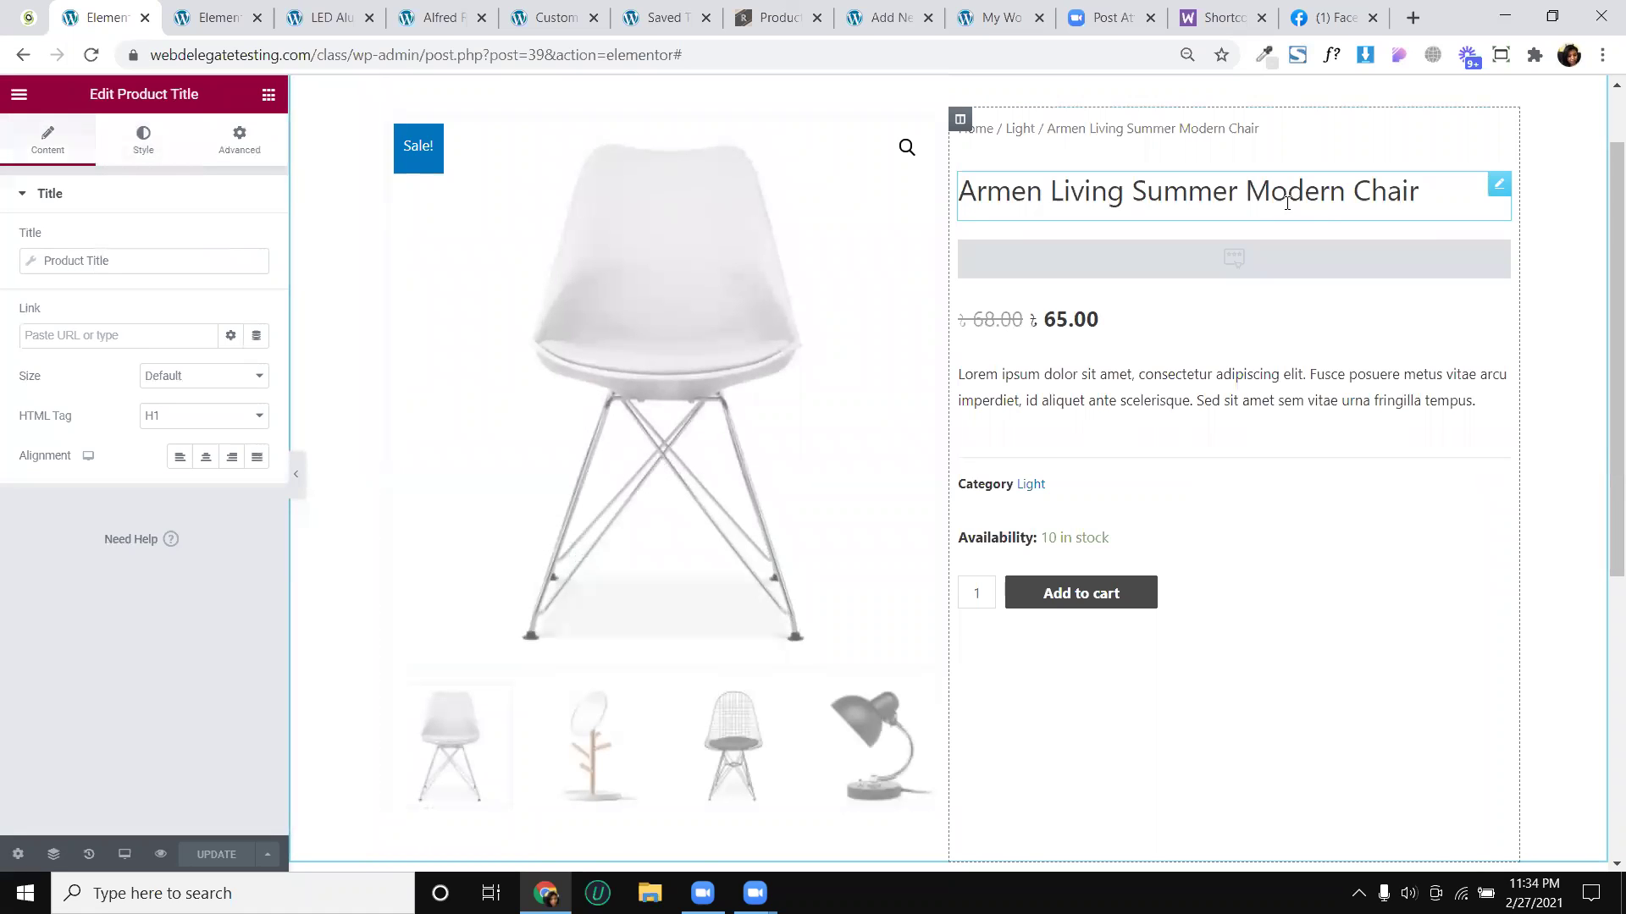
pyautogui.click(1244, 330)
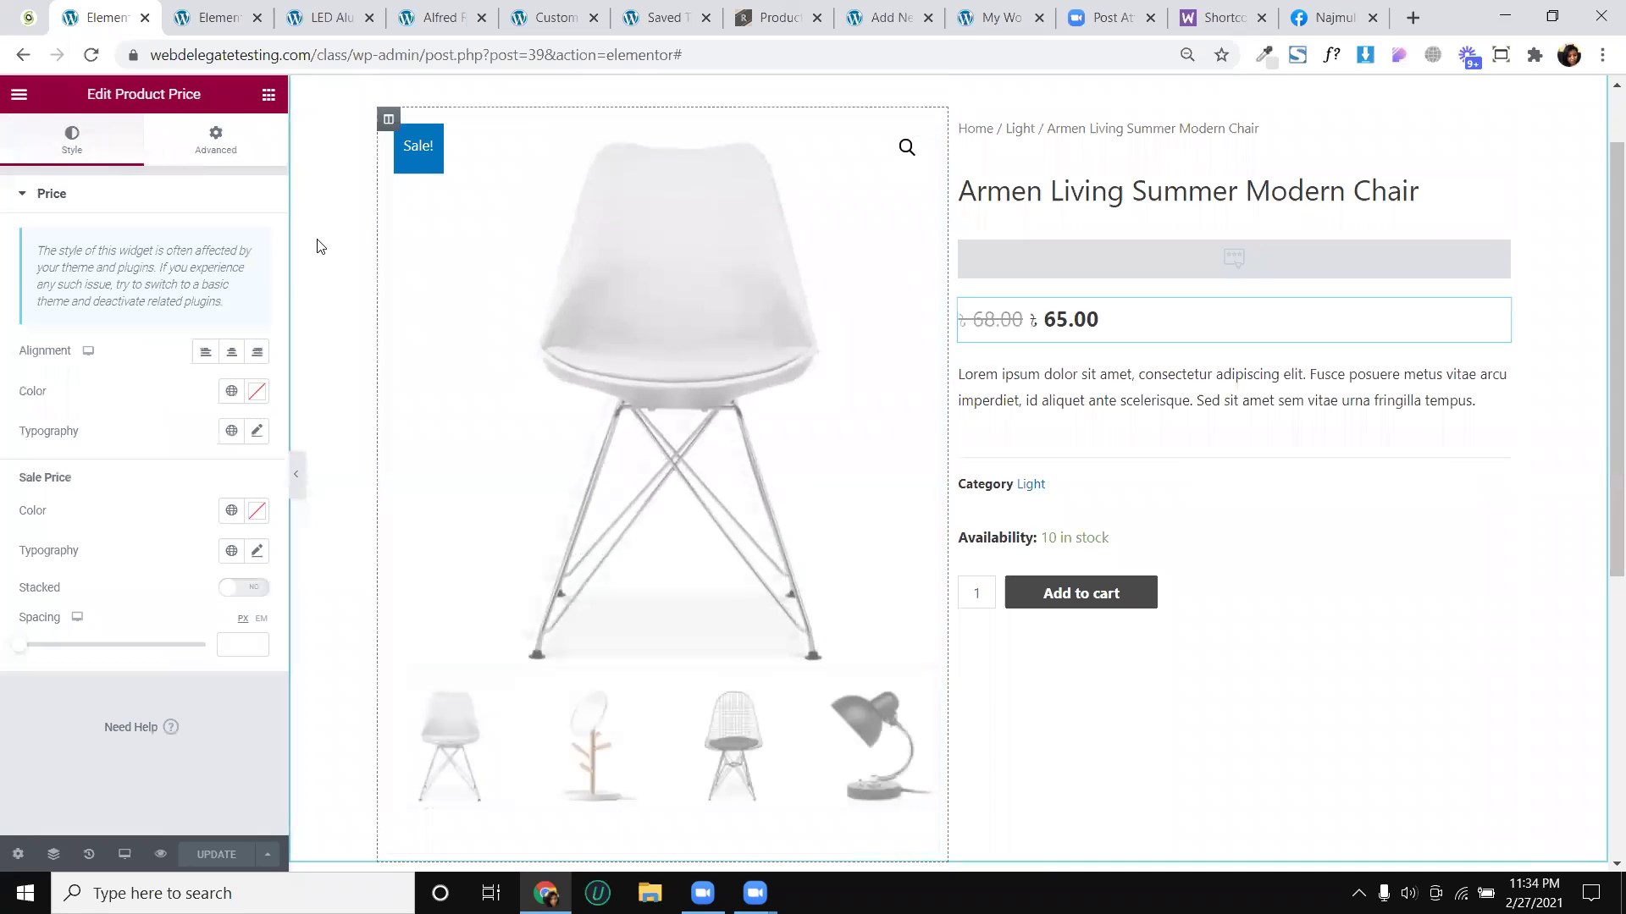
pyautogui.click(1035, 372)
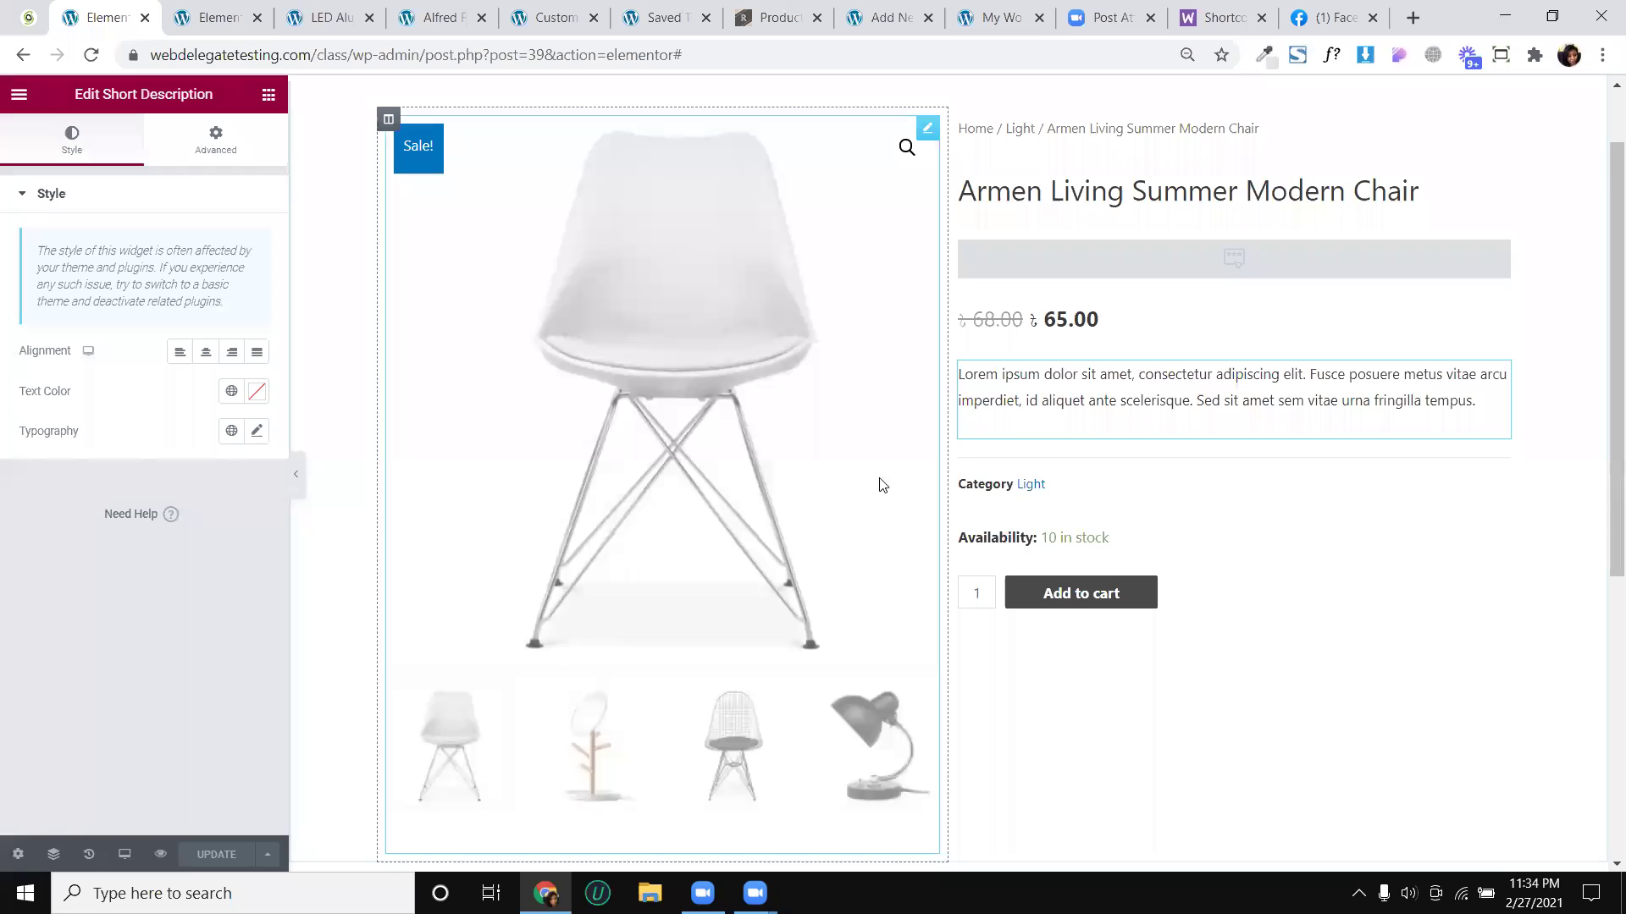
pyautogui.scroll(-2, 678, 728)
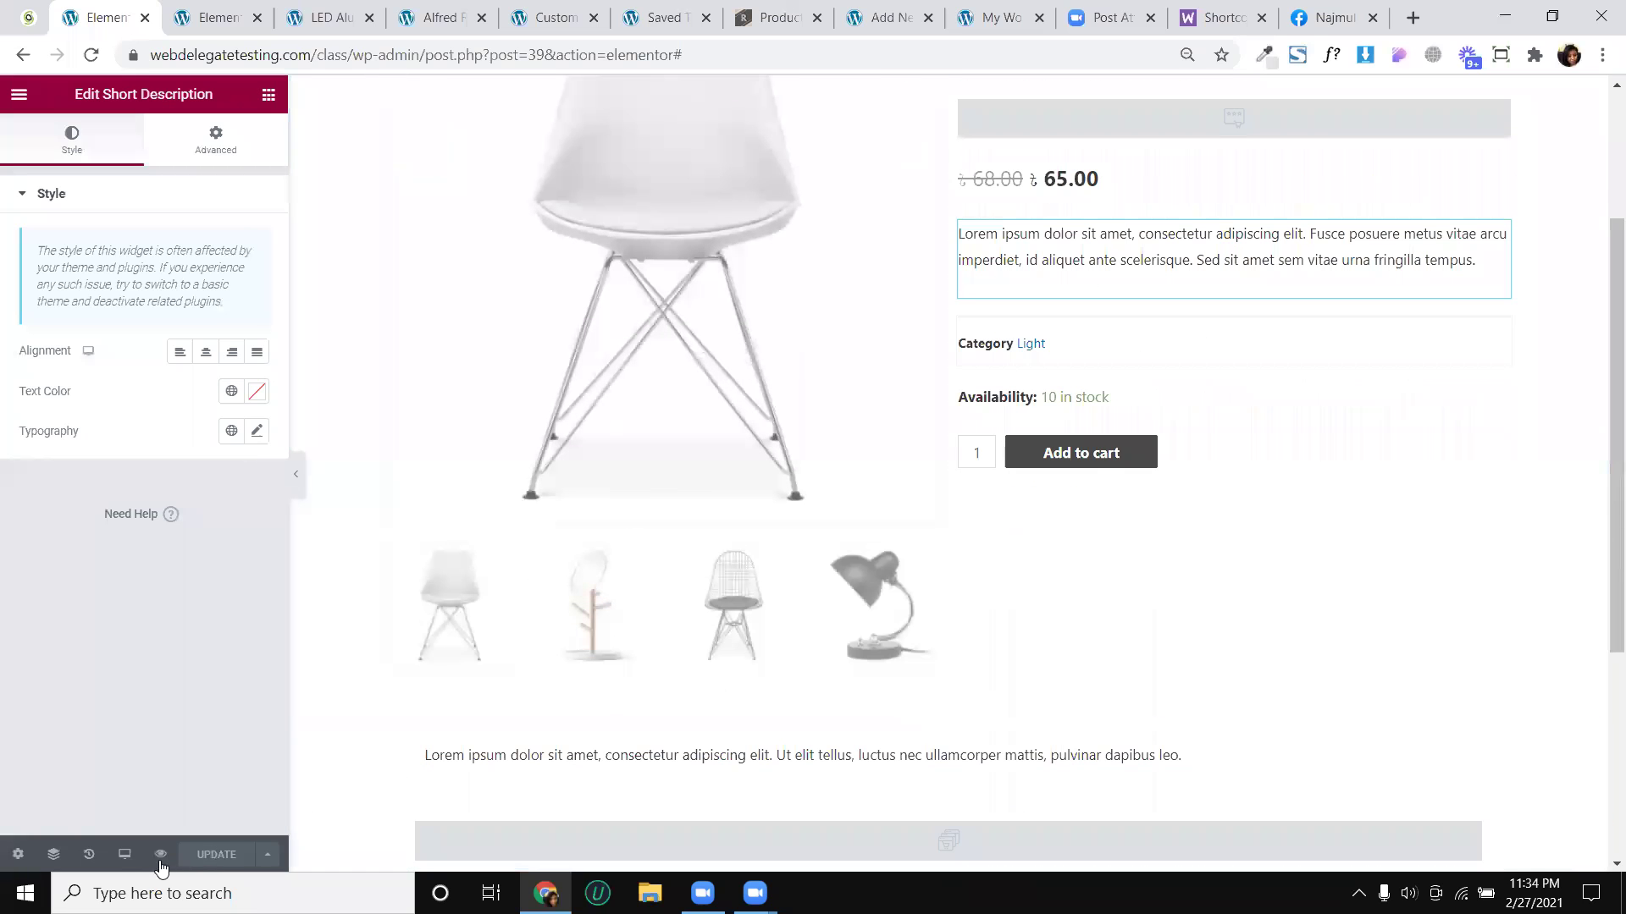
pyautogui.click(195, 15)
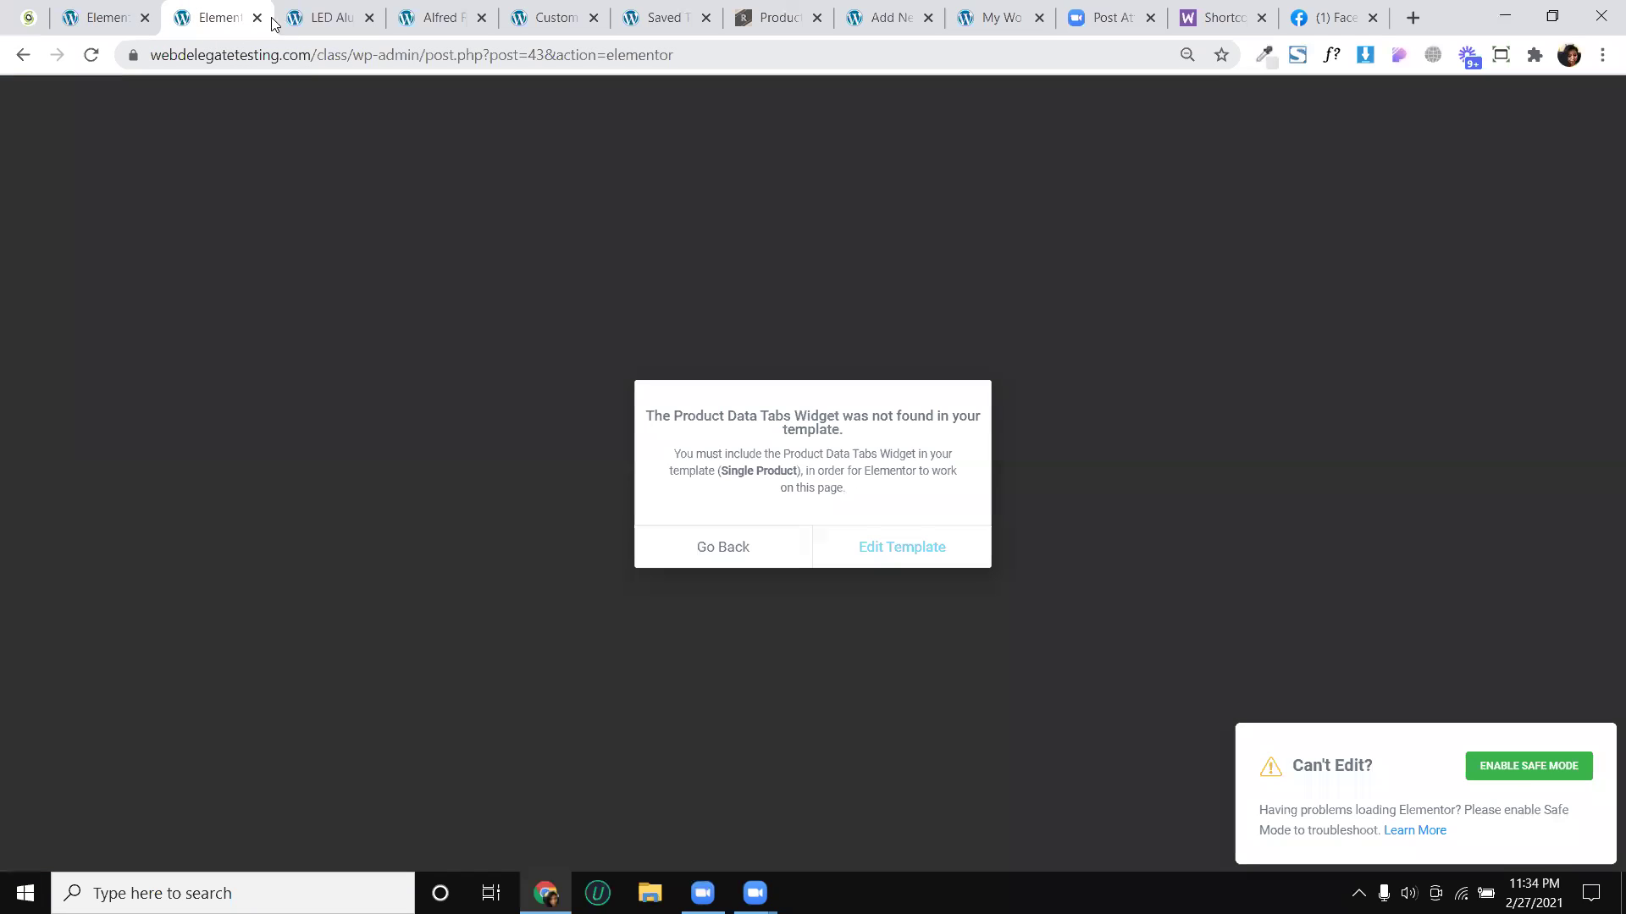
# Reload the lamp page's Elementor editor
pyautogui.click(92, 54)
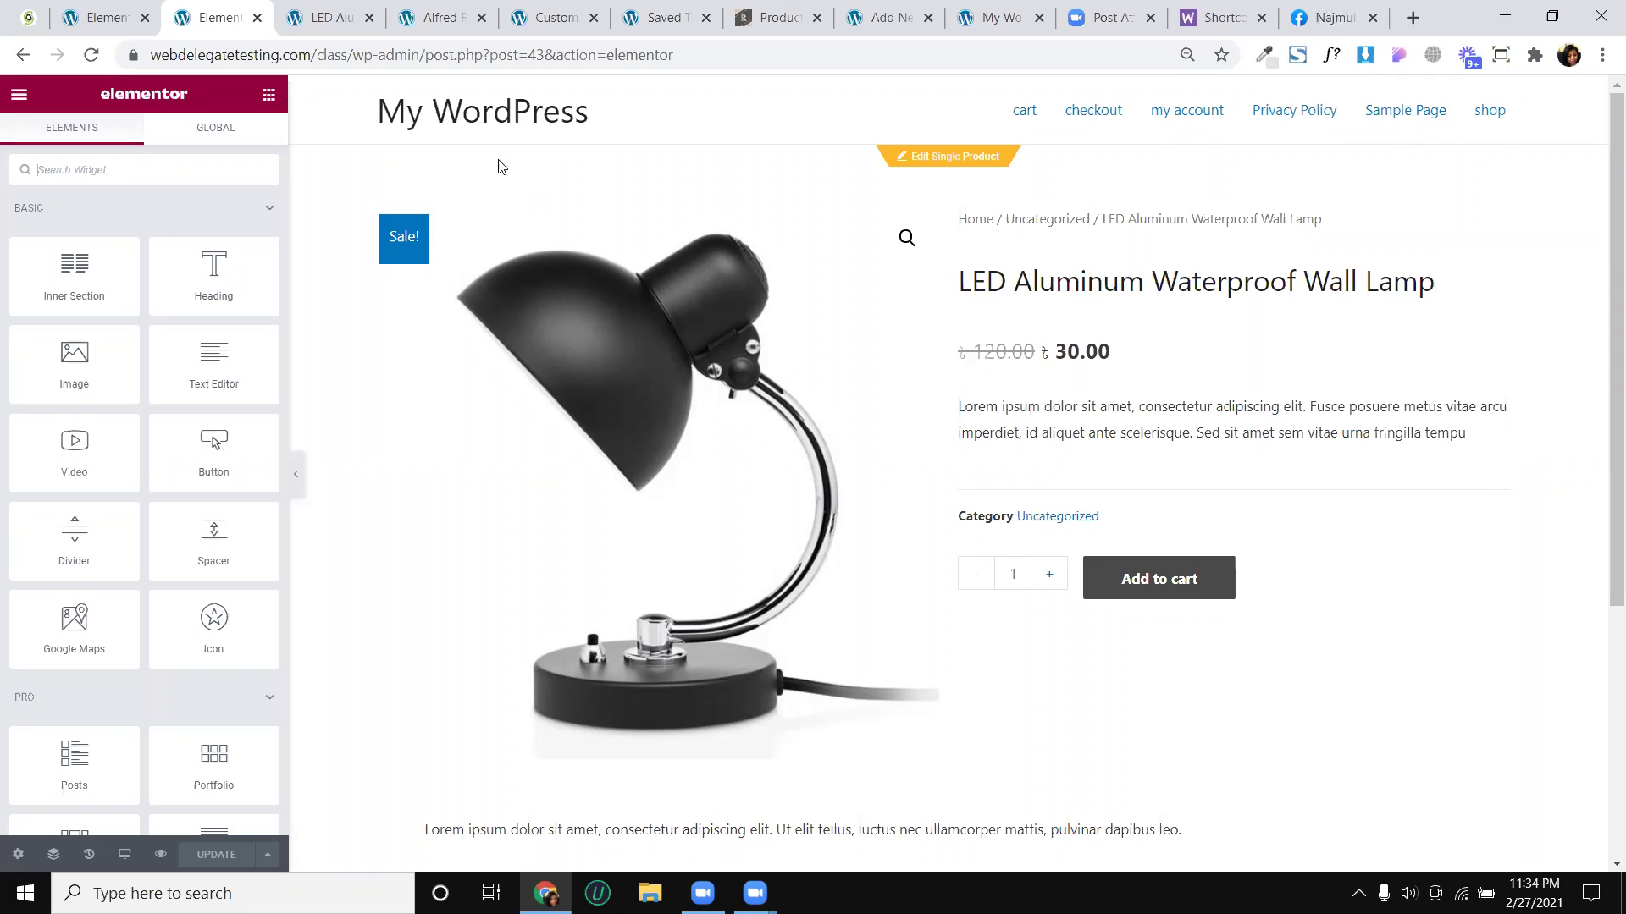
# Switch to the lamp's live product page and open the saved templates list in the WordPress dashboard
pyautogui.hotkey('ctrl', 'Tab')
pyautogui.moveTo(106, 94)
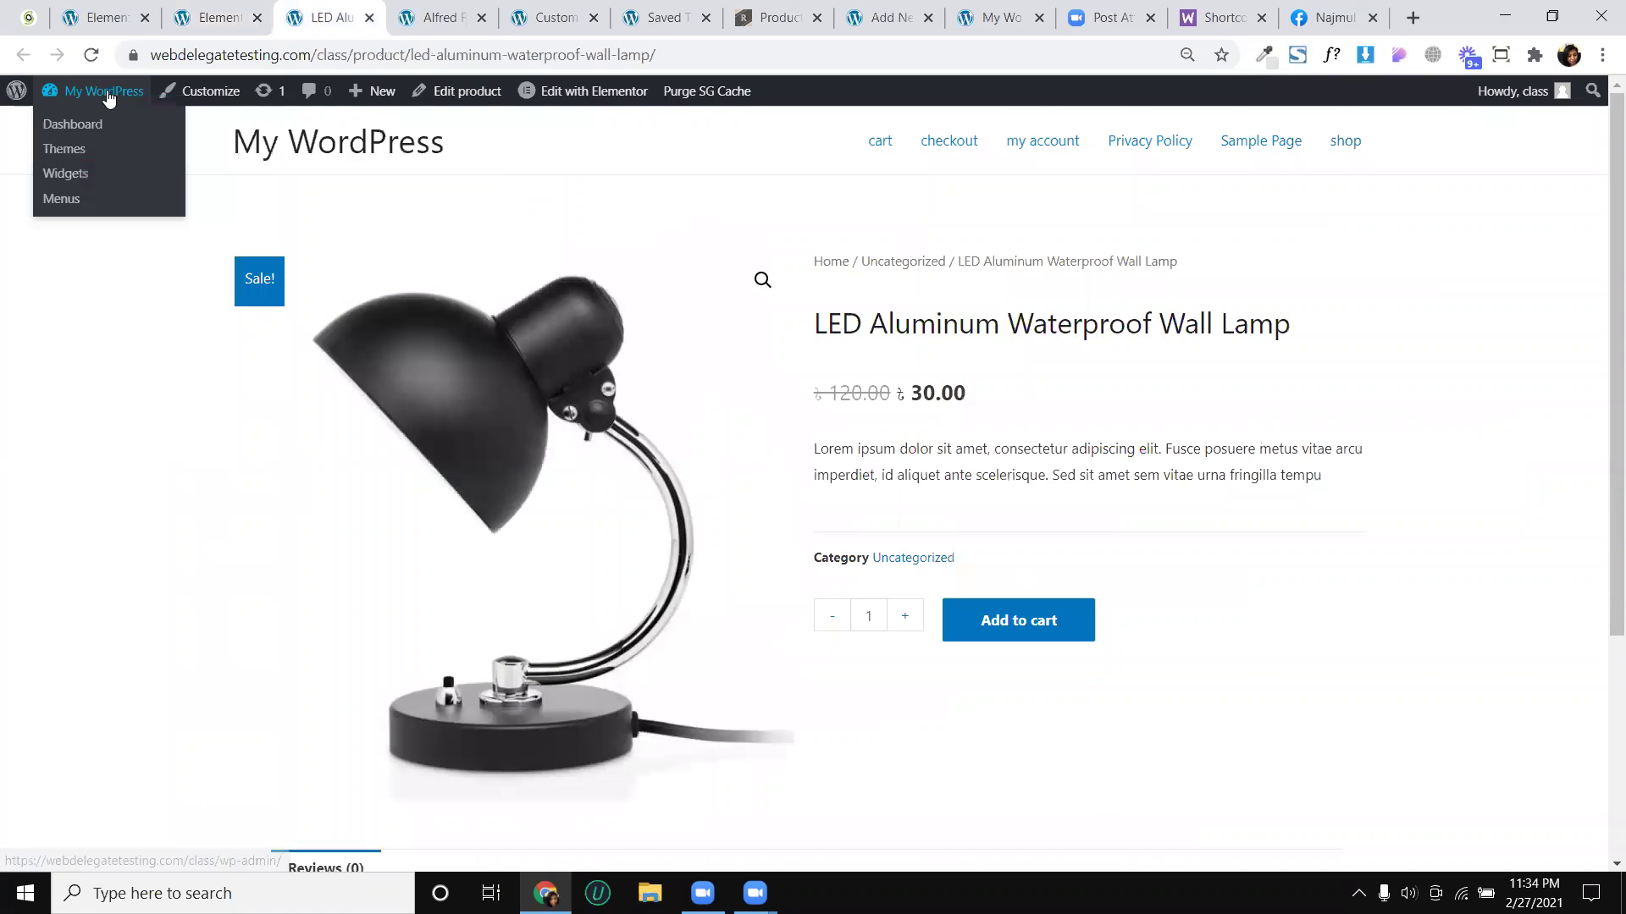
pyautogui.click(98, 133)
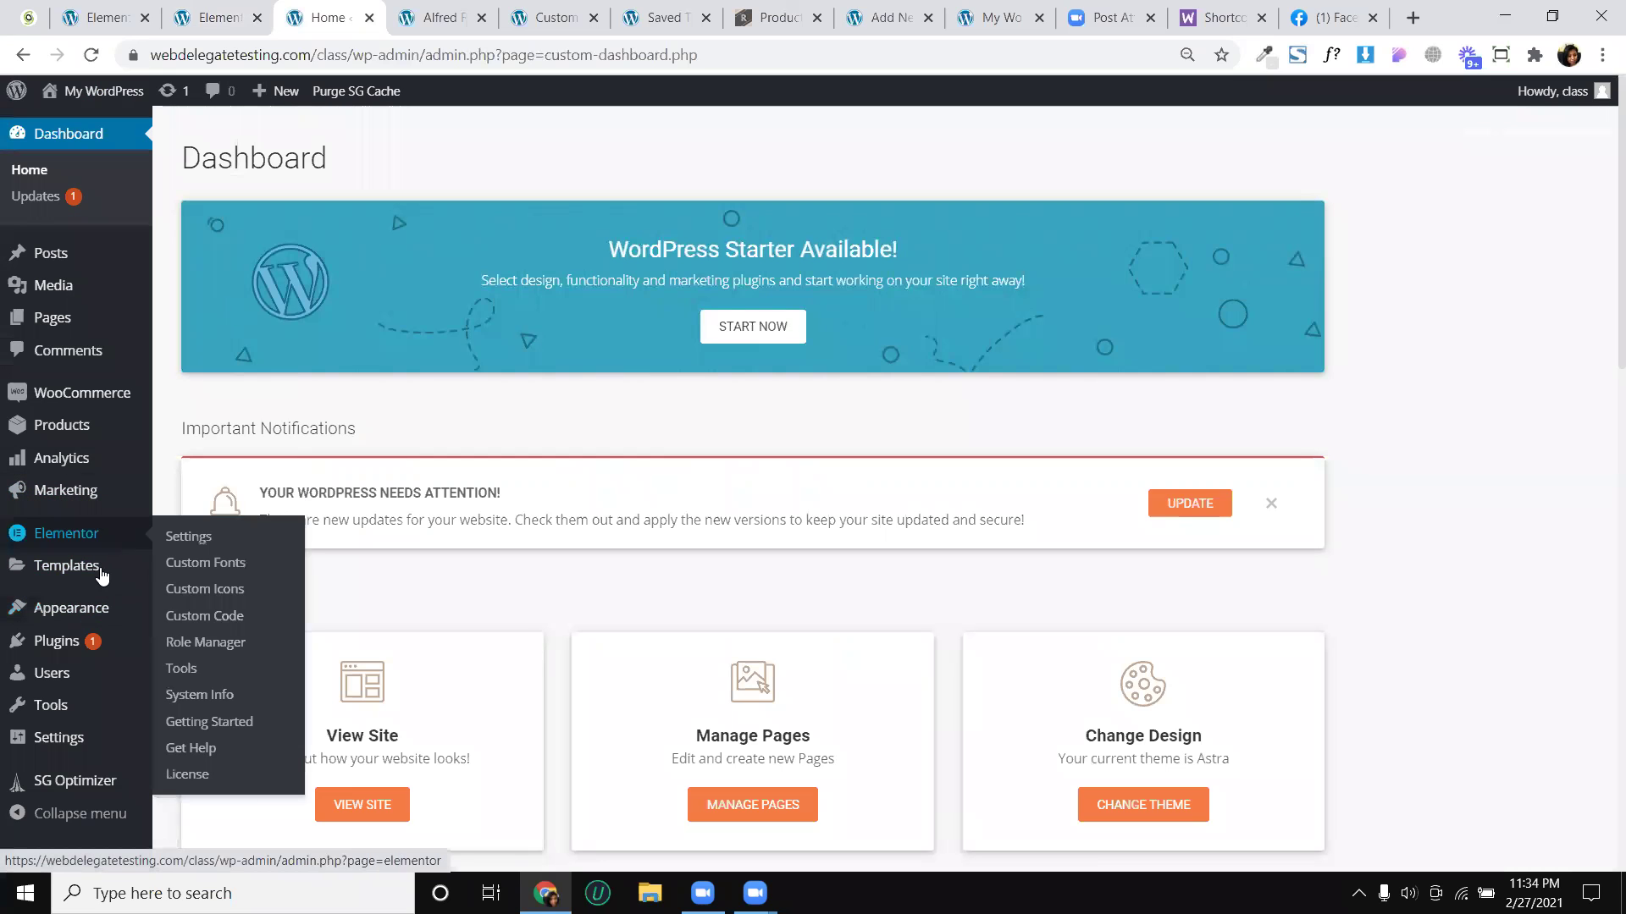
pyautogui.moveTo(105, 579)
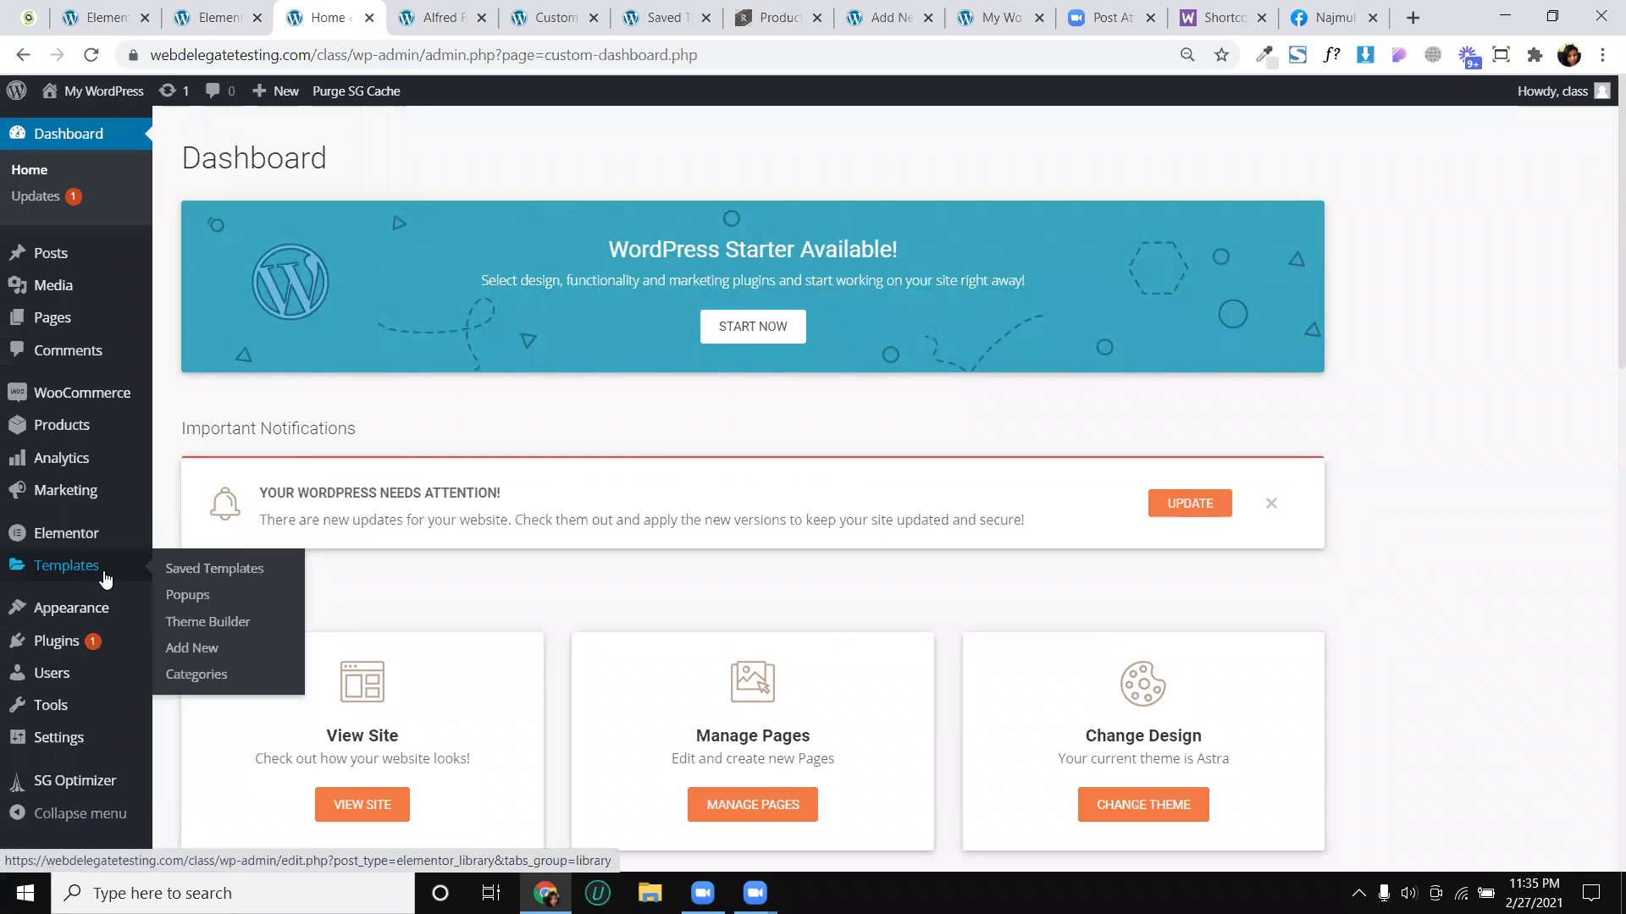
pyautogui.click(64, 574)
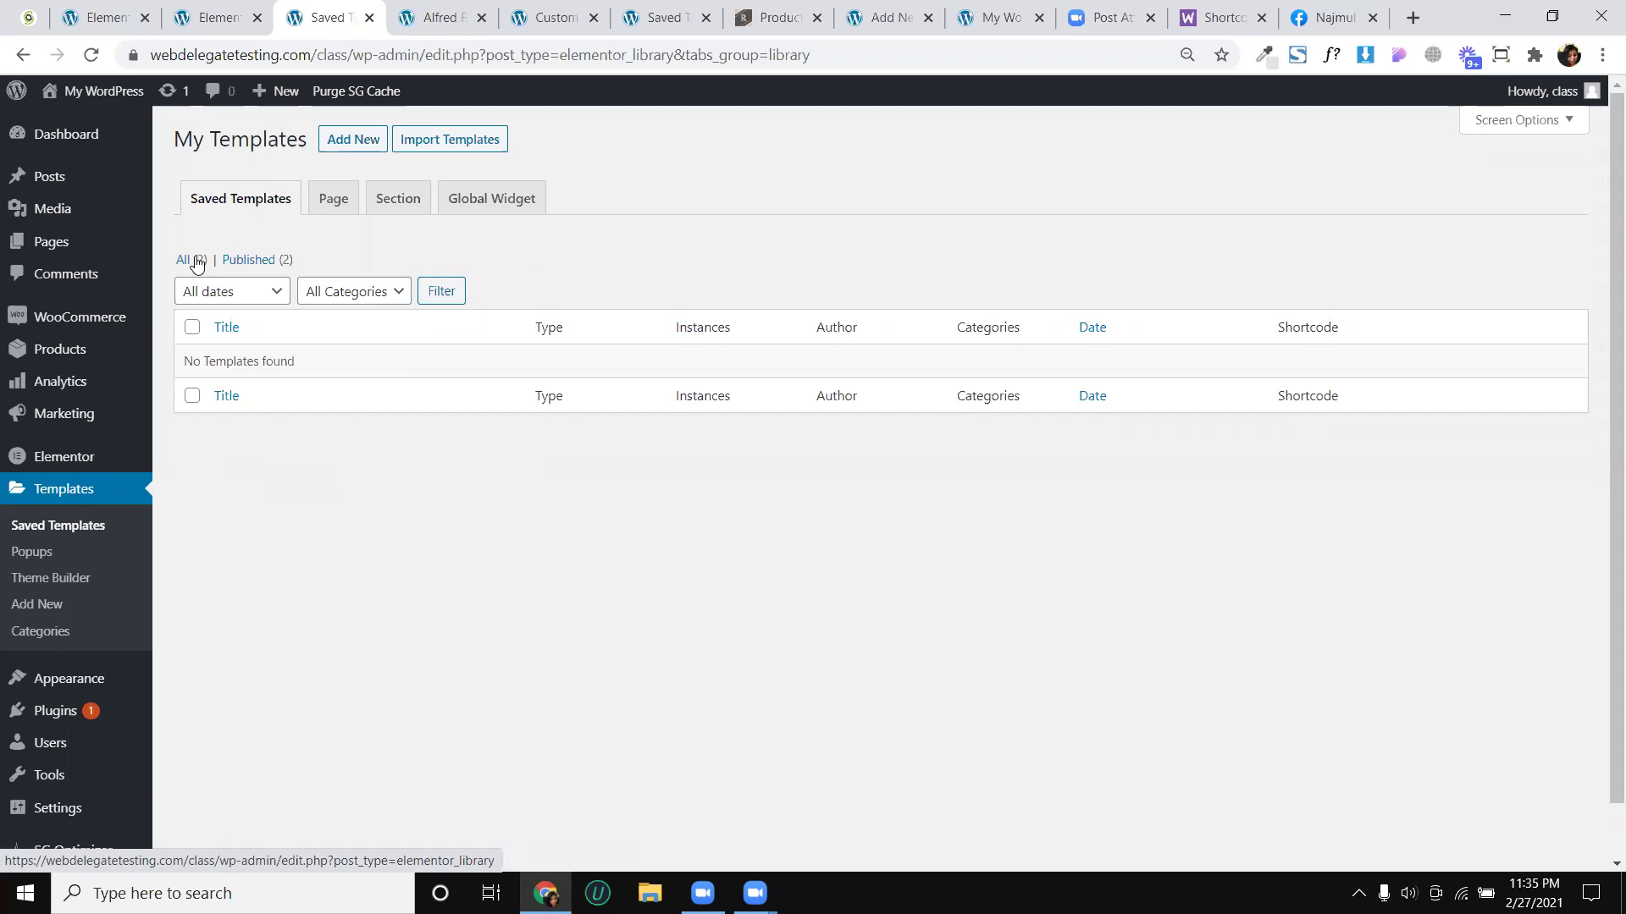
# Create a new Products Archive template named "shop"
pyautogui.click(355, 148)
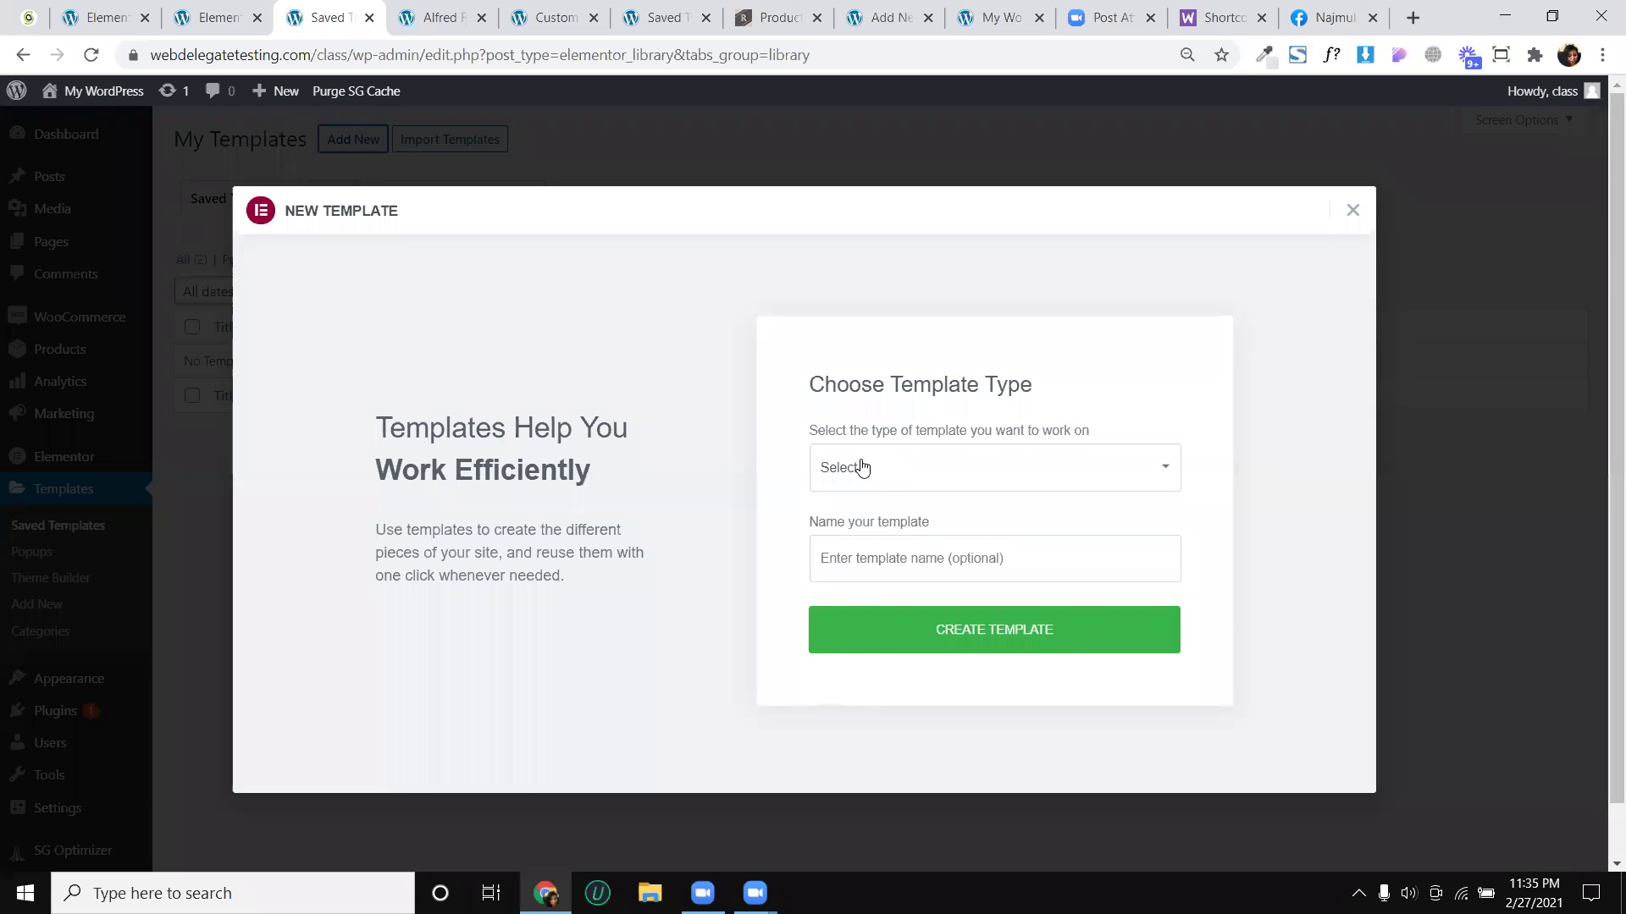
pyautogui.click(862, 468)
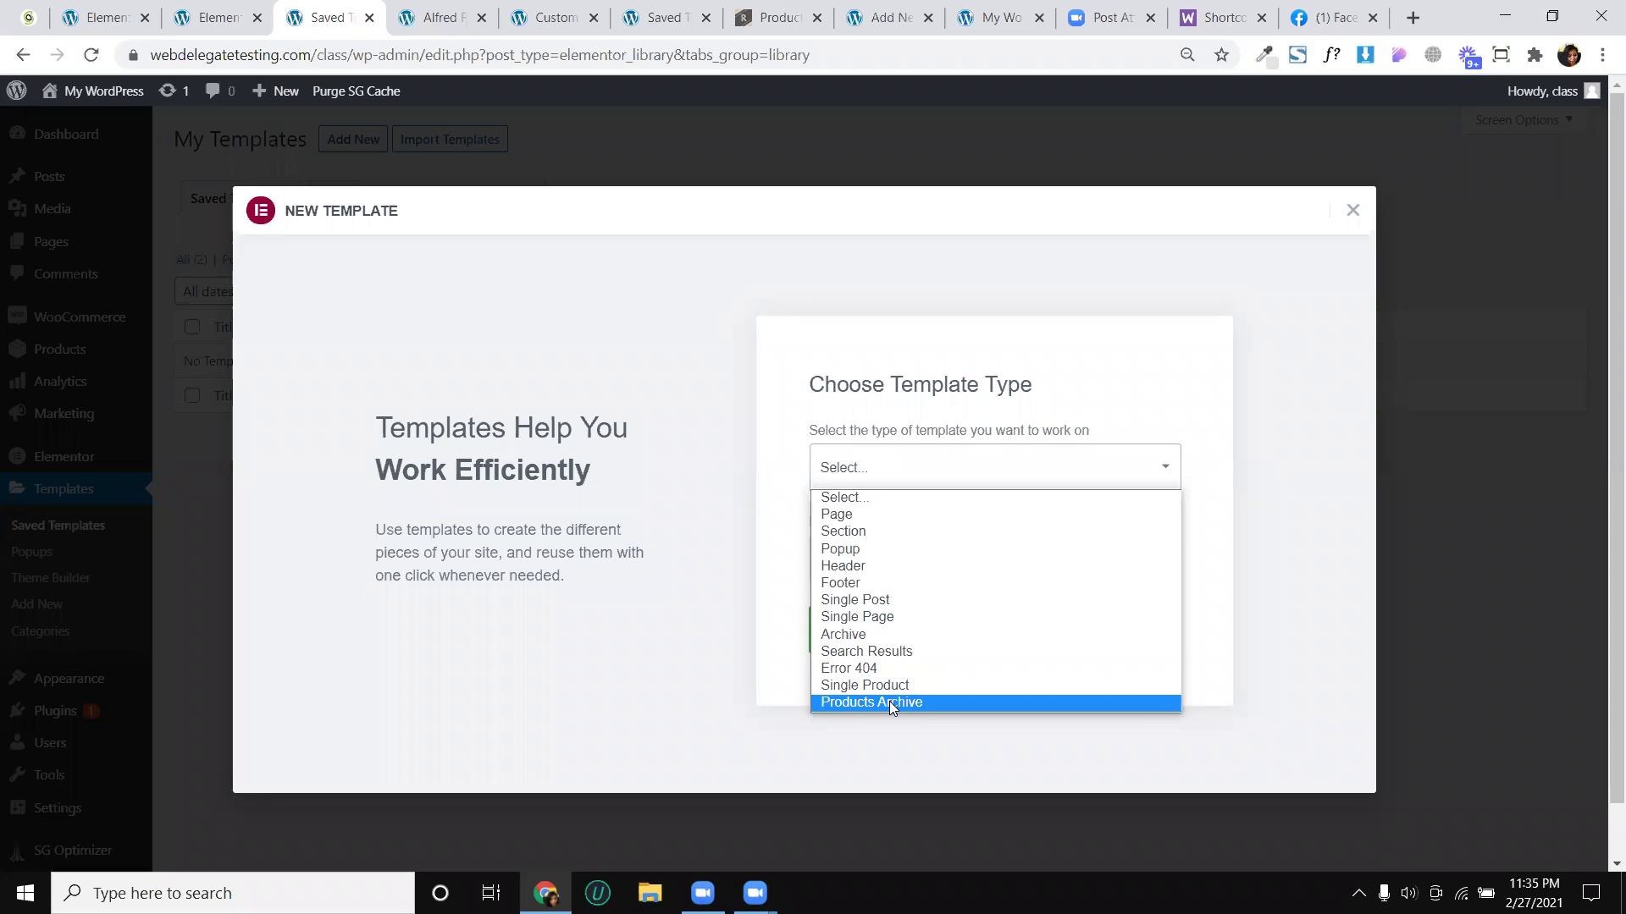
pyautogui.click(867, 701)
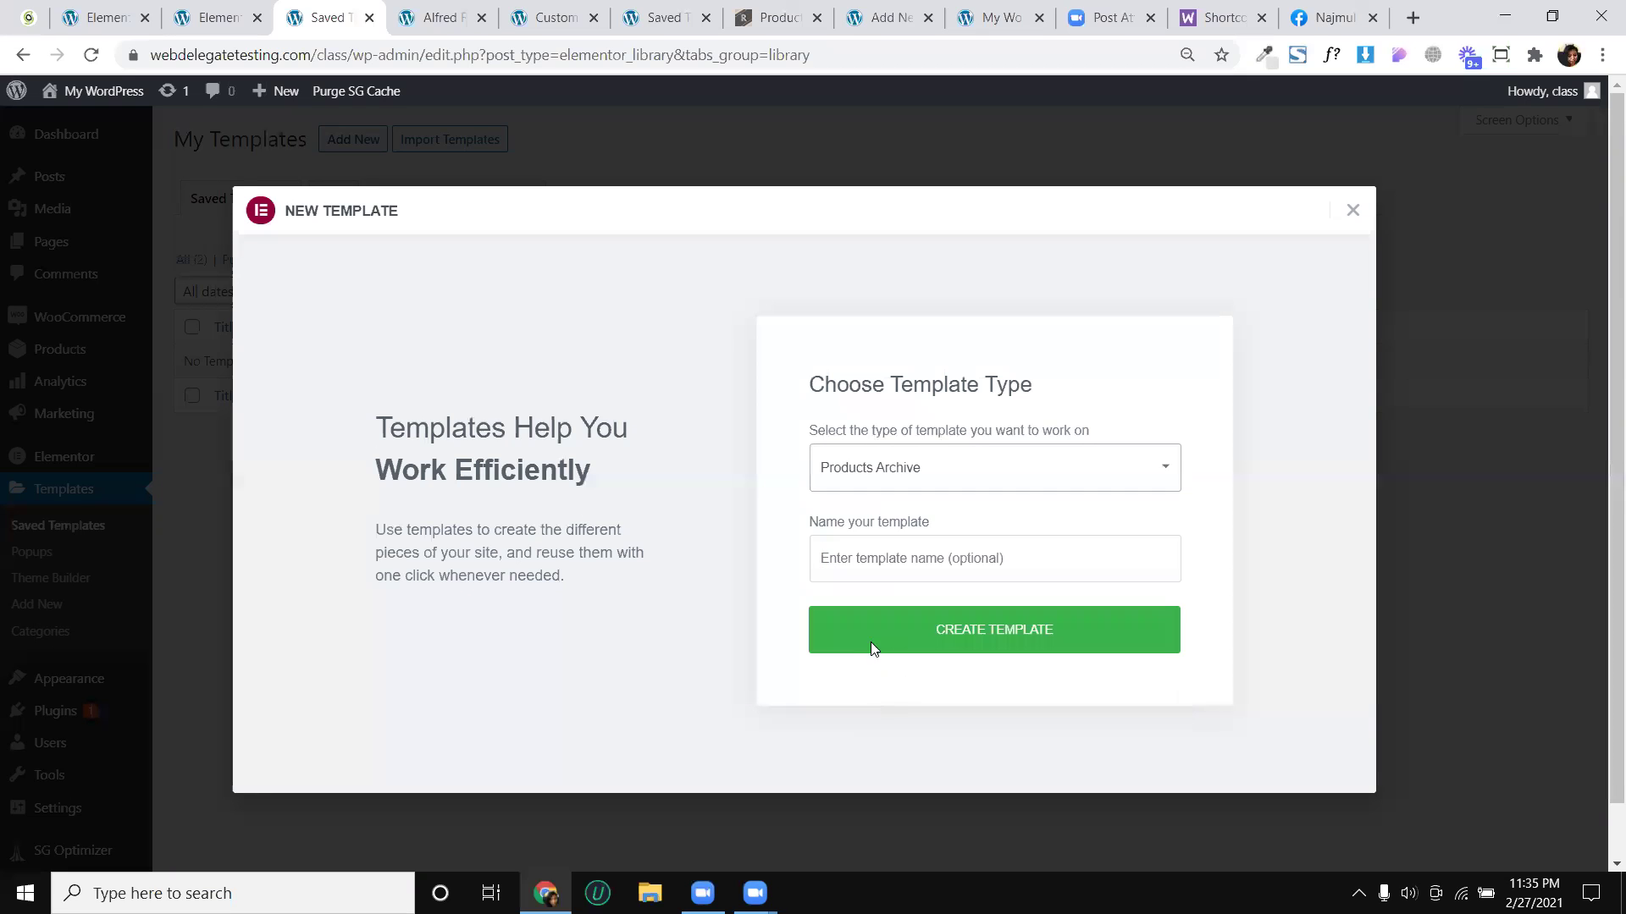
pyautogui.click(874, 548)
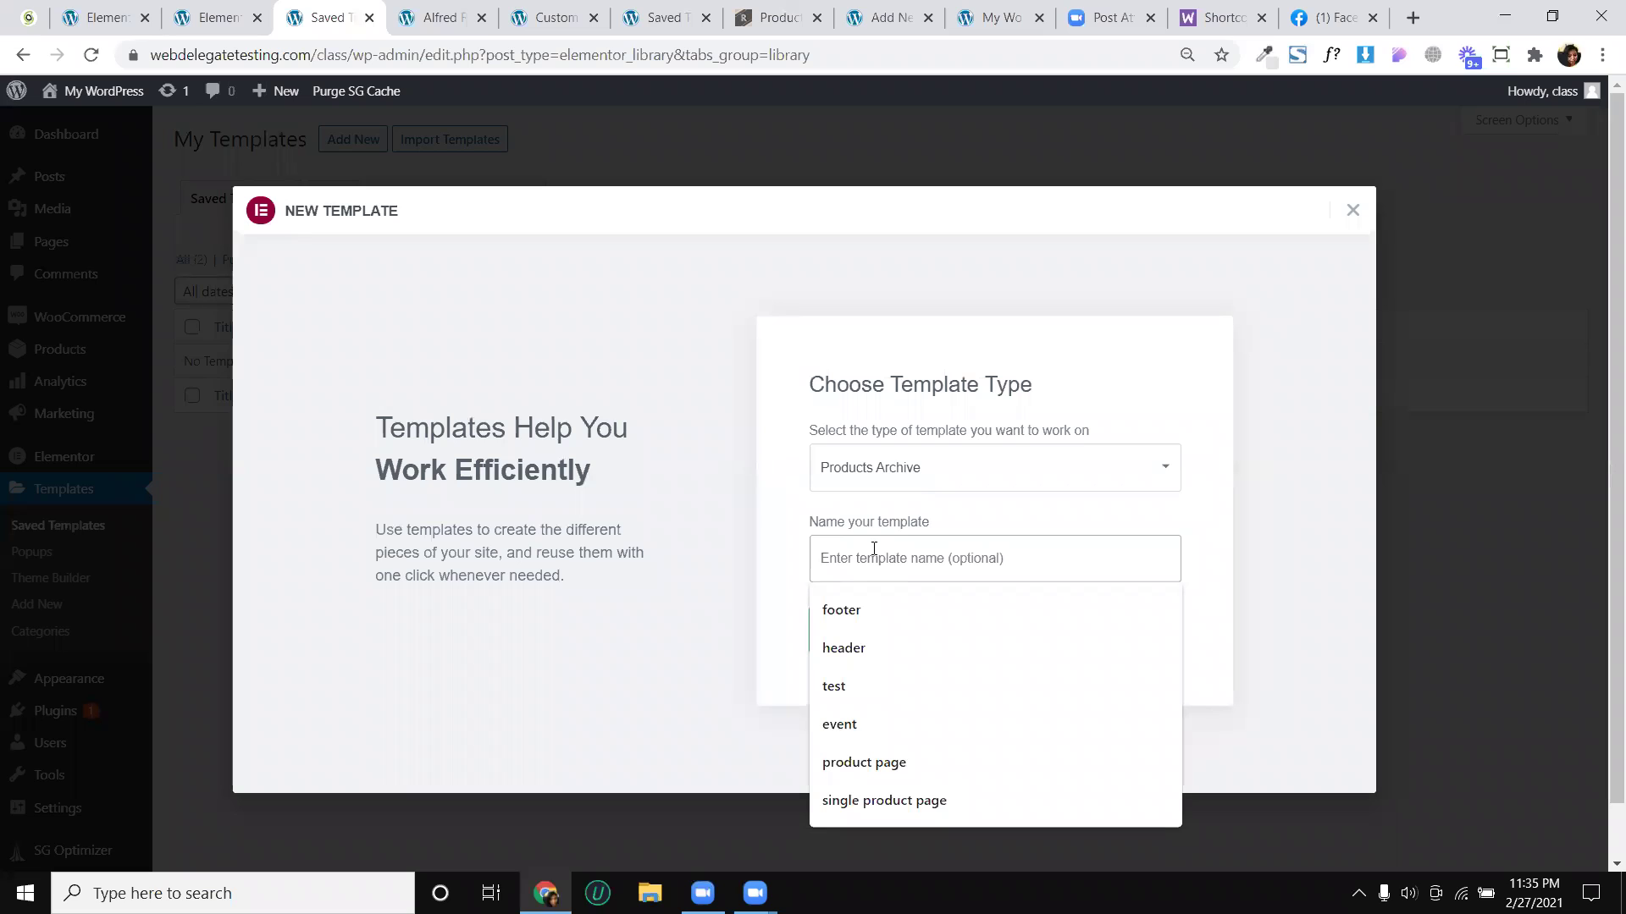
pyautogui.write('shop')
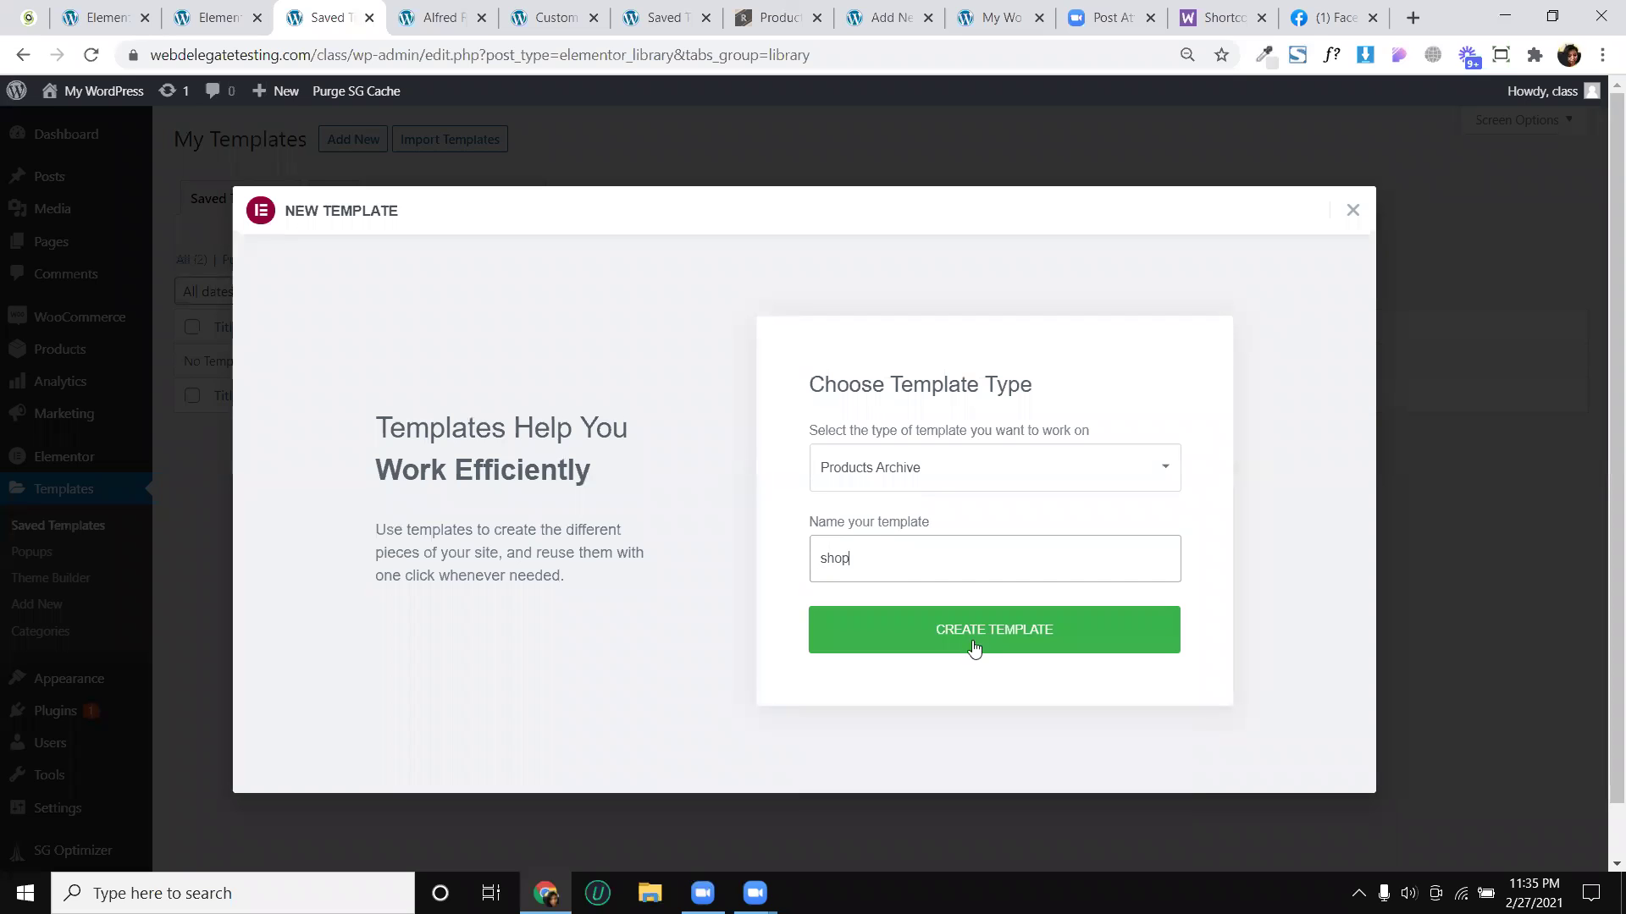
pyautogui.click(974, 647)
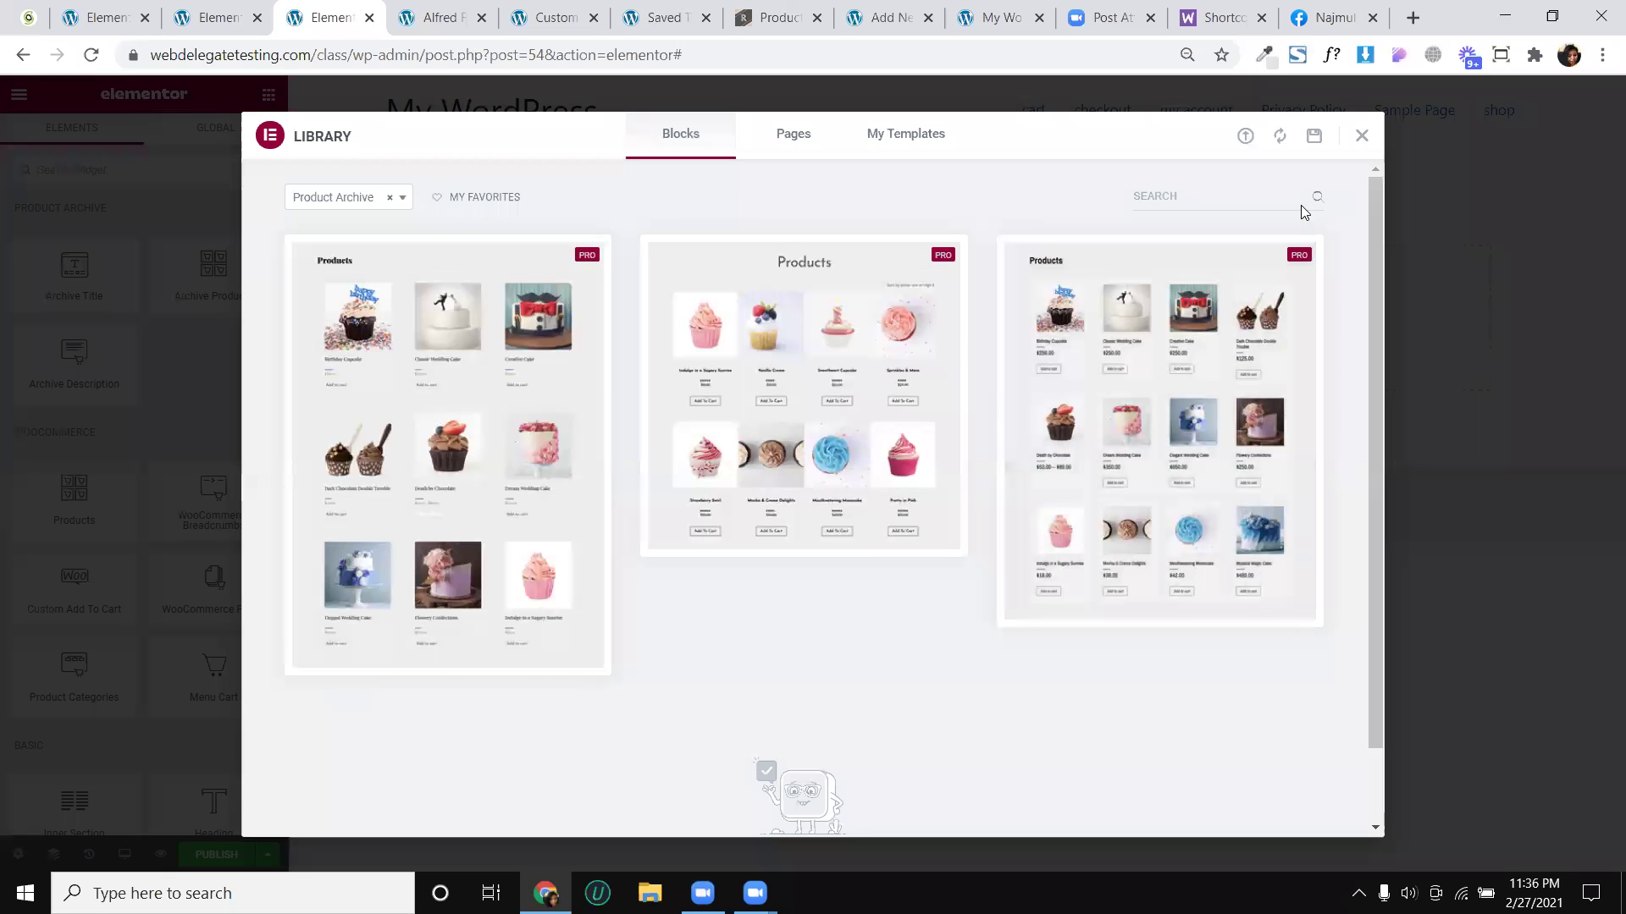
# Try the first three-column Product Archive block from the library, look it over, and delete its section
pyautogui.click(332, 665)
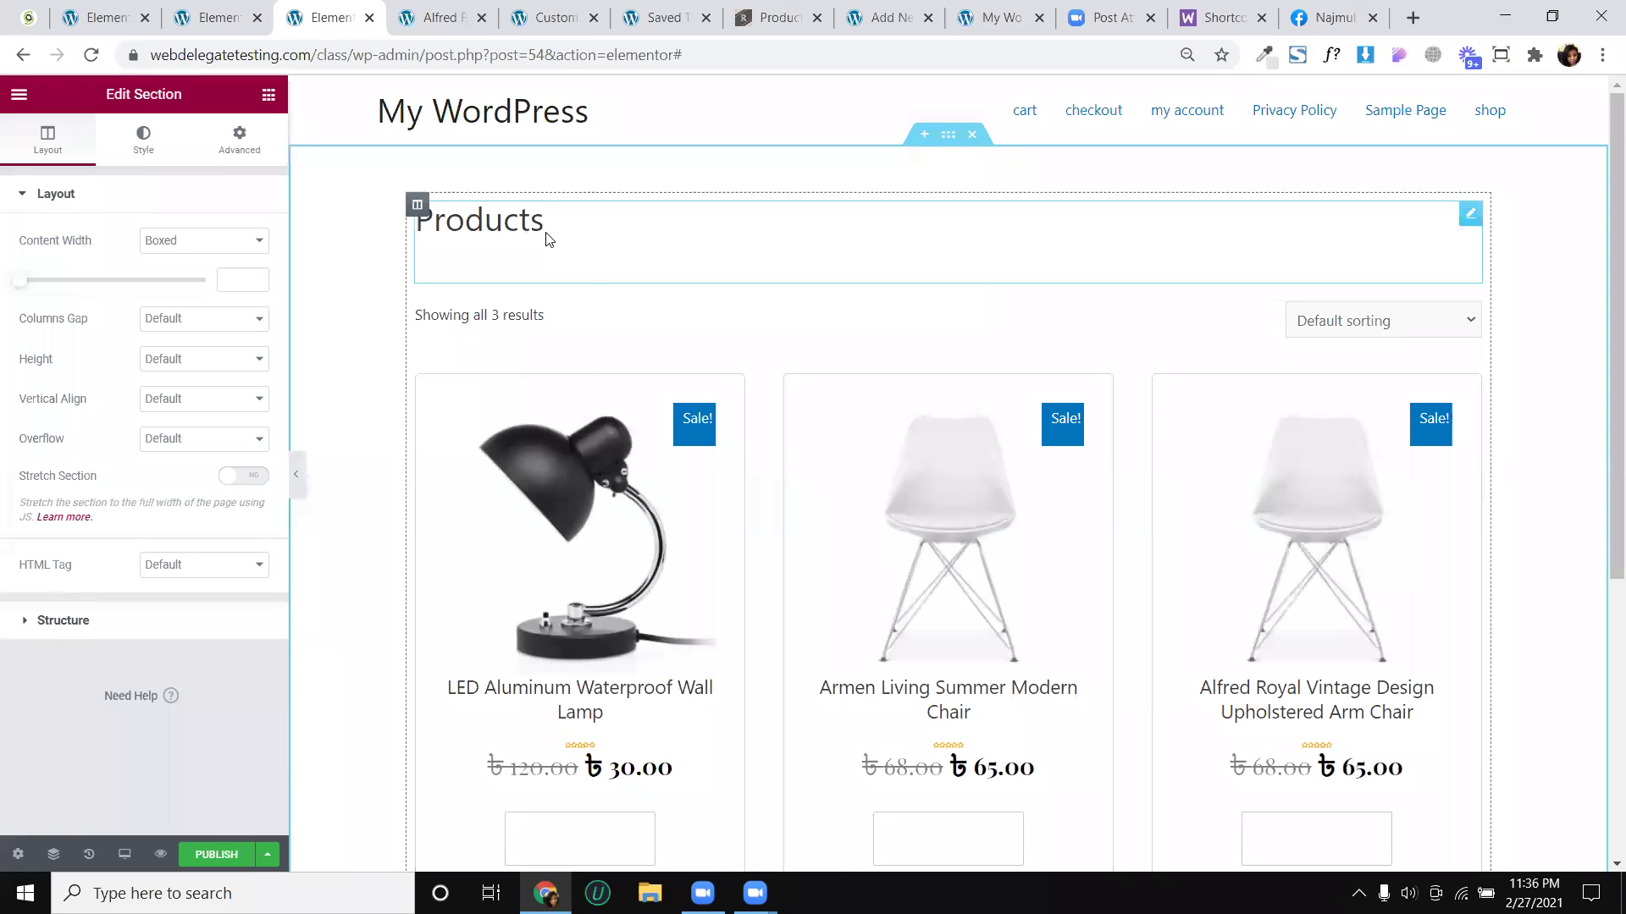
pyautogui.scroll(-5, 849, 308)
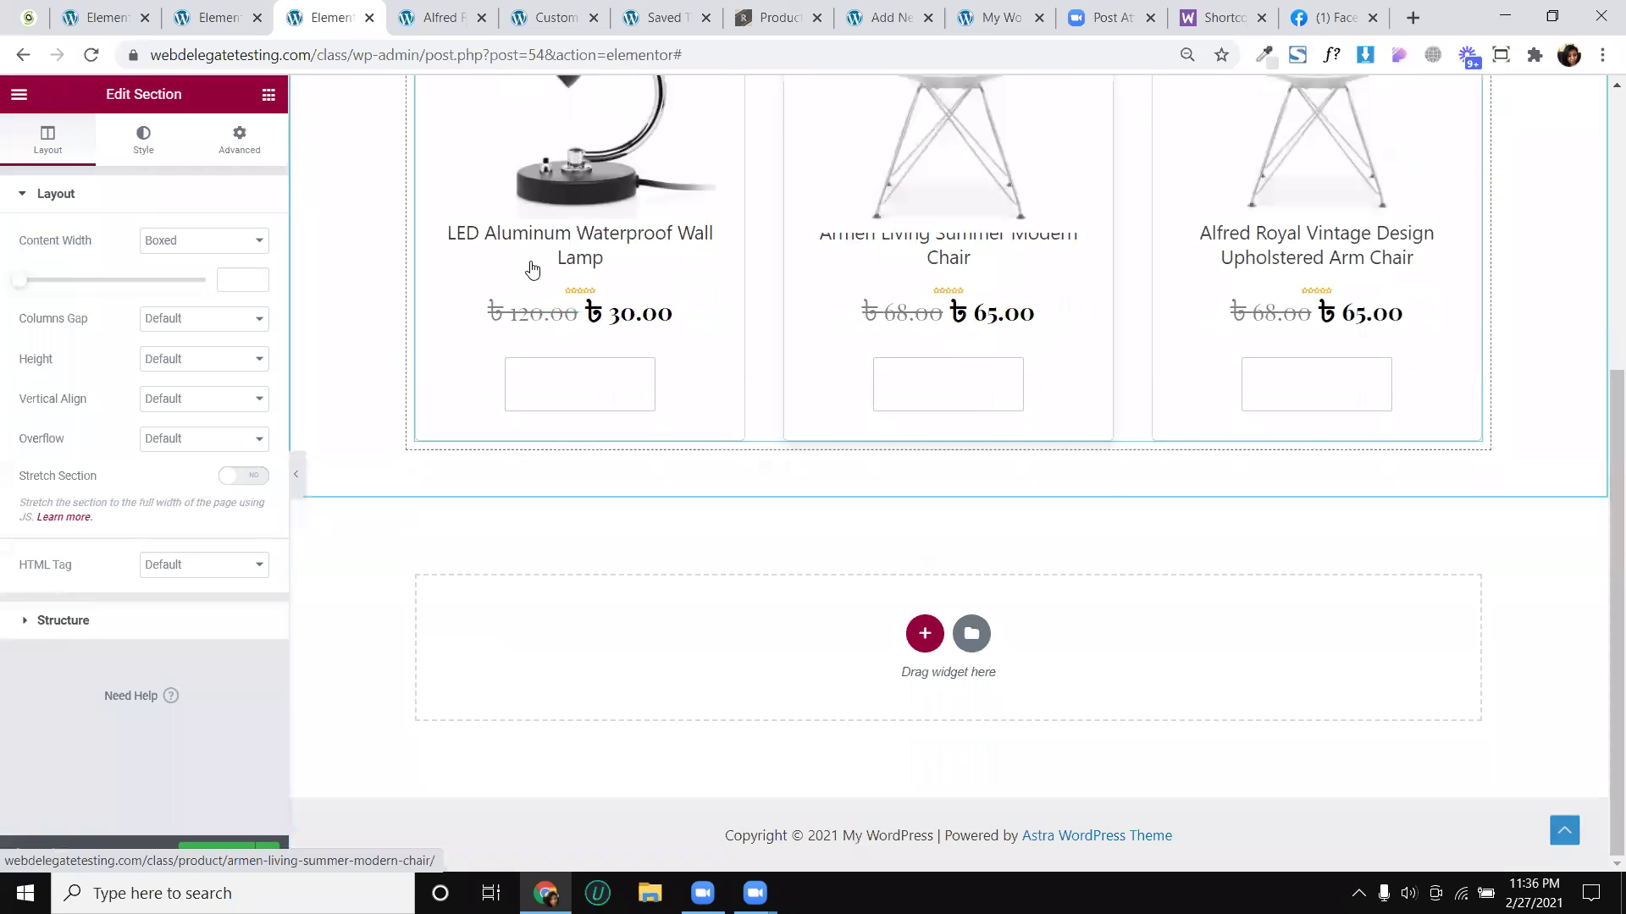
pyautogui.scroll(5, 923, 254)
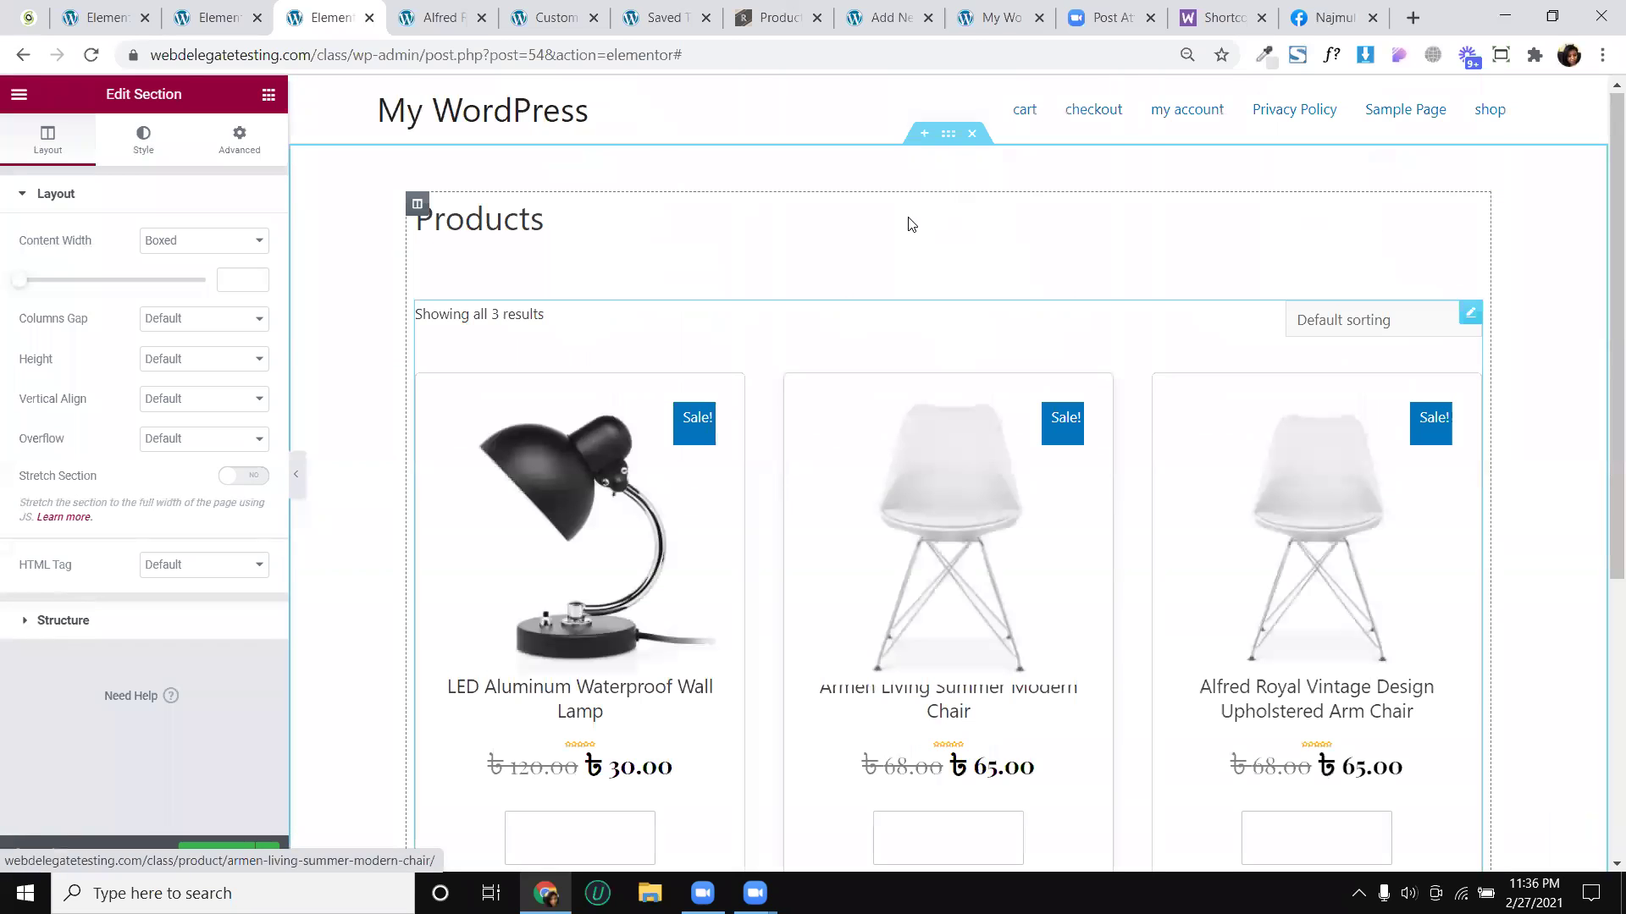
pyautogui.click(968, 133)
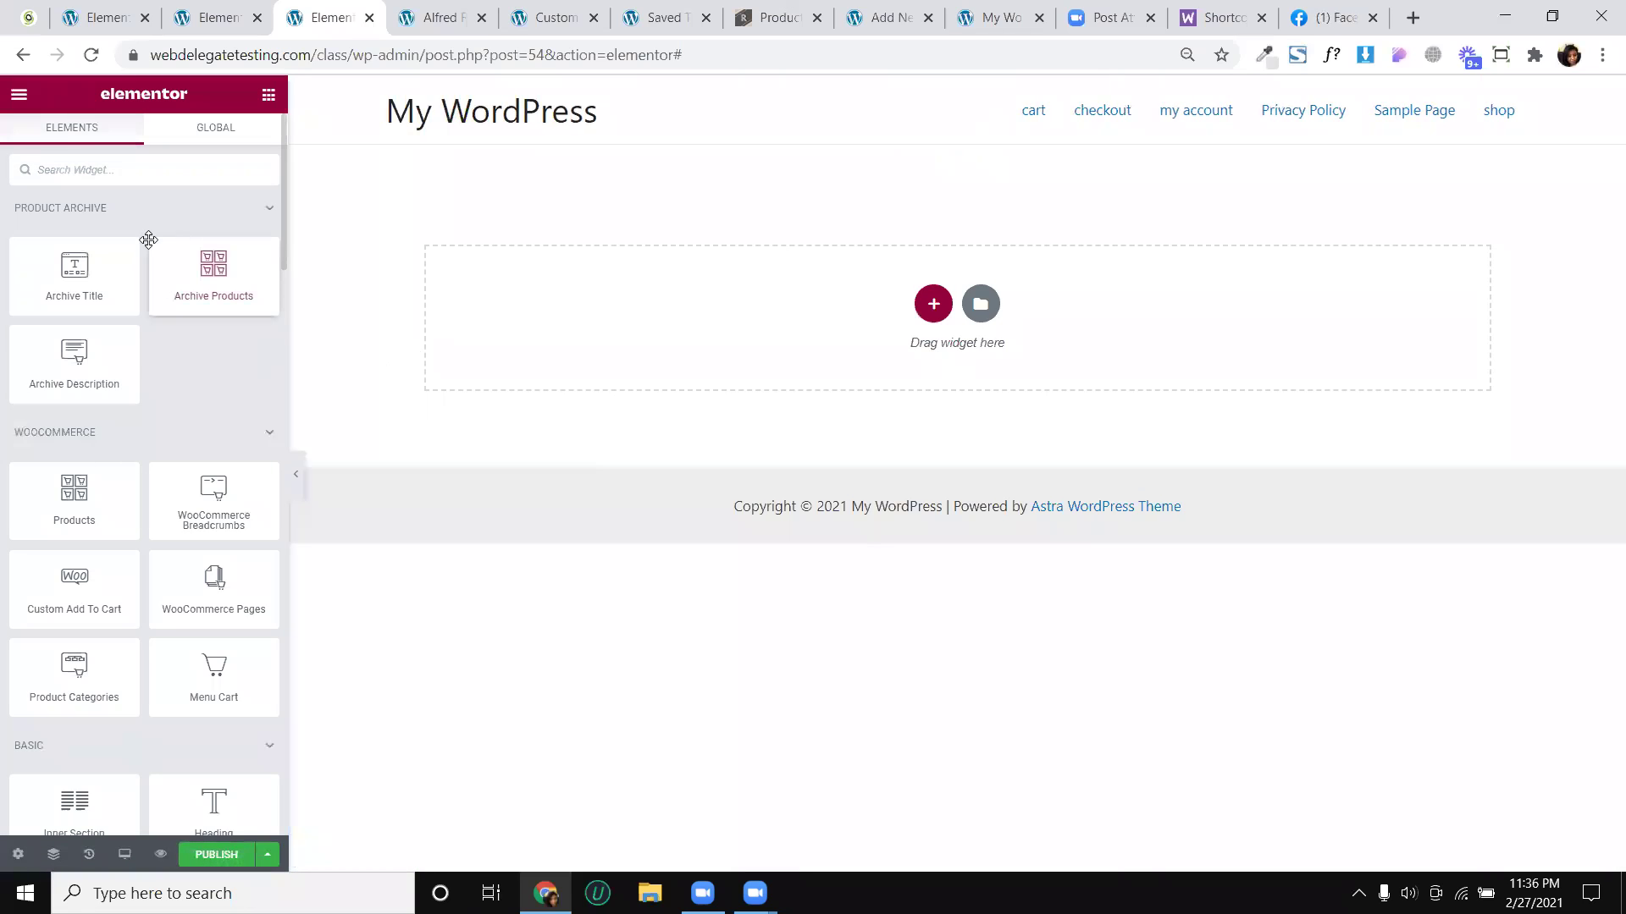
# Add an Archive Products widget to the empty shop template and review its content and advanced settings
pyautogui.moveTo(214, 290); pyautogui.dragTo(643, 288)
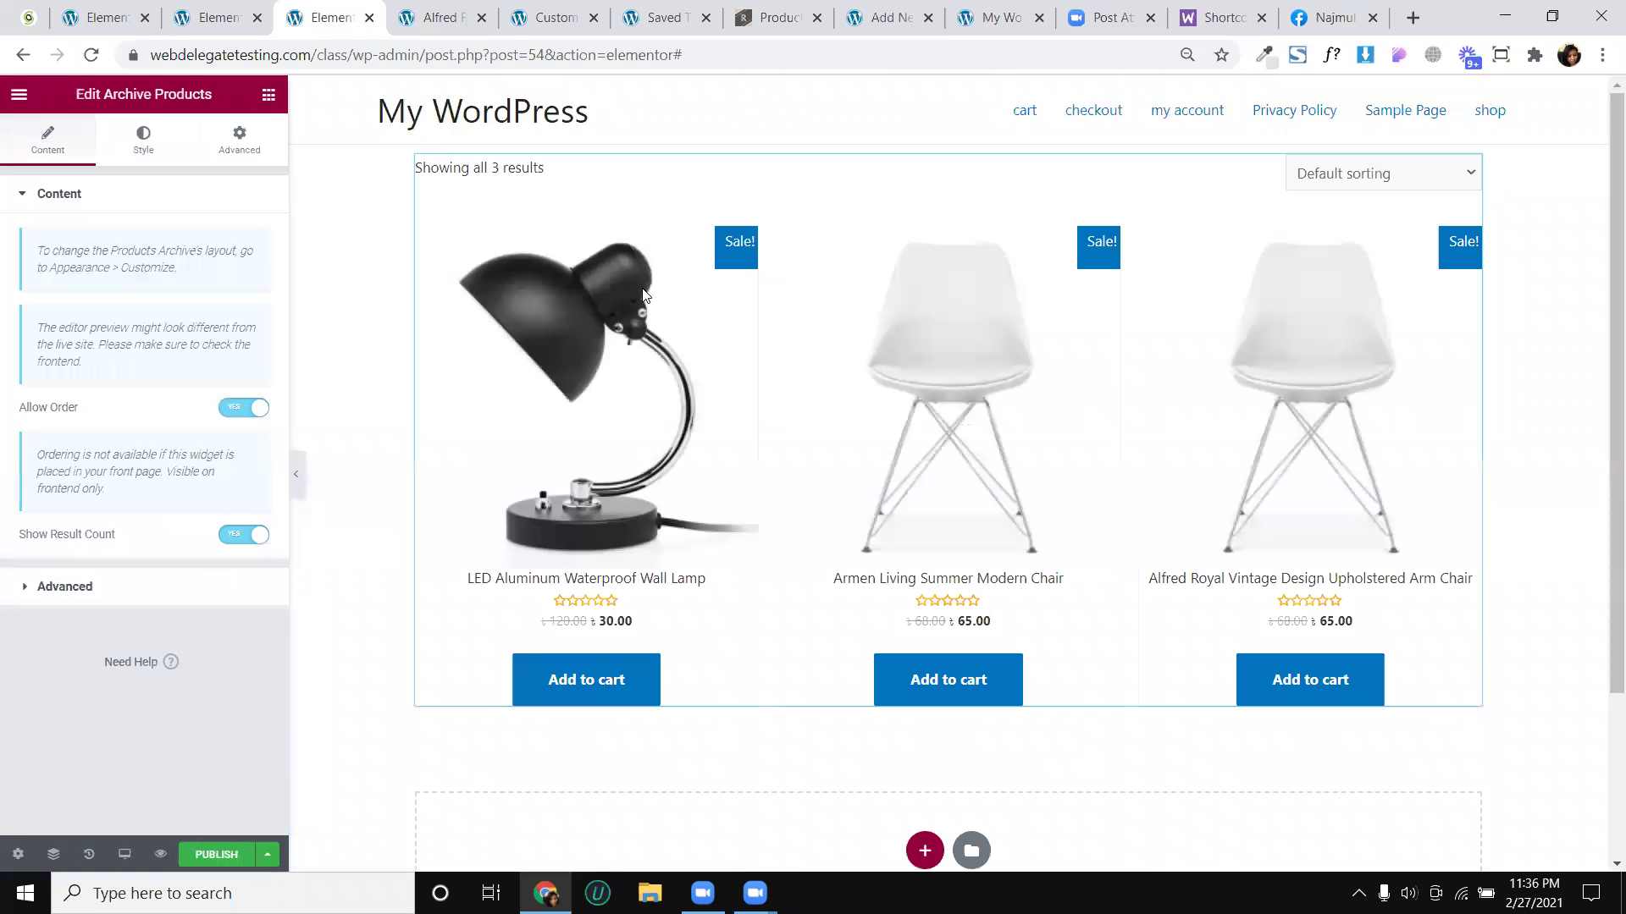
pyautogui.scroll(-2, 622, 294)
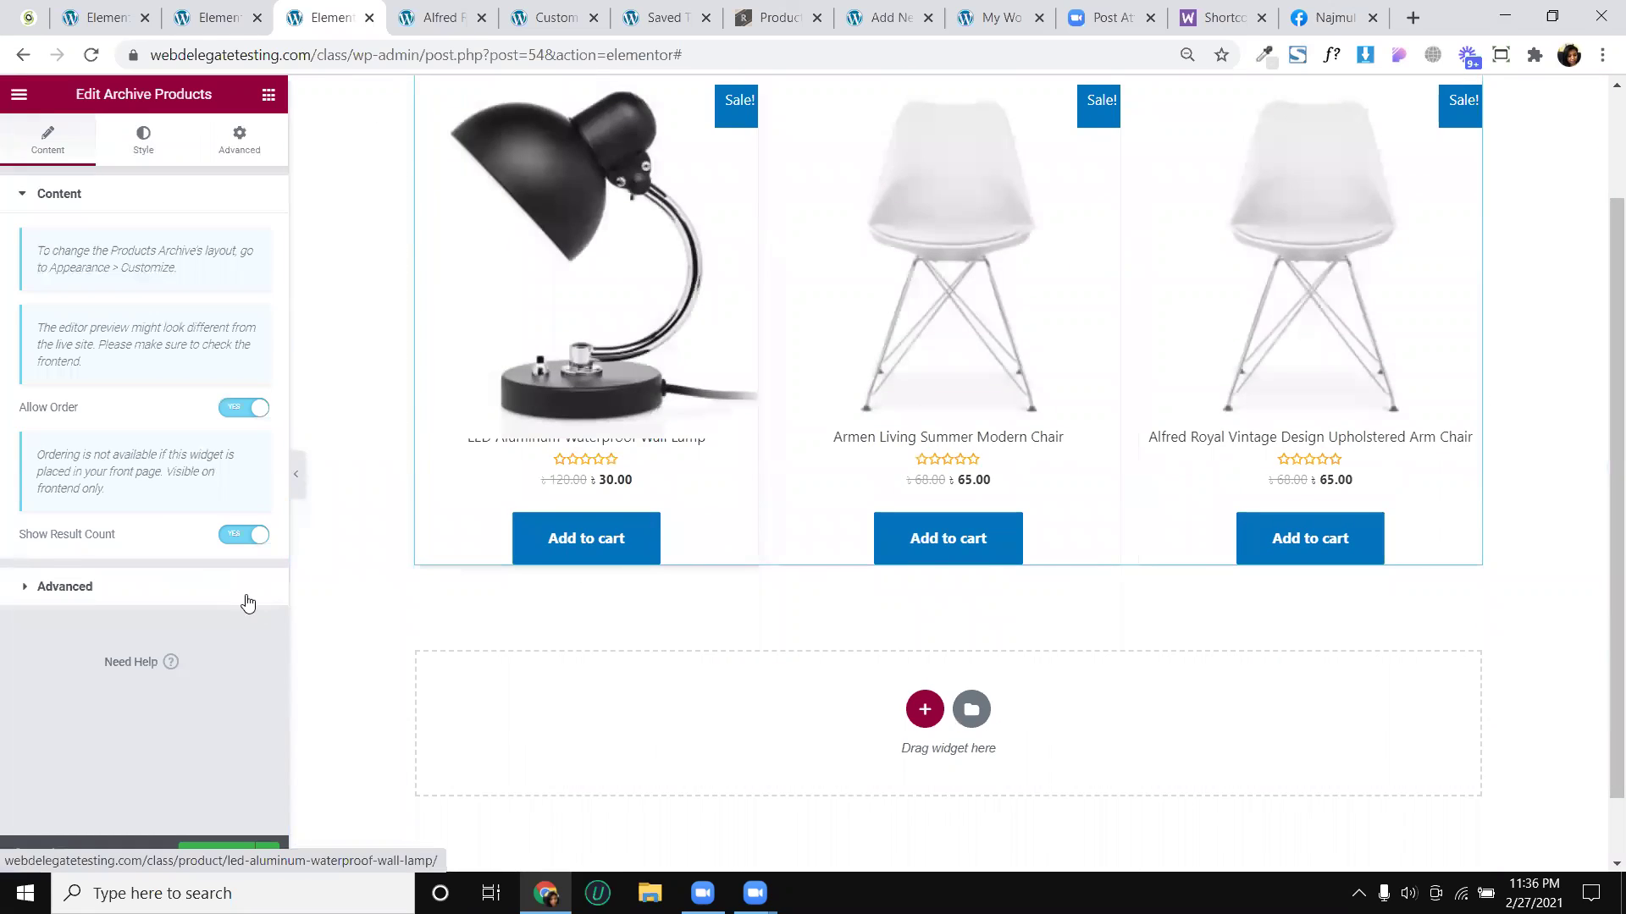
pyautogui.click(227, 597)
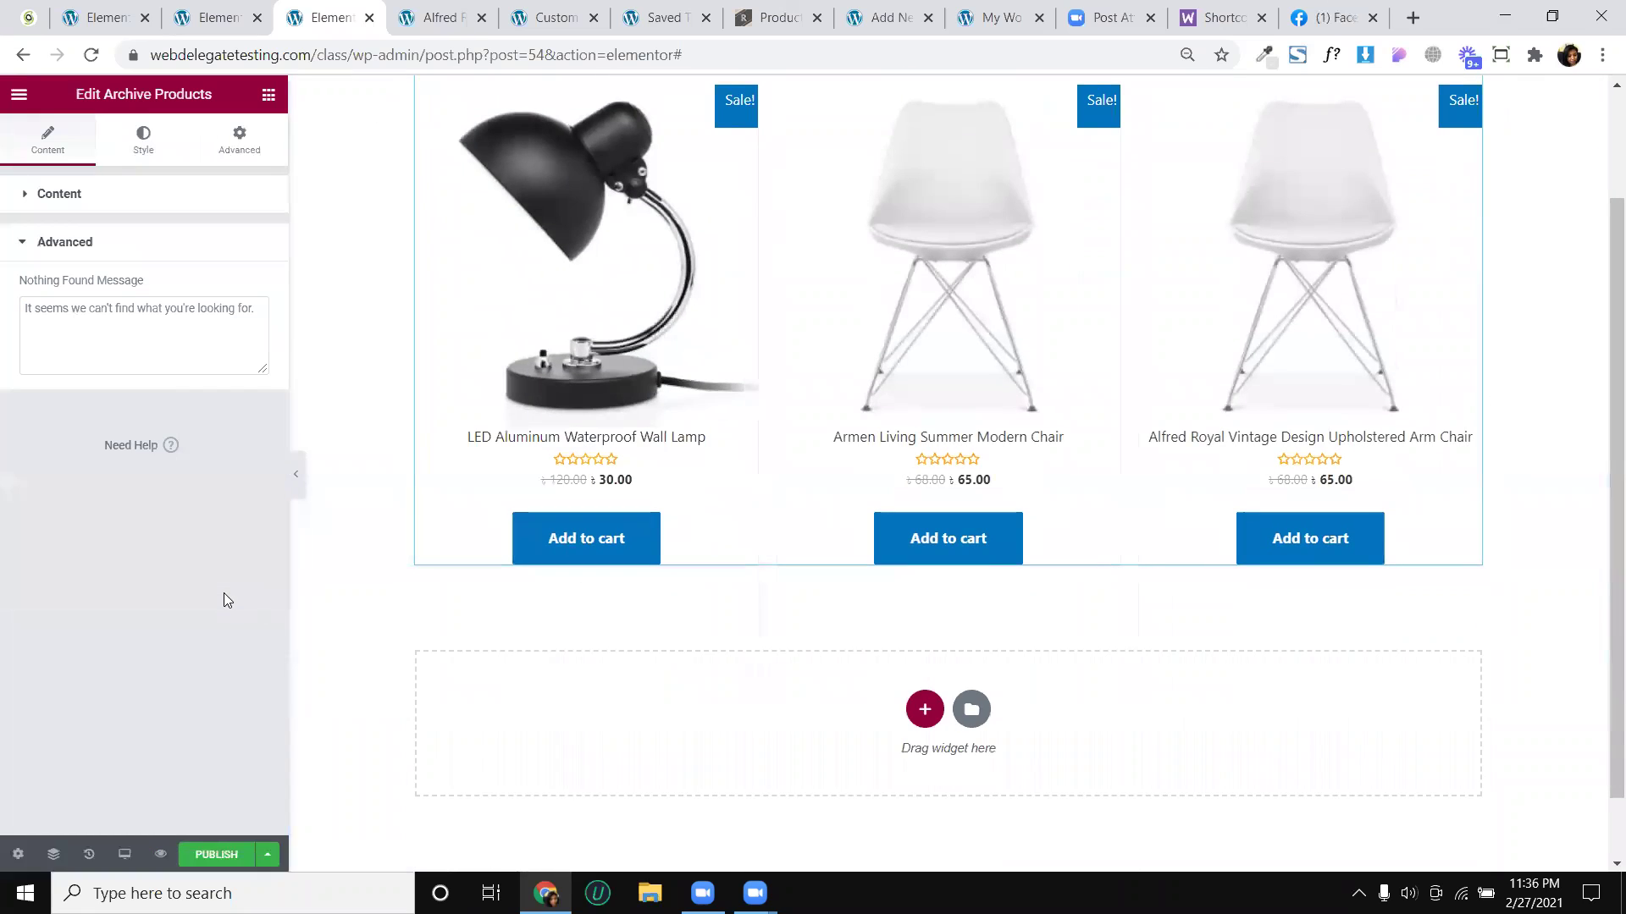
pyautogui.click(101, 195)
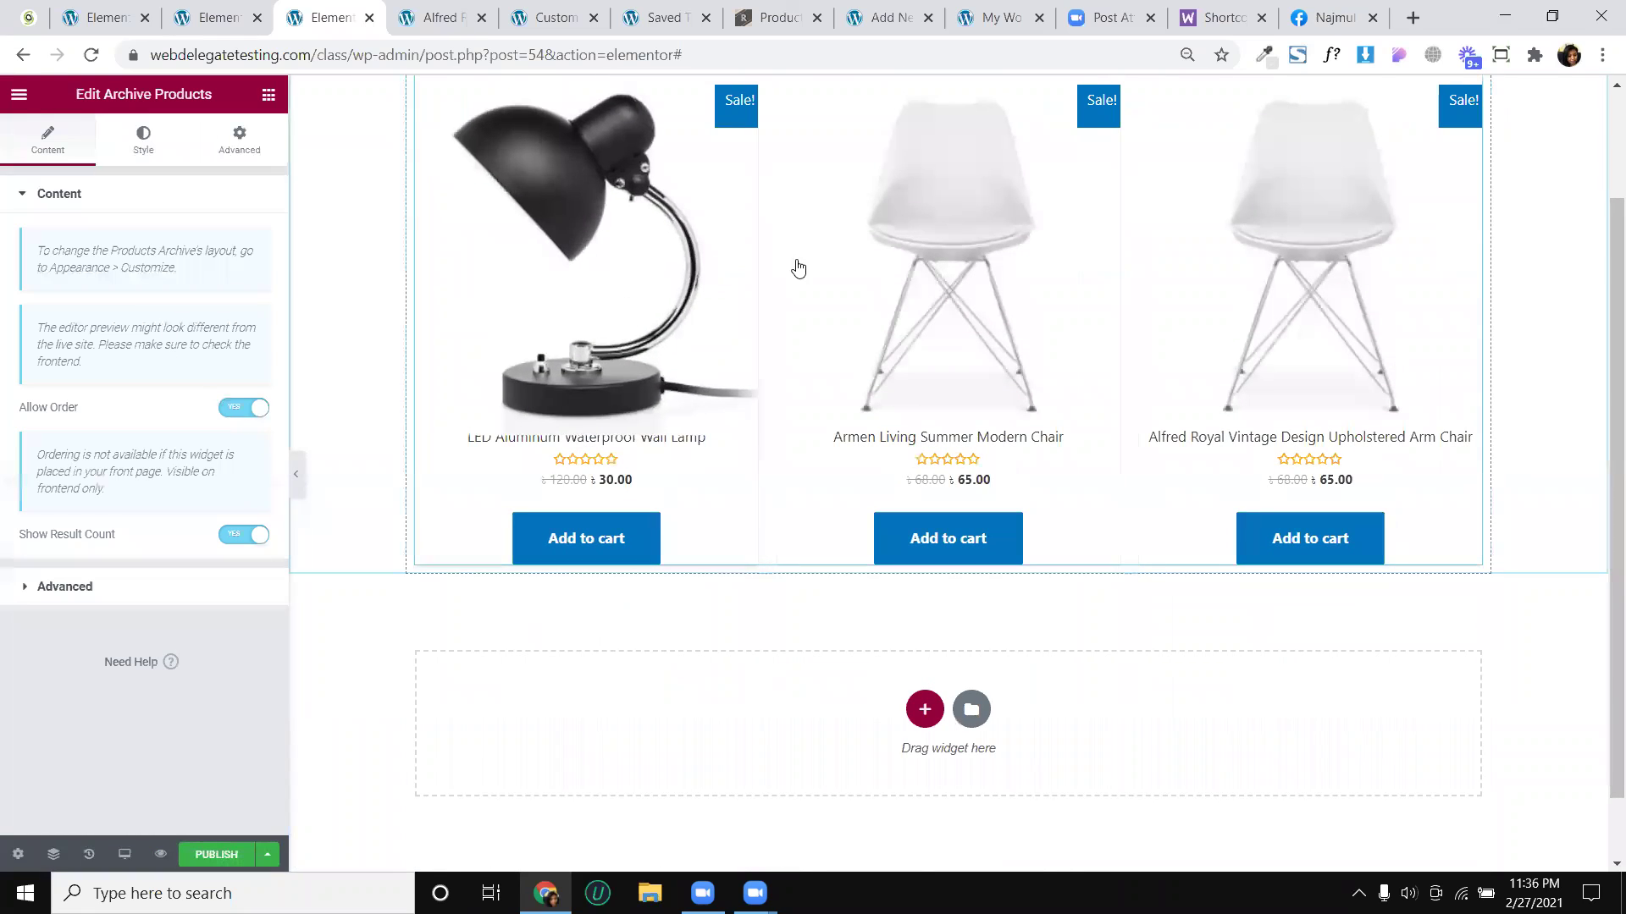
pyautogui.scroll(2, 631, 264)
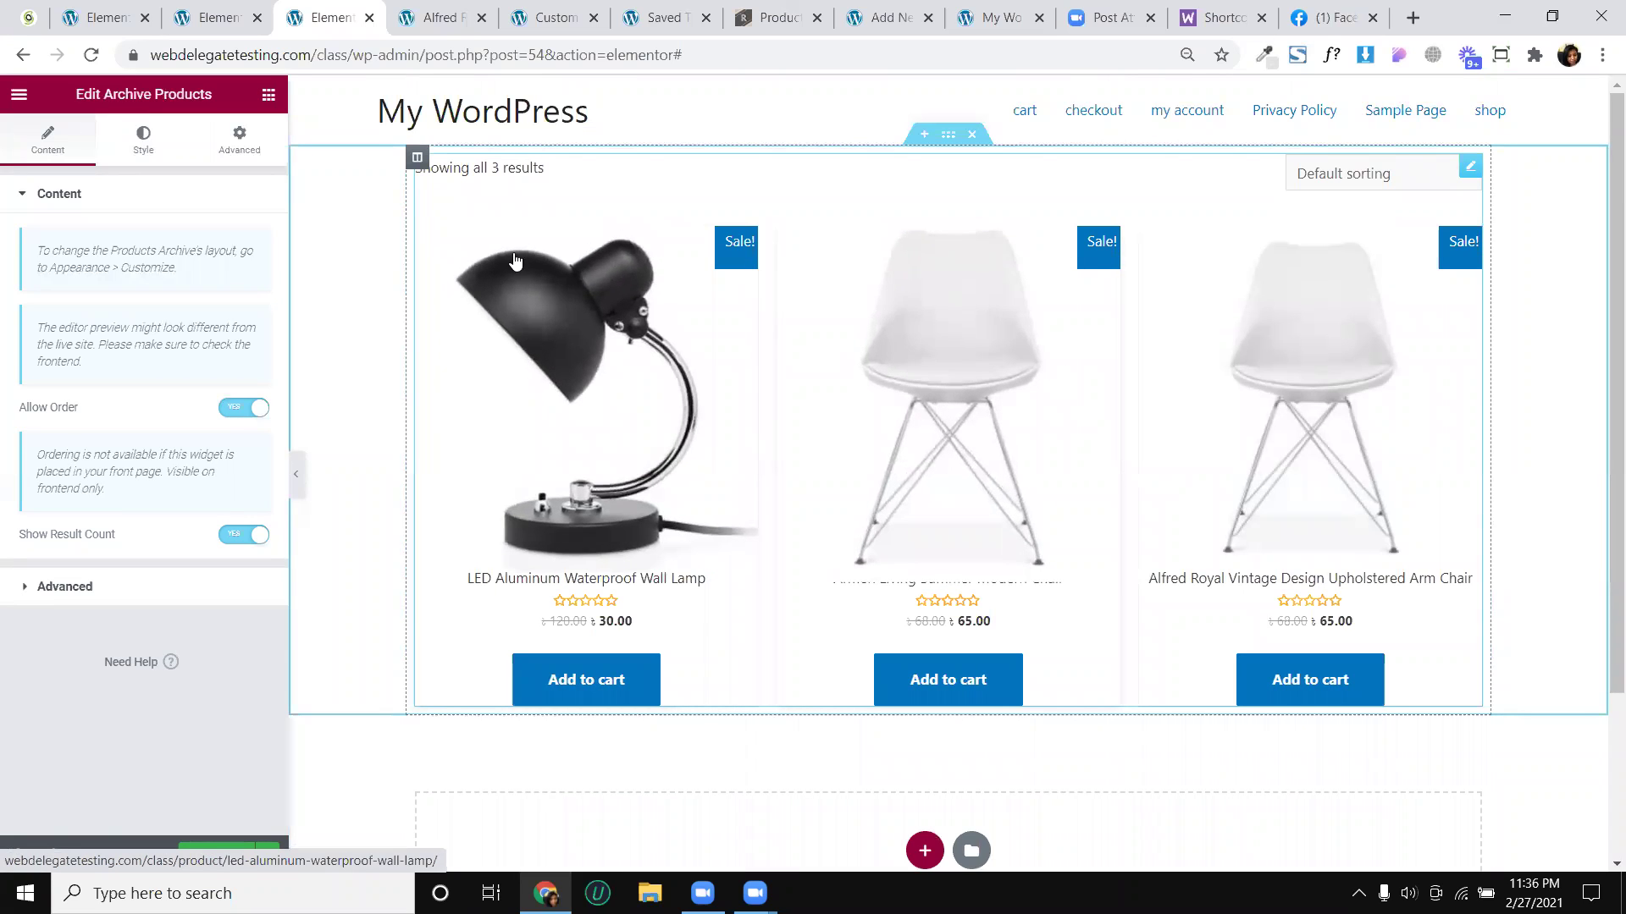
# Add a Products widget above the archive products listing and set it to 3 columns and 3 rows
pyautogui.click(280, 92)
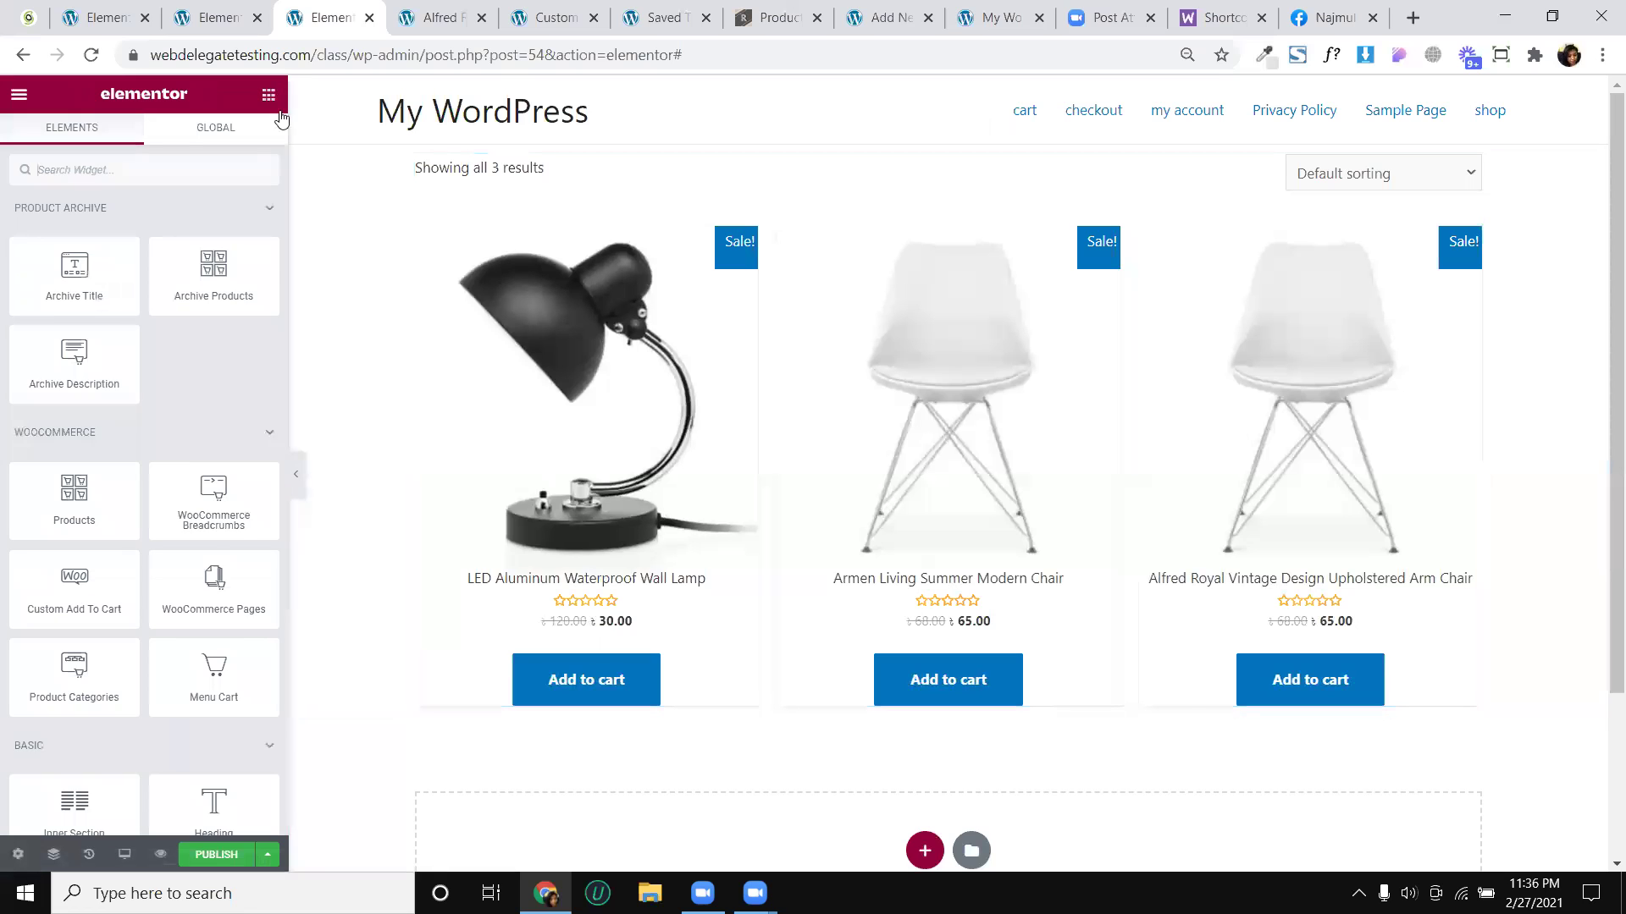
pyautogui.moveTo(92, 520); pyautogui.dragTo(619, 209)
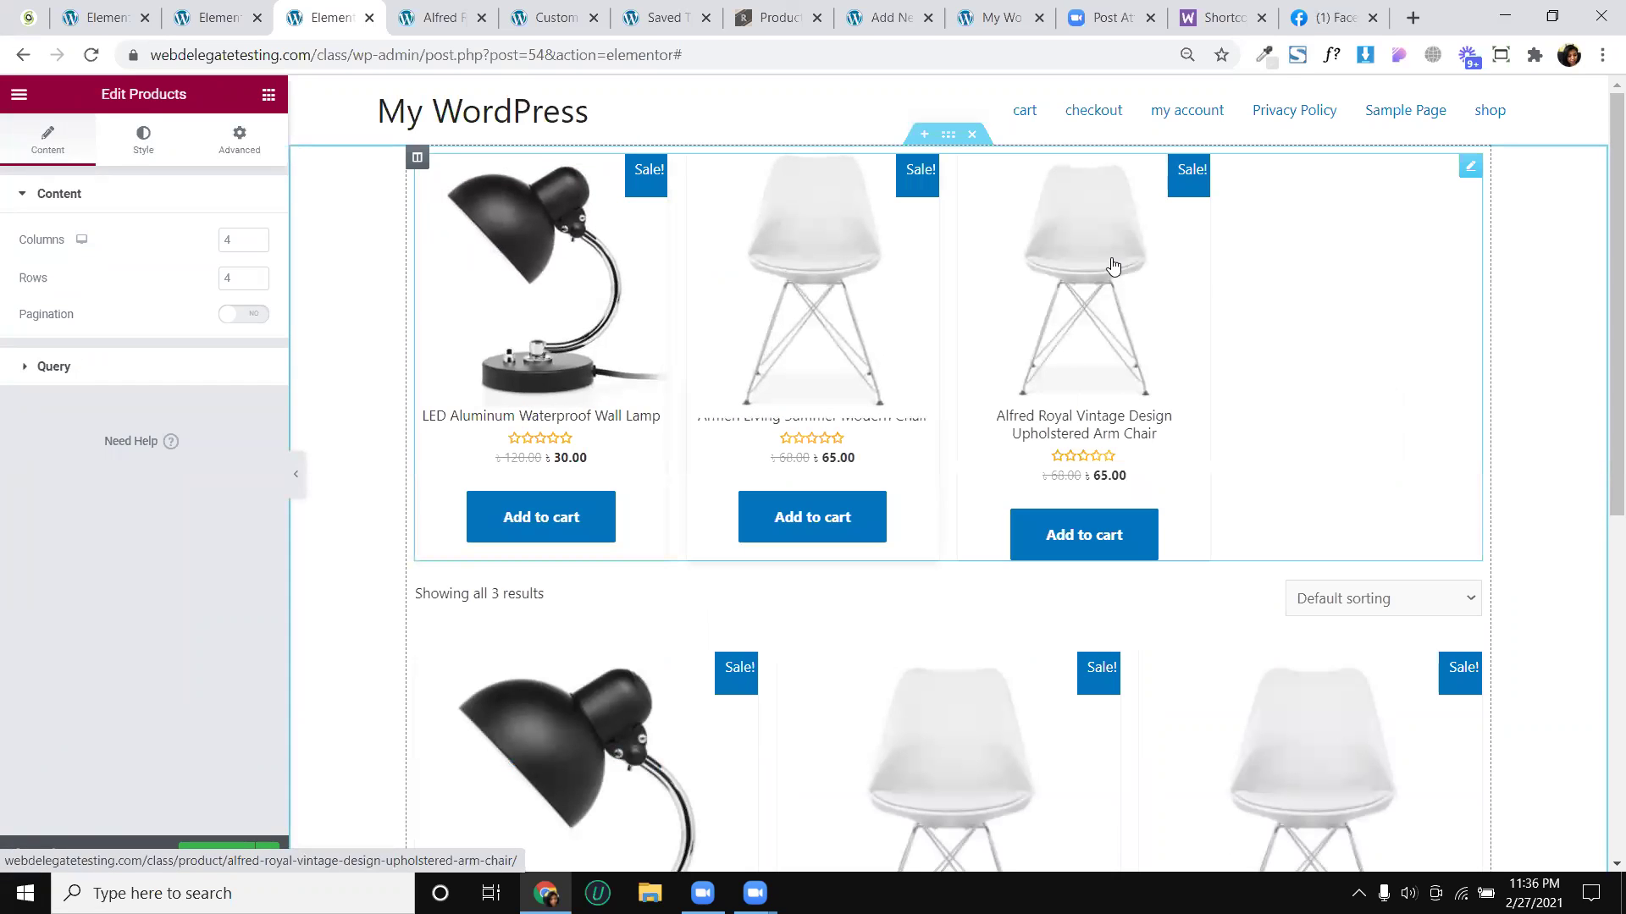
pyautogui.click(257, 245)
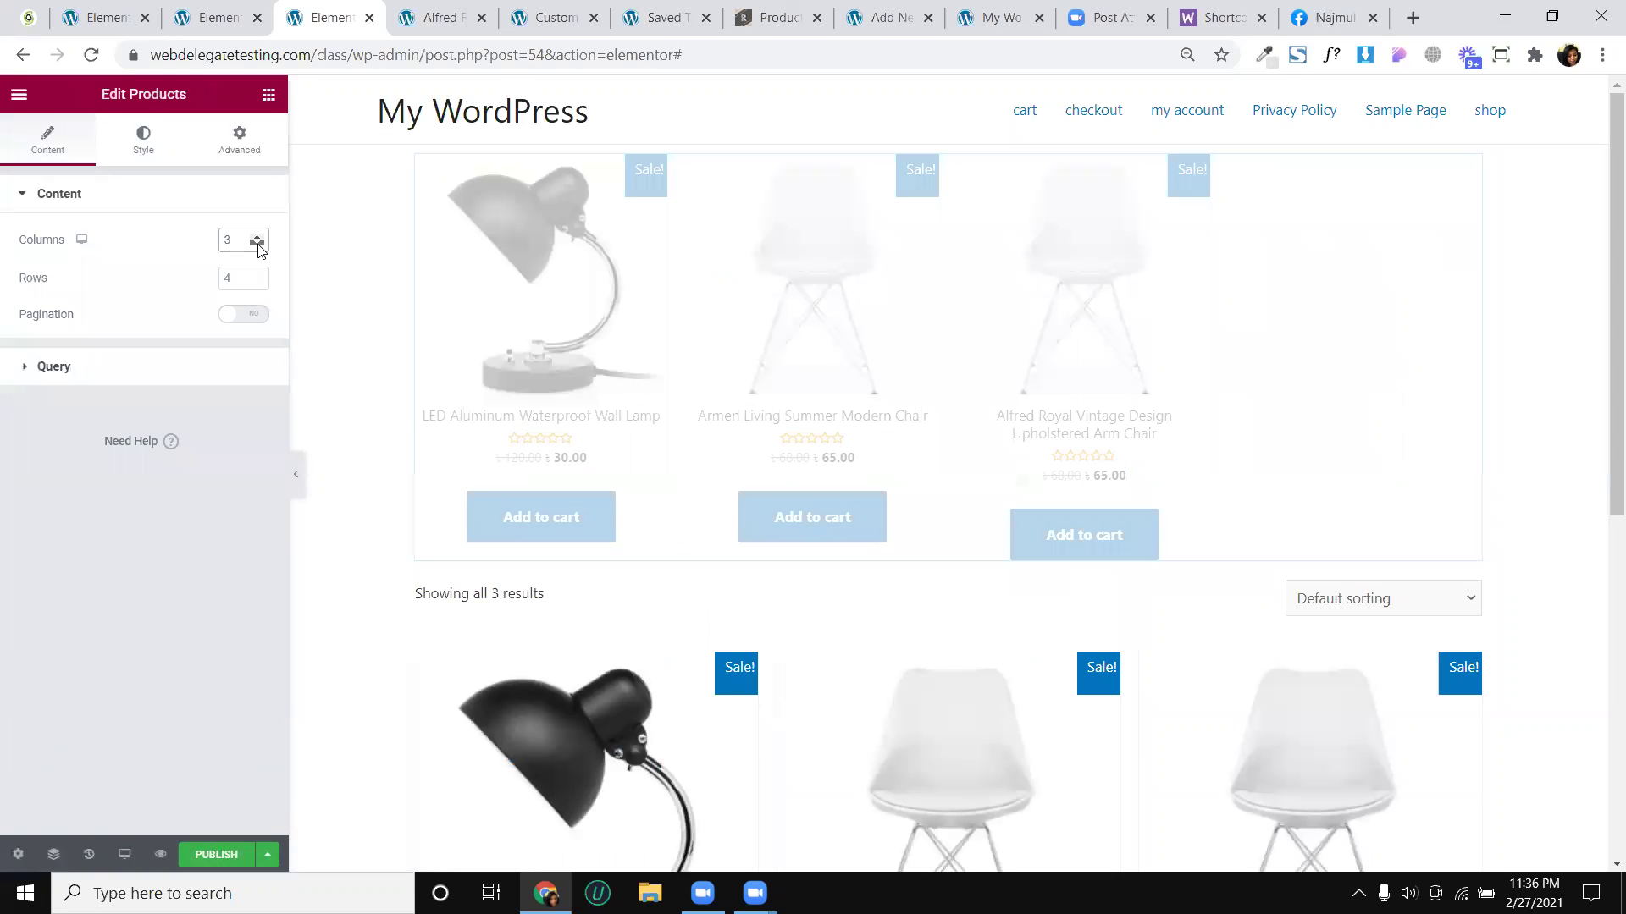
pyautogui.click(257, 282)
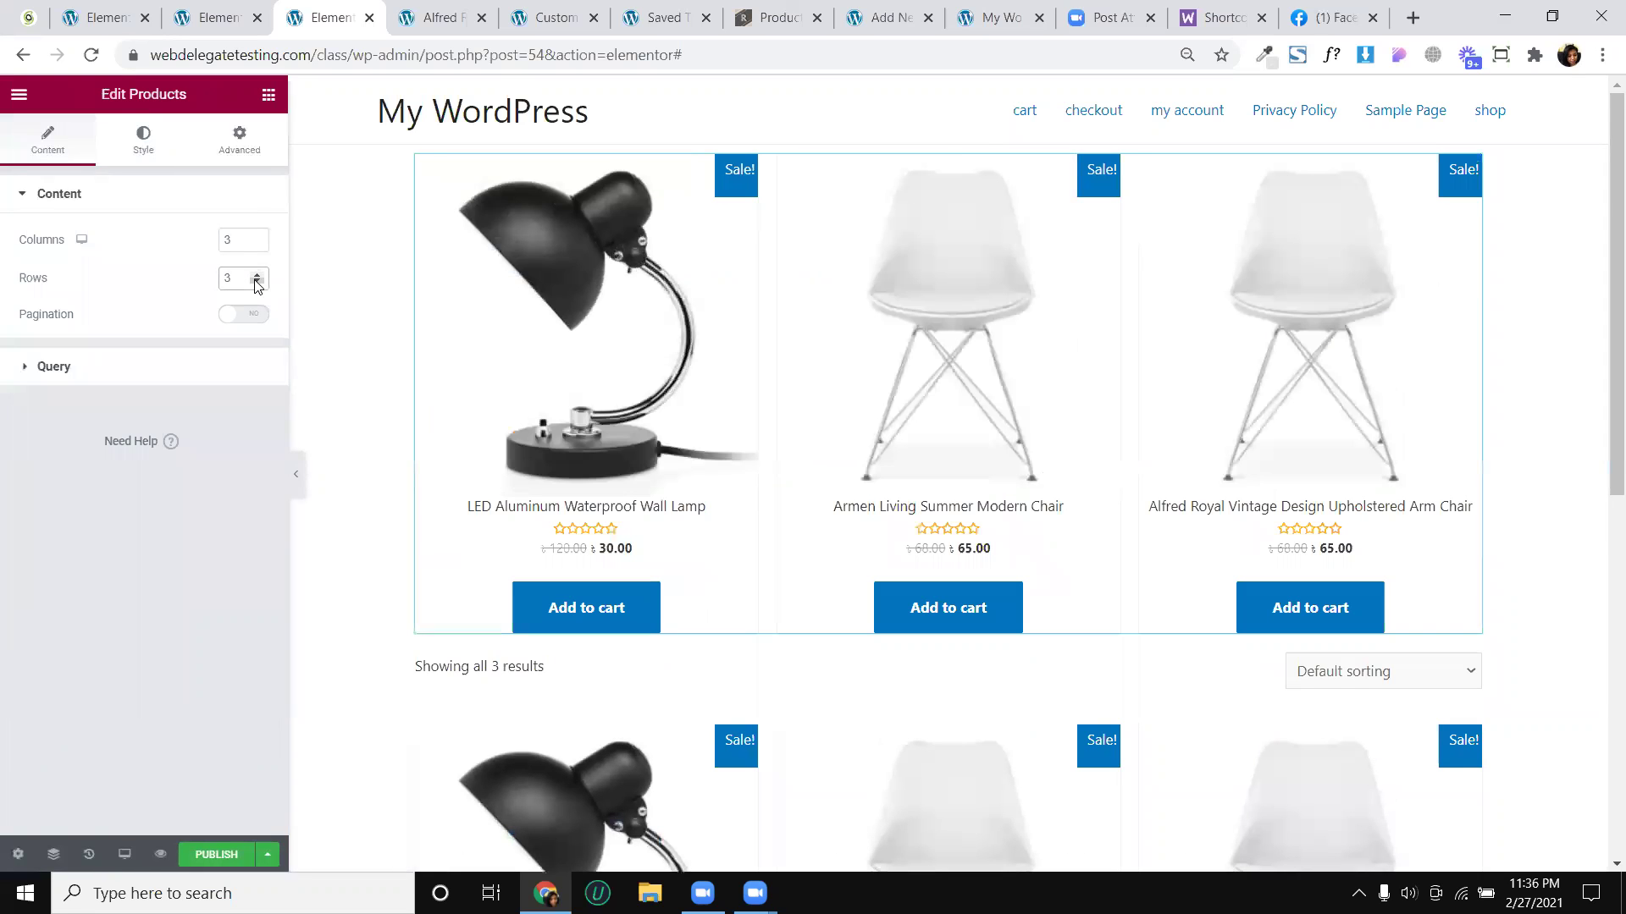
# Compare the two product listings and set the archive products listing's sorting to Sort by latest
pyautogui.scroll(-3, 668, 297)
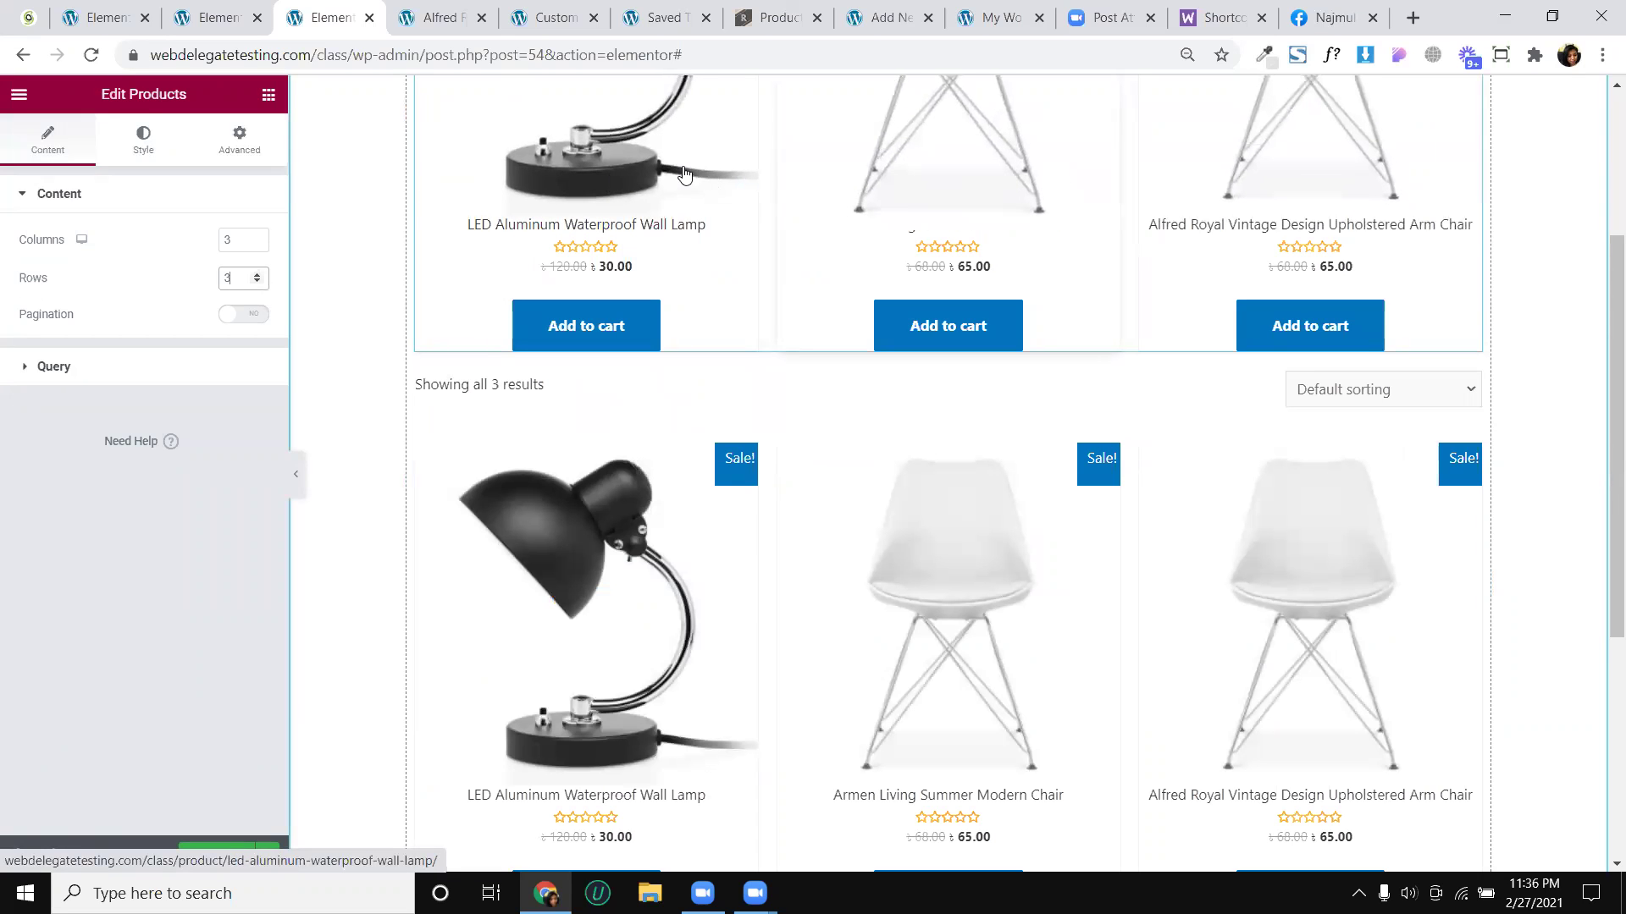
pyautogui.scroll(2, 792, 216)
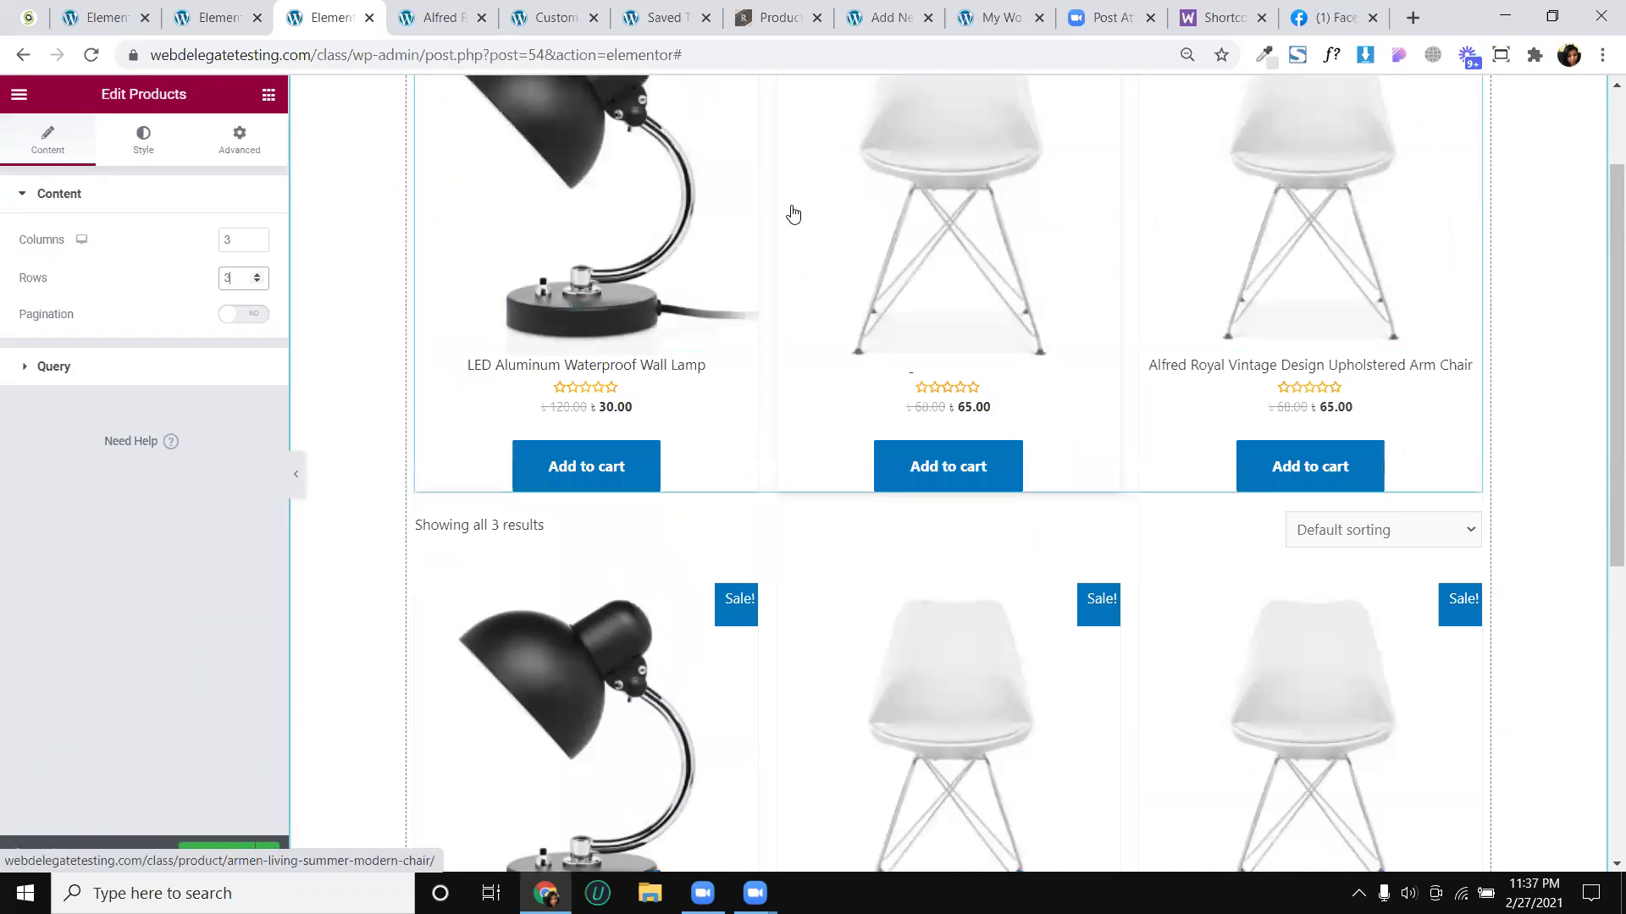
pyautogui.scroll(-2, 797, 218)
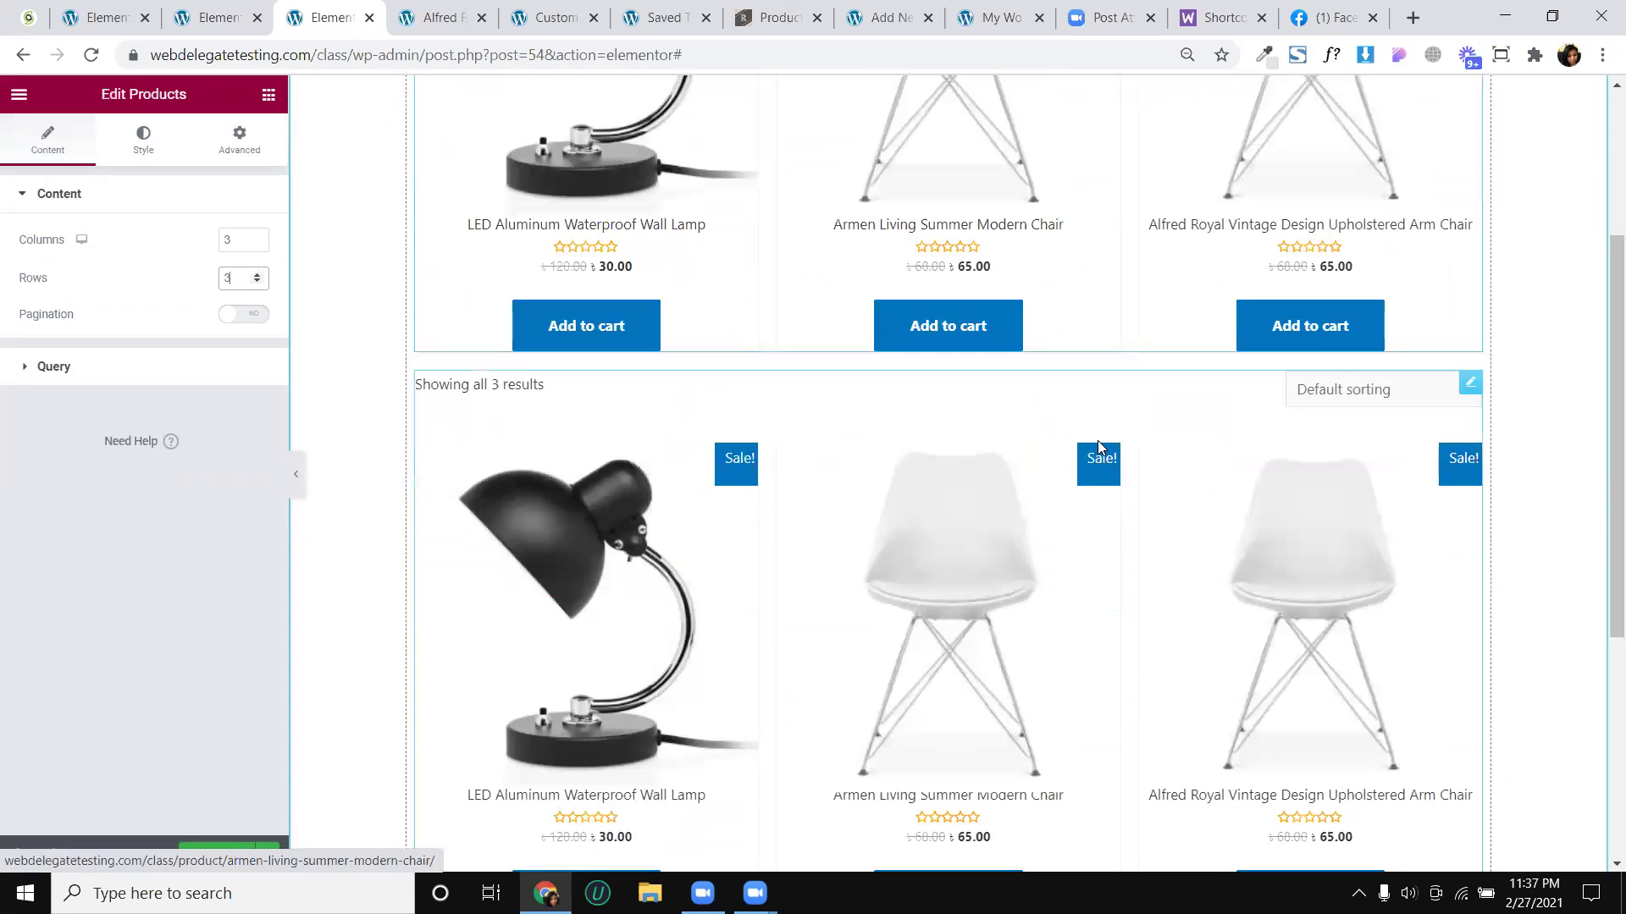
pyautogui.scroll(-3, 1099, 449)
pyautogui.scroll(1, 1099, 449)
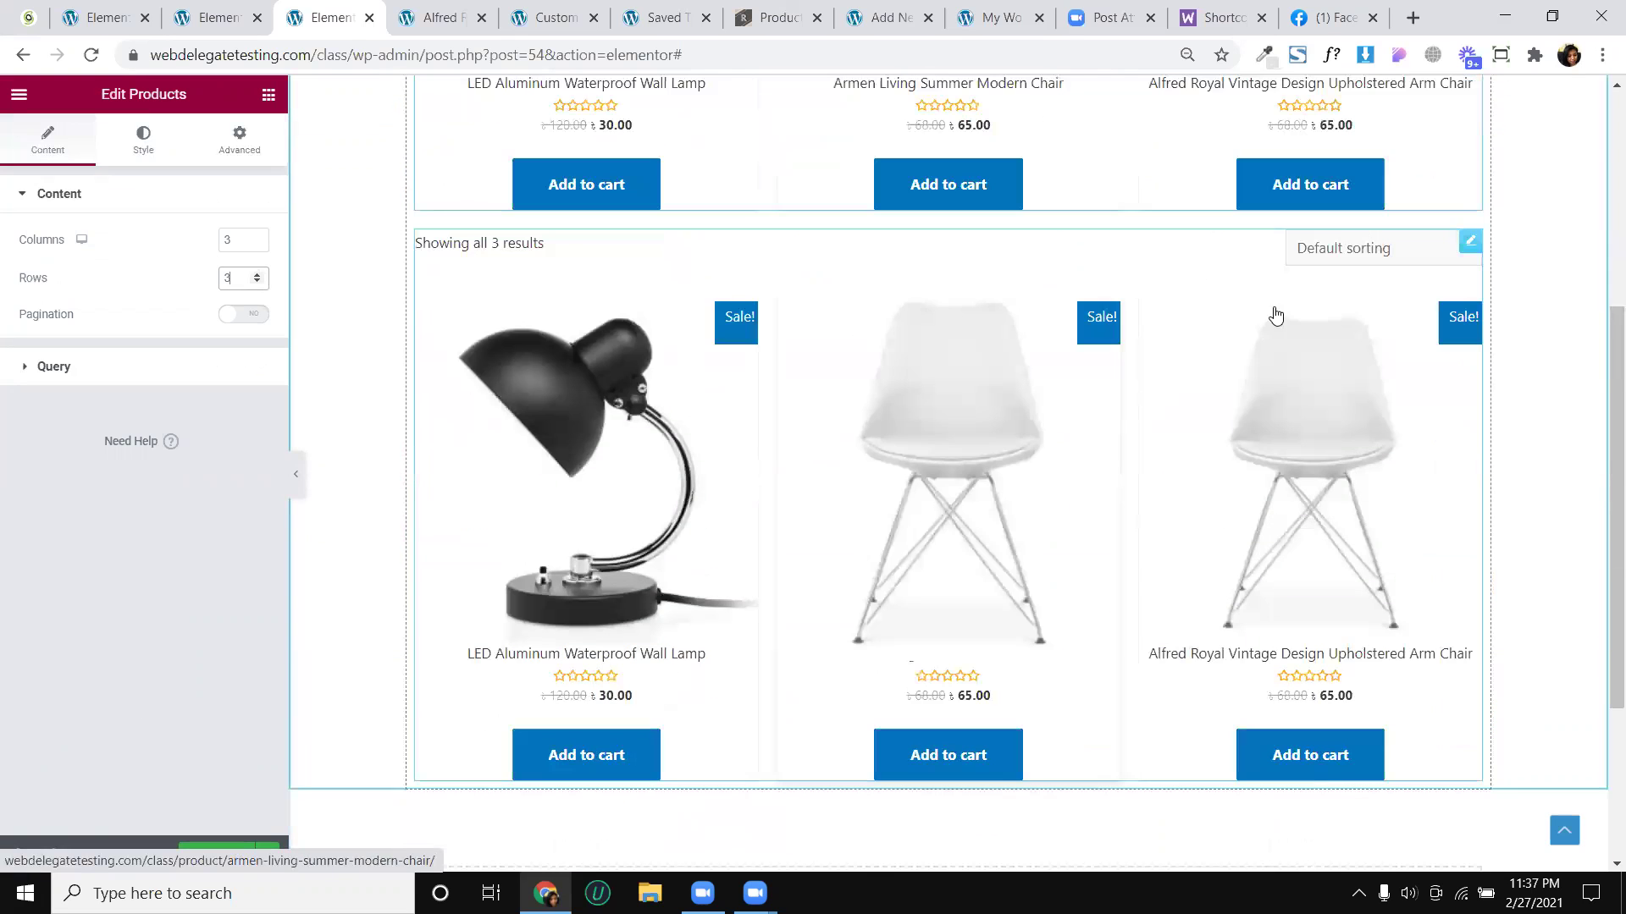
pyautogui.click(1337, 251)
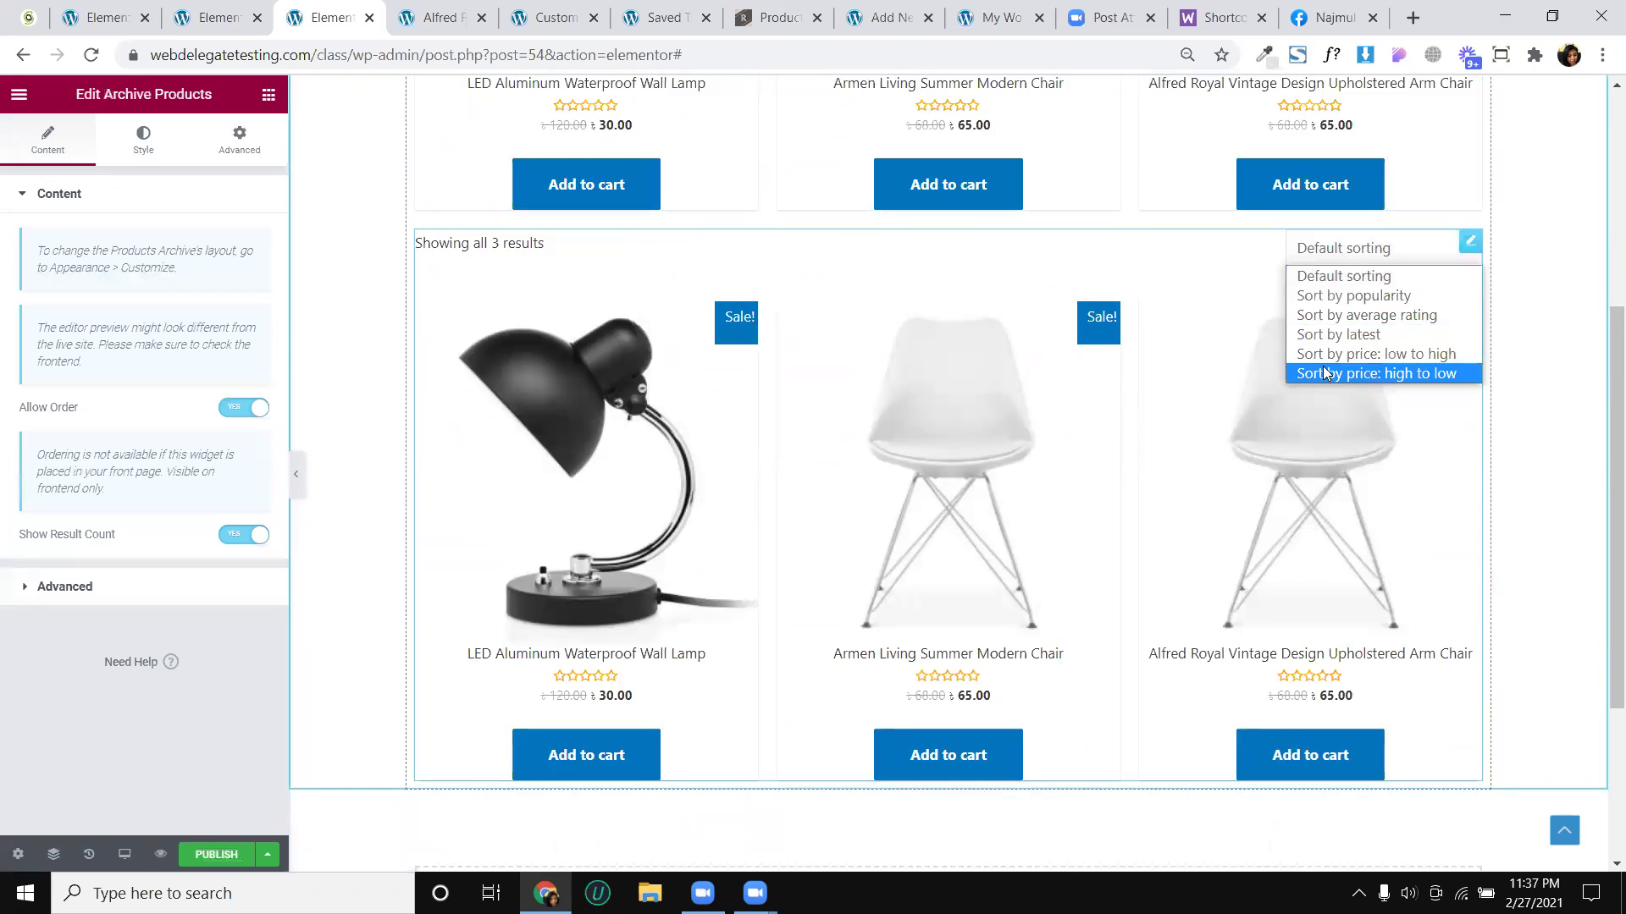
pyautogui.click(1322, 333)
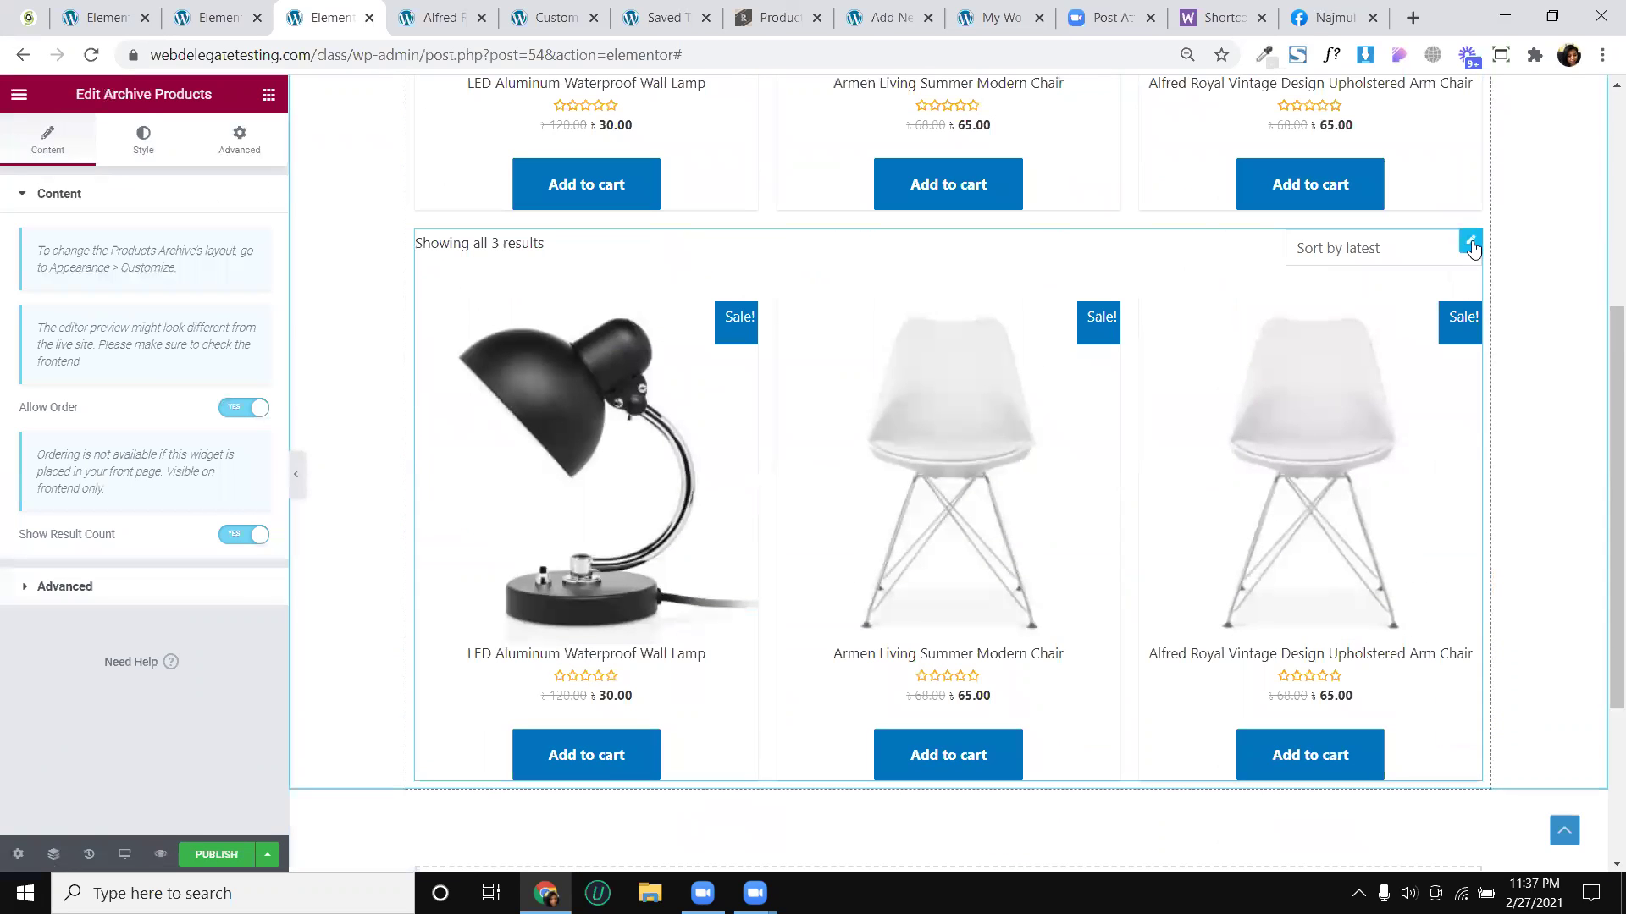
# Inspect the Archive Products widget's style, content and advanced settings
pyautogui.click(1471, 244)
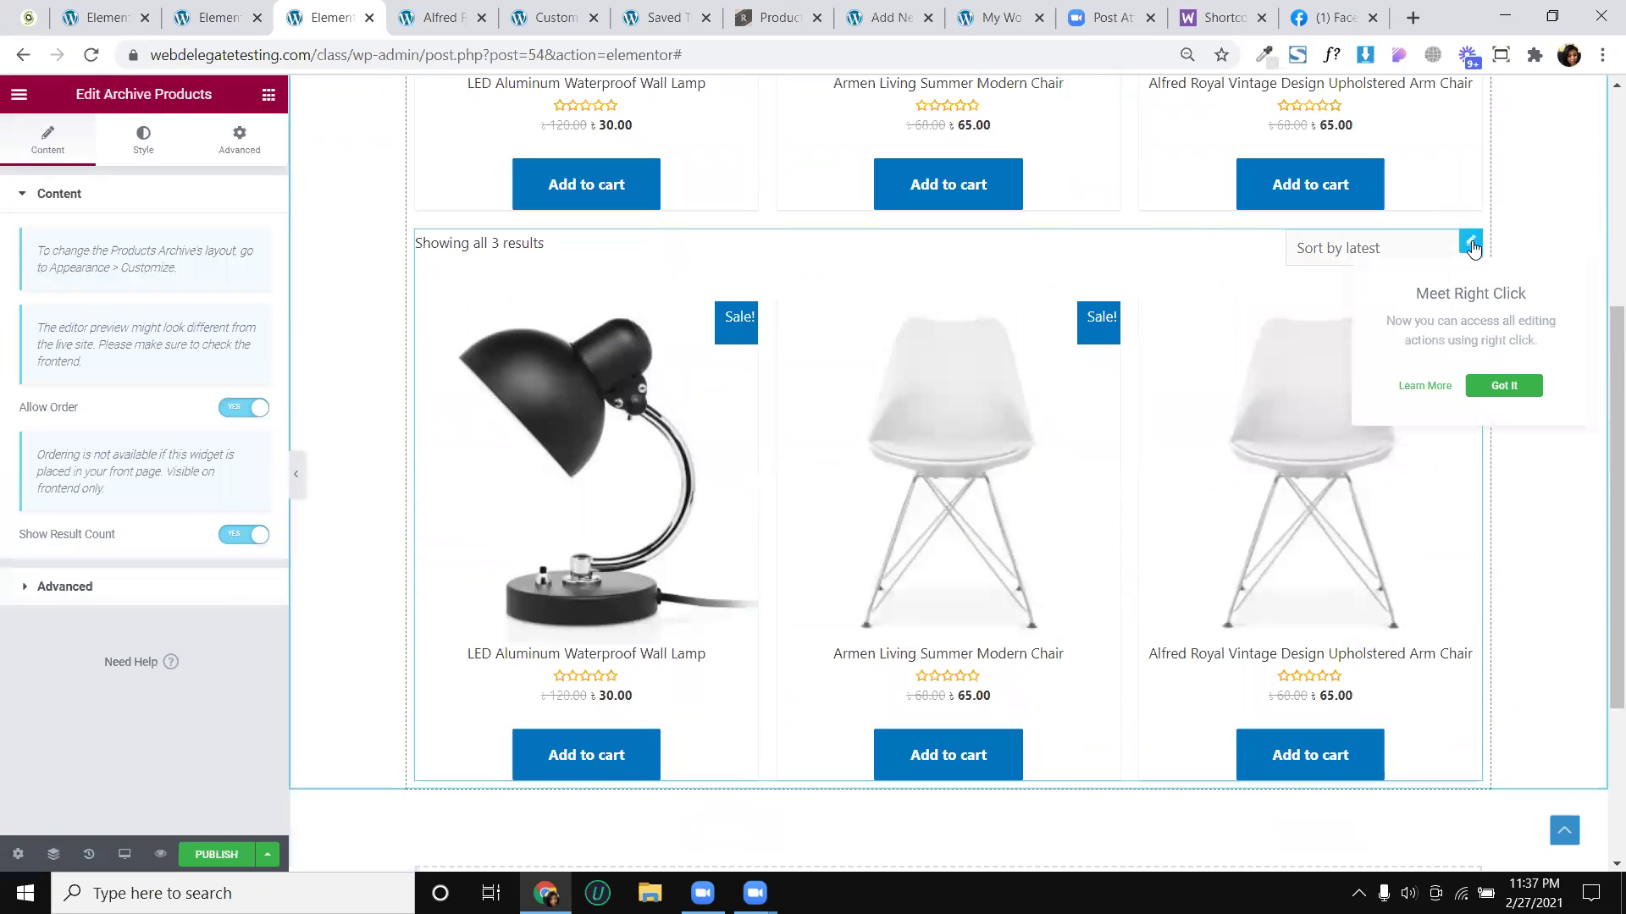
pyautogui.click(142, 137)
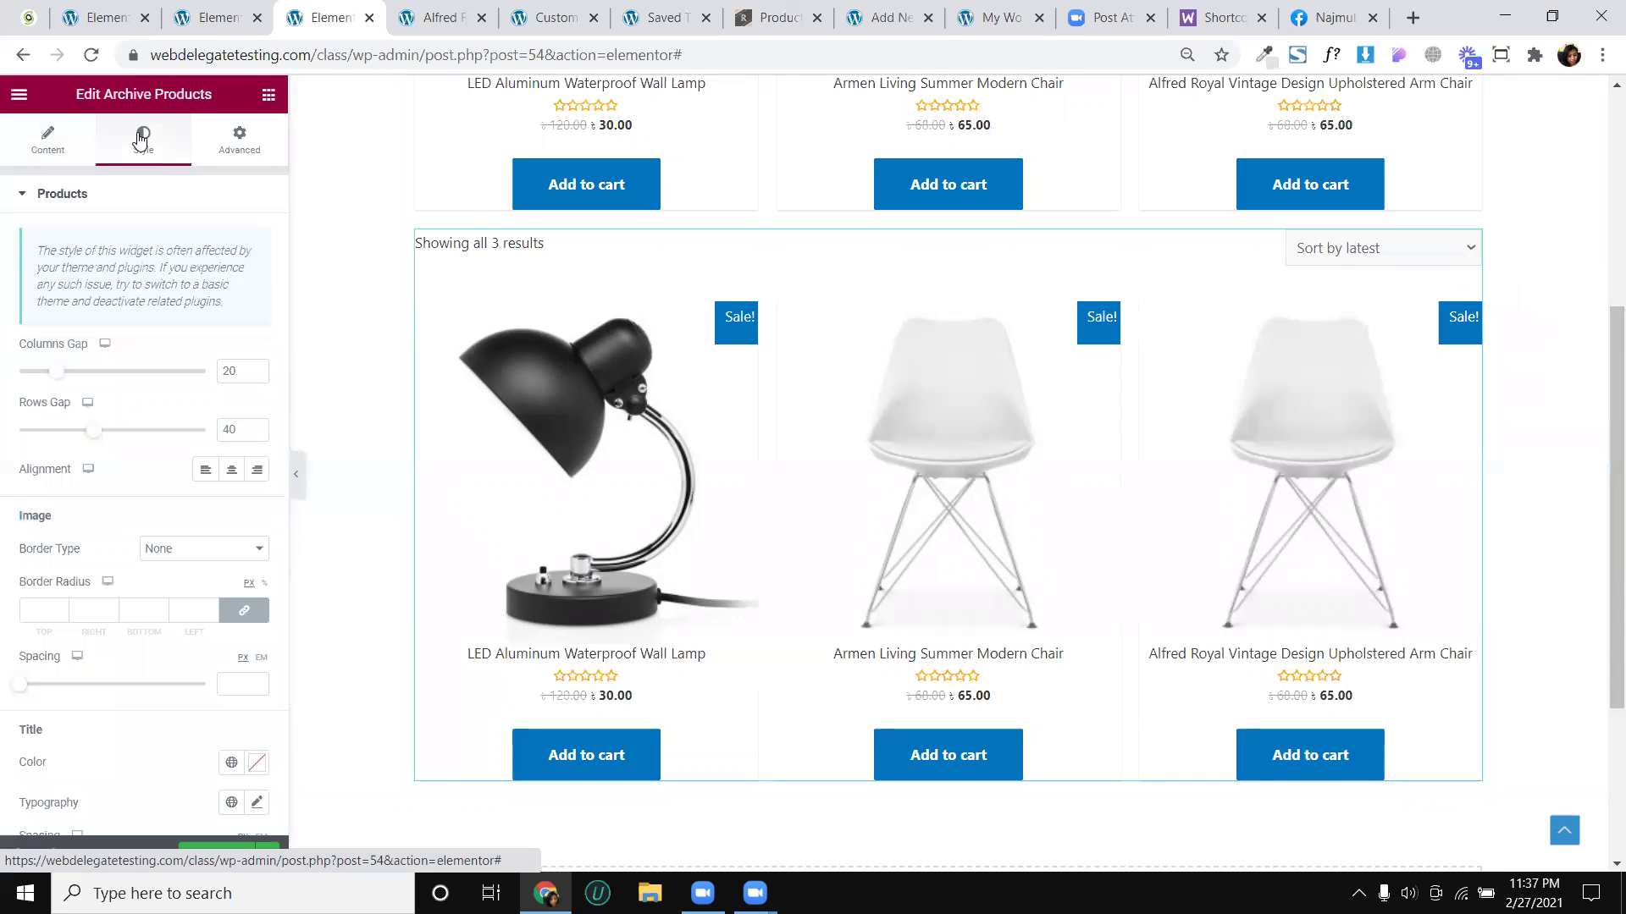
pyautogui.click(48, 144)
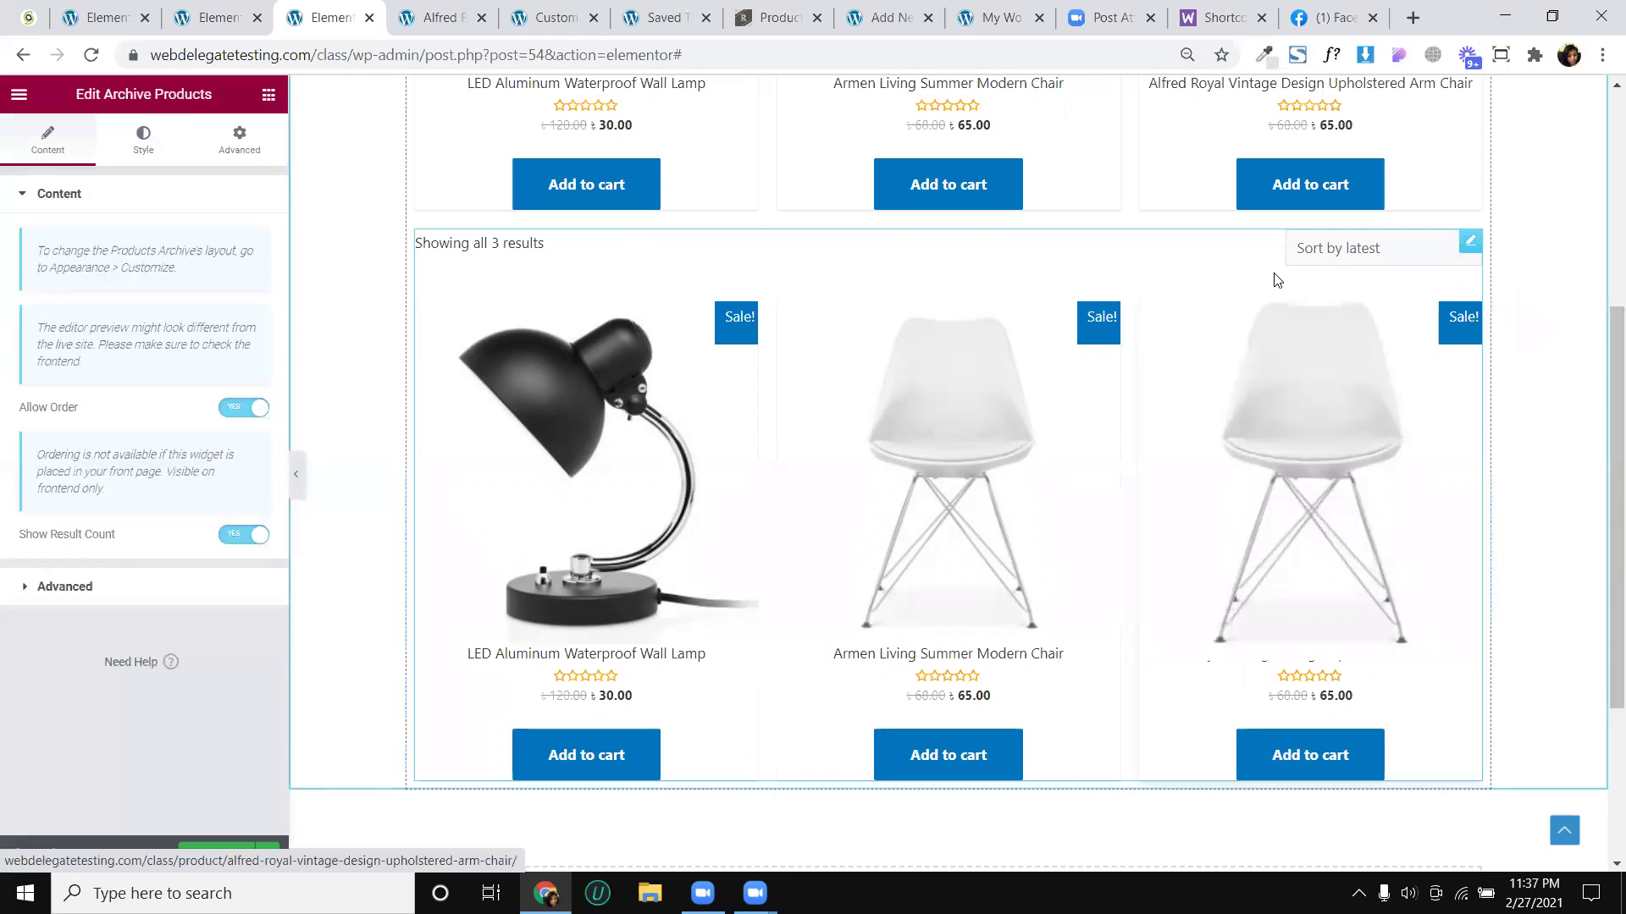
pyautogui.scroll(2, 1014, 321)
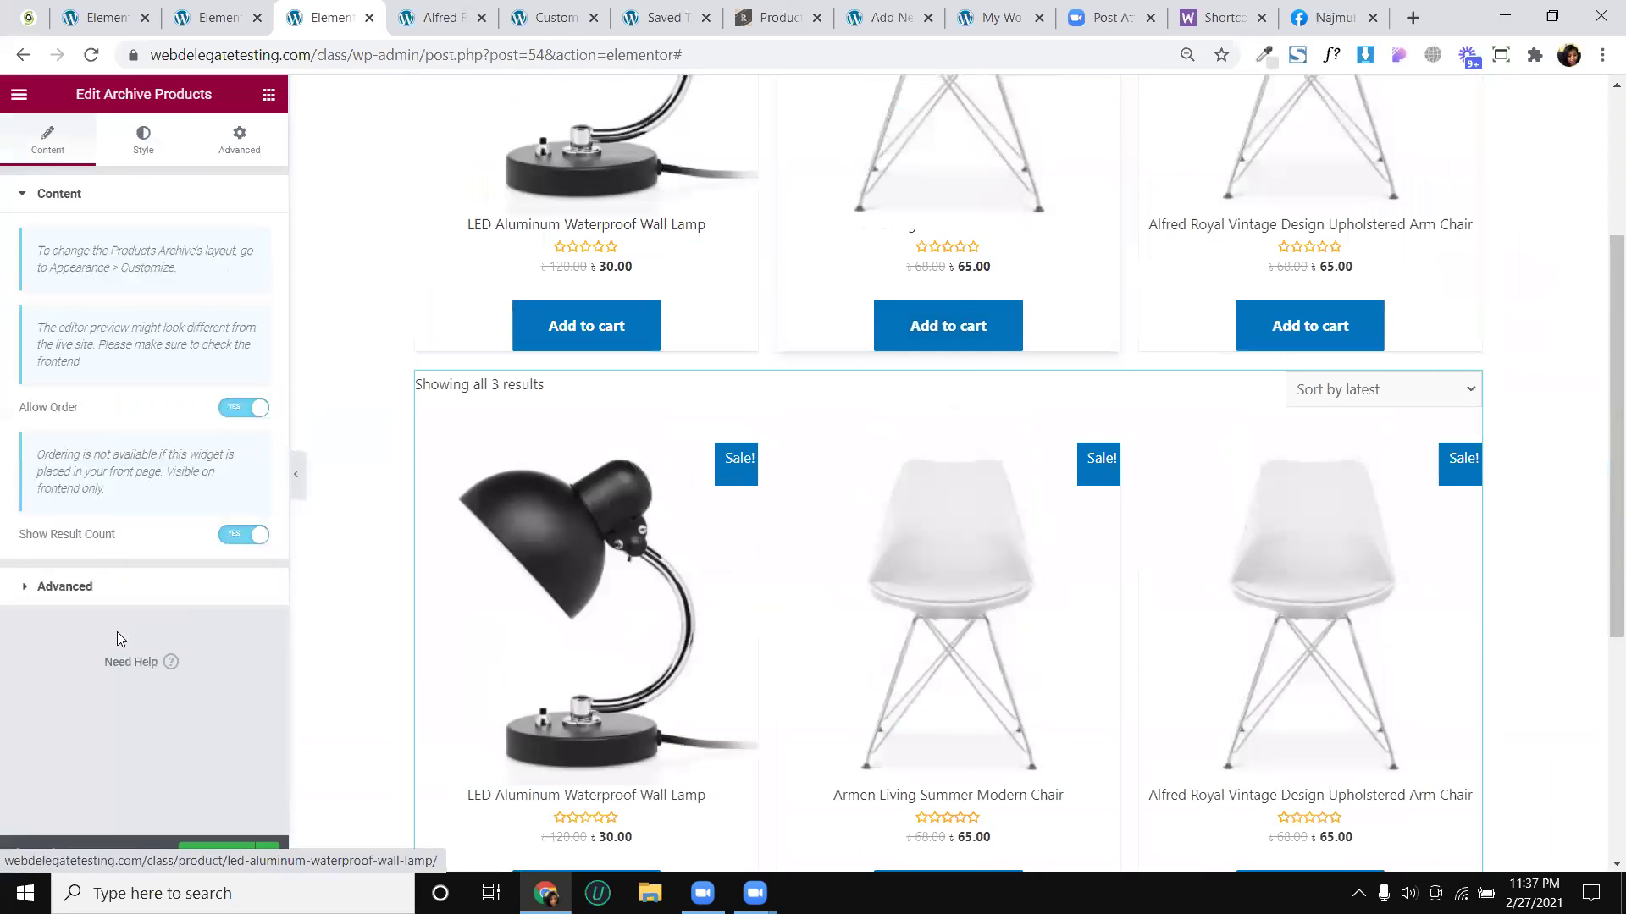
pyautogui.click(93, 586)
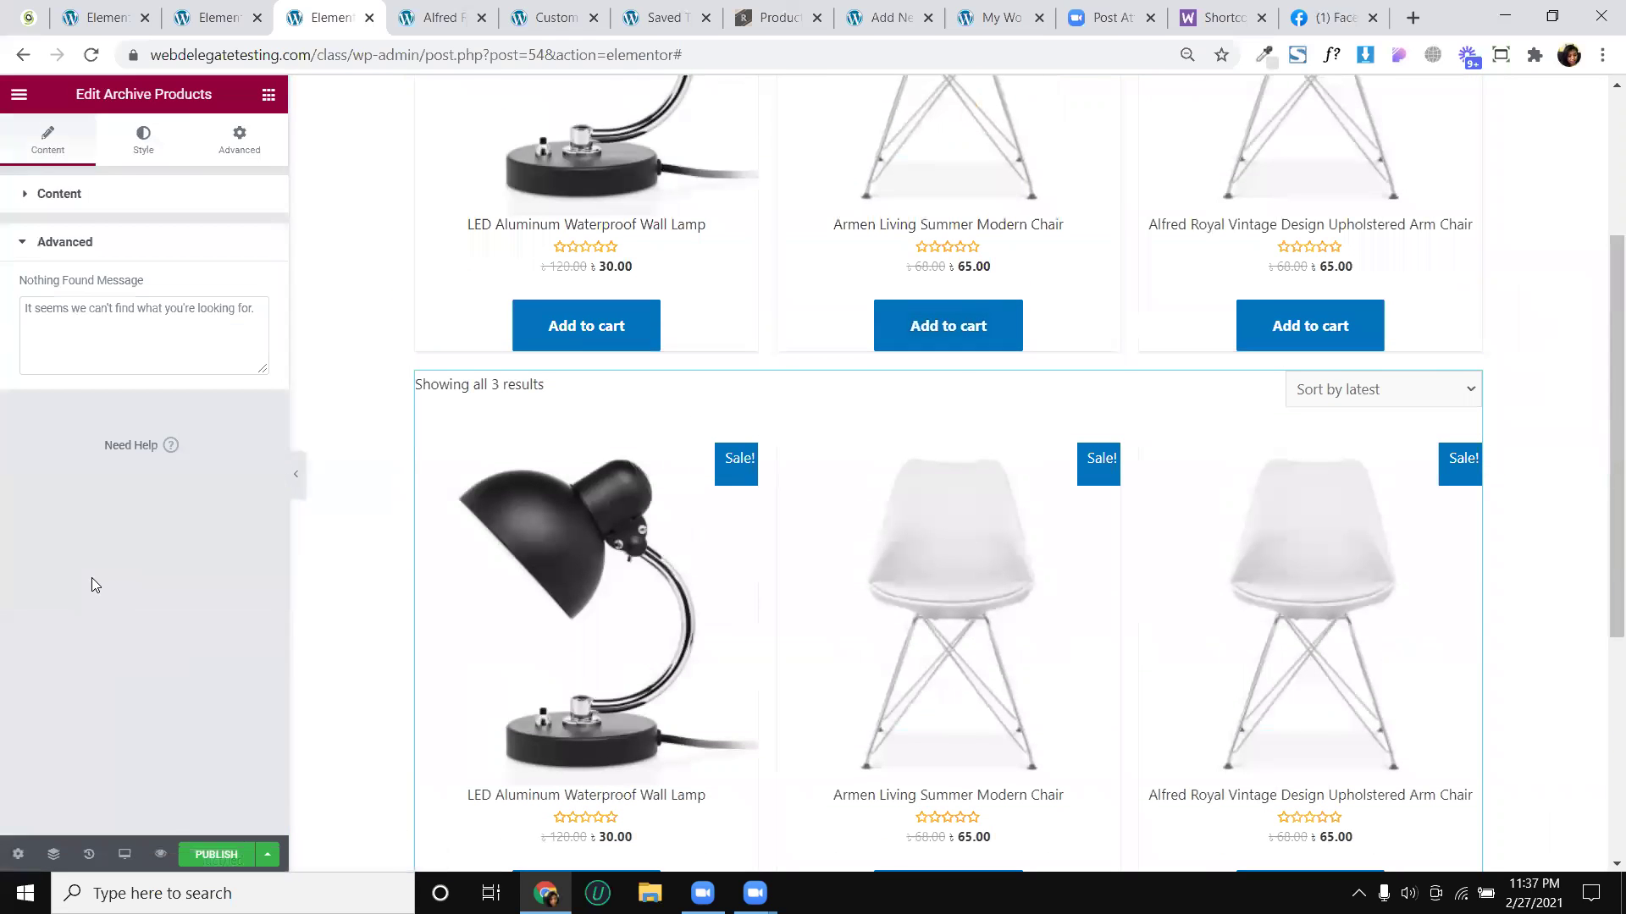
# Give the archive product images a solid border with a width of 1 on all sides
pyautogui.click(127, 155)
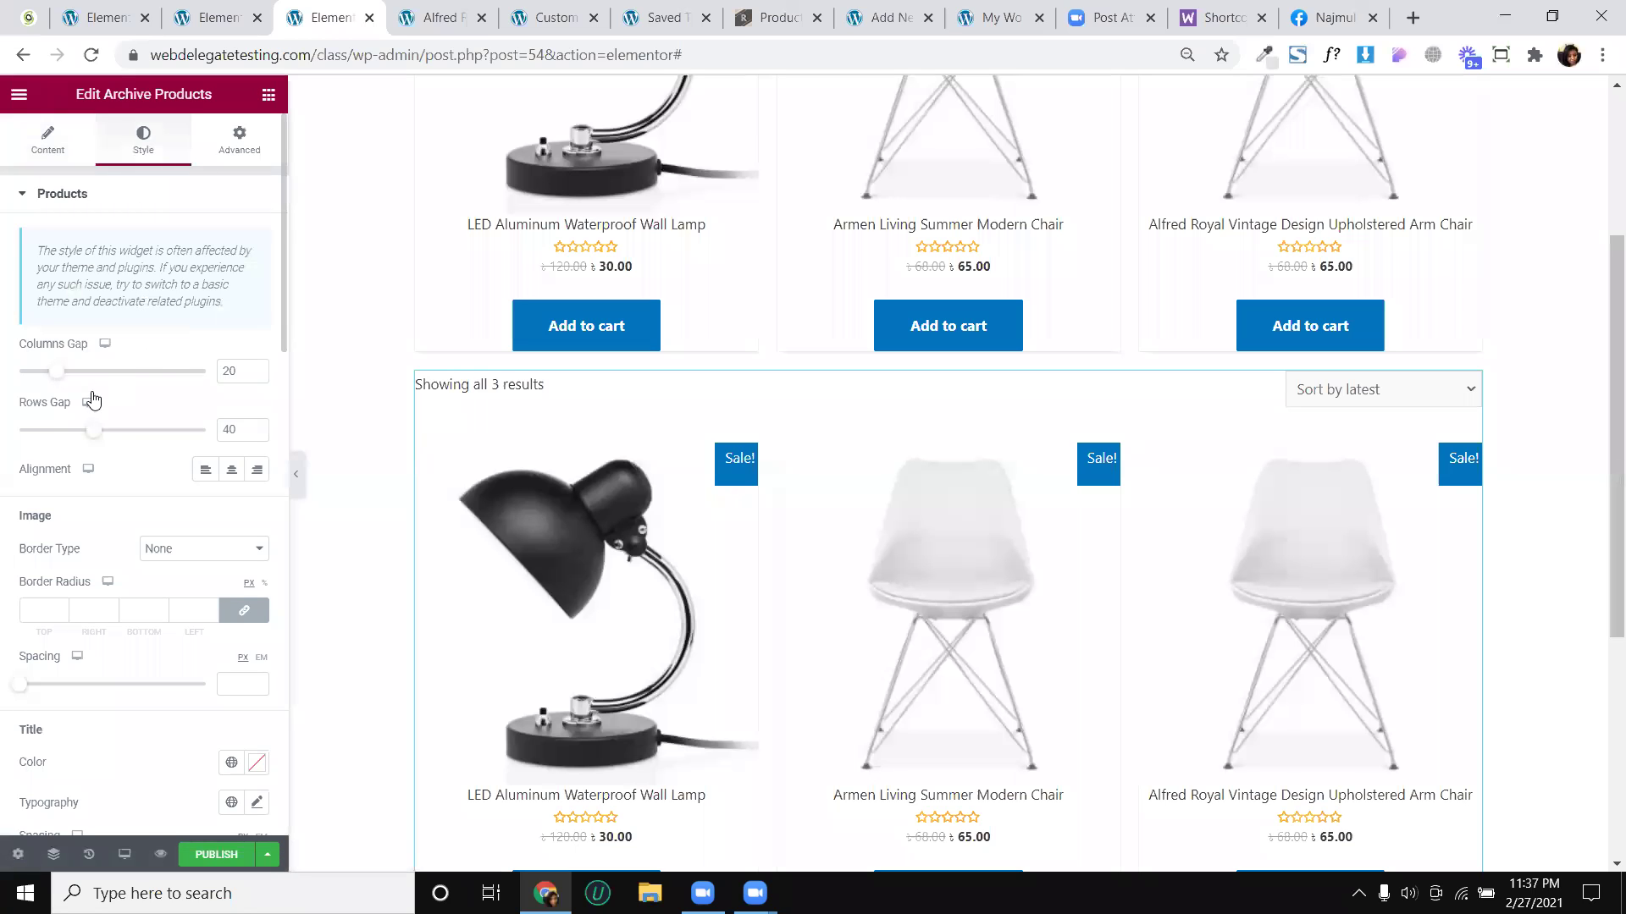
pyautogui.scroll(-2, 97, 423)
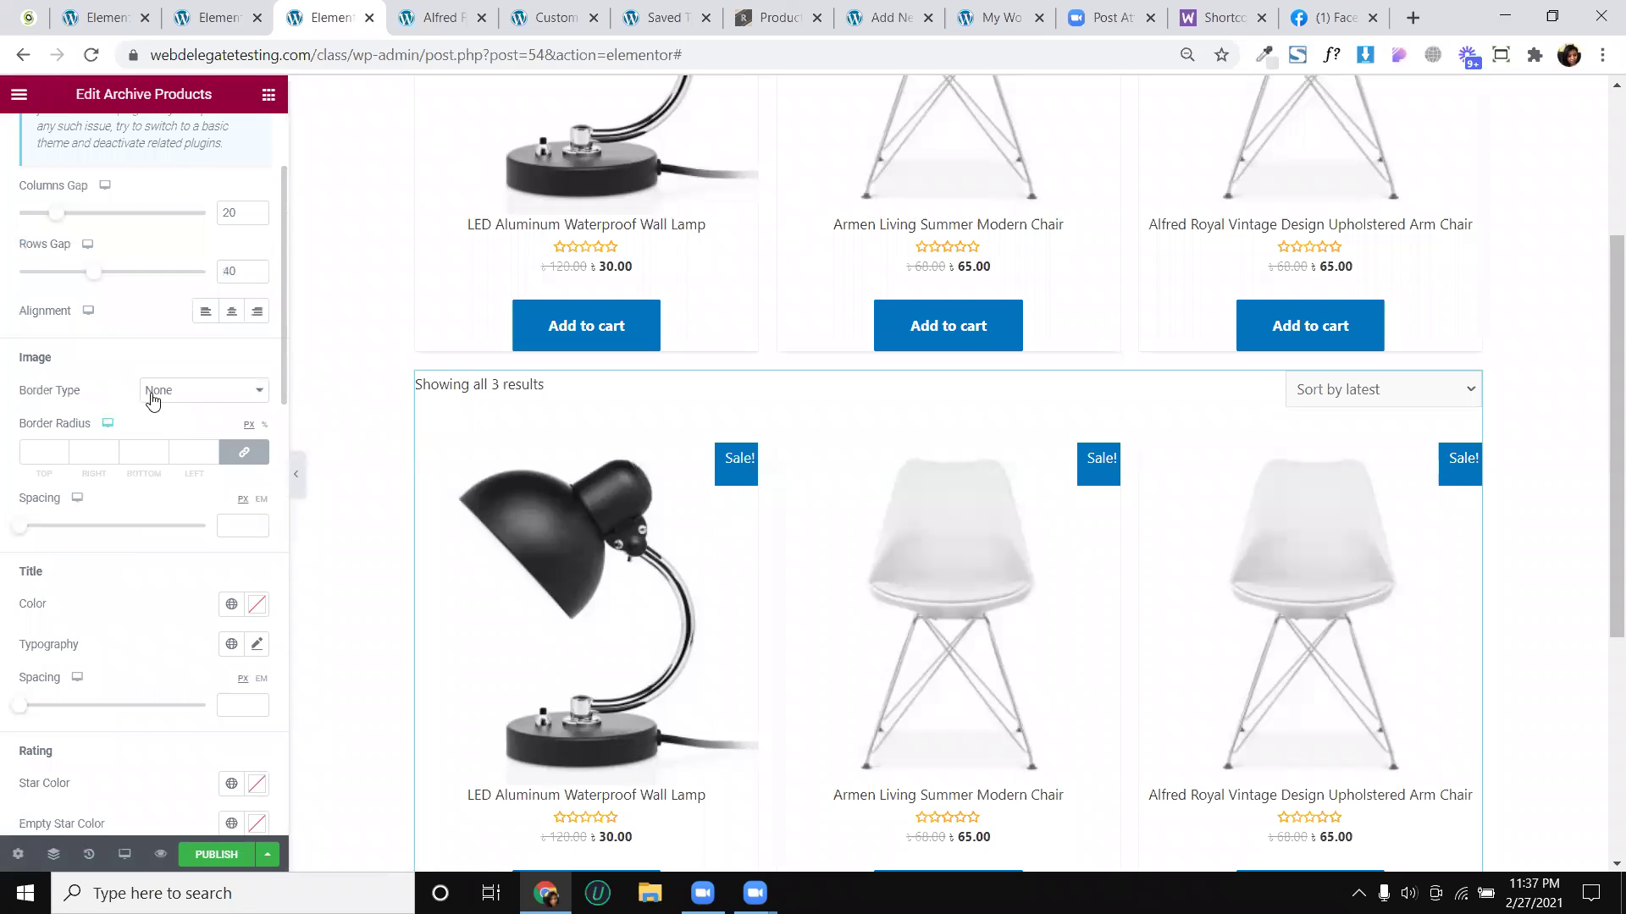
pyautogui.click(203, 393)
pyautogui.click(191, 425)
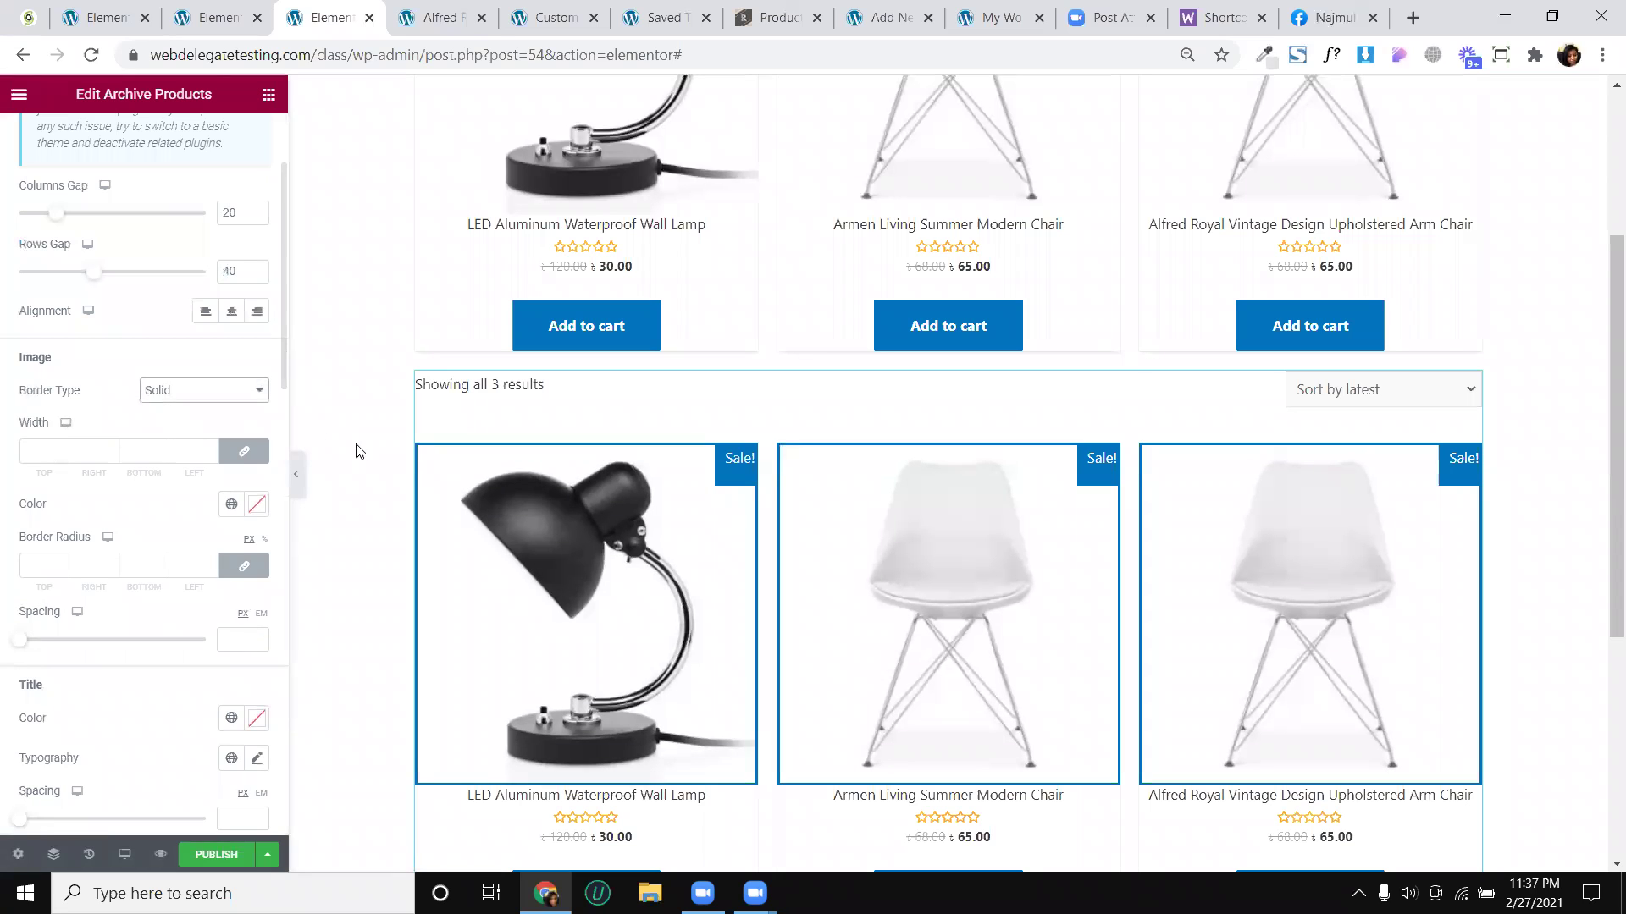
pyautogui.click(211, 448)
pyautogui.scroll(-2, 211, 457)
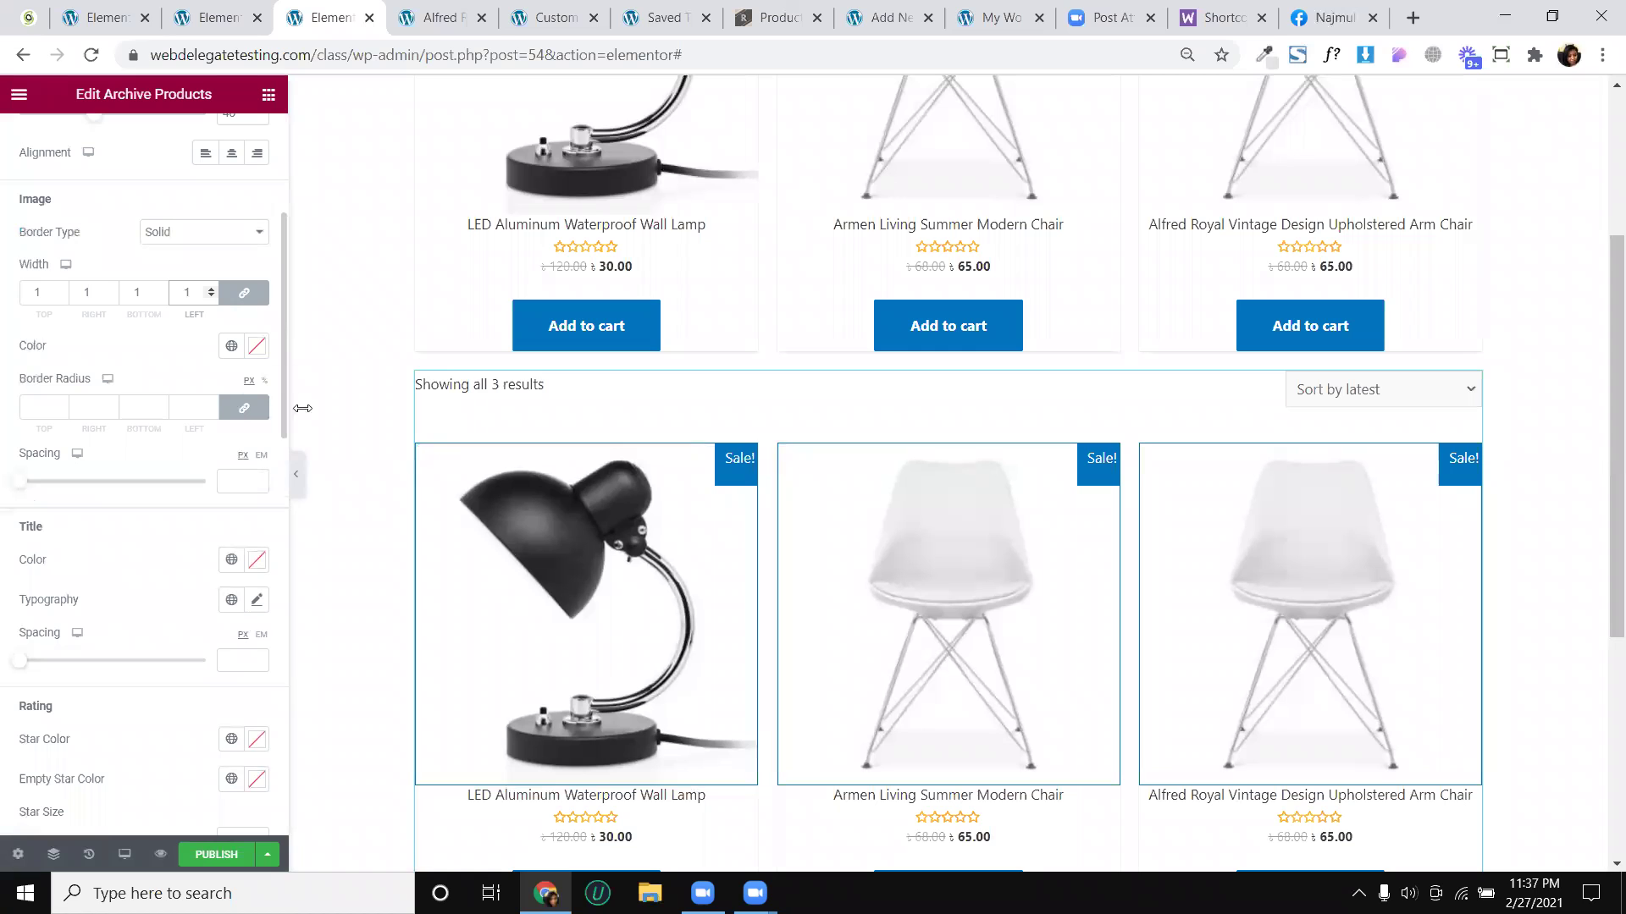
# Set the border radius of the archive listing's Add to cart buttons to 50 px on all corners
pyautogui.scroll(-2, 421, 384)
pyautogui.scroll(-2, 221, 453)
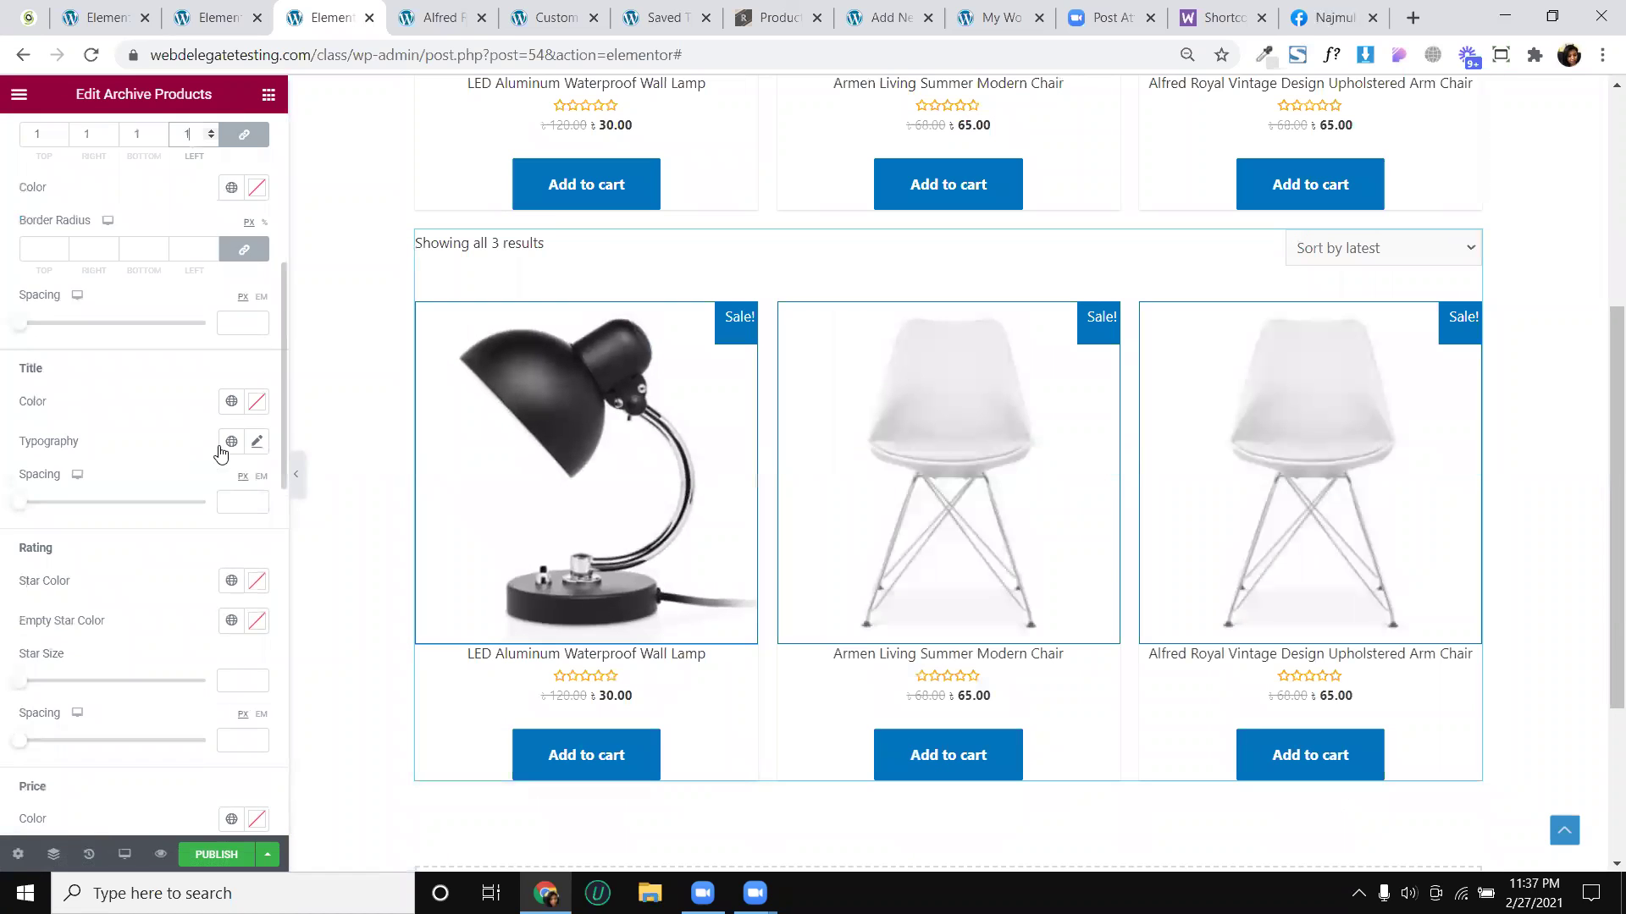
pyautogui.scroll(-4, 220, 453)
pyautogui.scroll(-6, 212, 453)
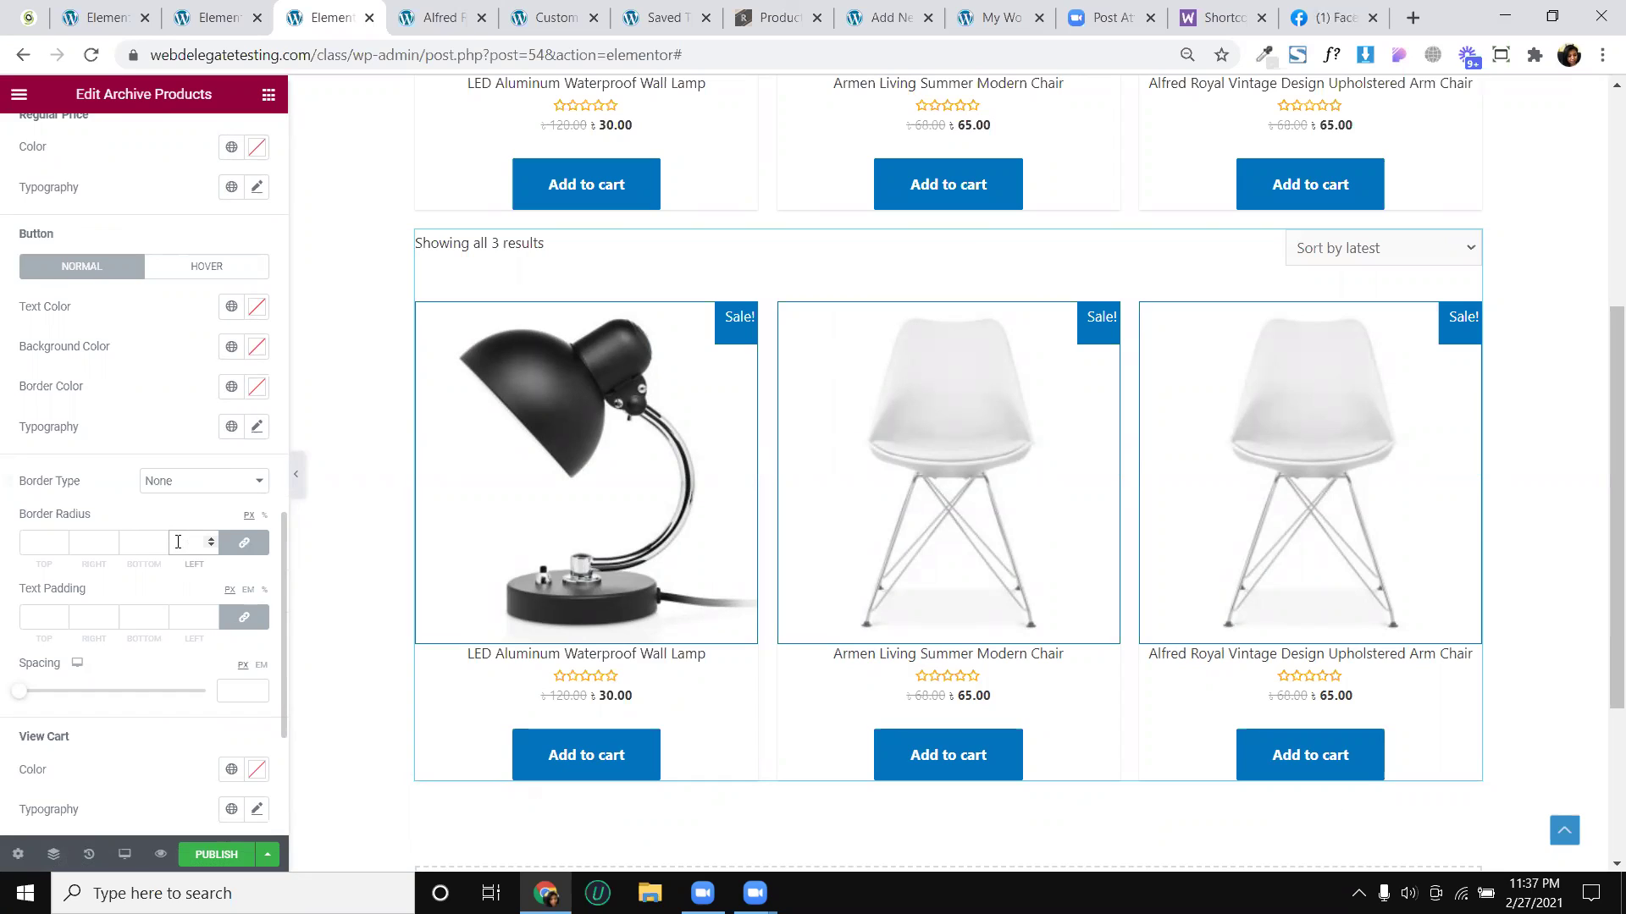
pyautogui.write('0')
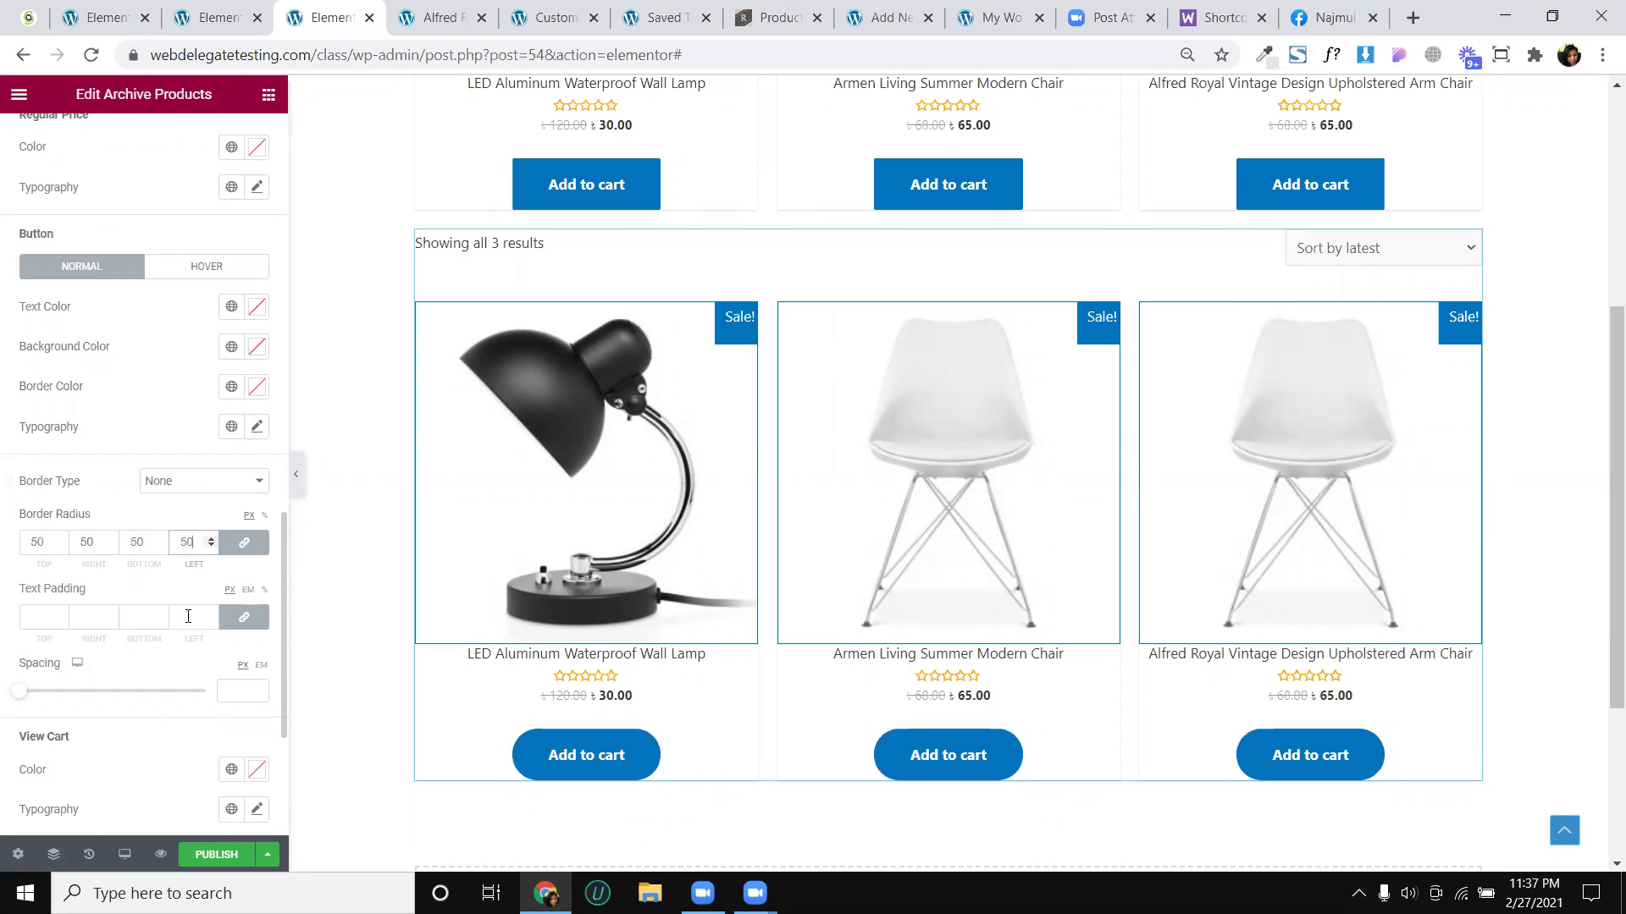
# Set the background color of the archive listing's Add to cart buttons to dark red and compare both listings
pyautogui.click(256, 347)
pyautogui.moveTo(127, 471); pyautogui.dragTo(273, 505)
pyautogui.click(257, 347)
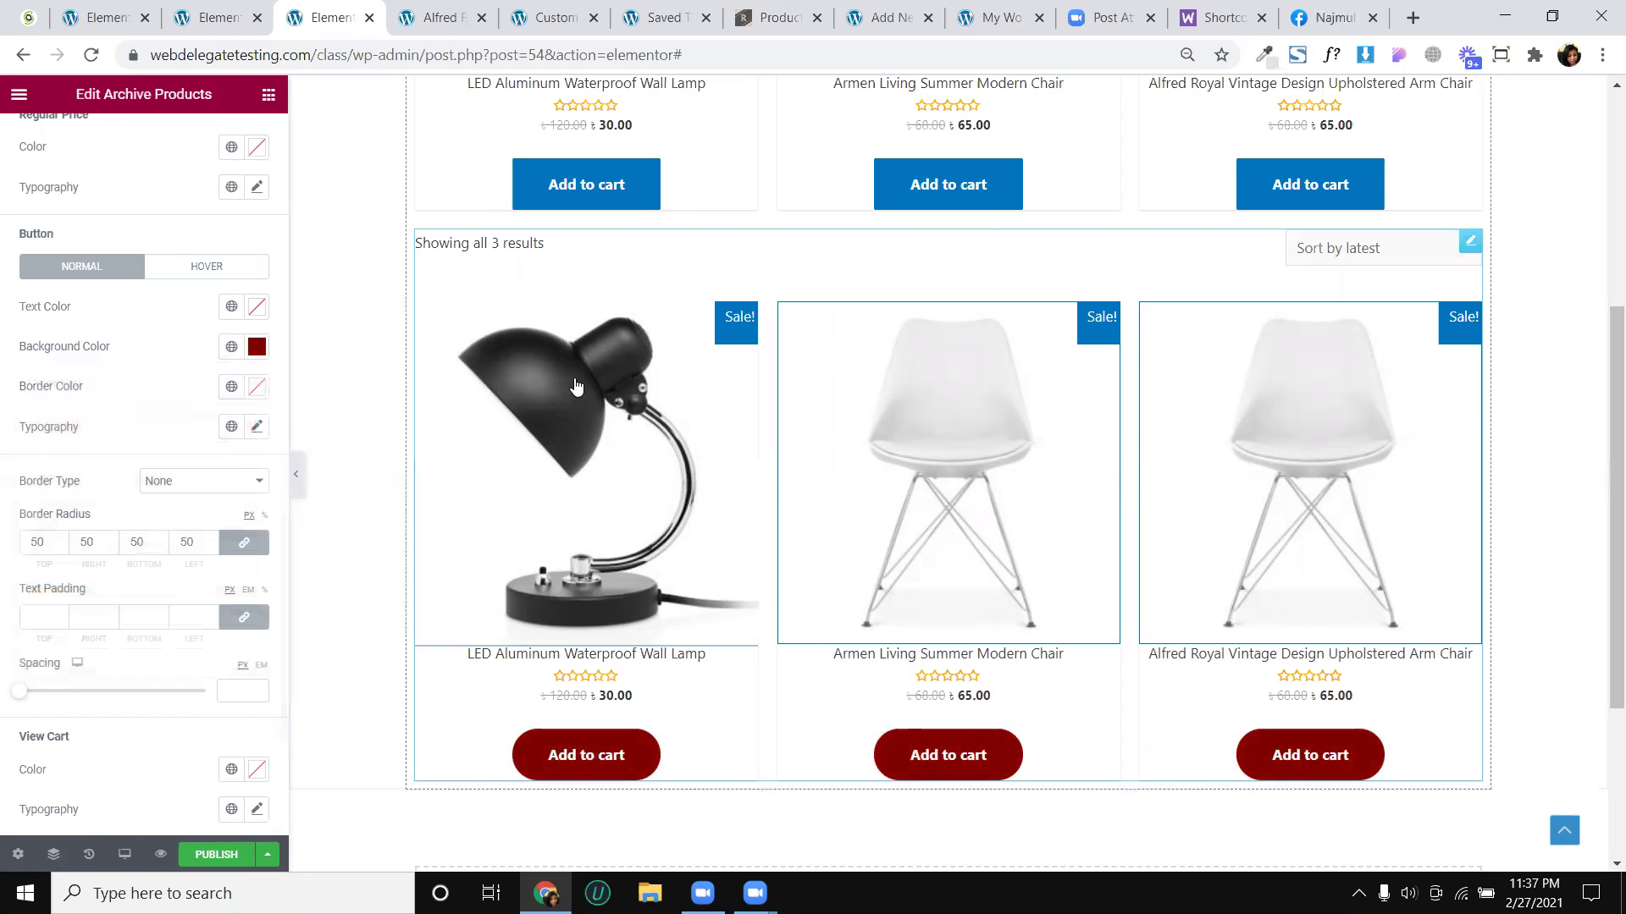
pyautogui.scroll(-3, 530, 451)
pyautogui.scroll(4, 473, 416)
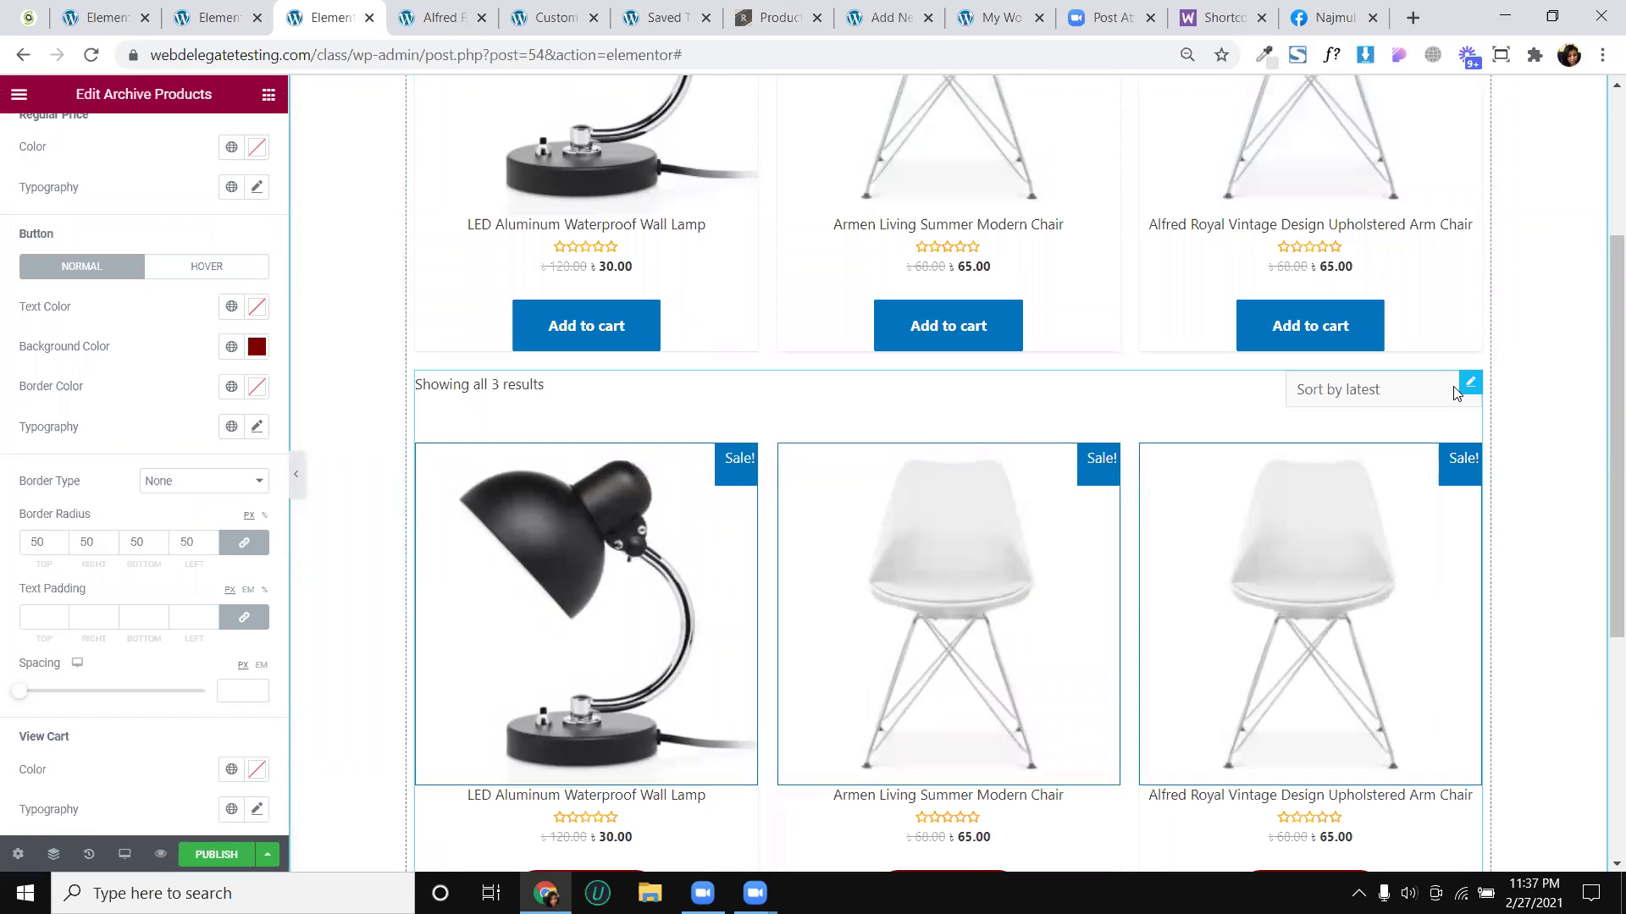
# Search the widget library for "product" and review the available product widgets
pyautogui.click(269, 93)
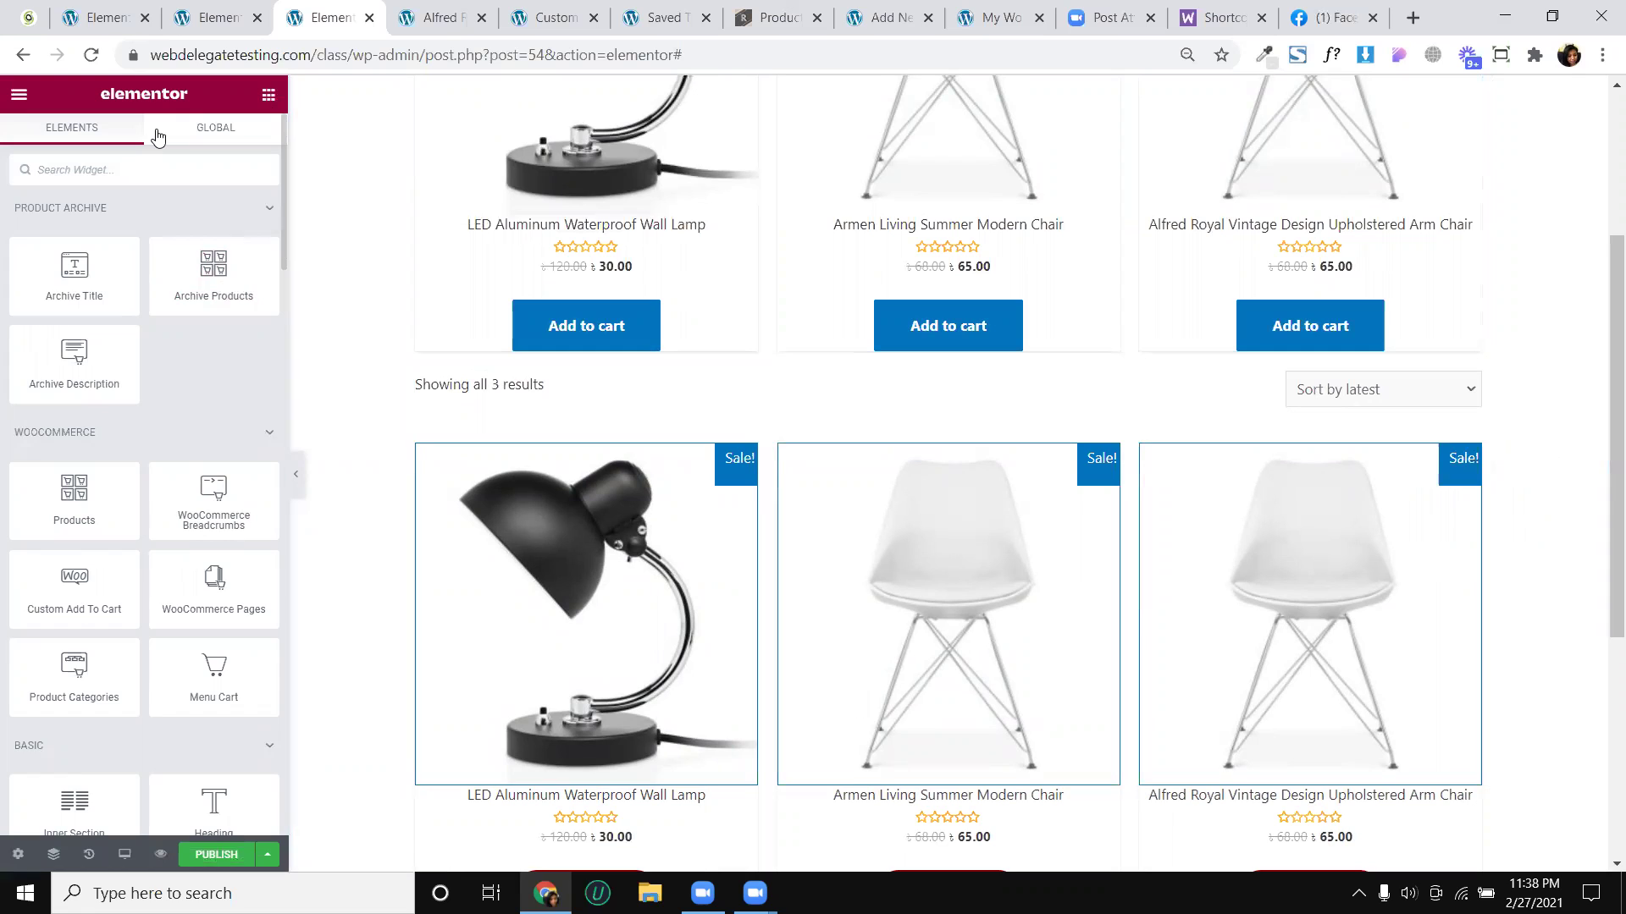
pyautogui.write('product')
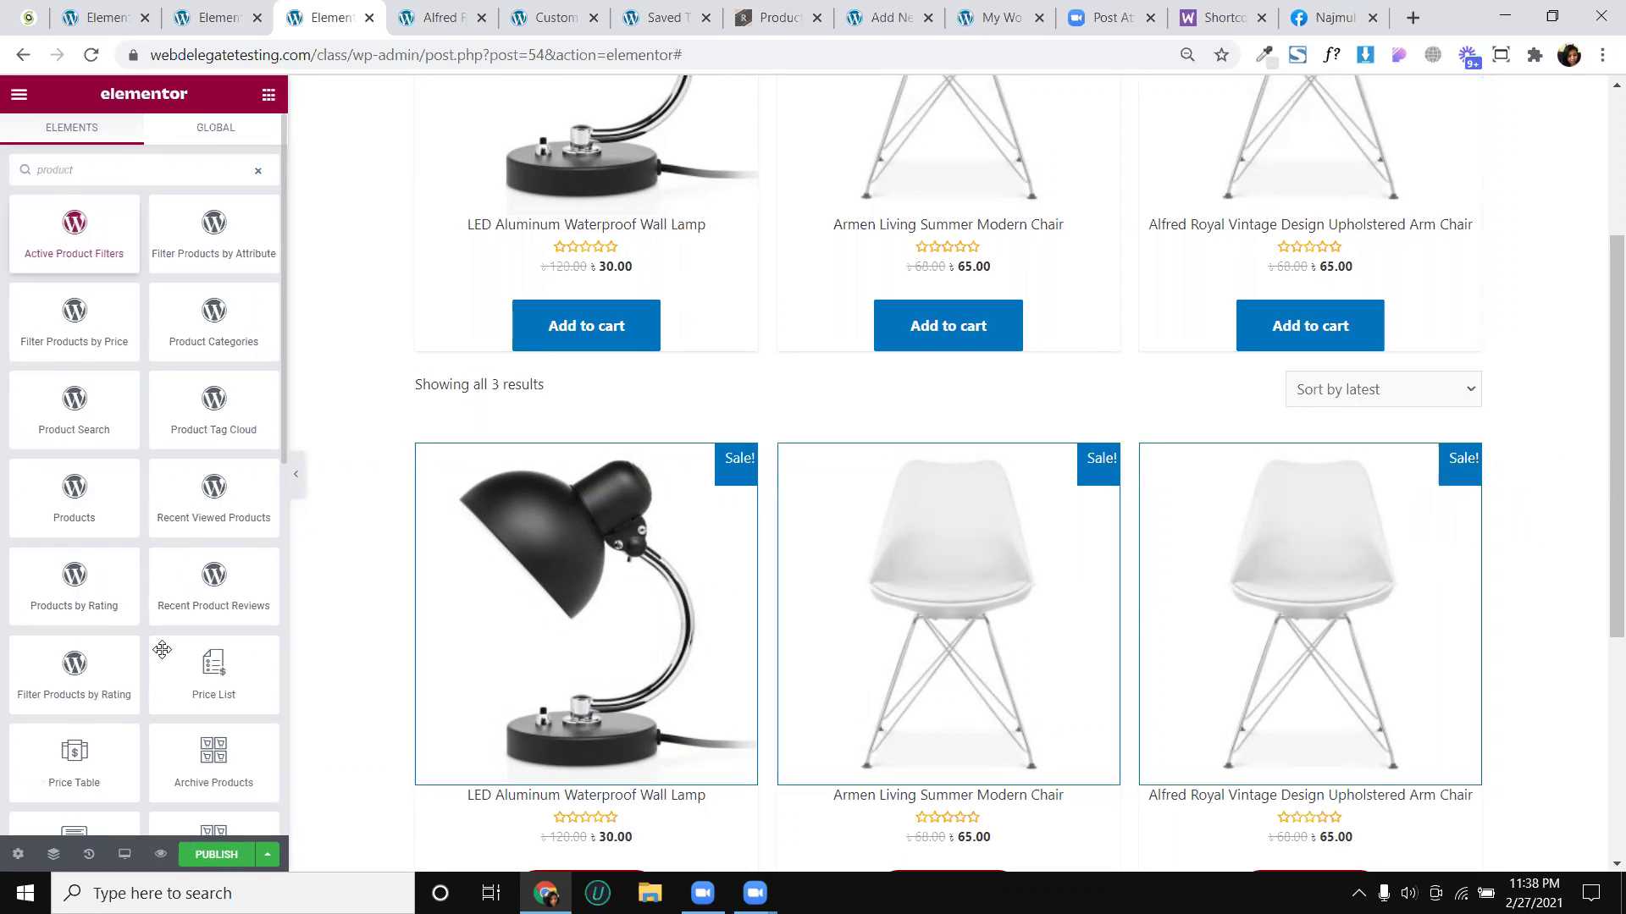
pyautogui.scroll(-5, 158, 593)
pyautogui.scroll(-3, 159, 748)
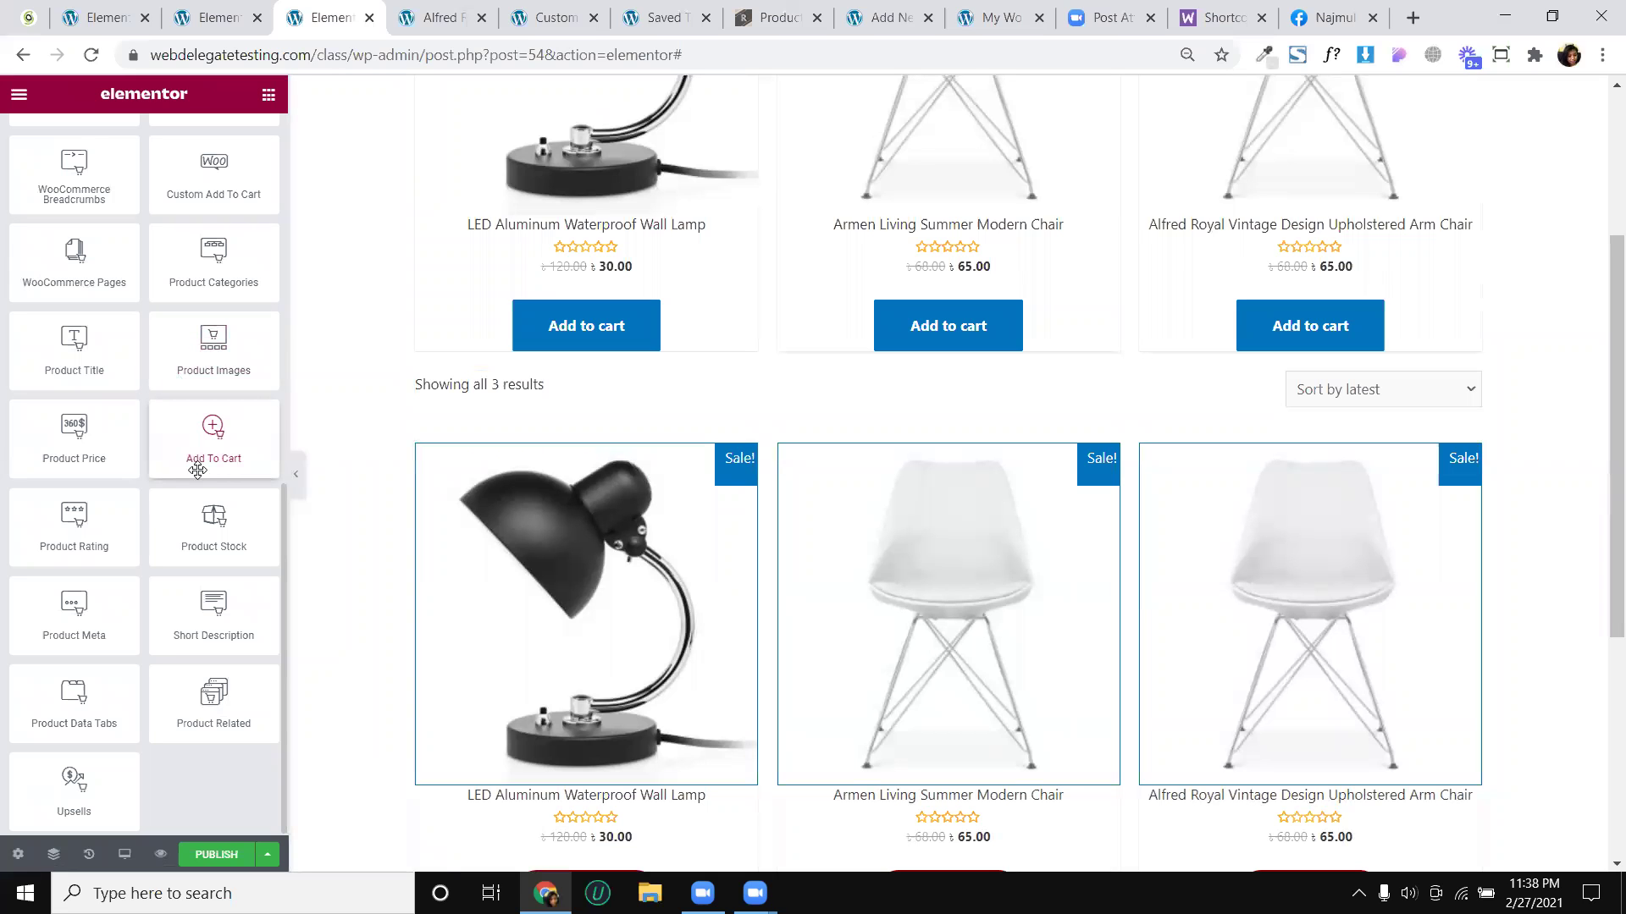
pyautogui.scroll(2, 198, 471)
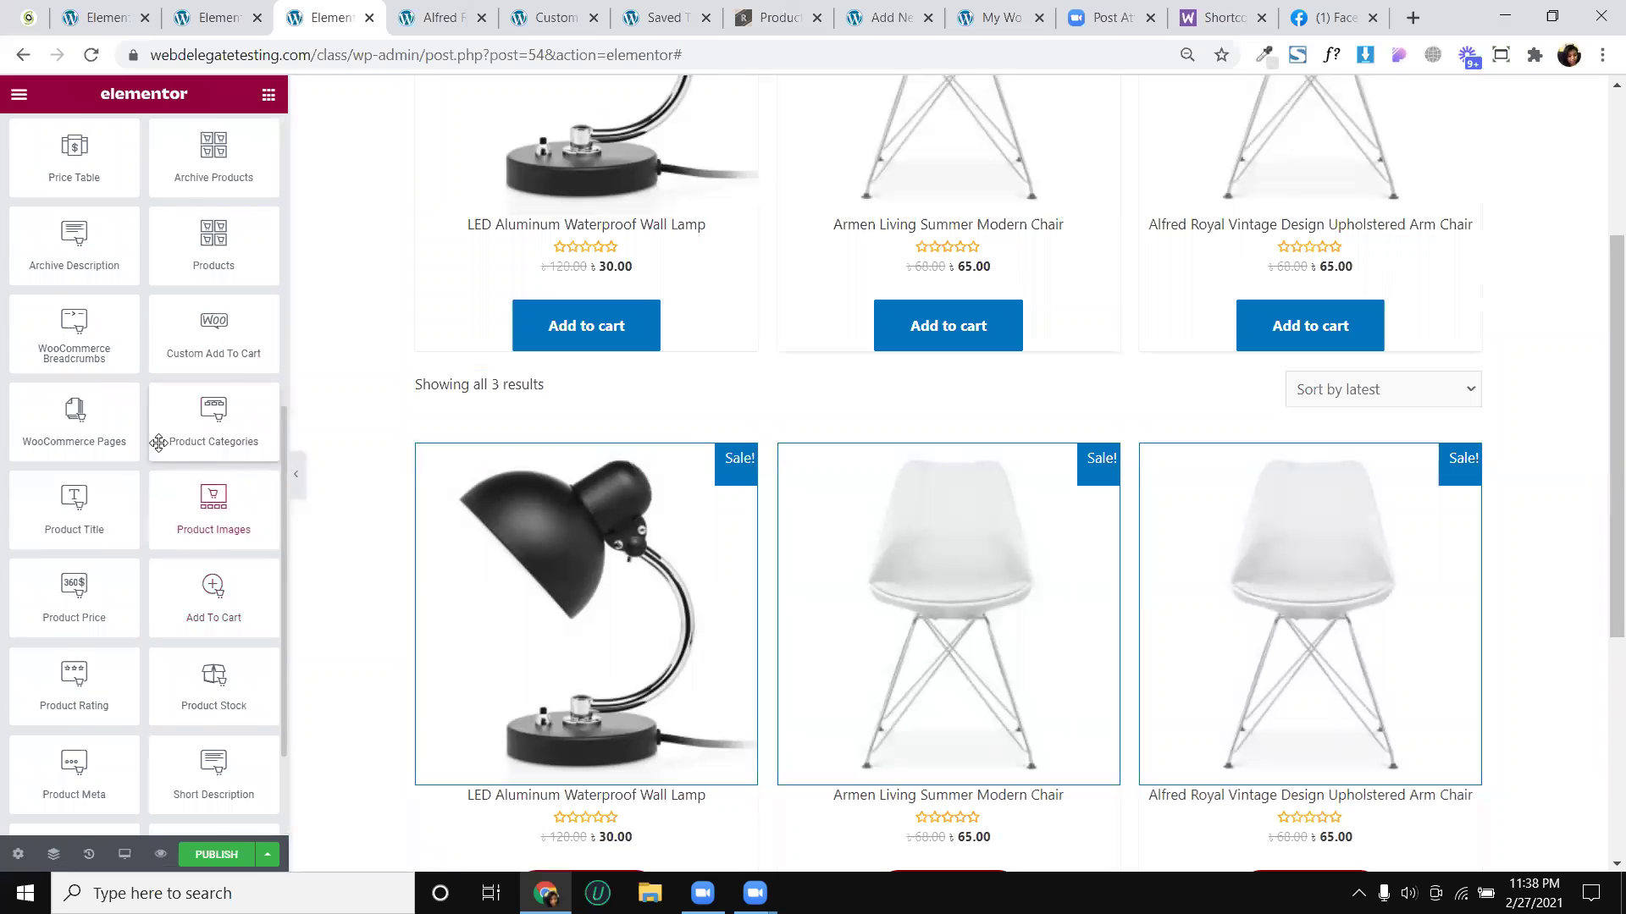
pyautogui.scroll(2, 192, 428)
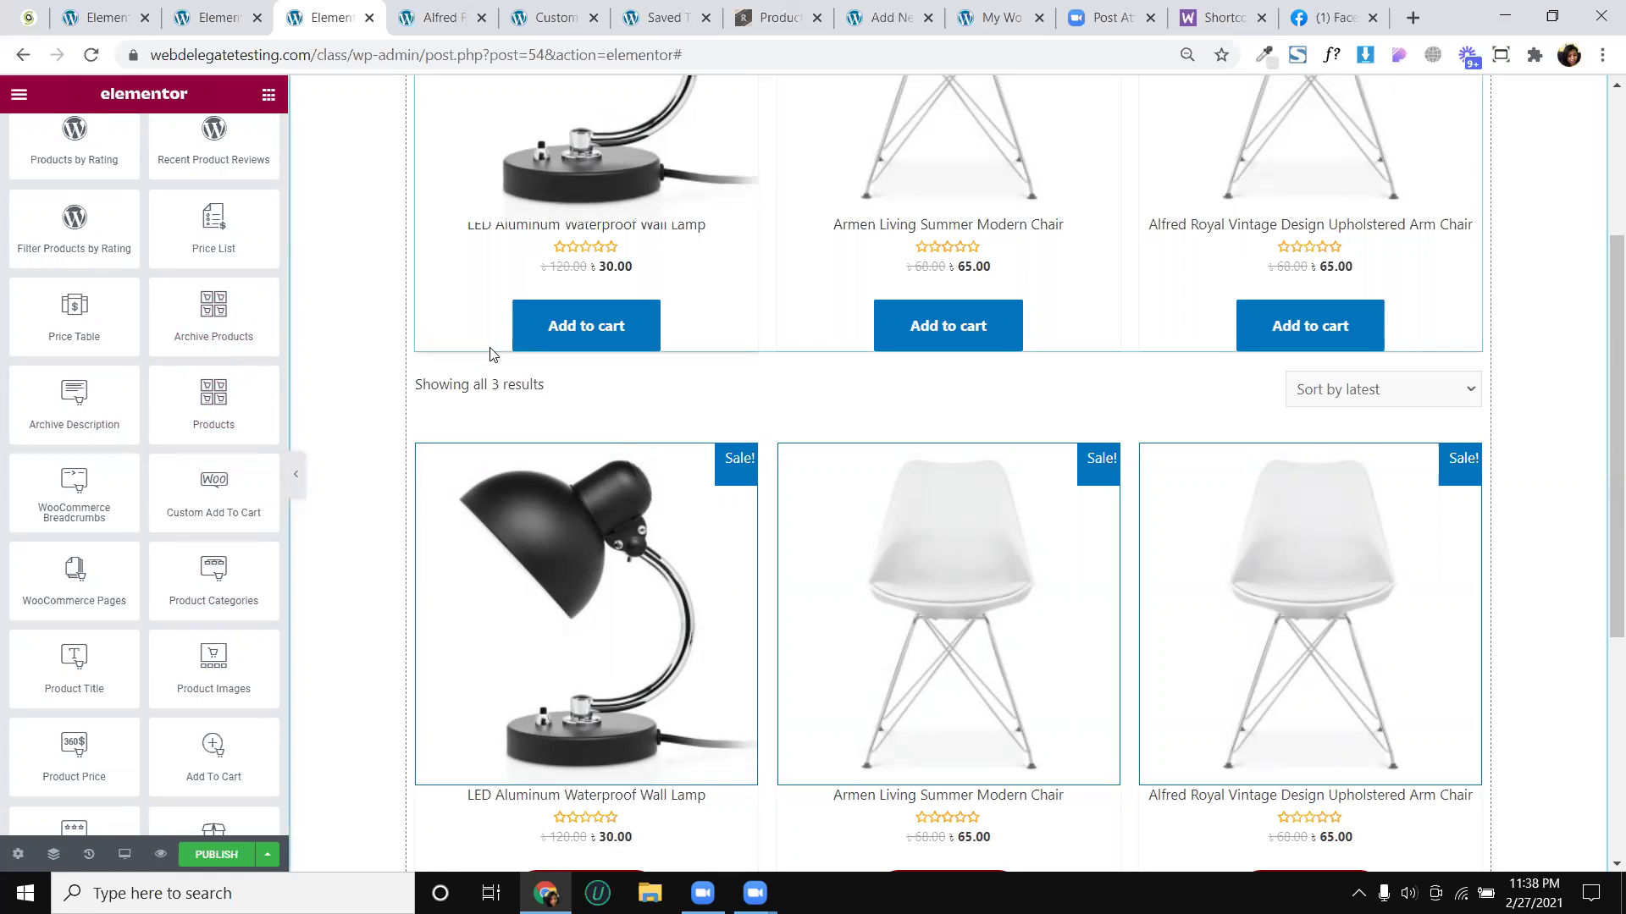
# Delete the Products widget above the archive products listing
pyautogui.click(1472, 384)
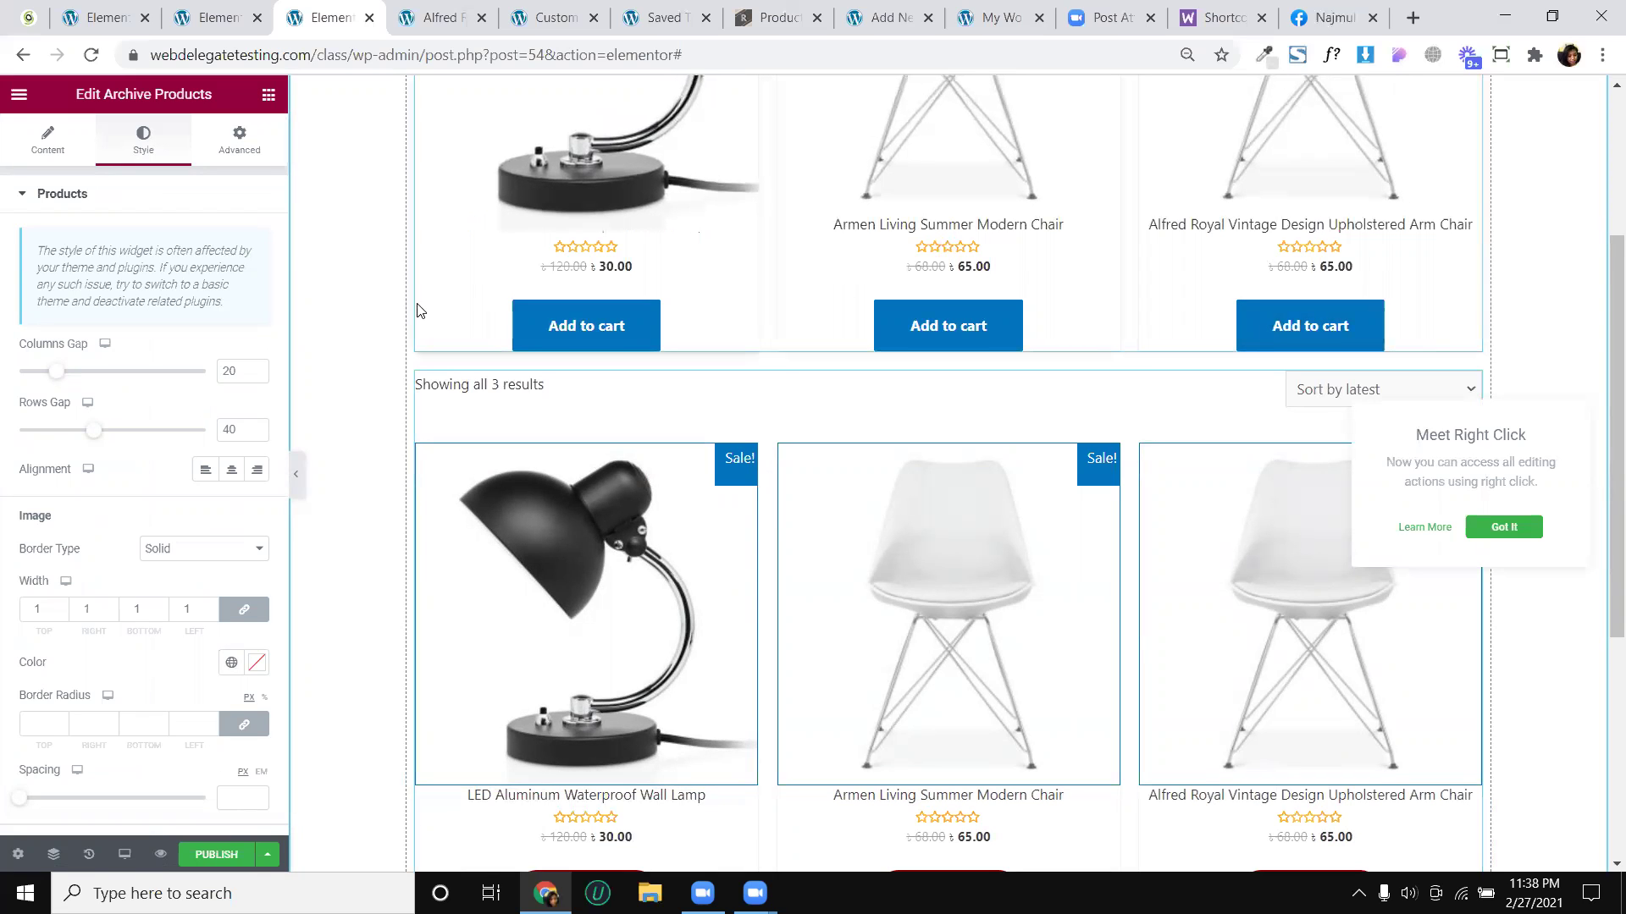
pyautogui.scroll(2, 498, 305)
pyautogui.scroll(-3, 792, 454)
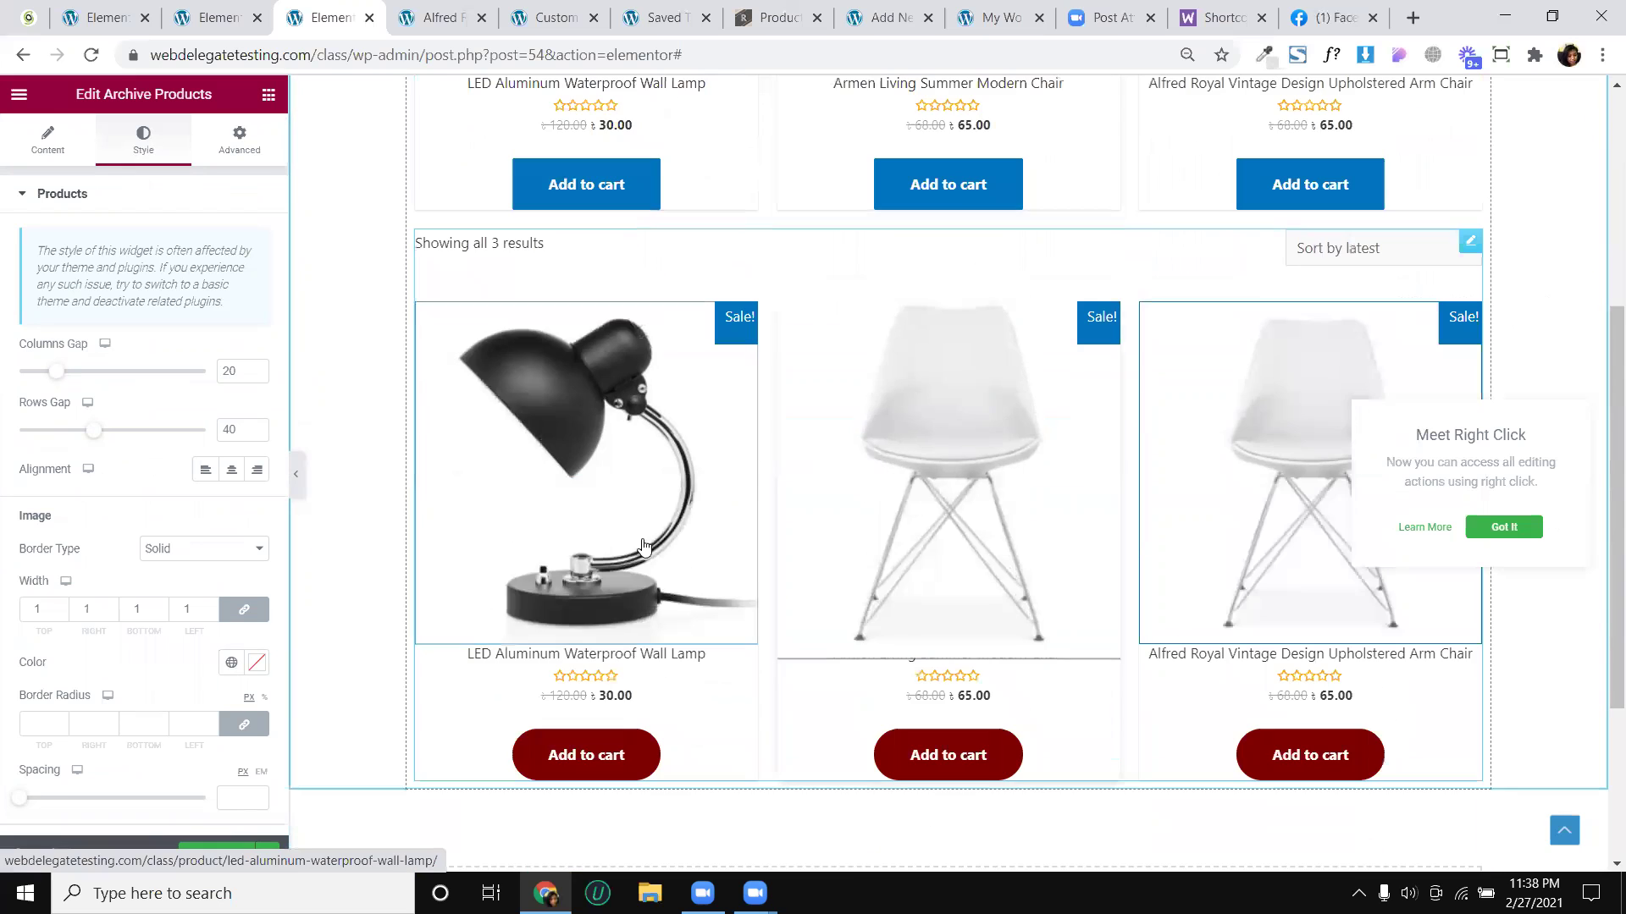
pyautogui.scroll(6, 644, 546)
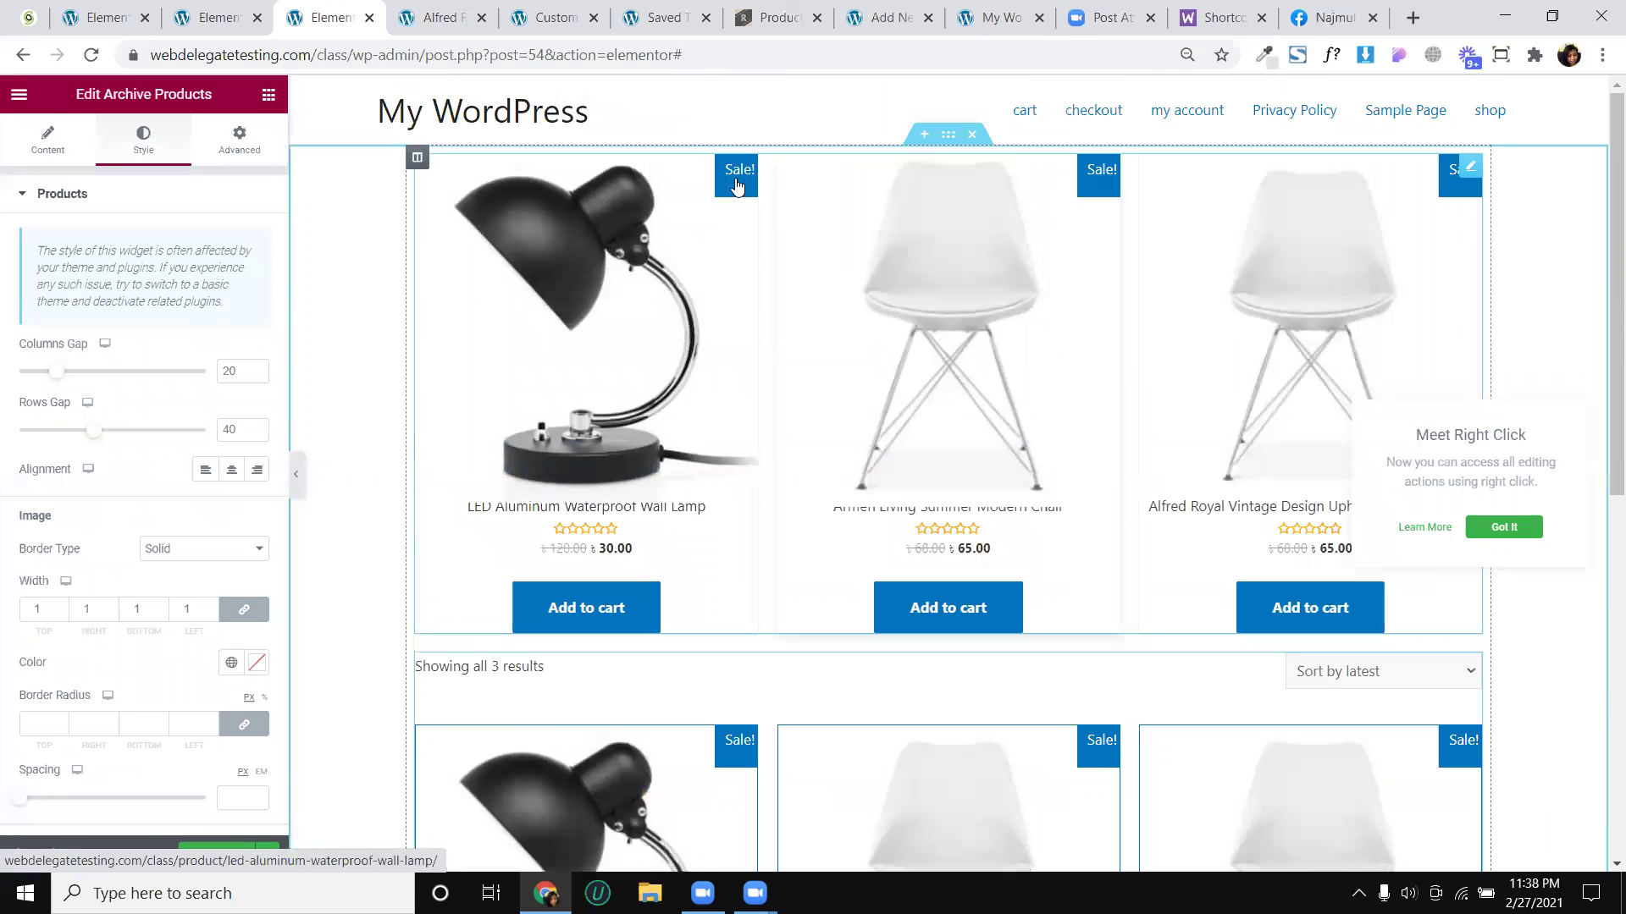
pyautogui.rightClick(736, 183)
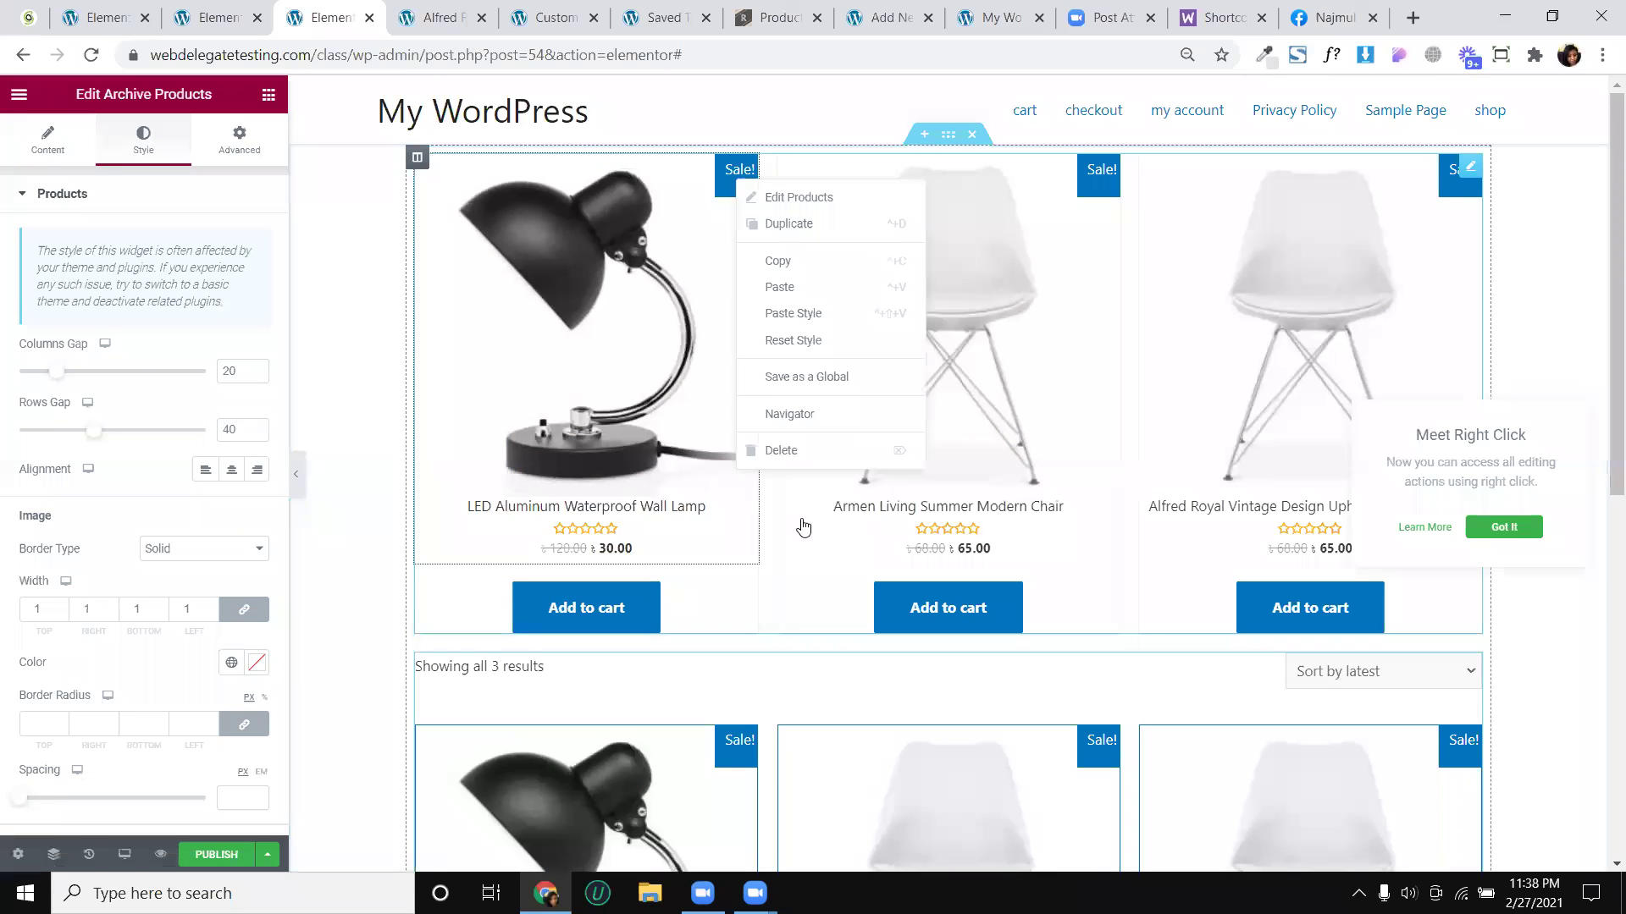
pyautogui.click(794, 452)
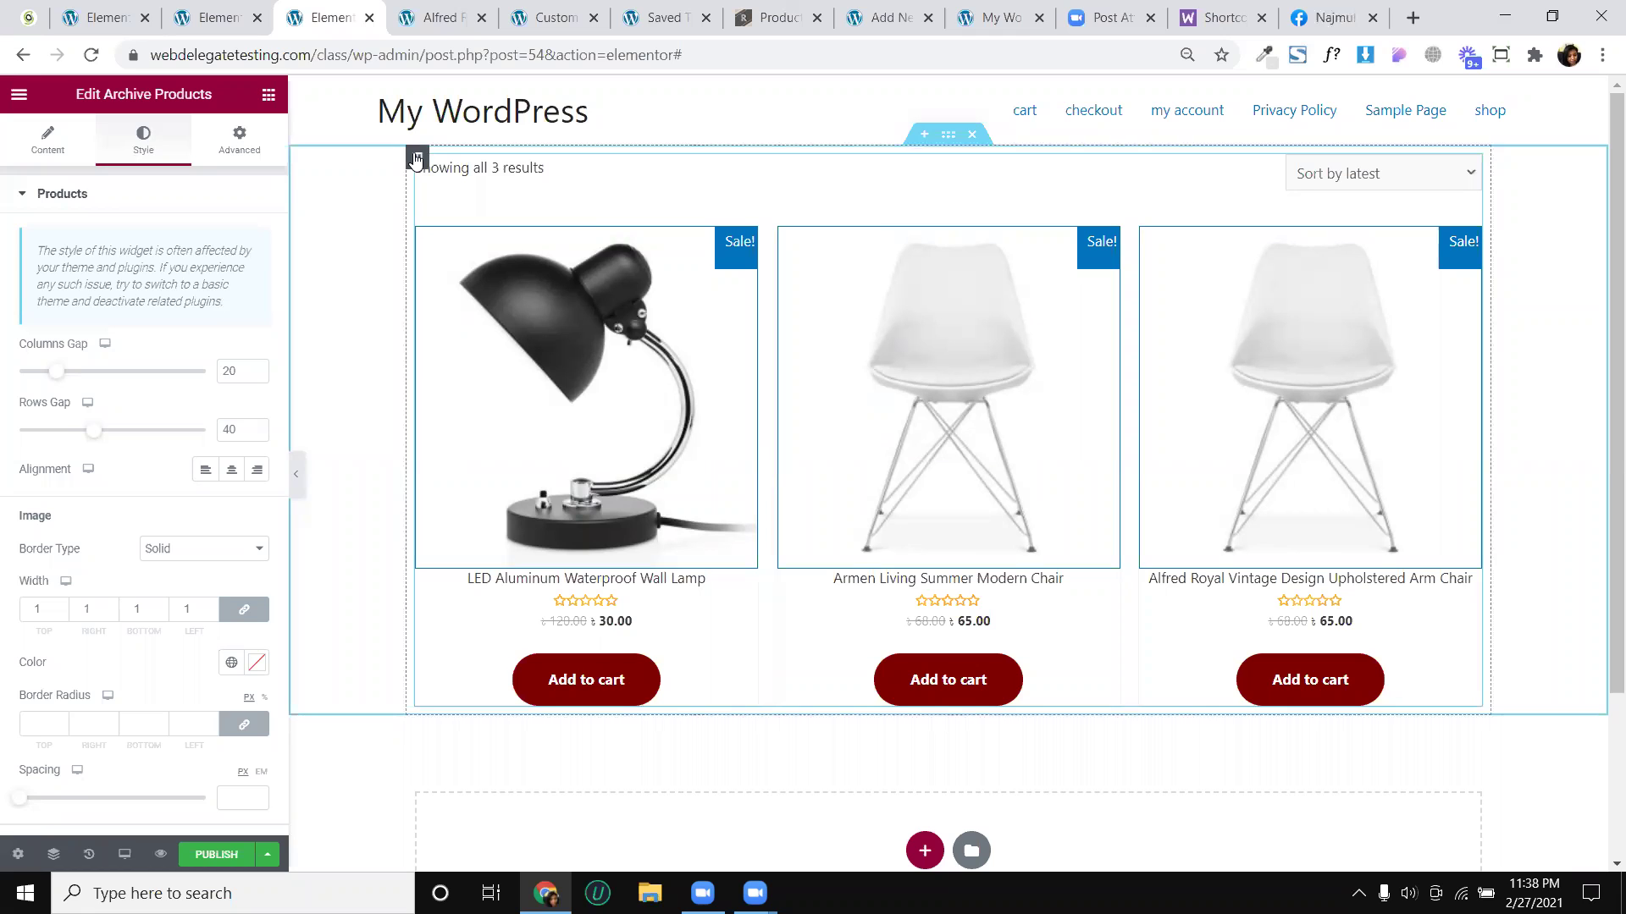
# Set the boxed content width of the section holding the archive products to 1200
pyautogui.click(948, 134)
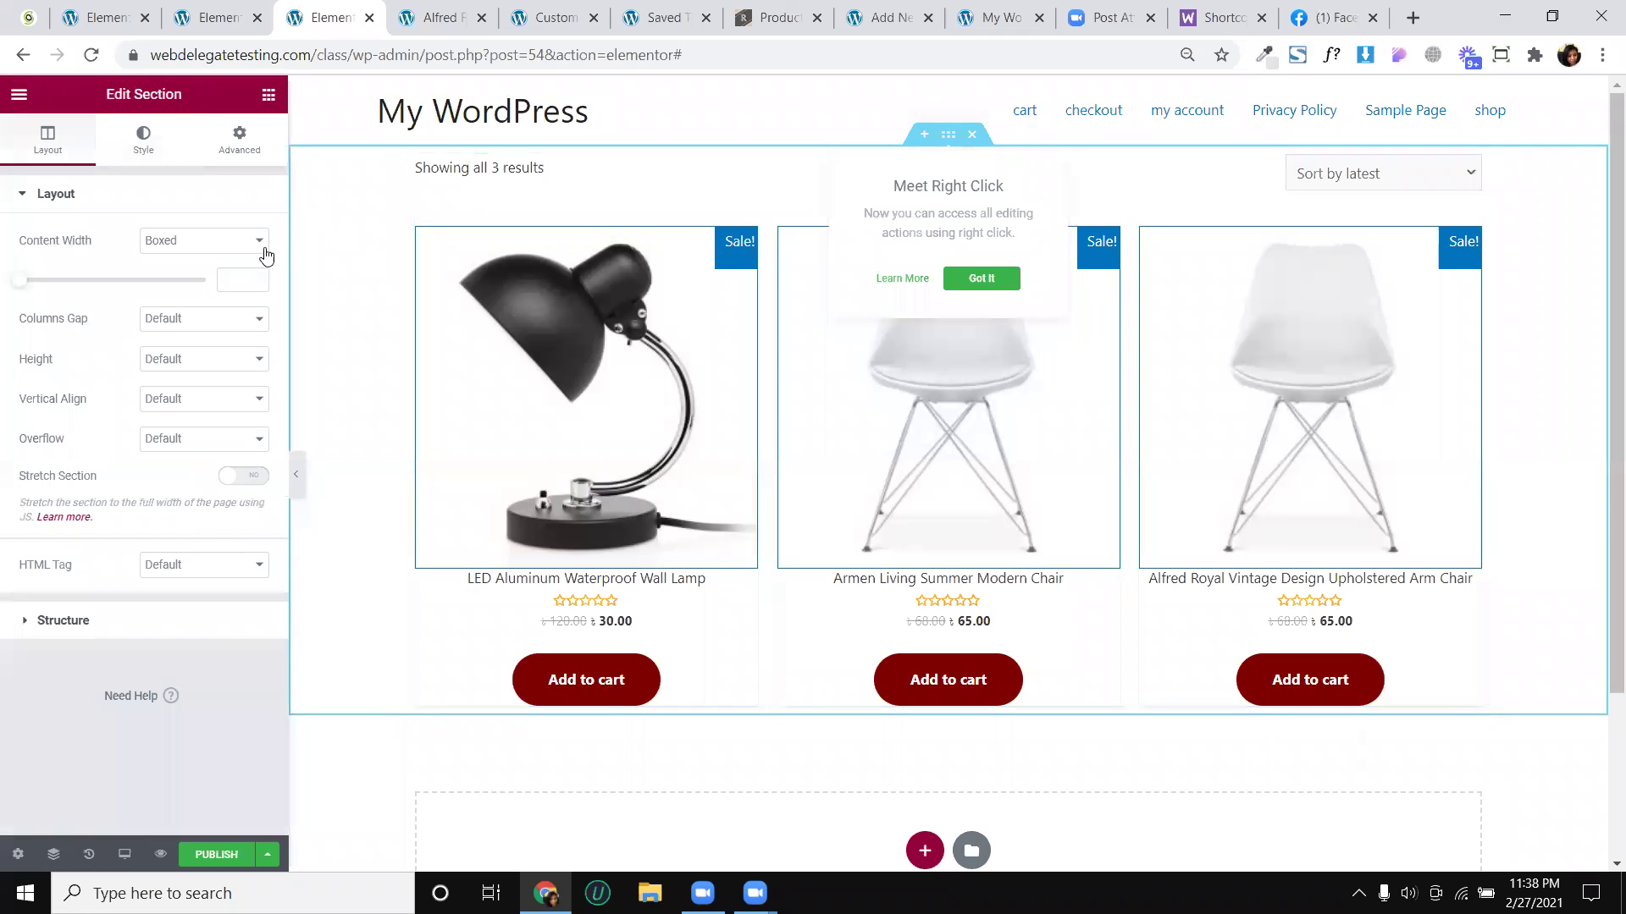
pyautogui.click(229, 282)
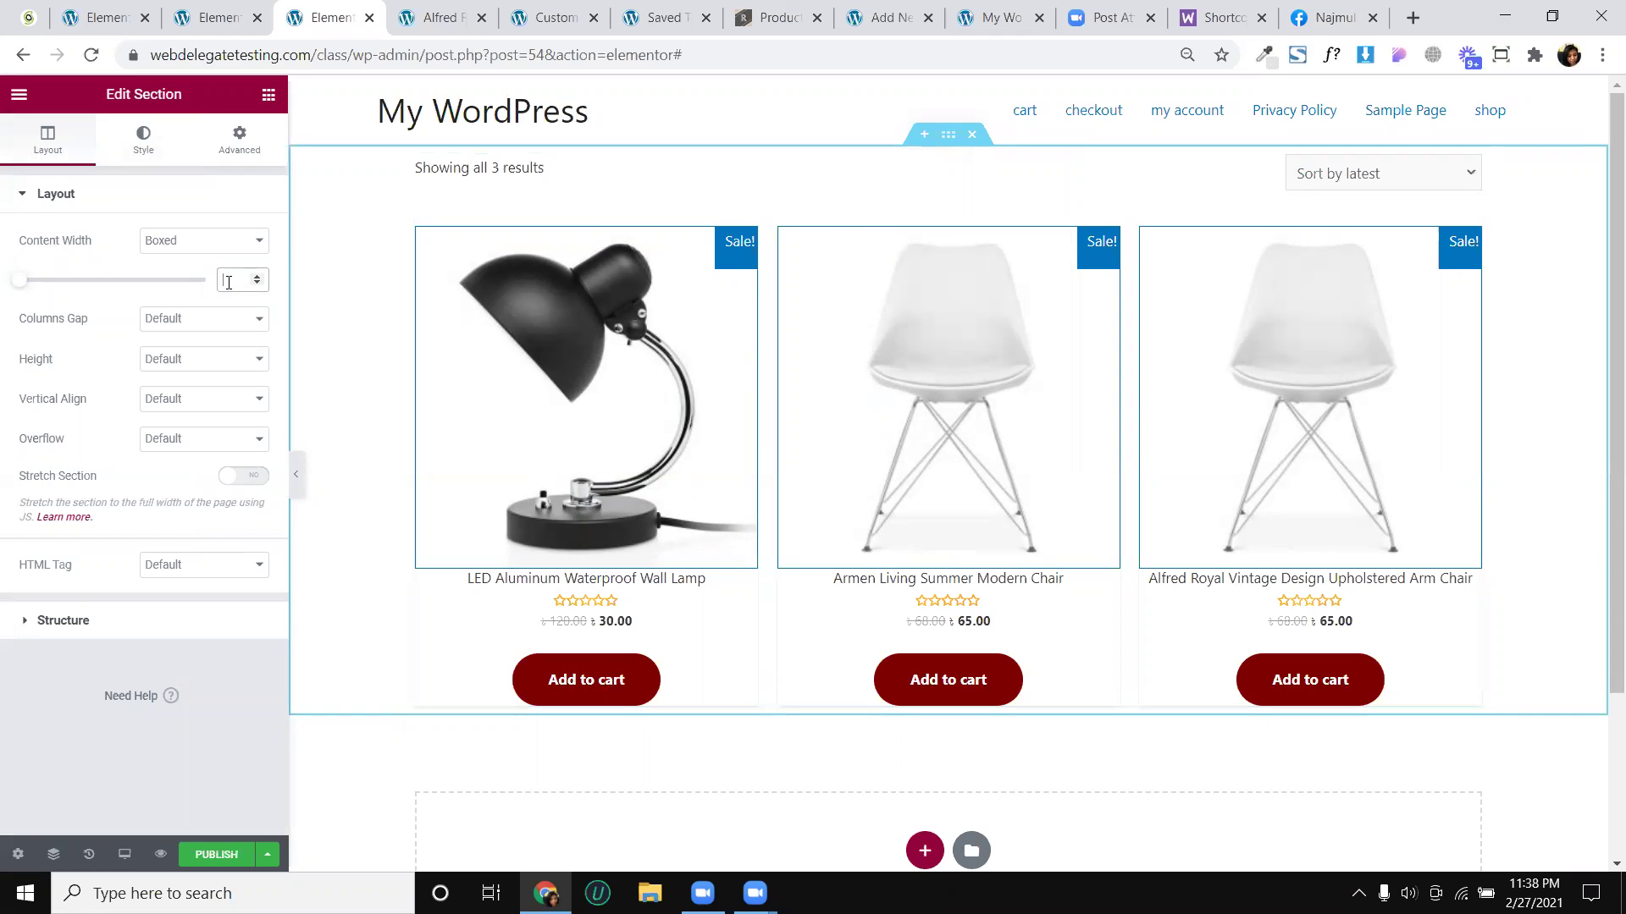
pyautogui.write('1200')
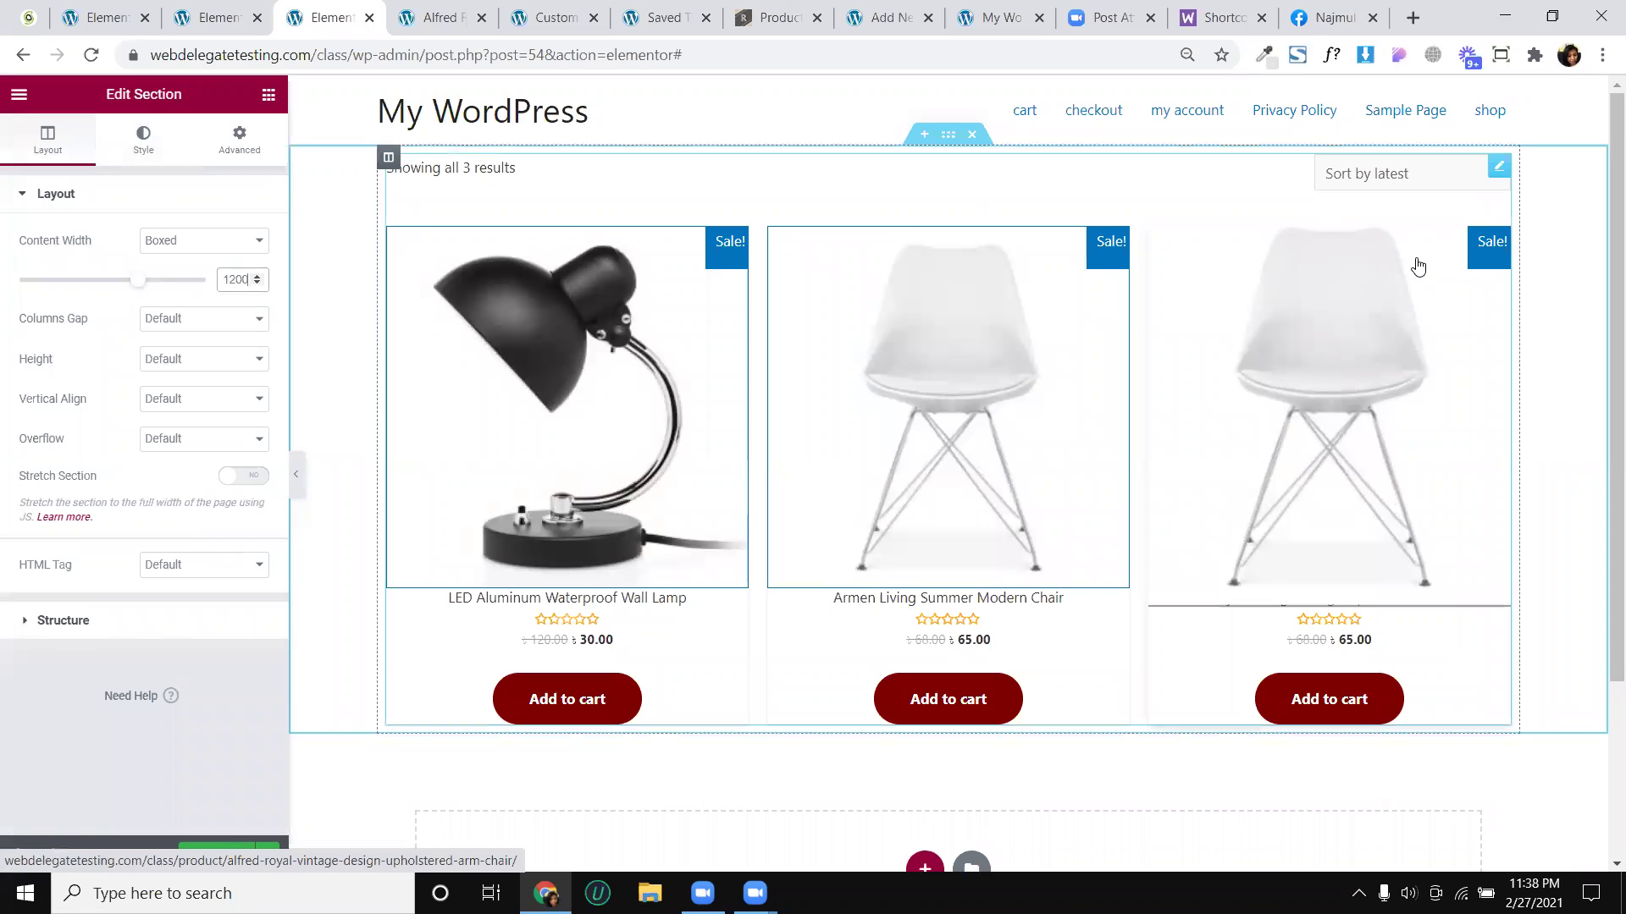
# Add a new column to the section, narrow it to about 22% width, and place it before the products column
pyautogui.rightClick(390, 161)
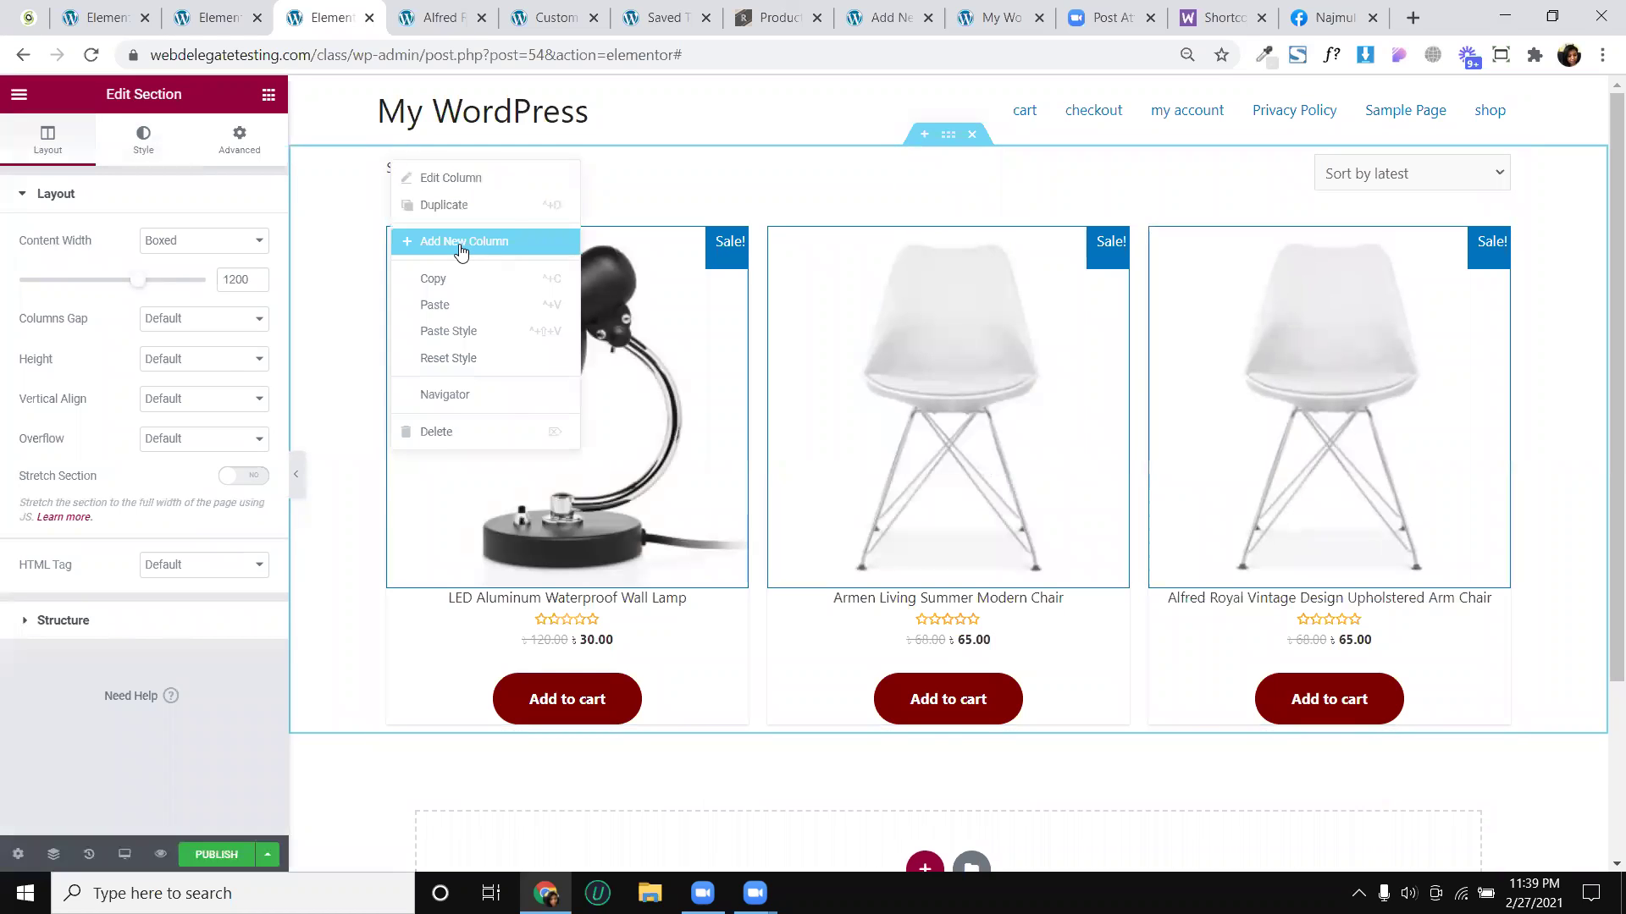
pyautogui.click(461, 246)
pyautogui.moveTo(952, 358); pyautogui.dragTo(1269, 370)
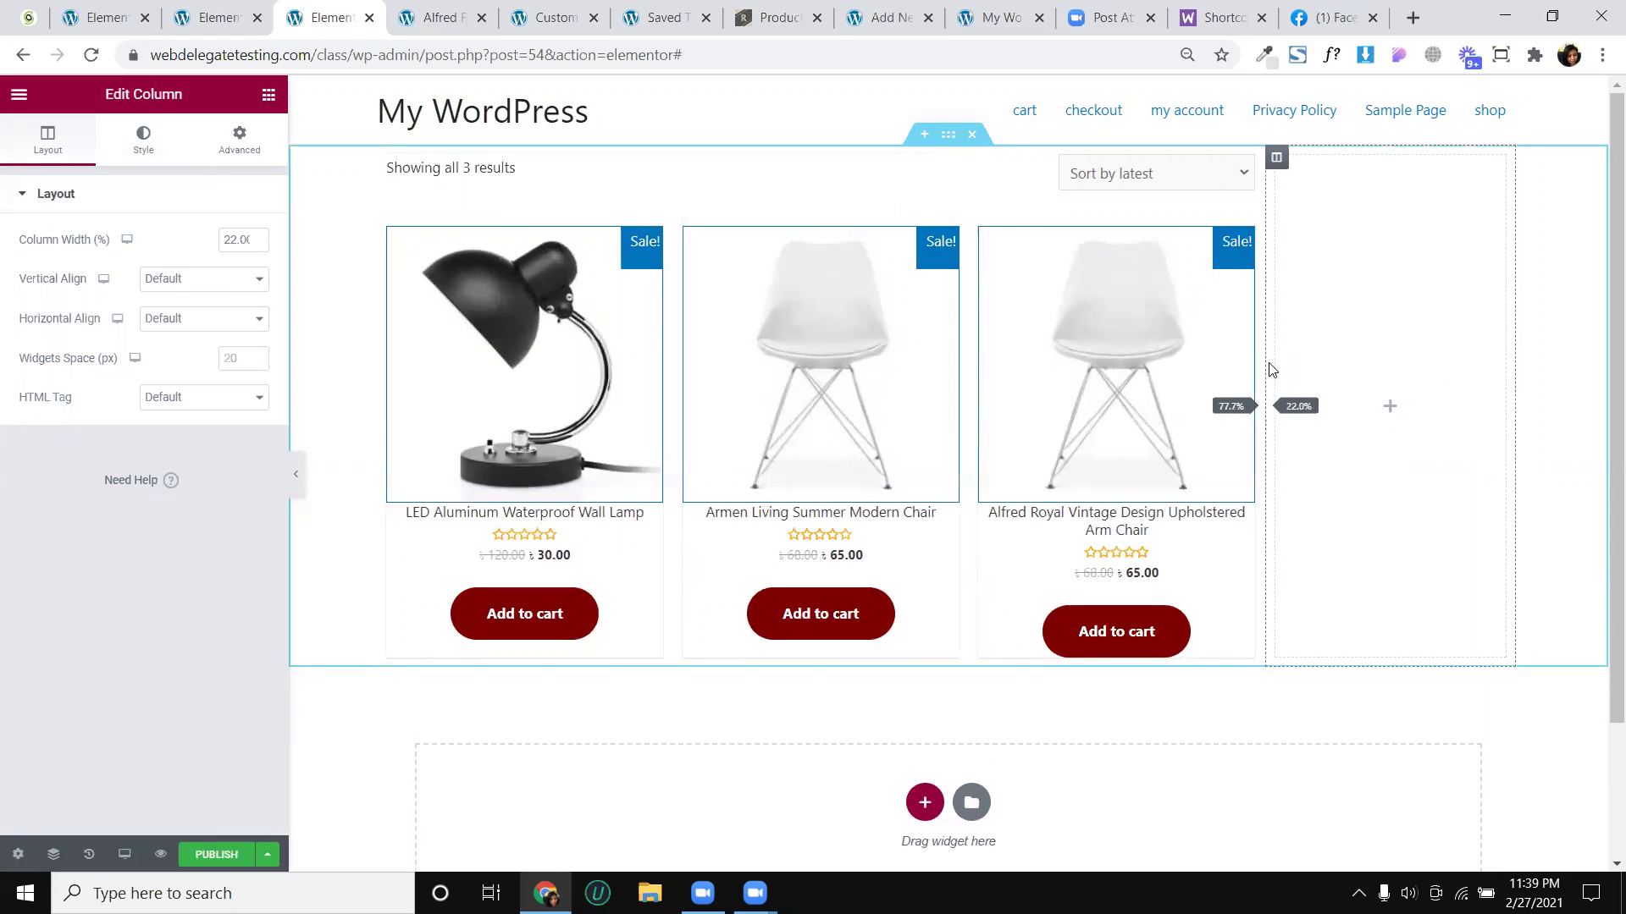
pyautogui.moveTo(1276, 157); pyautogui.dragTo(420, 422)
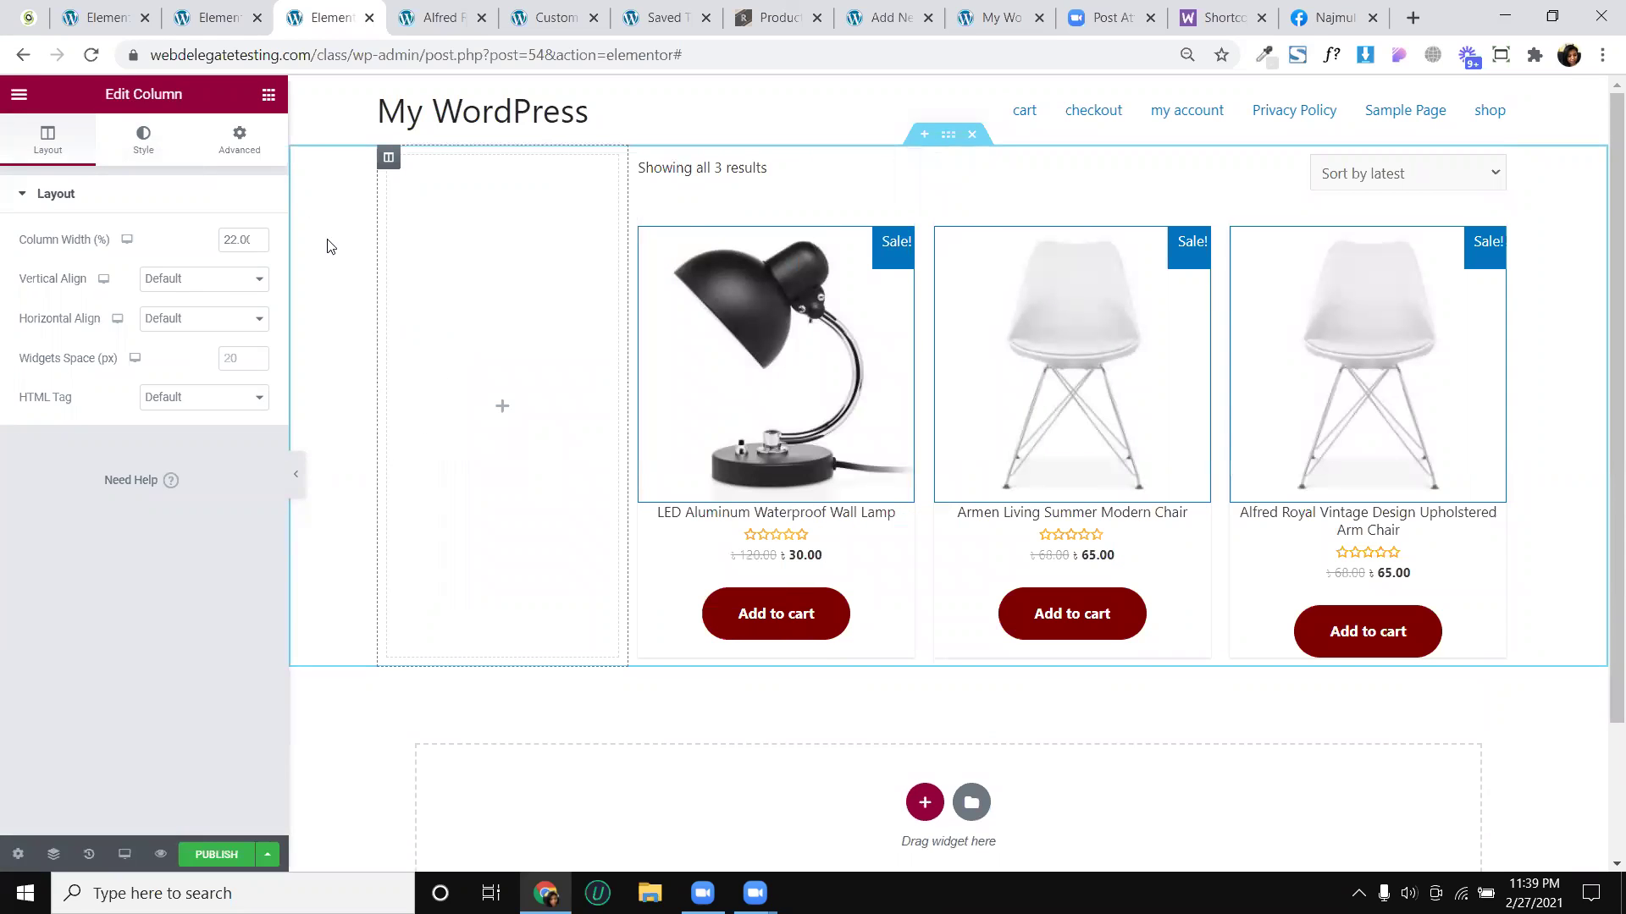
# Find the Sidebar widget by searching for "side" and add it to the empty narrow column
pyautogui.click(267, 96)
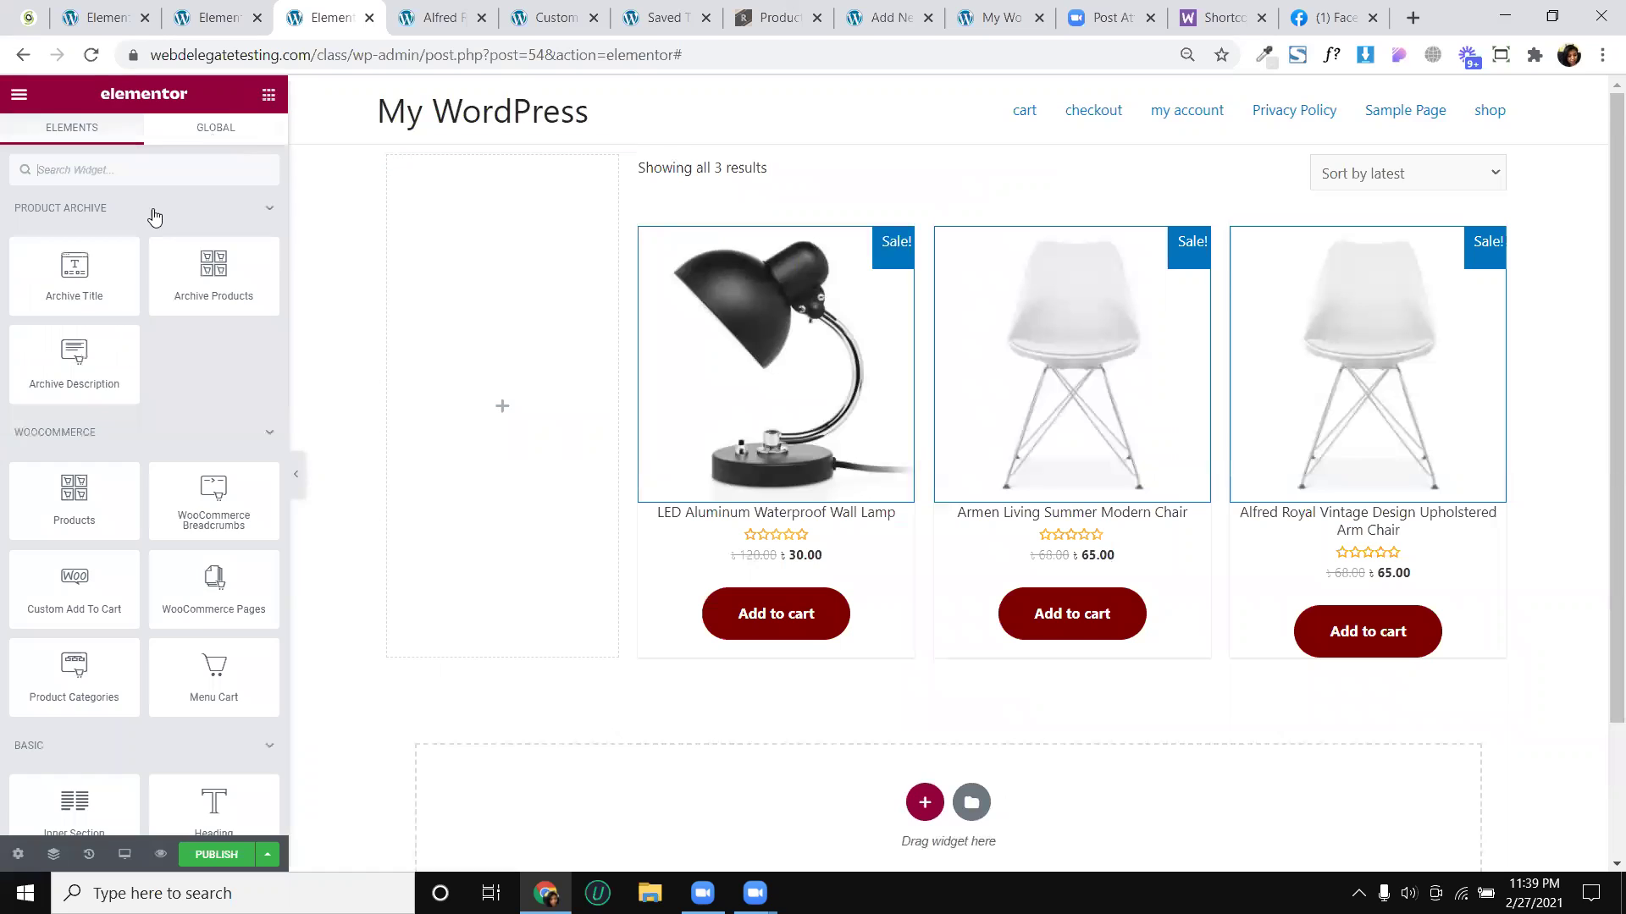
pyautogui.click(129, 172)
pyautogui.write('side')
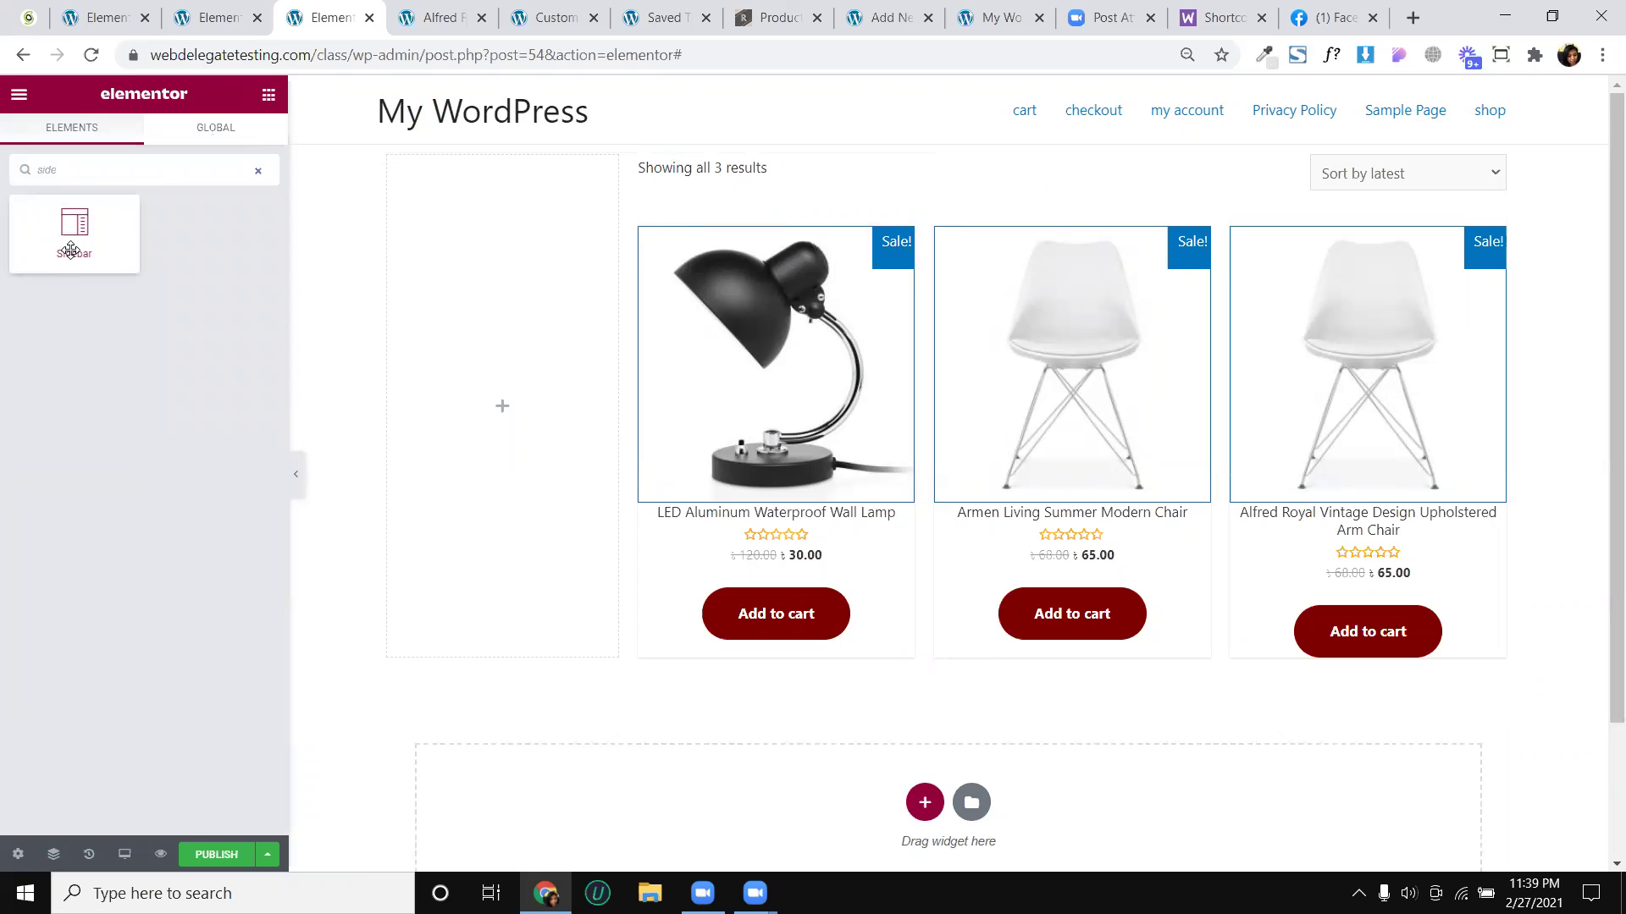
pyautogui.moveTo(69, 254); pyautogui.dragTo(487, 388)
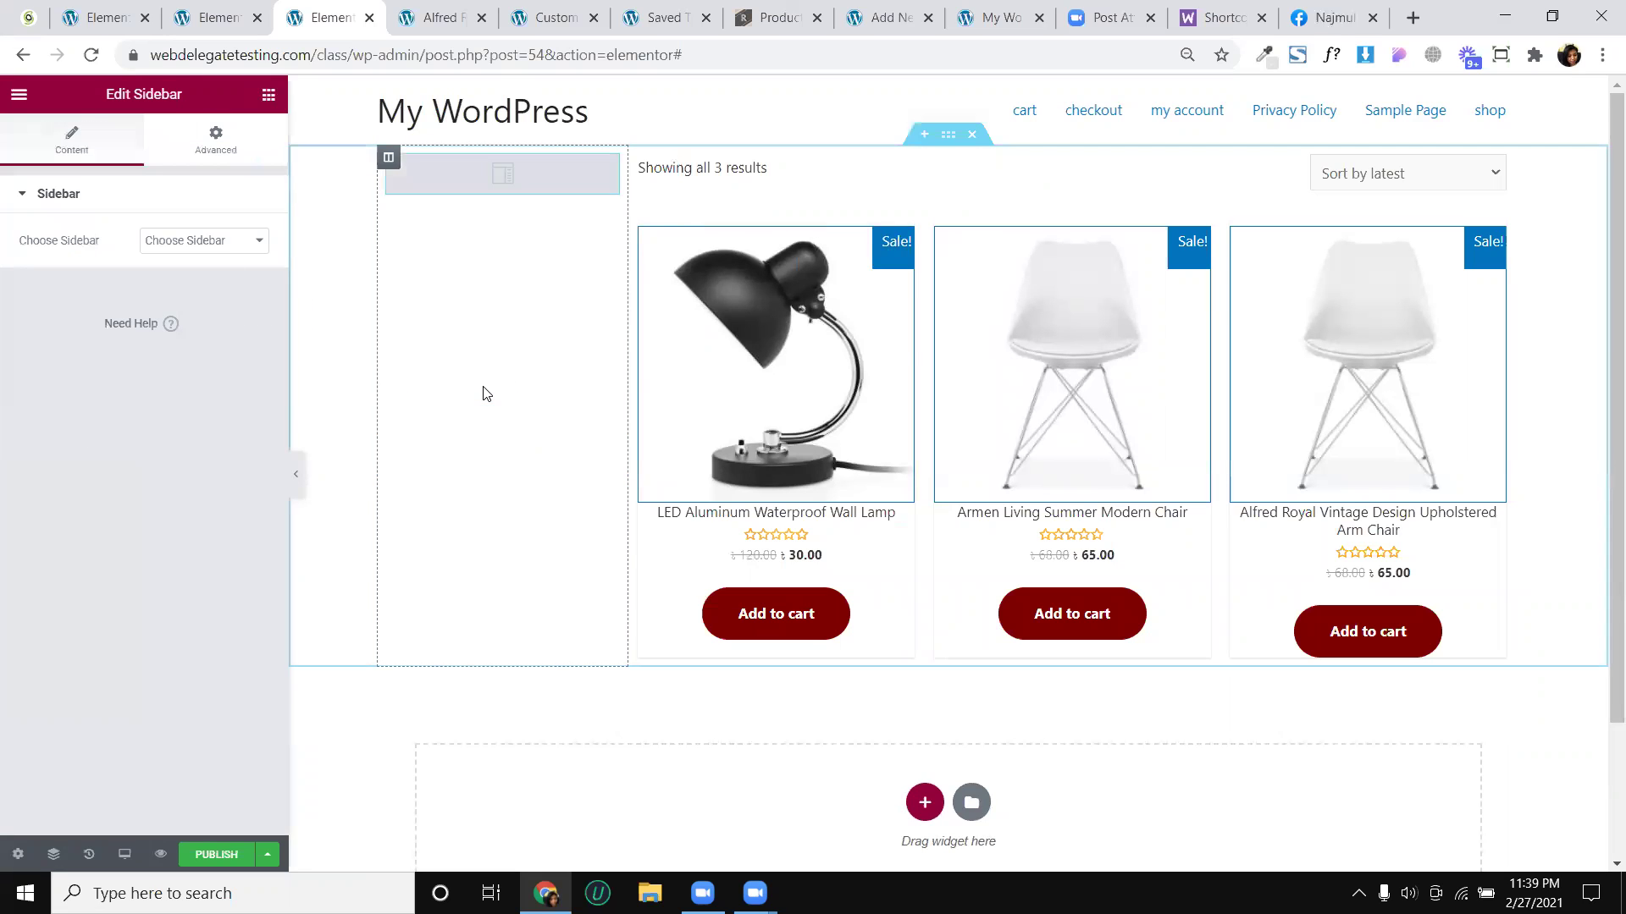
# Try Main Sidebar as the Sidebar widget's source, and switch it to WooCommerce Sidebar
pyautogui.click(205, 241)
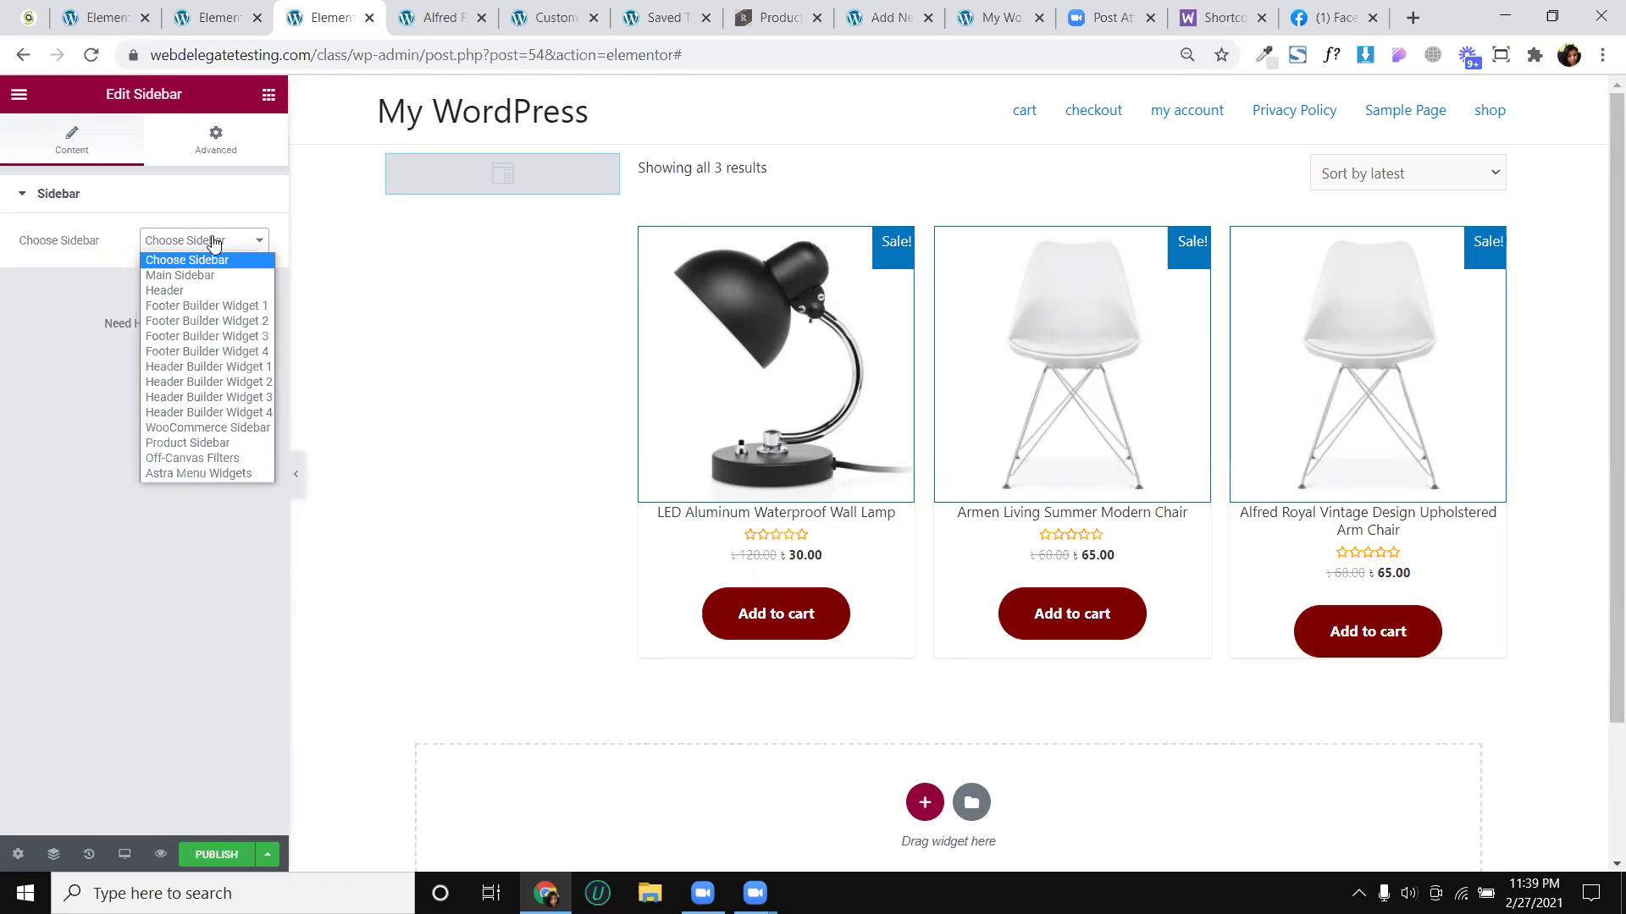
pyautogui.click(216, 247)
pyautogui.click(217, 250)
pyautogui.click(213, 276)
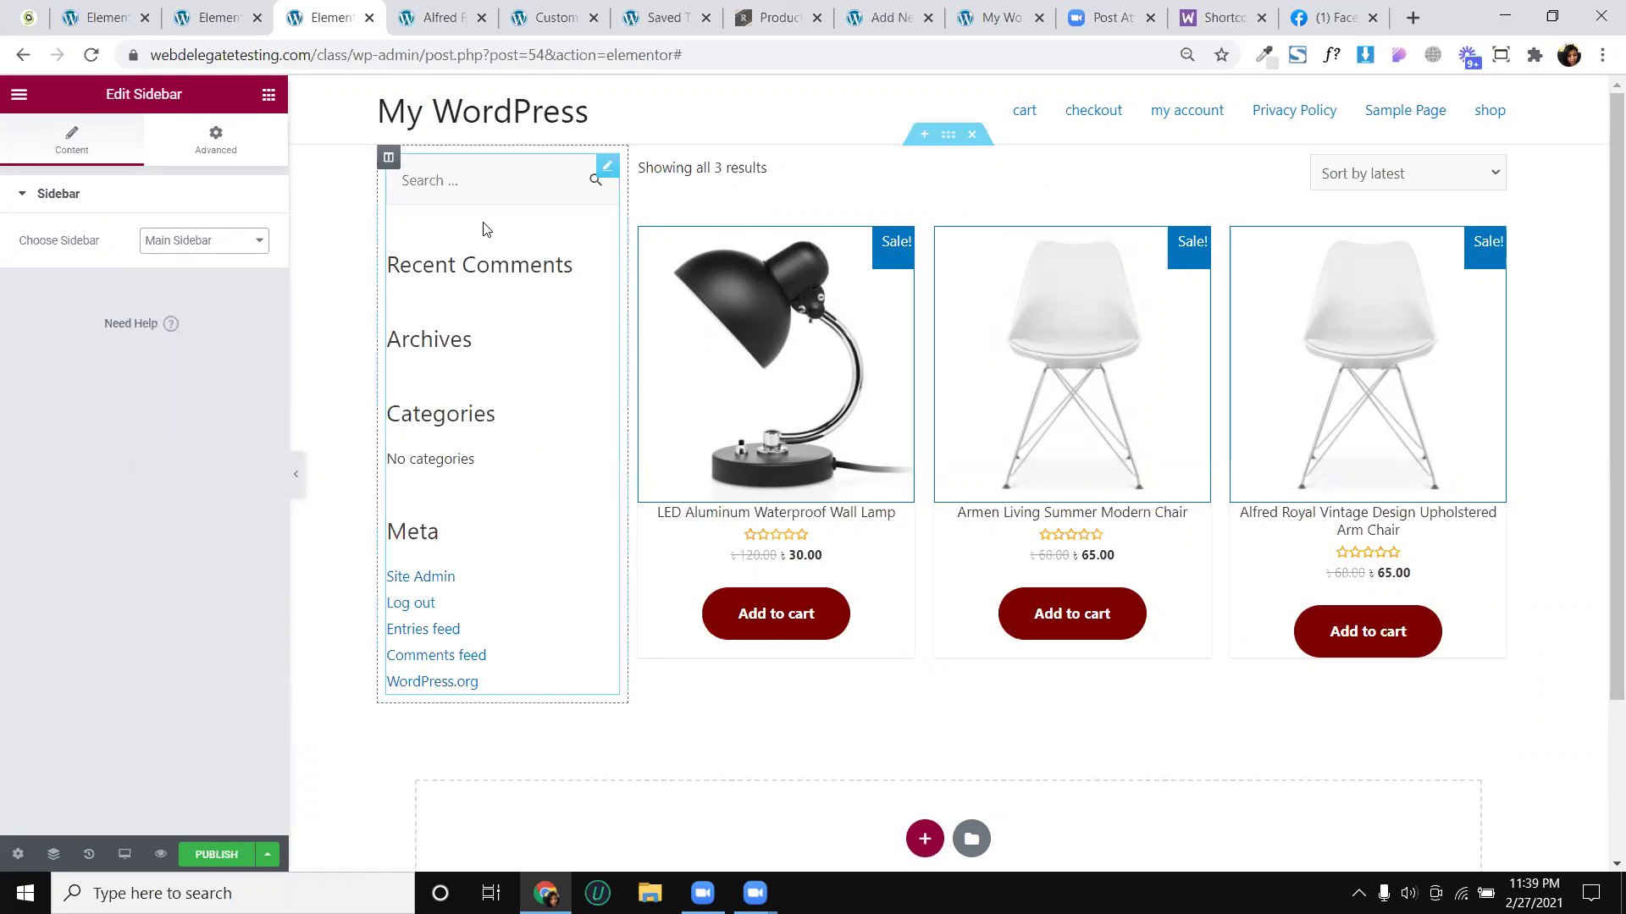
pyautogui.click(183, 240)
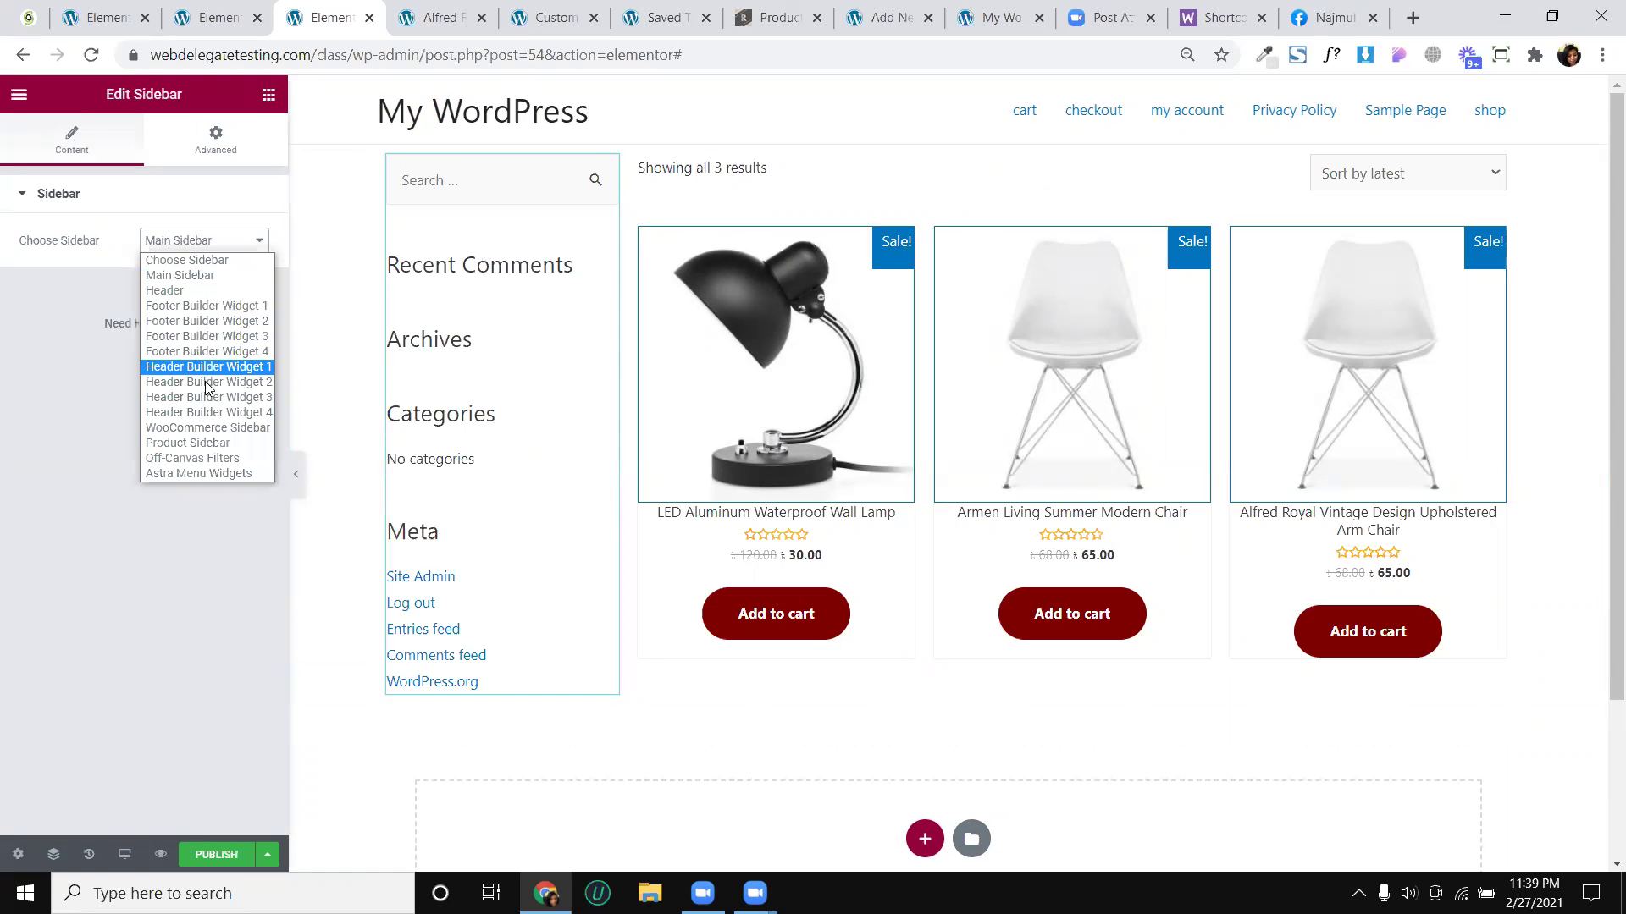
pyautogui.click(191, 427)
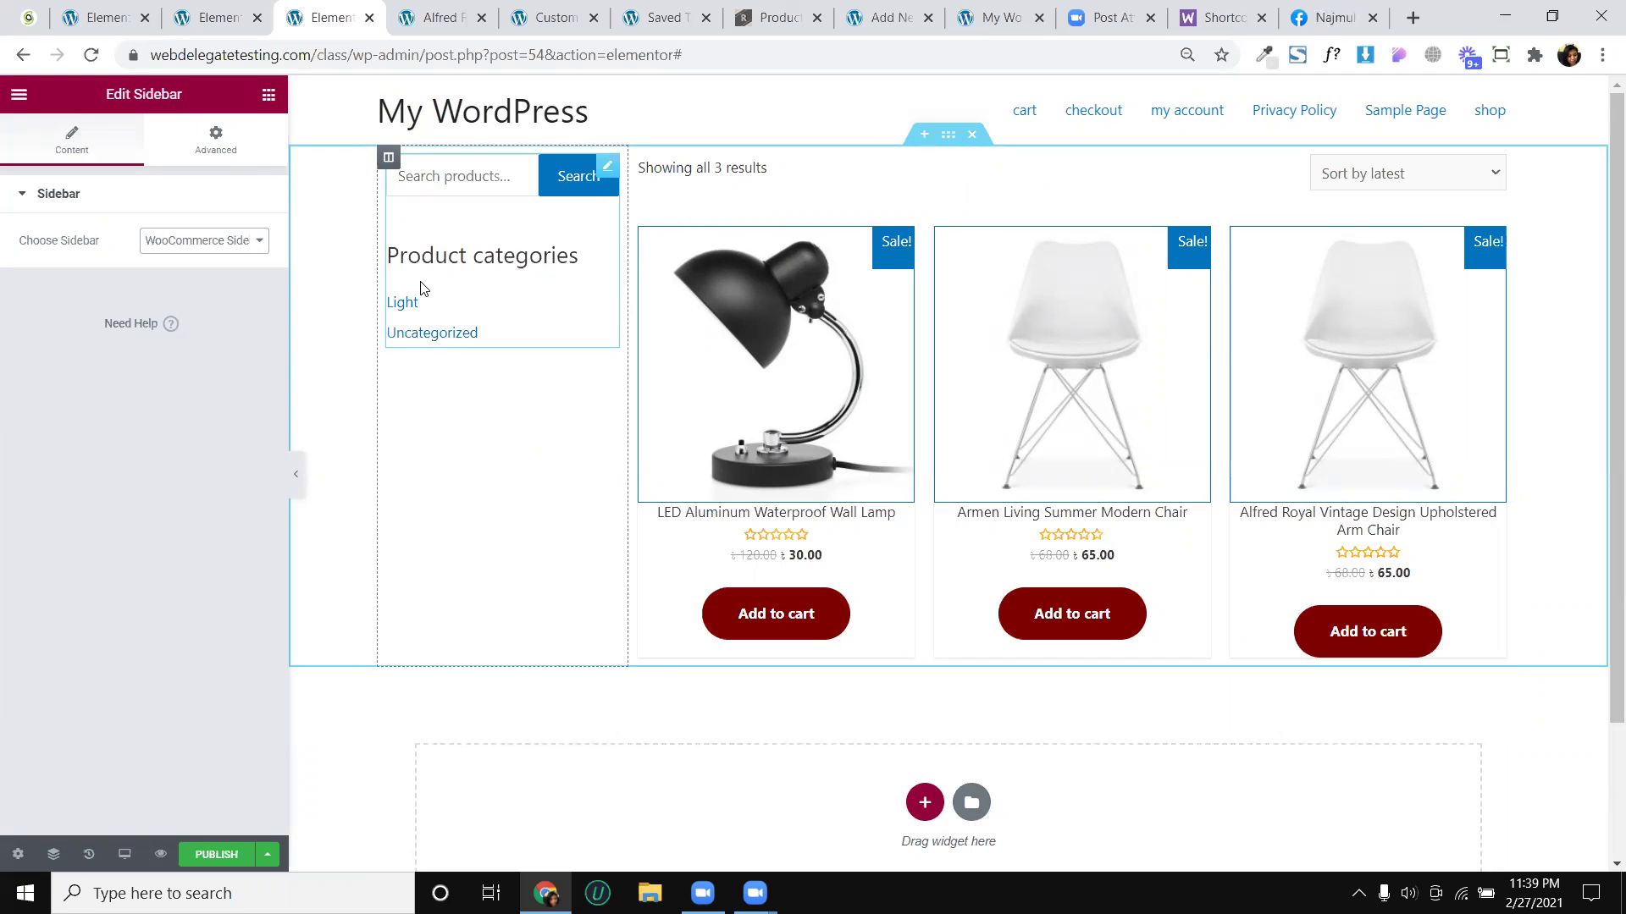
# Find the Product Search widget by searching for "sea" and add it below the WooCommerce sidebar
pyautogui.click(269, 93)
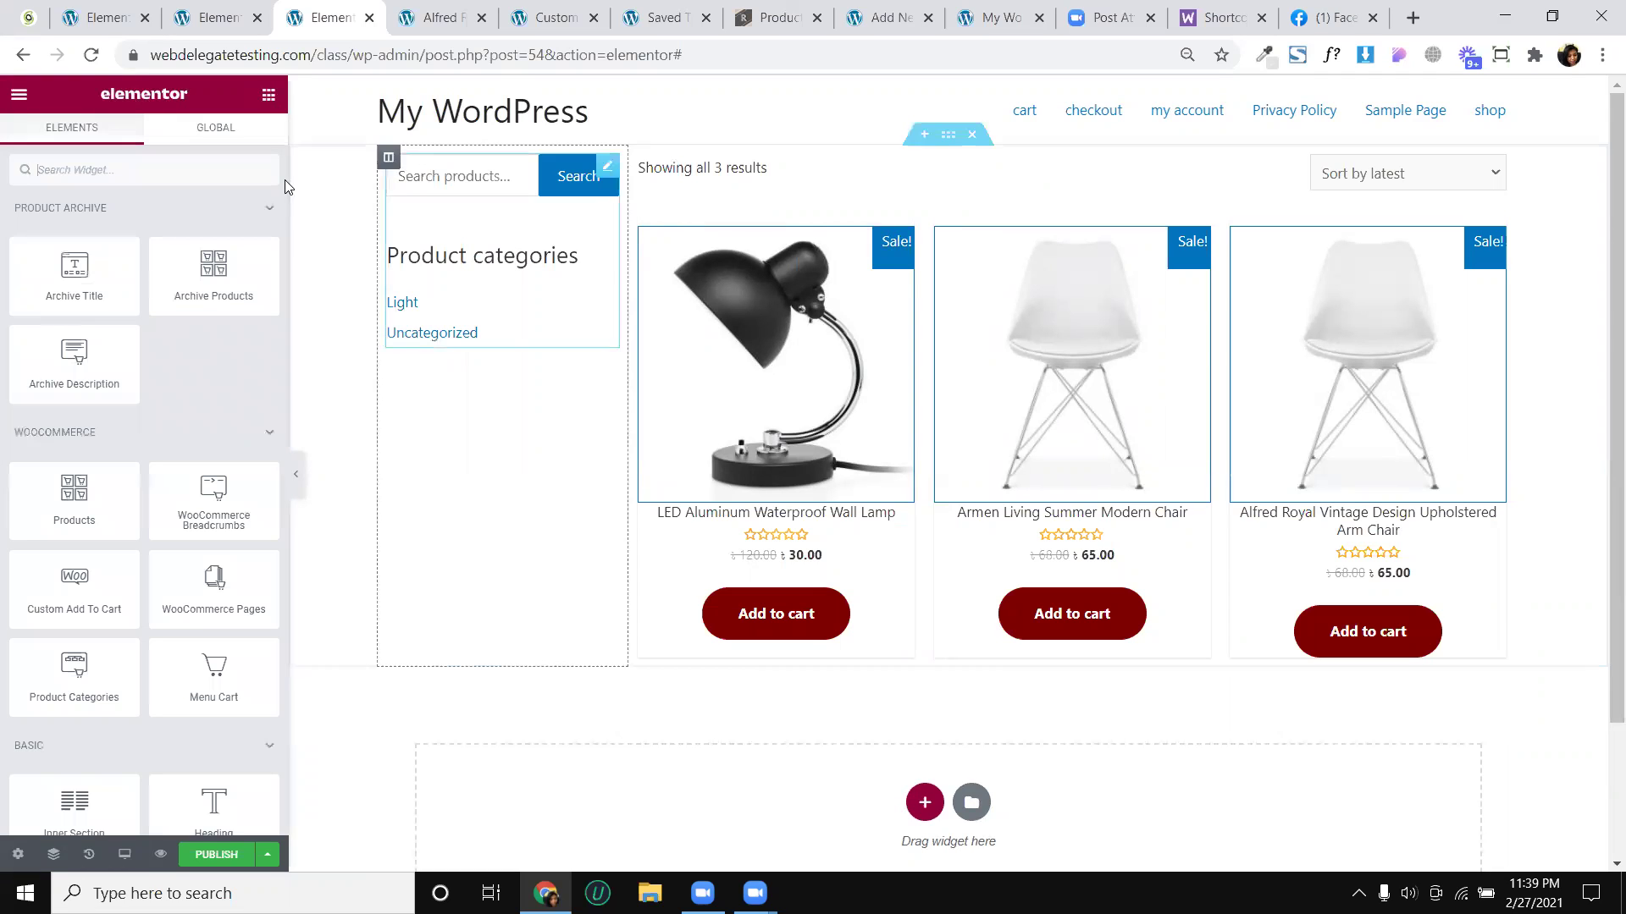
pyautogui.click(193, 179)
pyautogui.write('sea')
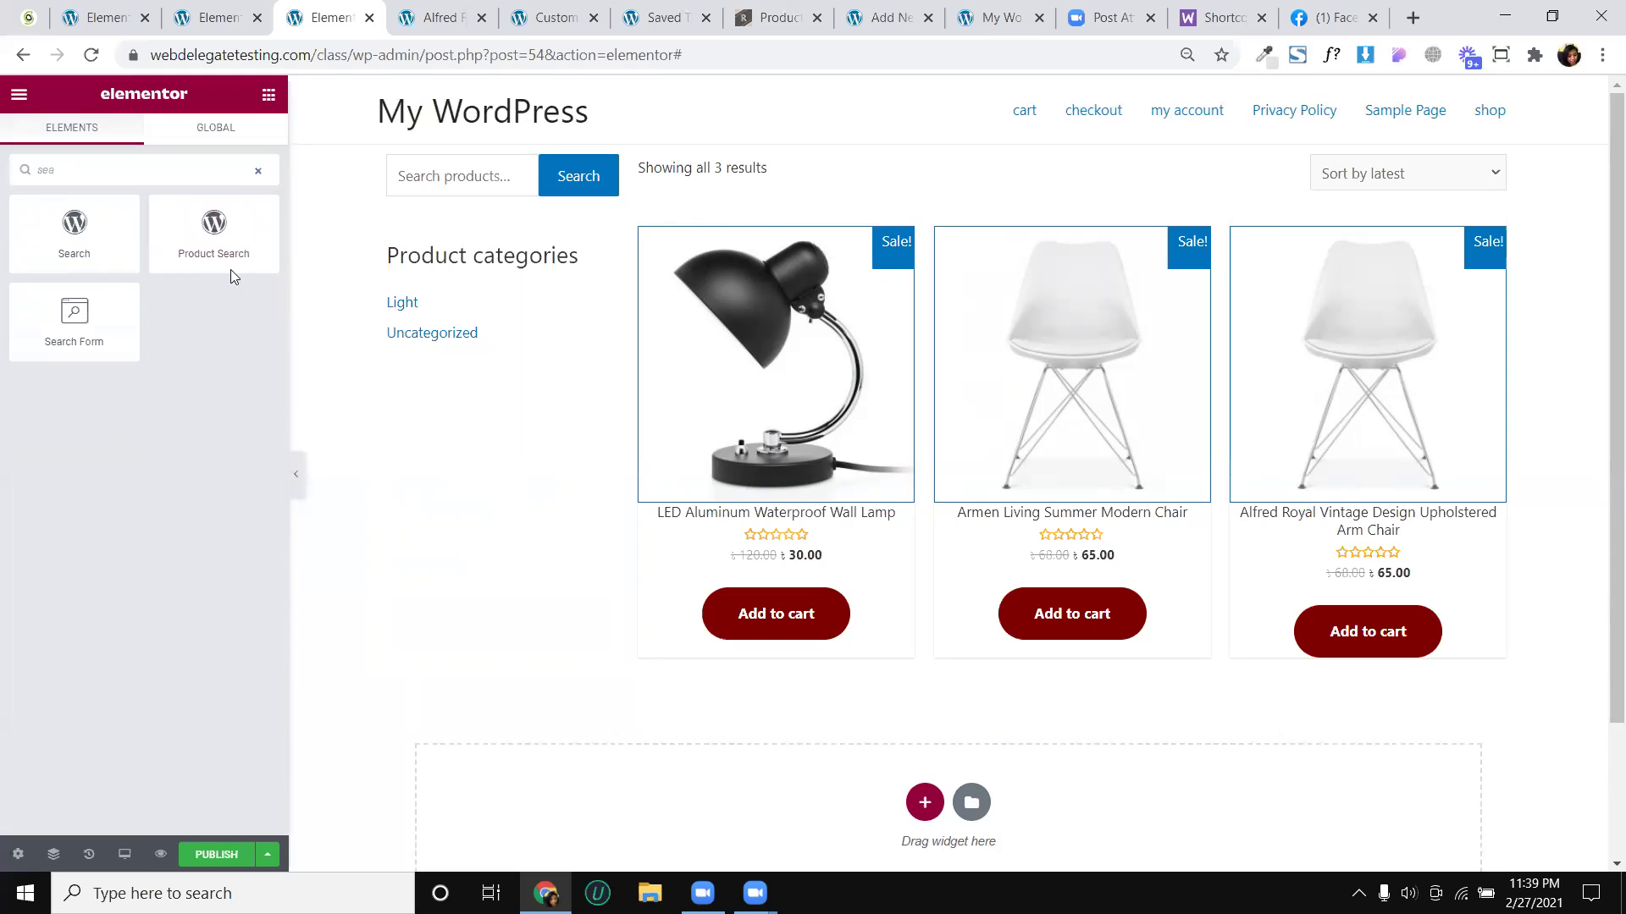
pyautogui.moveTo(201, 247); pyautogui.dragTo(435, 337)
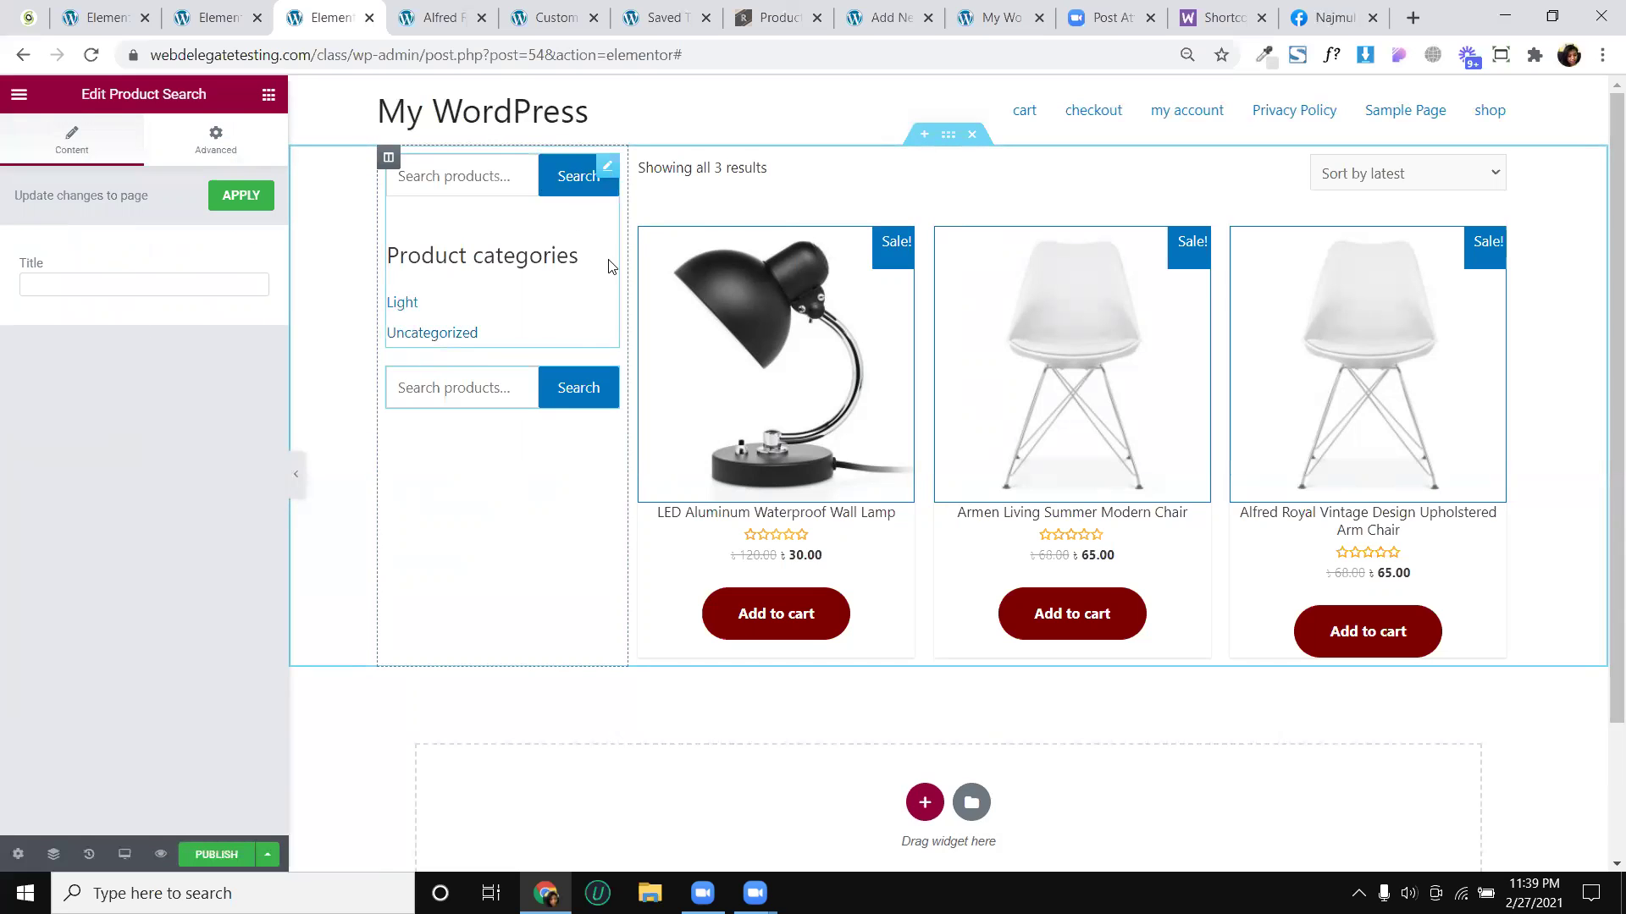
# Title the Product Search widget "Search product" and apply the change
pyautogui.click(232, 288)
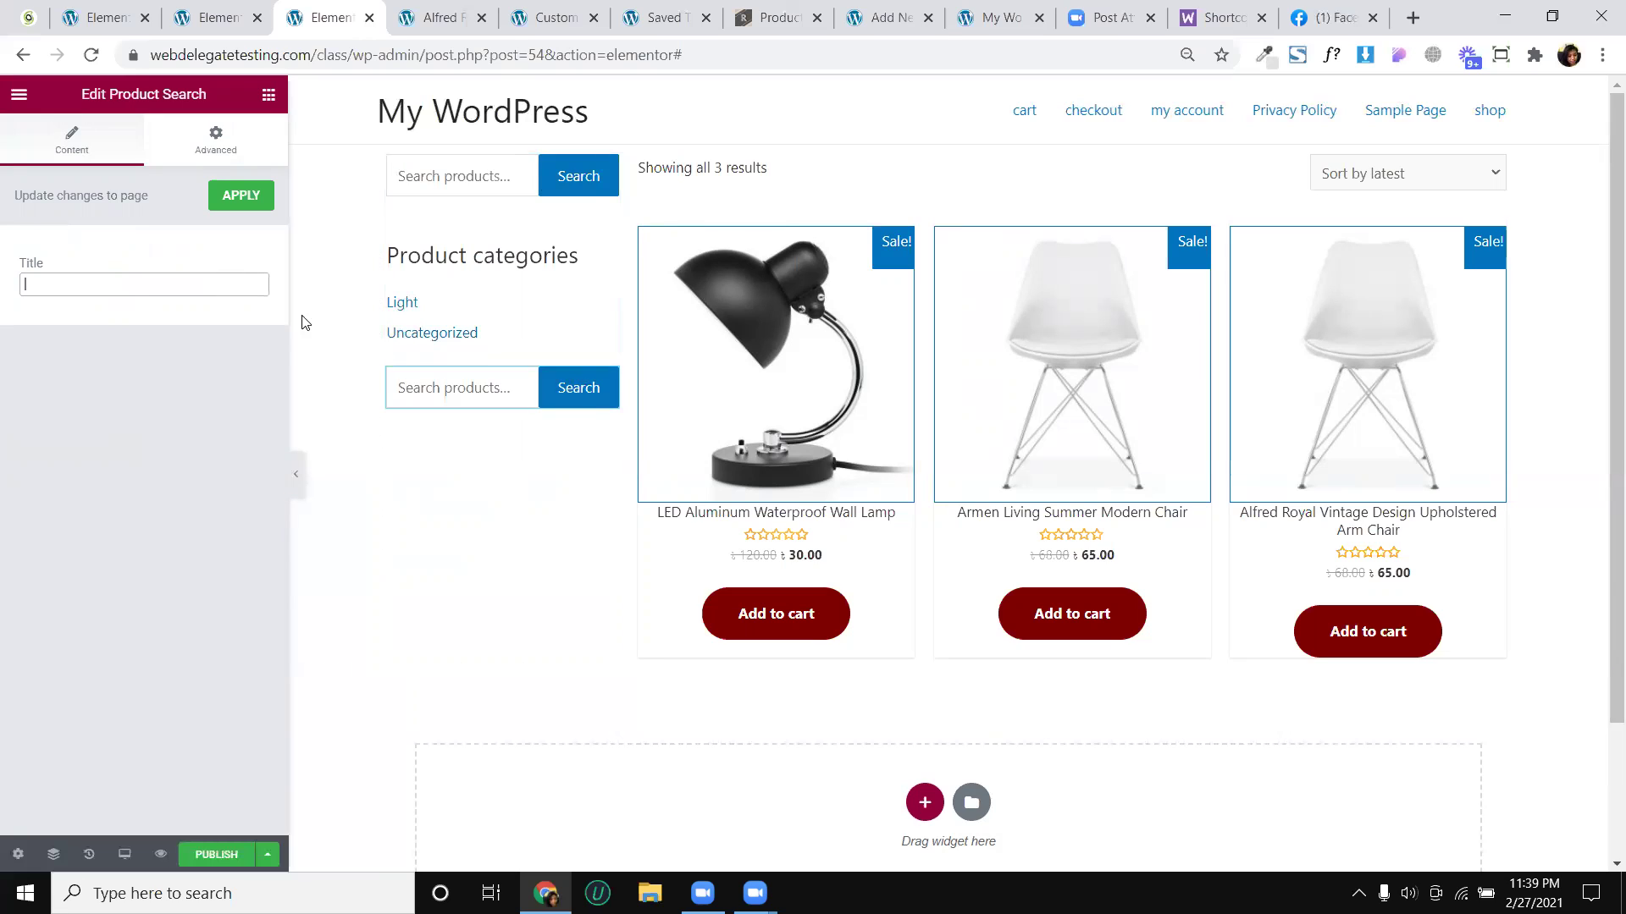
pyautogui.write('Search')
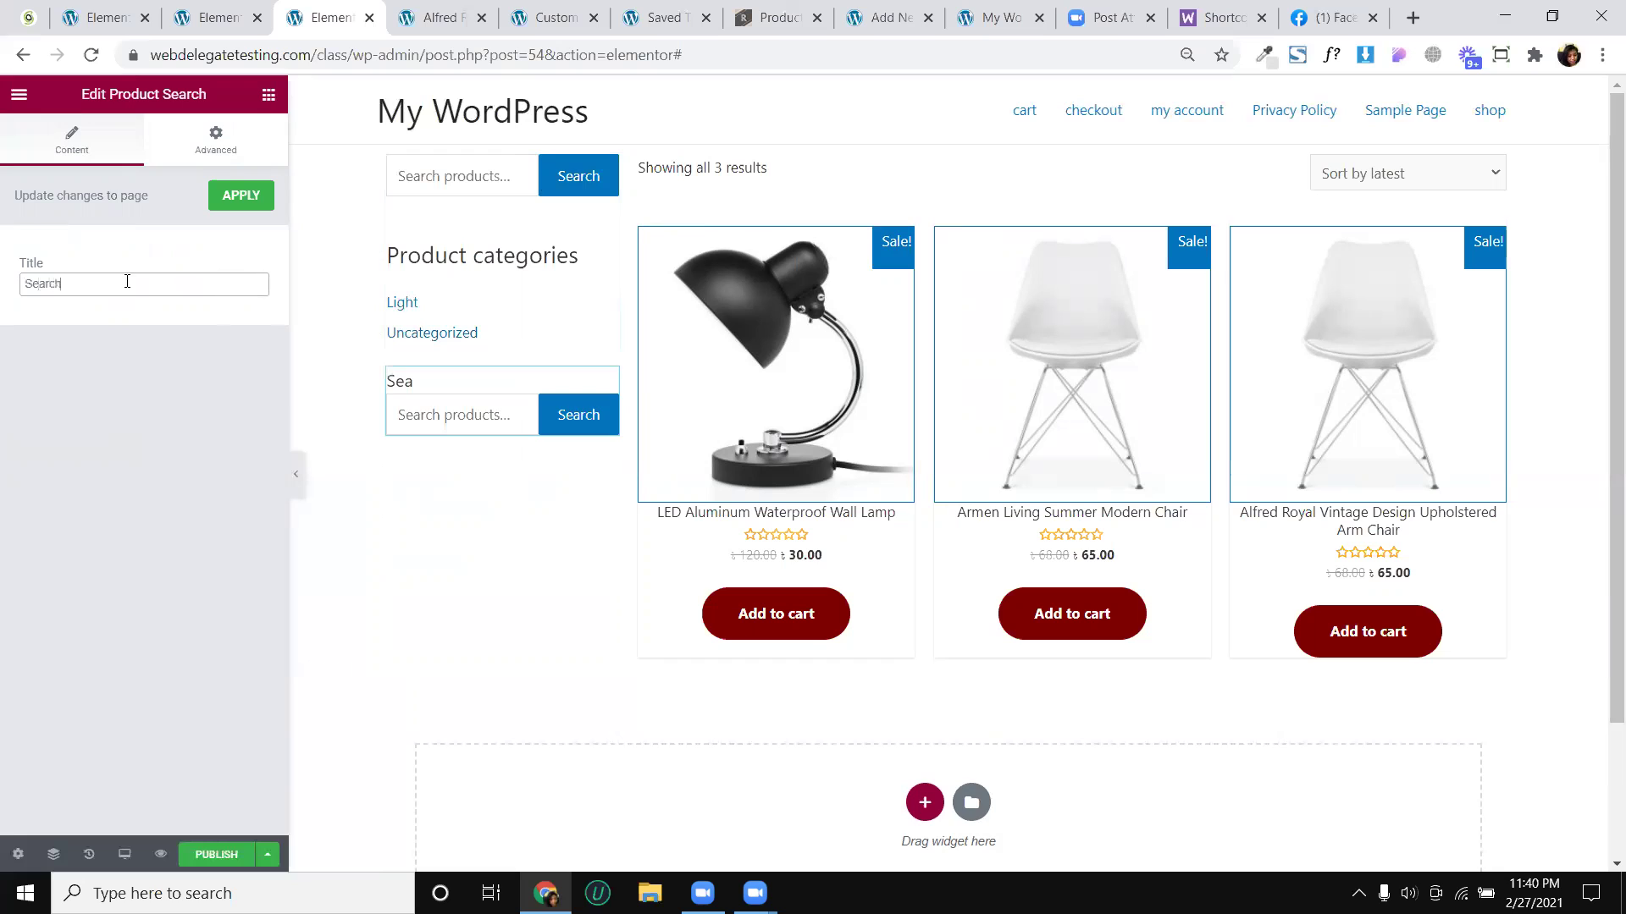
pyautogui.write(' product')
pyautogui.click(240, 194)
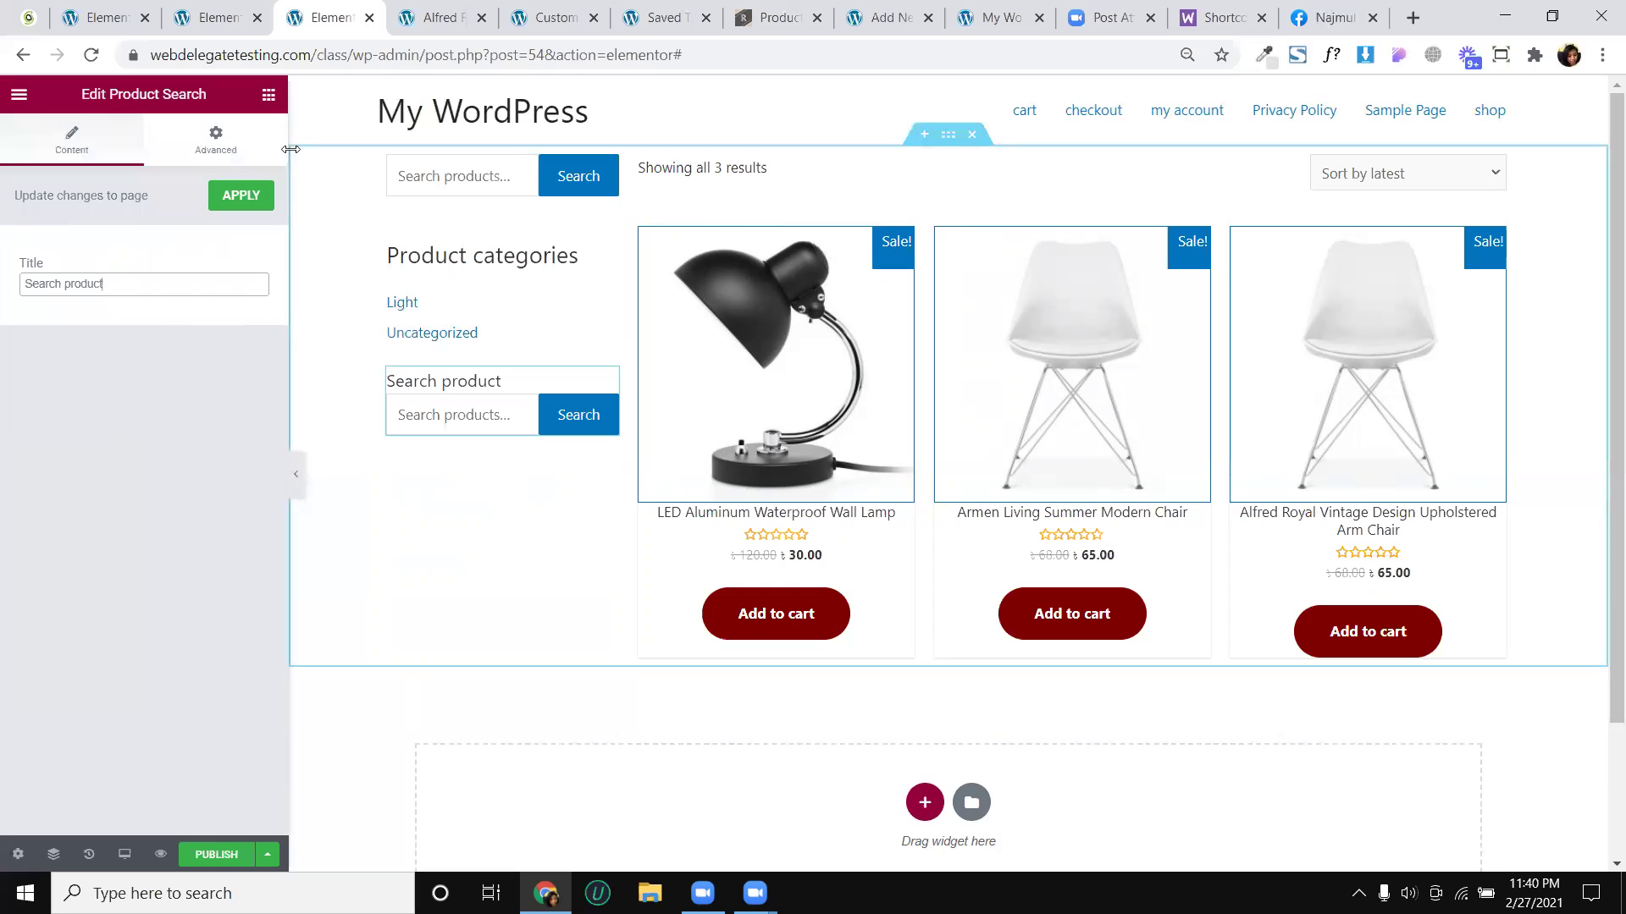
# Find the Filter Products by Price widget by searching for "price" and add it below the product search in the narrow column
pyautogui.click(267, 98)
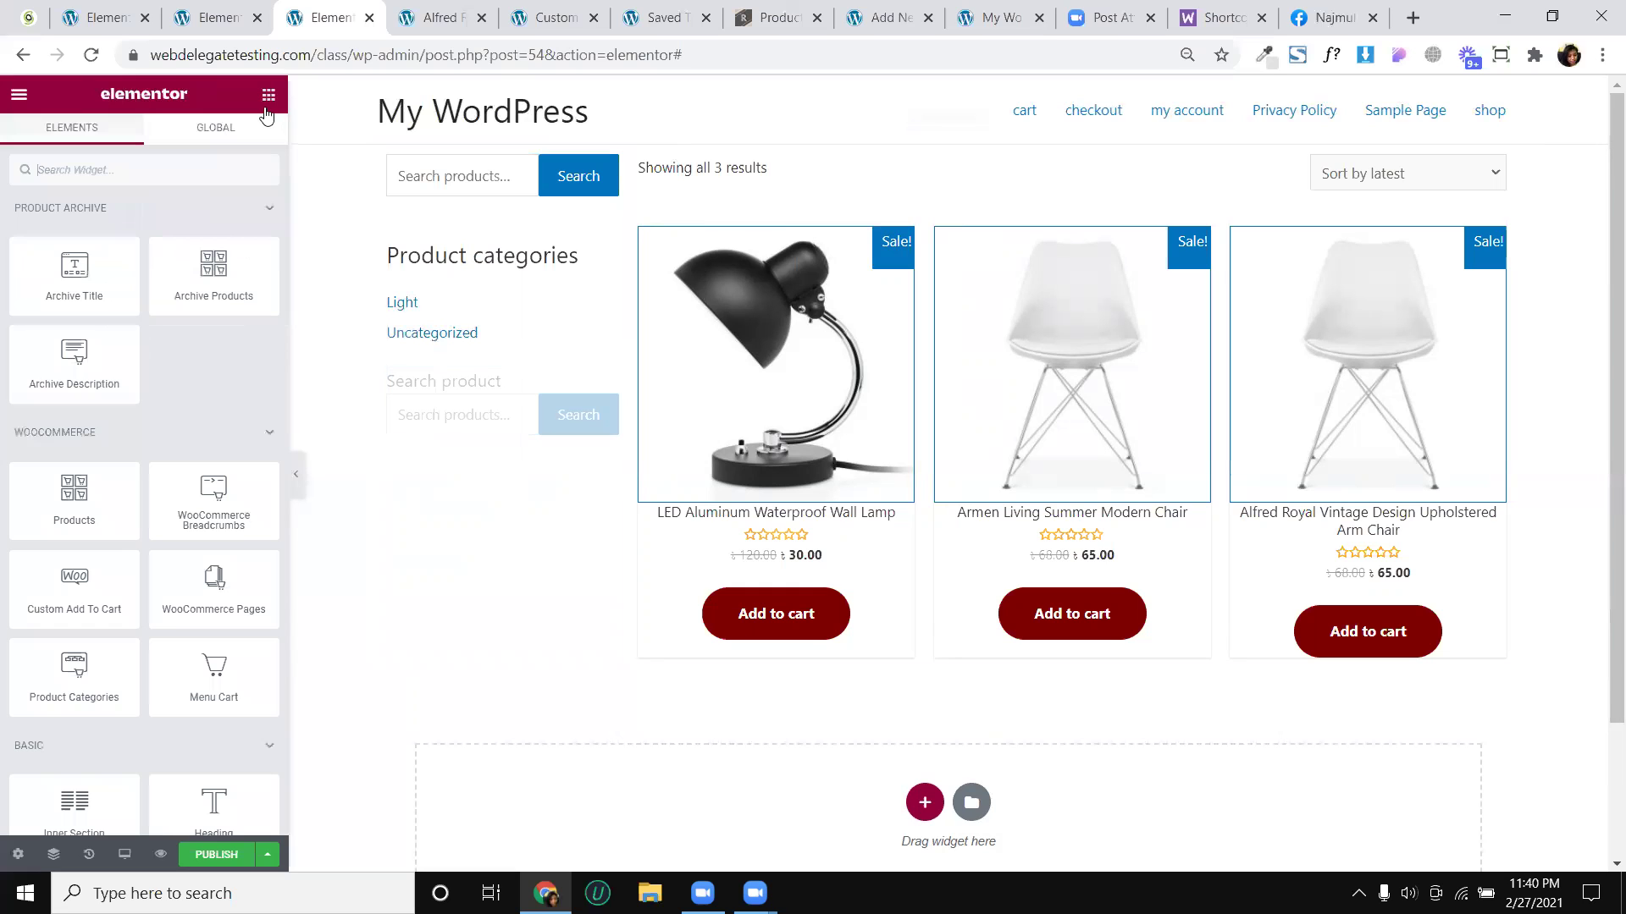
pyautogui.click(120, 171)
pyautogui.write('price')
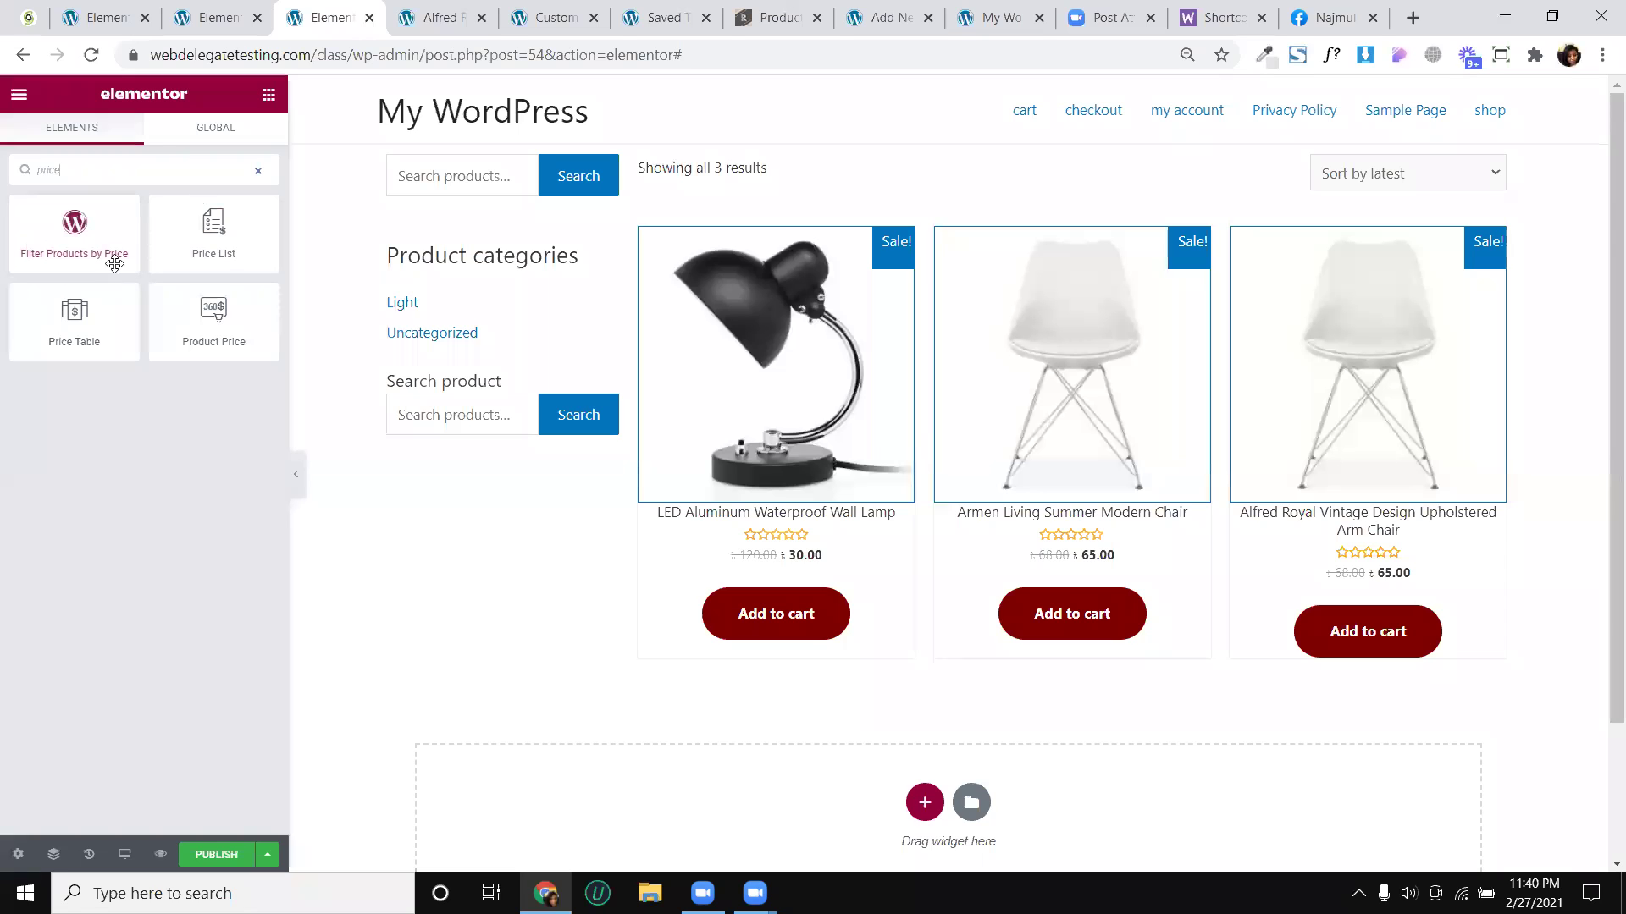
pyautogui.moveTo(102, 254); pyautogui.dragTo(475, 438)
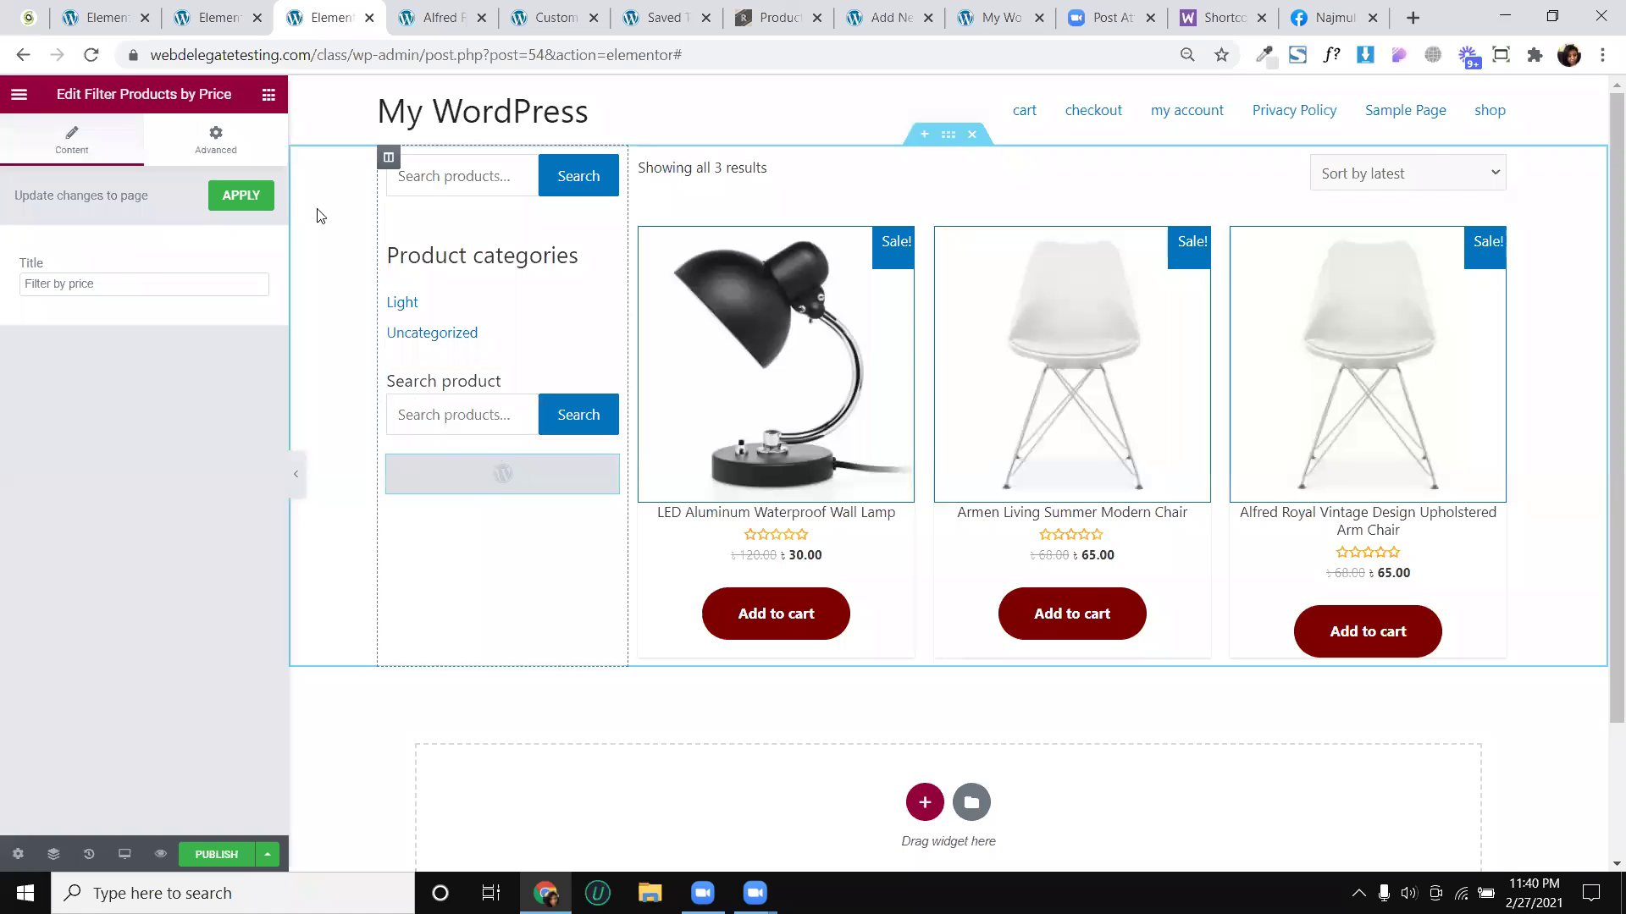
# Find the WooCommerce Product Categories widget by searching for "cate" and add it below the price filter
pyautogui.click(270, 94)
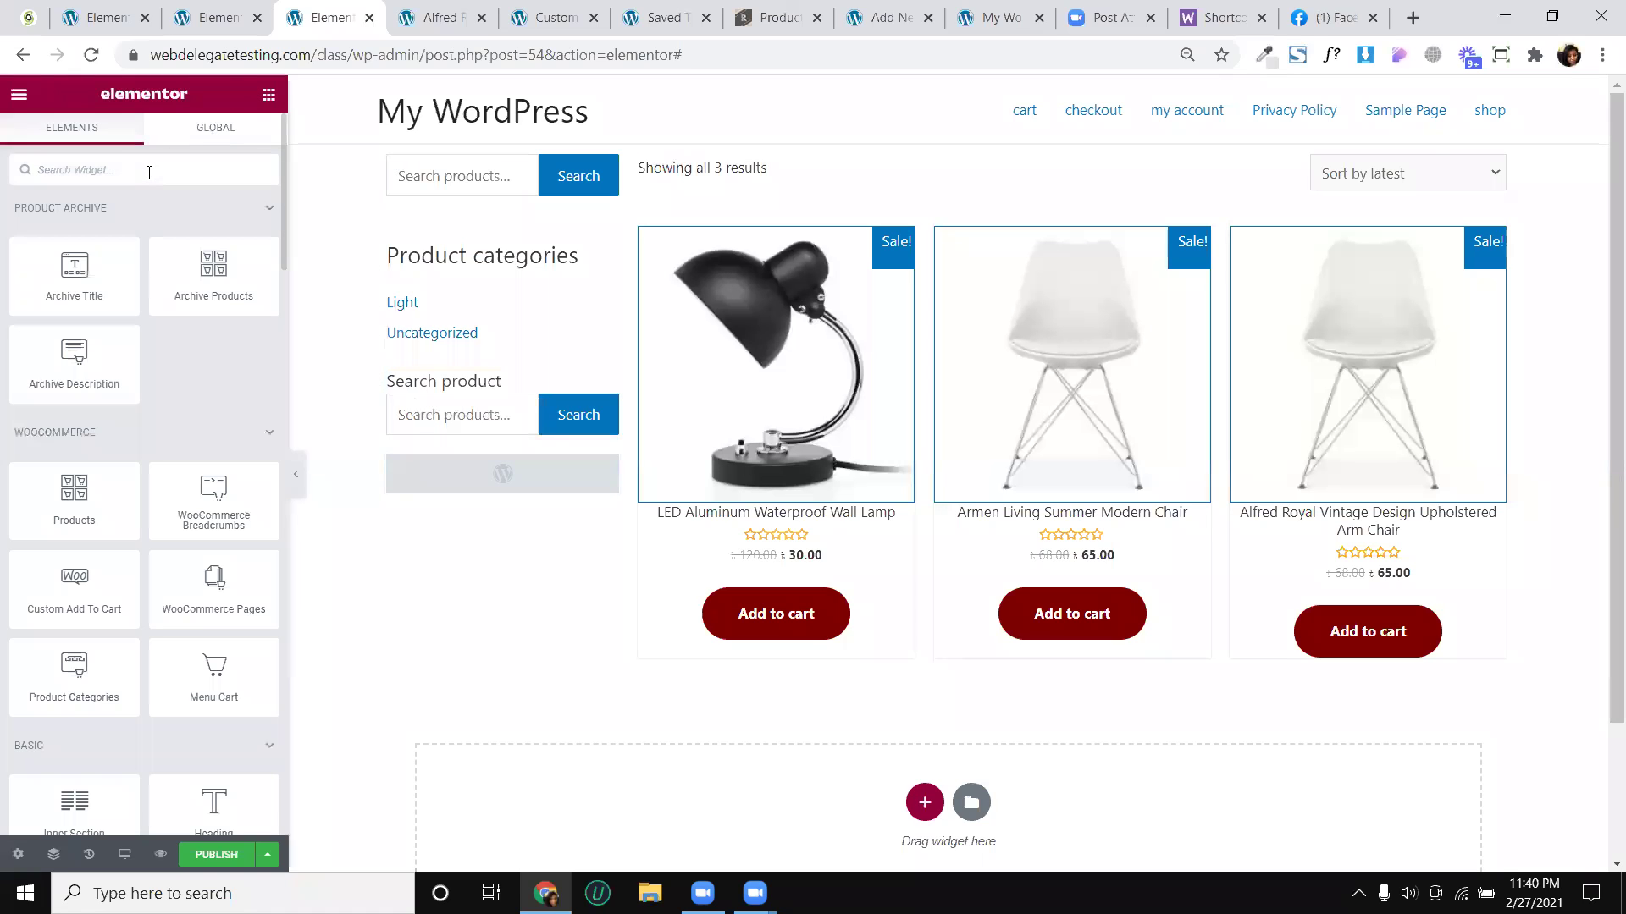
pyautogui.write('cate')
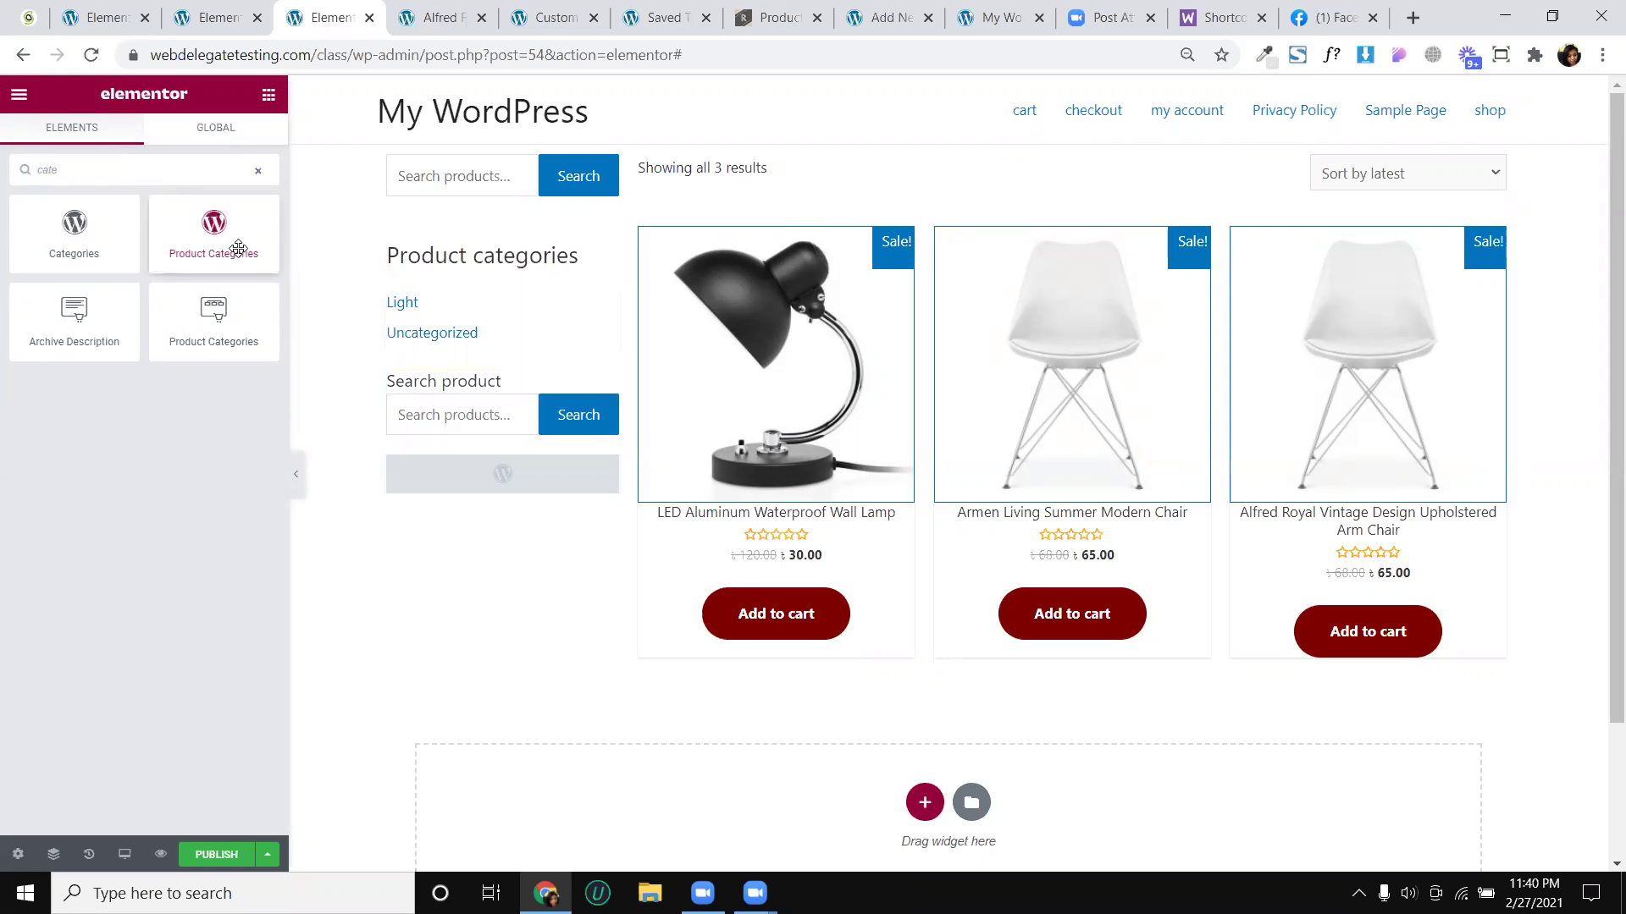
pyautogui.moveTo(218, 322); pyautogui.dragTo(521, 504)
pyautogui.scroll(-1, 571, 497)
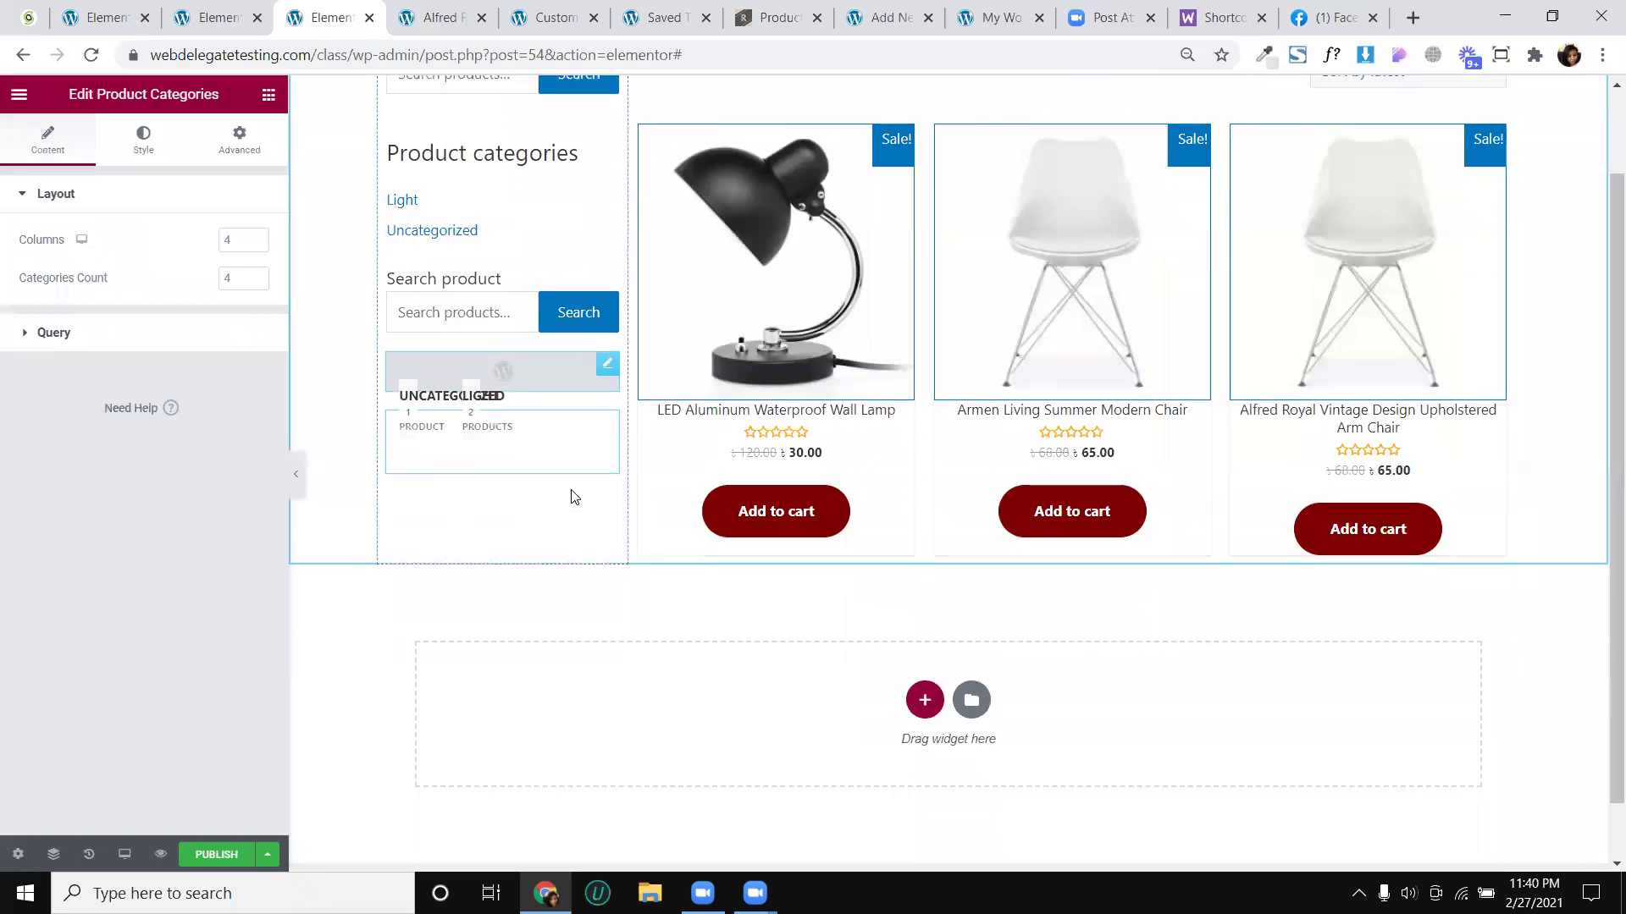
pyautogui.scroll(-1, 575, 498)
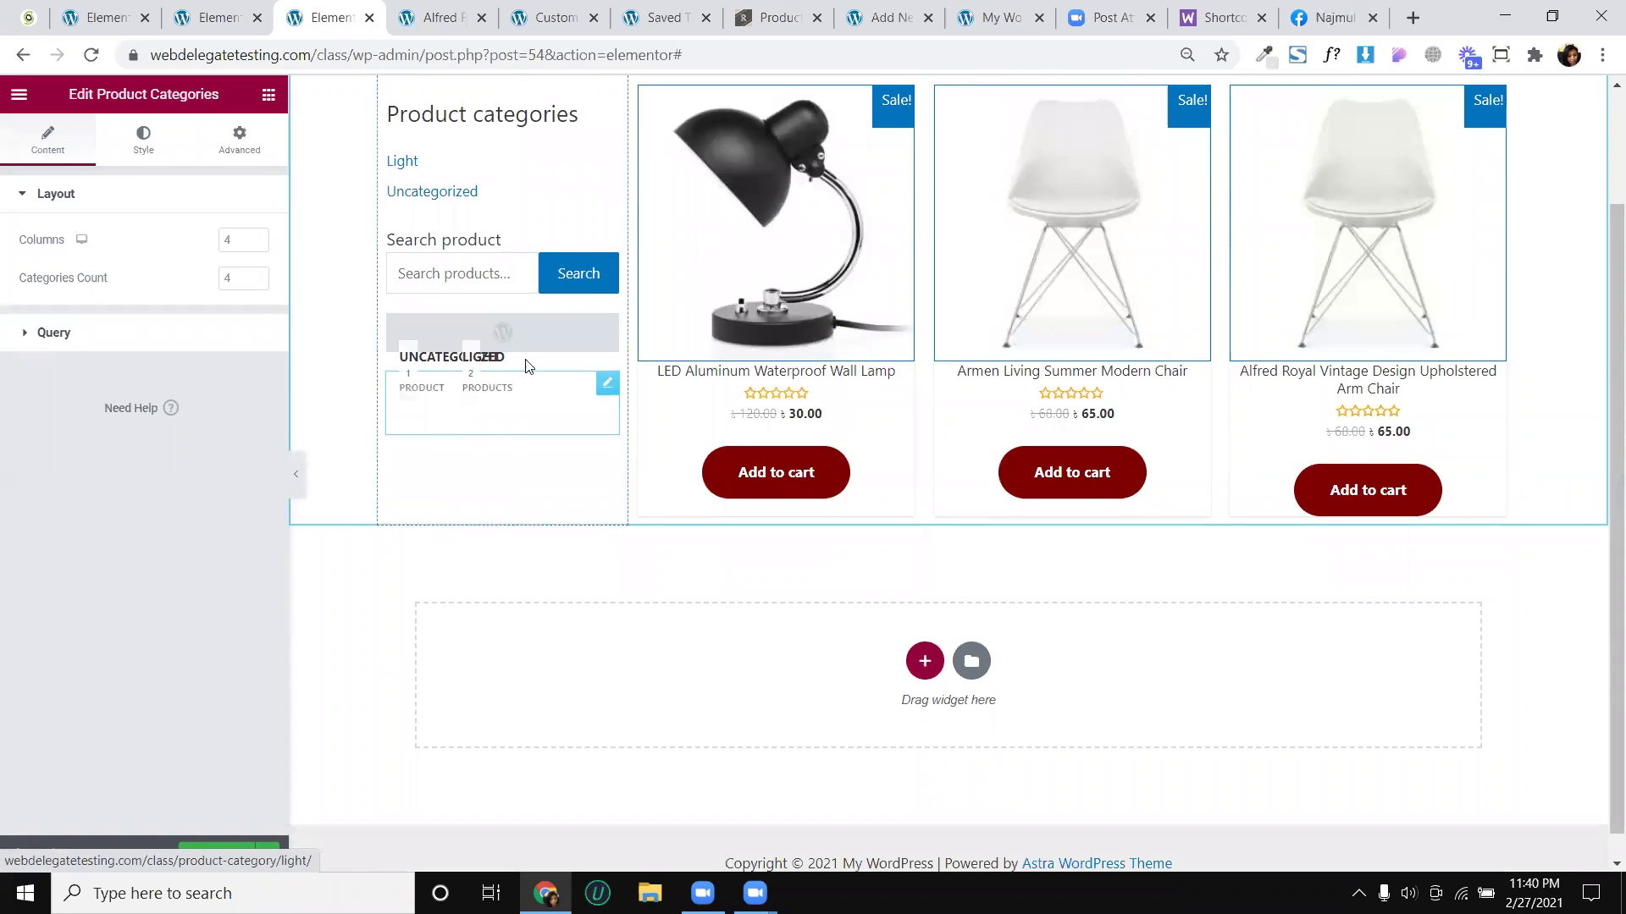
# Move the Product Categories widget out of the narrow column to below the product listing
pyautogui.moveTo(609, 383); pyautogui.dragTo(992, 508)
pyautogui.scroll(-2, 995, 508)
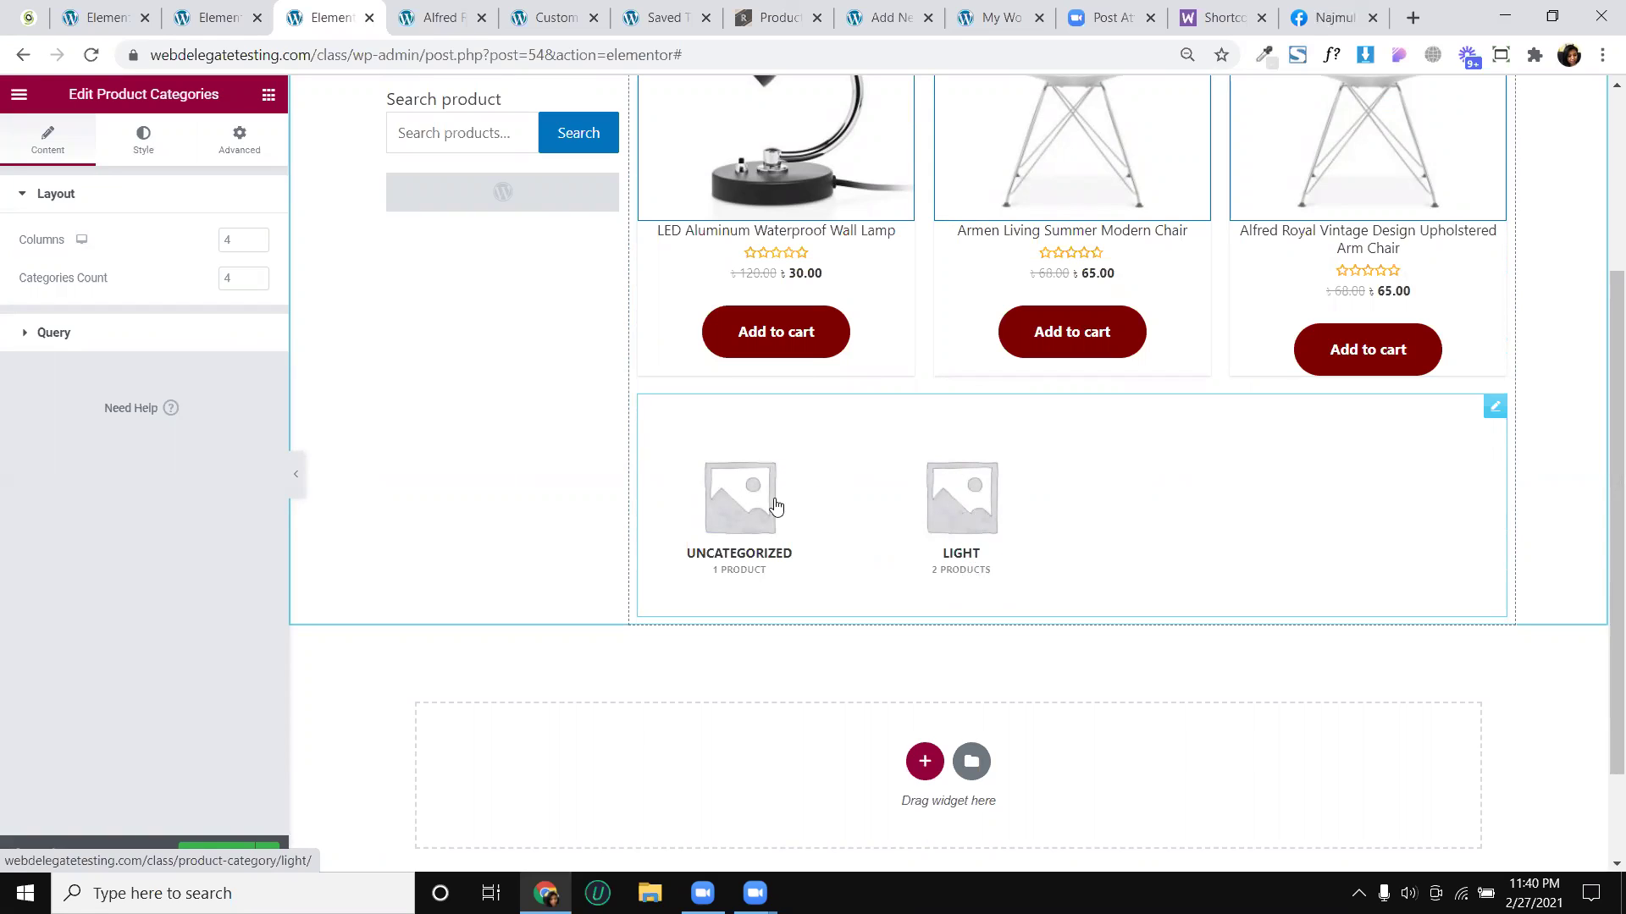
pyautogui.scroll(2, 631, 451)
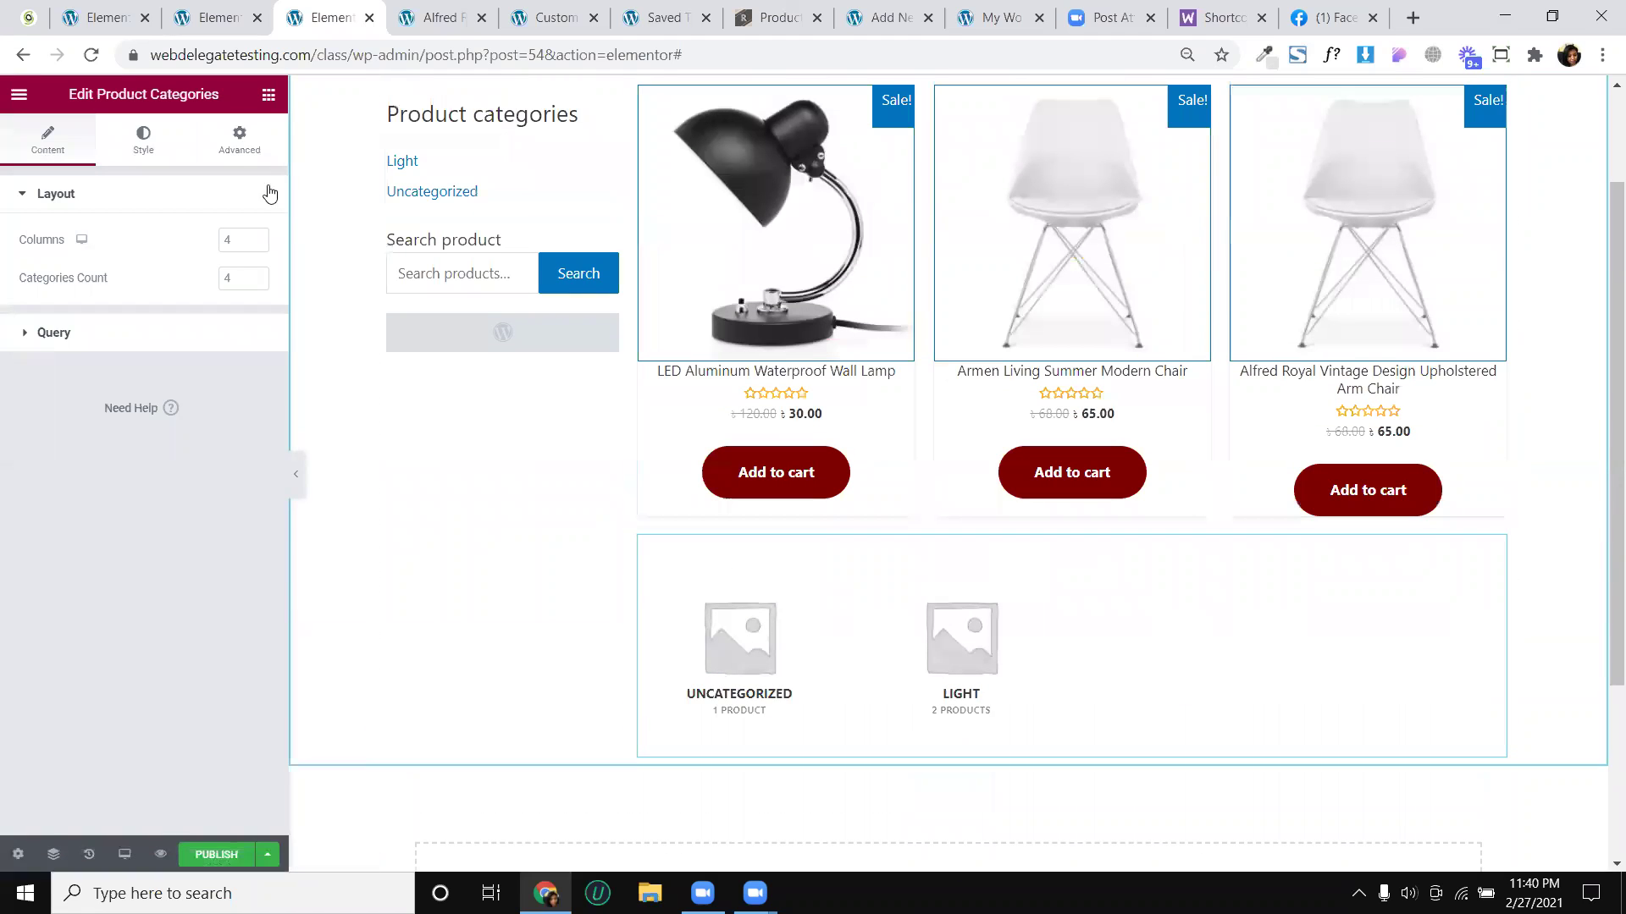
pyautogui.click(478, 338)
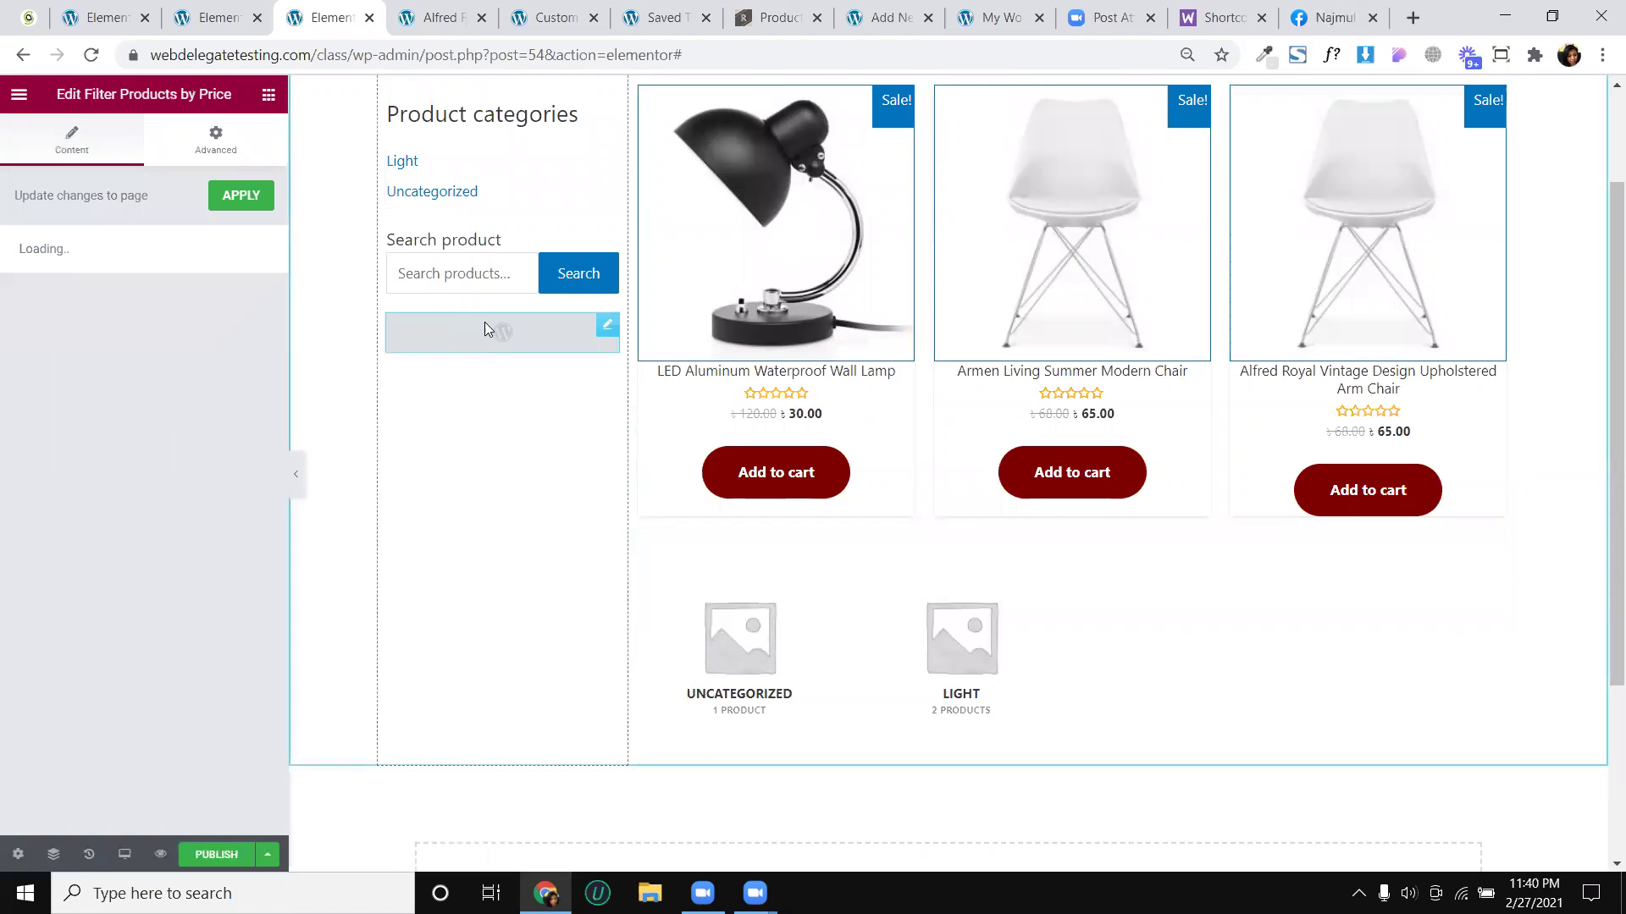
# Publish the template with a display condition that includes the Shop Page
pyautogui.click(210, 855)
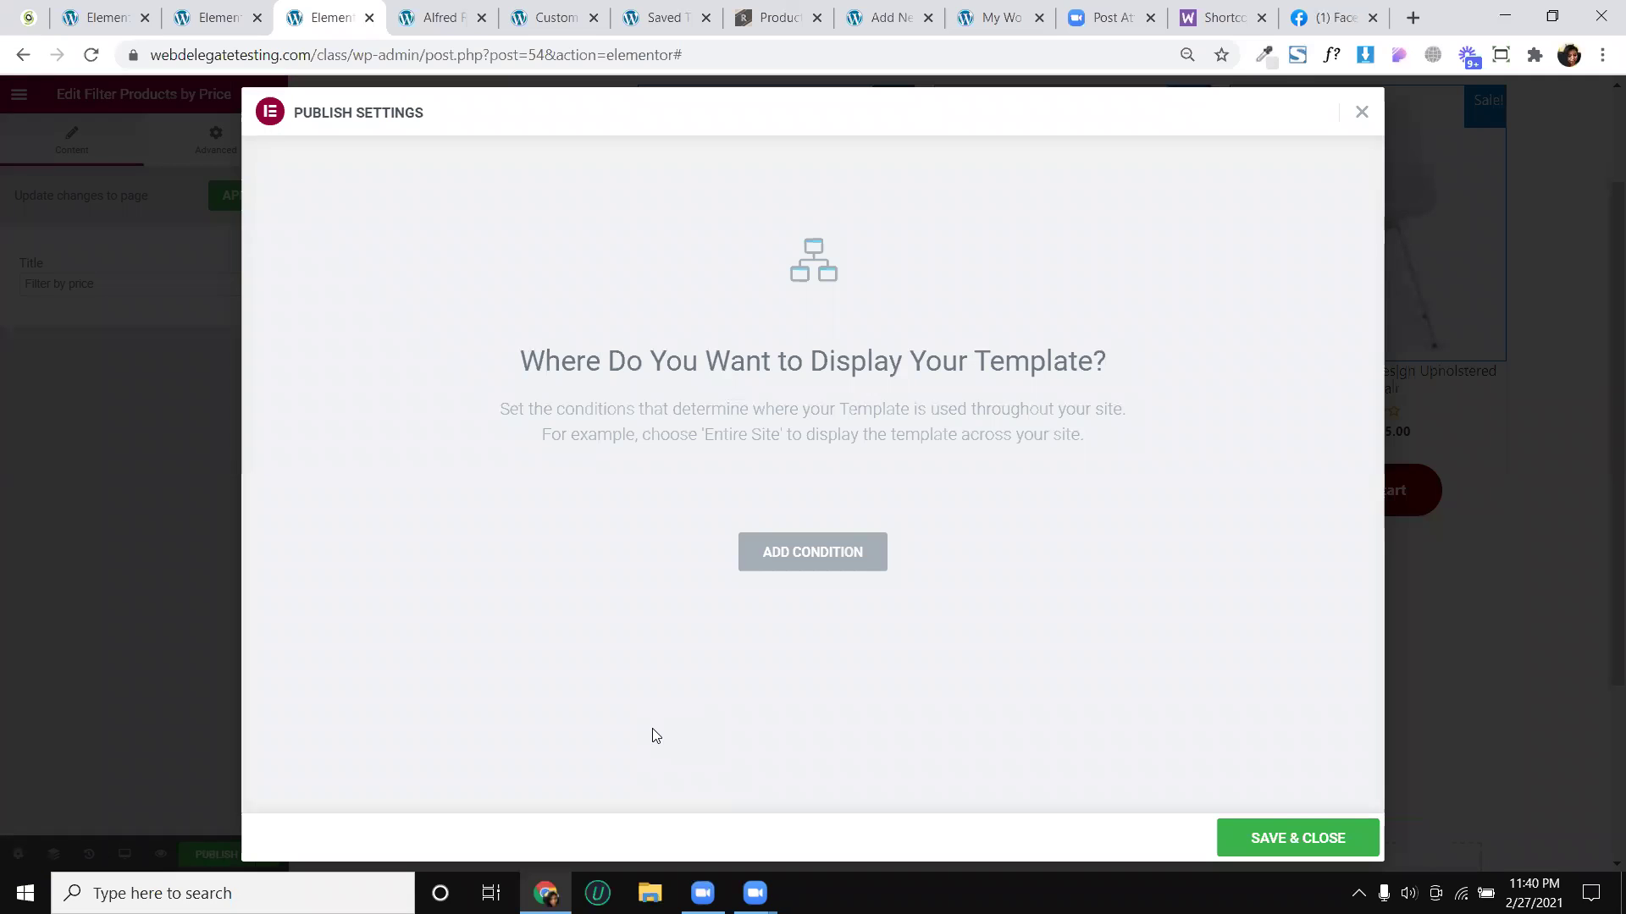
pyautogui.click(812, 552)
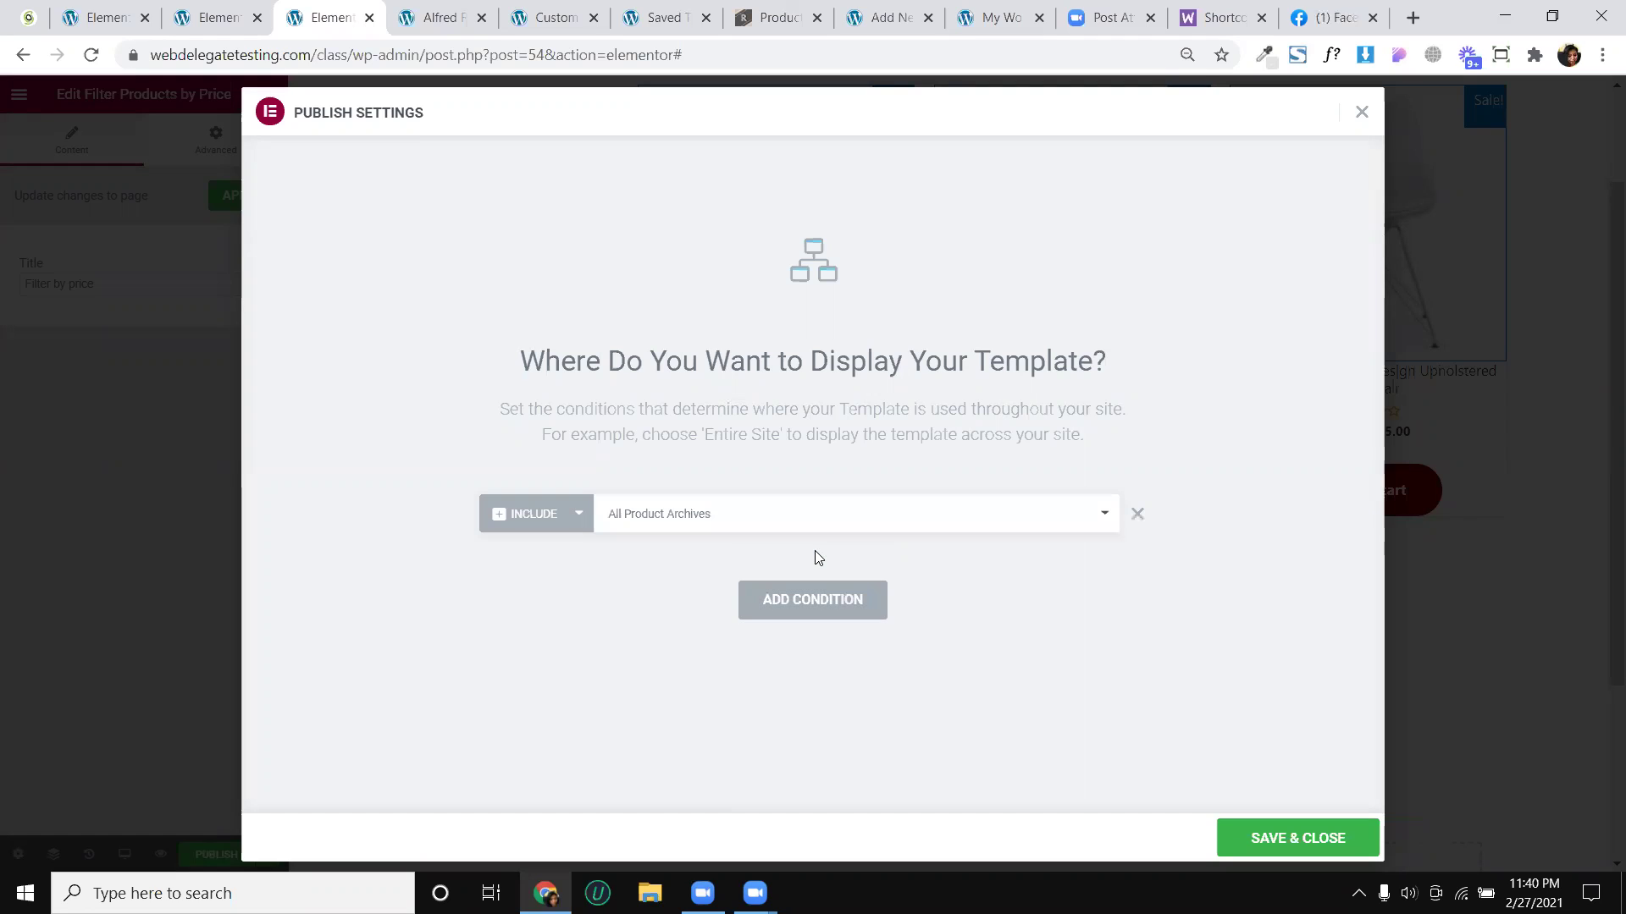
pyautogui.click(679, 526)
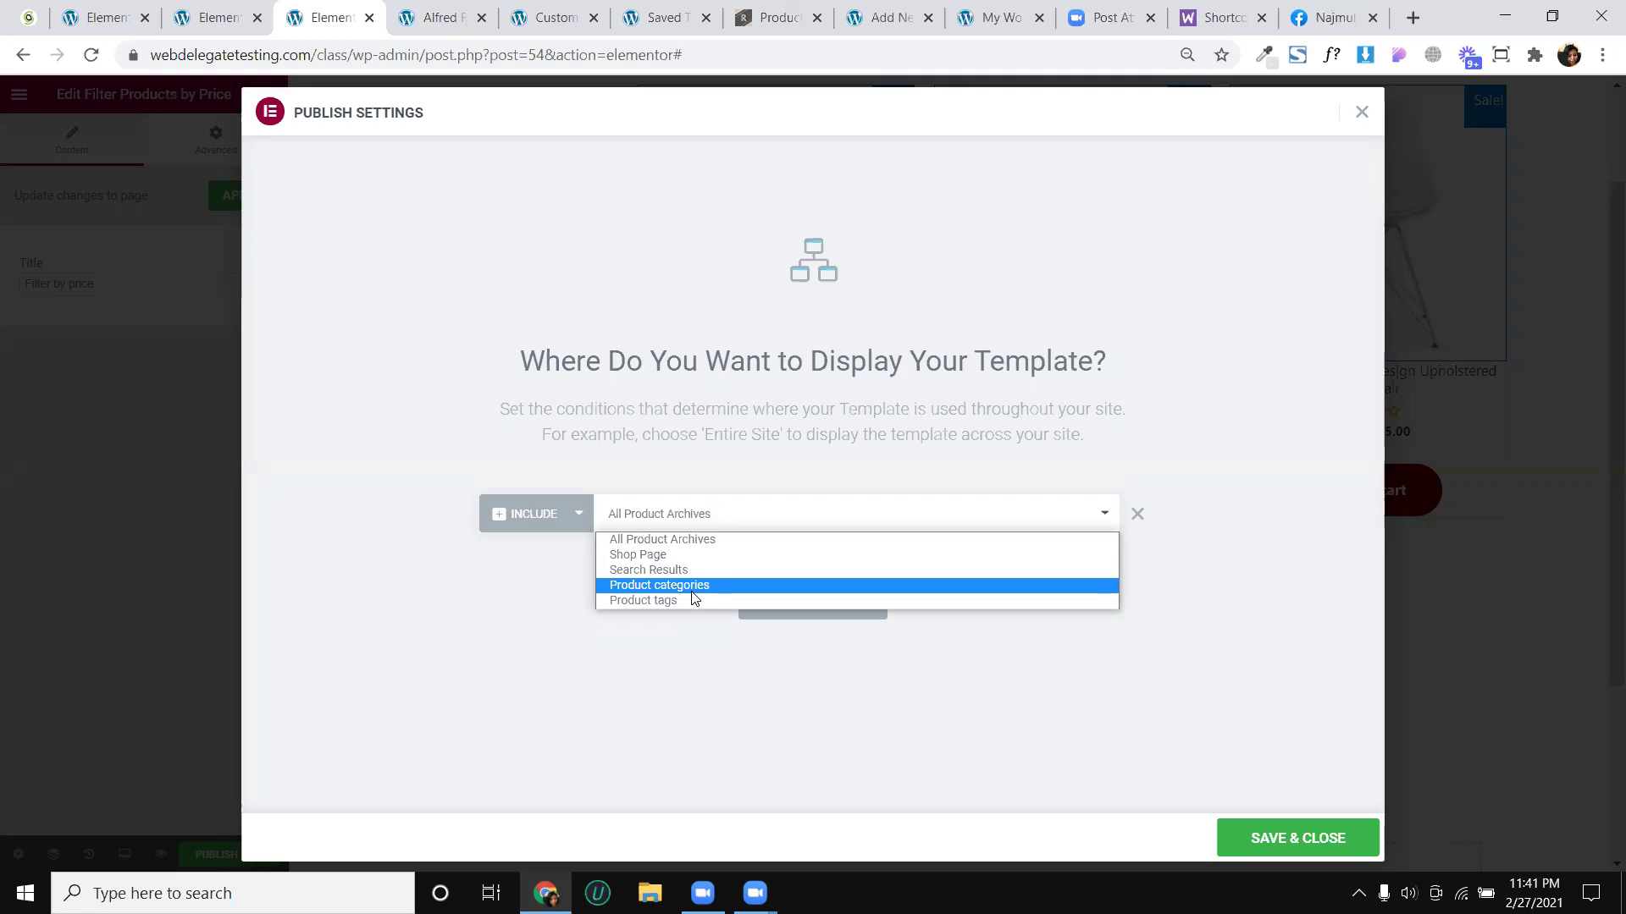
pyautogui.click(672, 554)
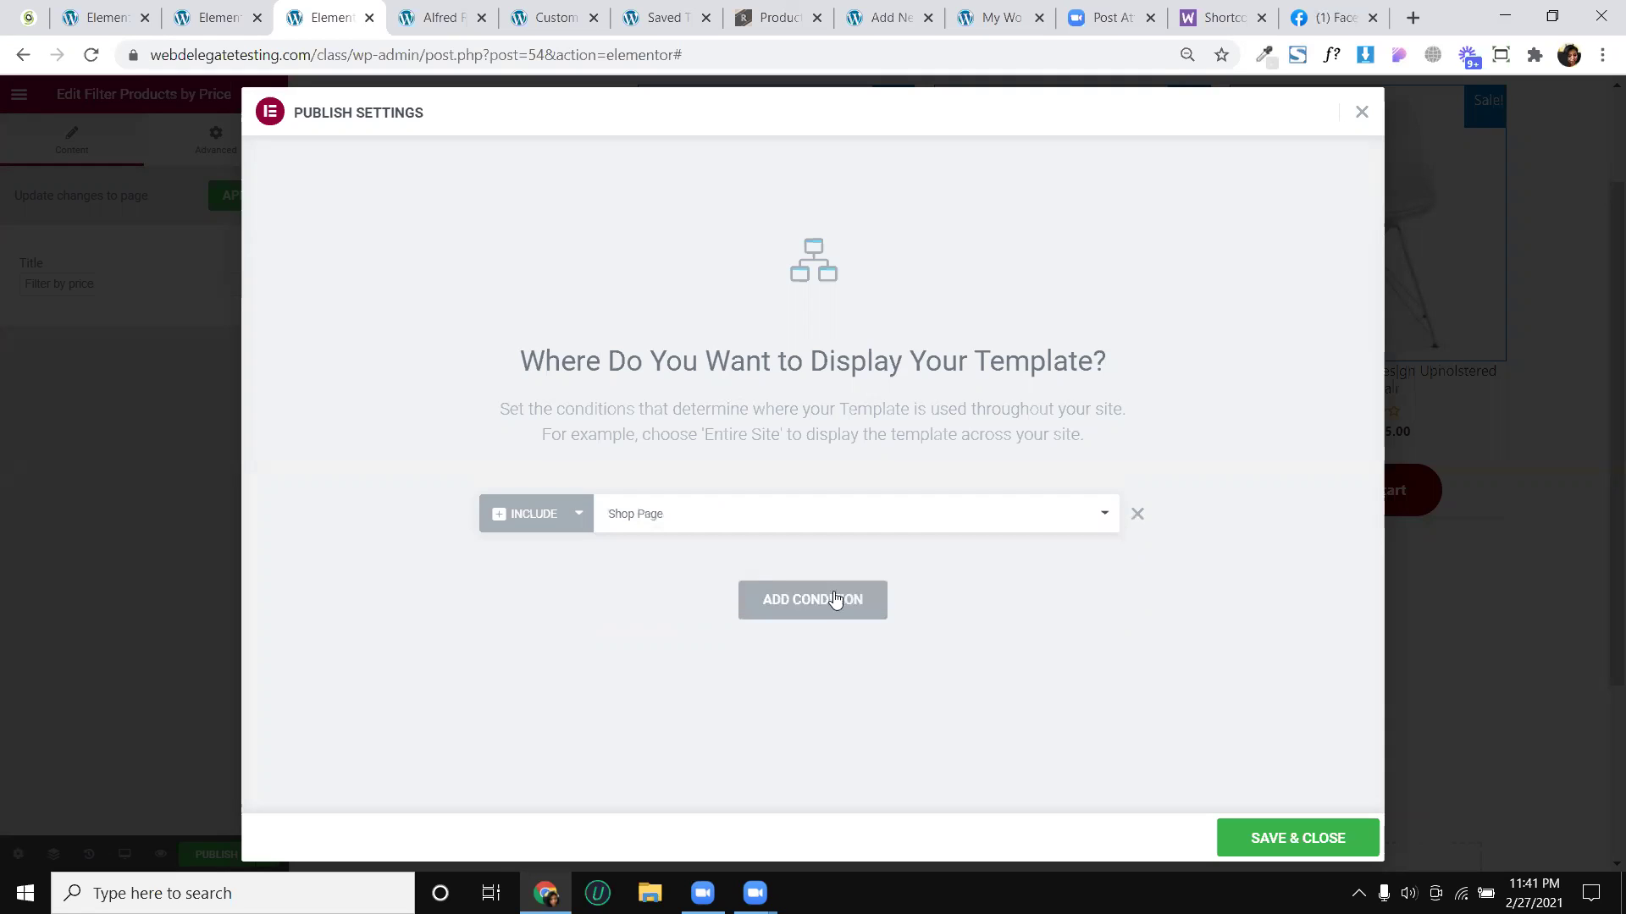
pyautogui.click(1338, 833)
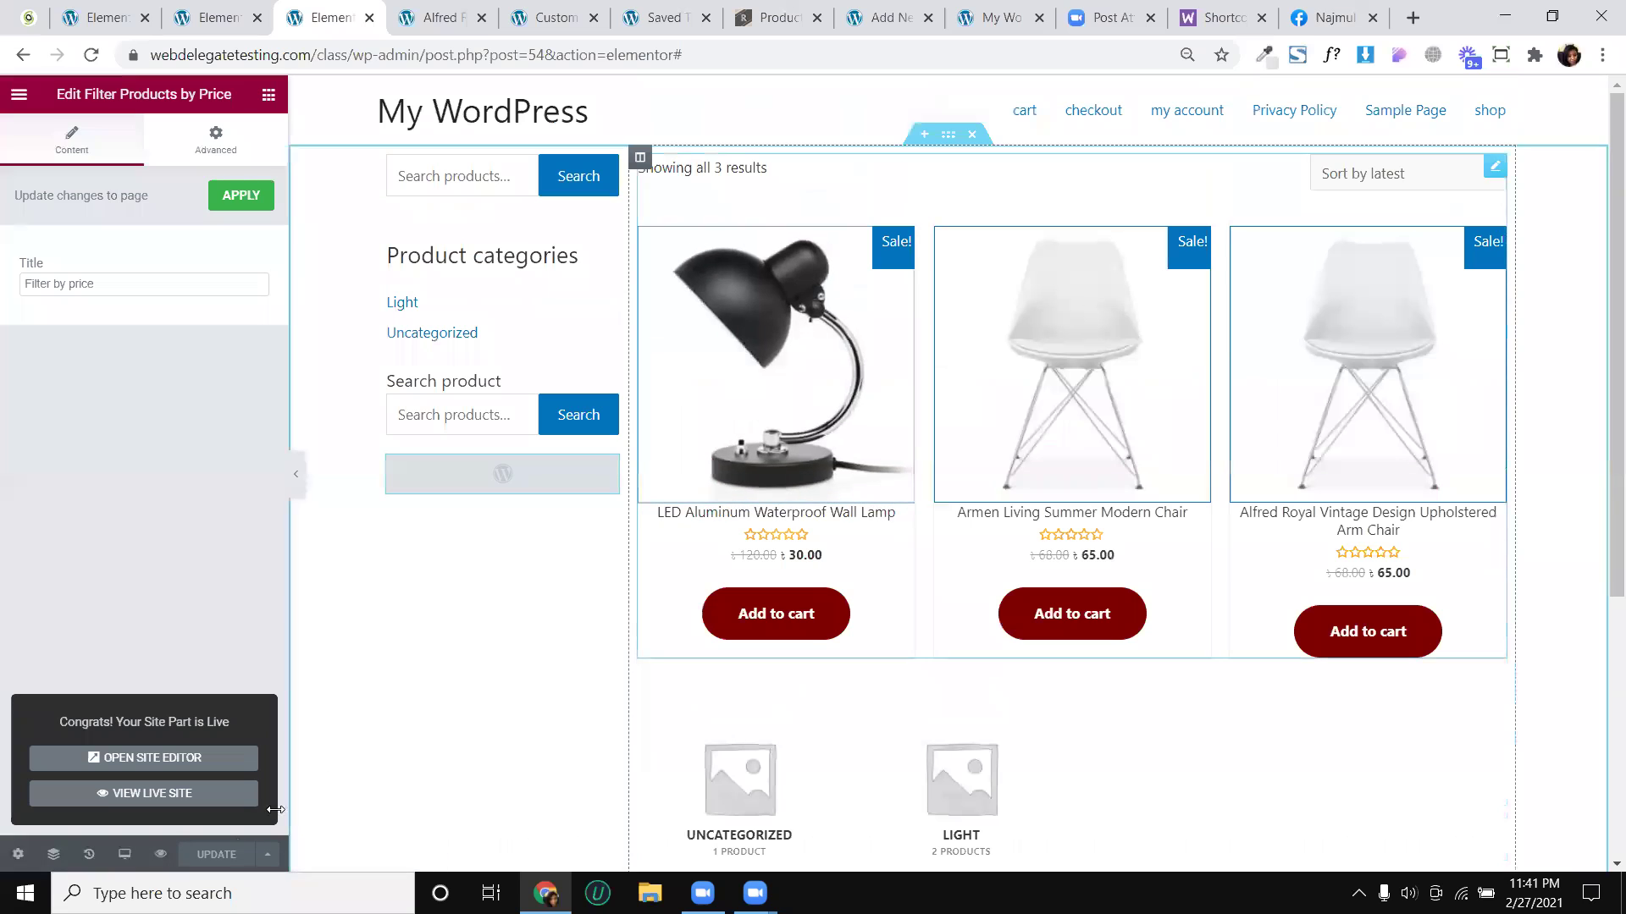
# Preview the template, go to the live shop page, and lower the second price filter's maximum to 40
pyautogui.moveTo(159, 862)
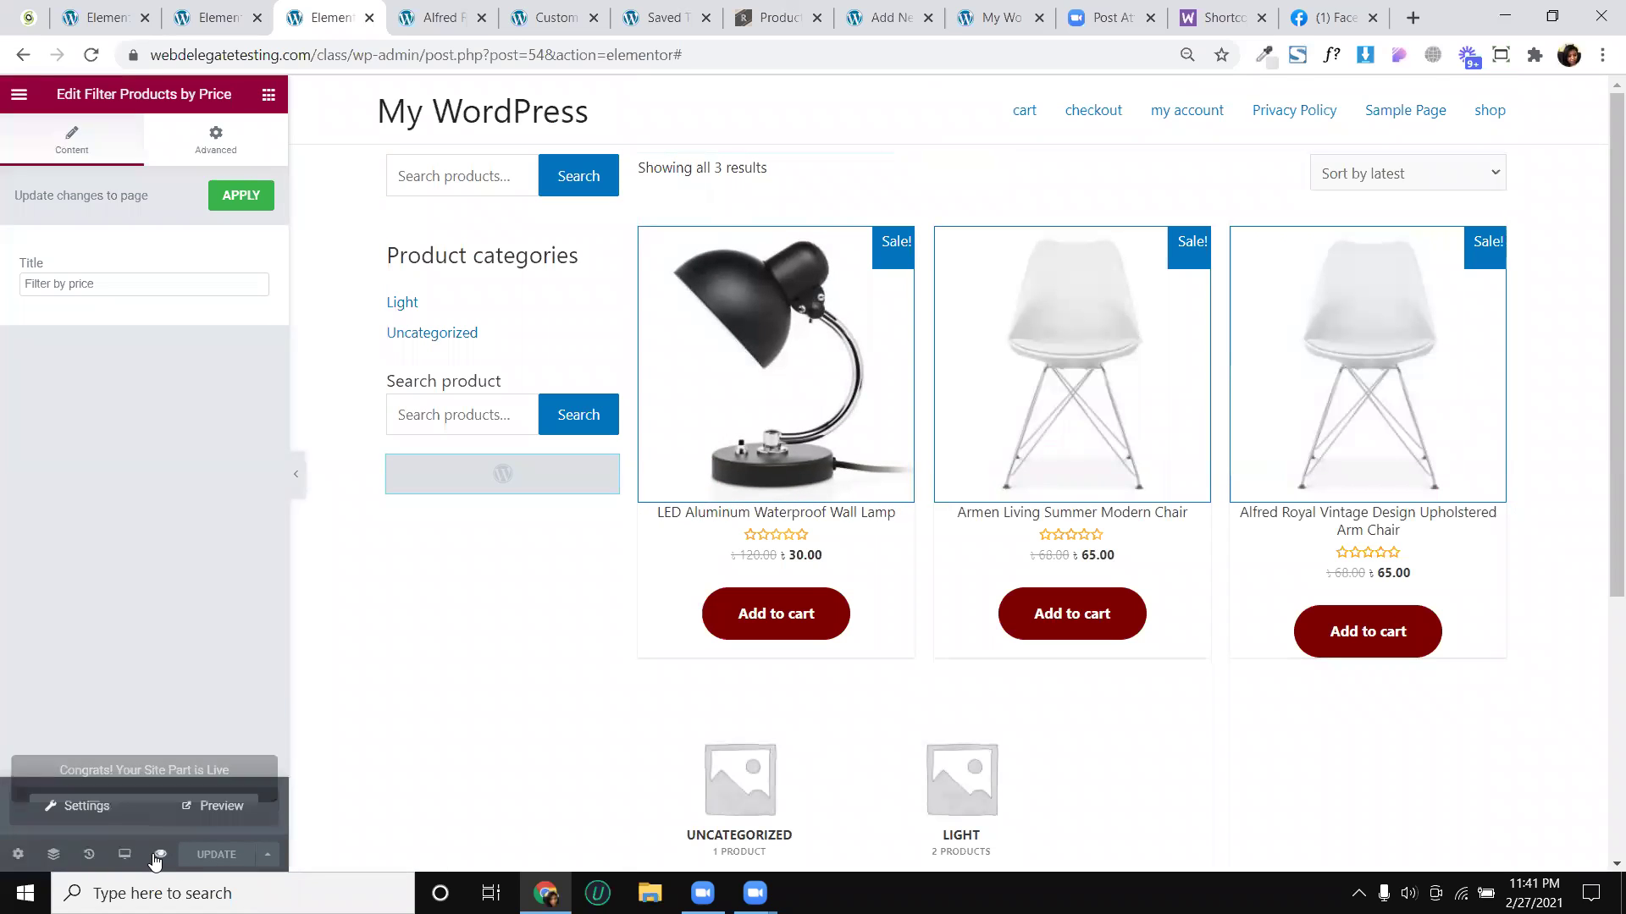
pyautogui.click(216, 798)
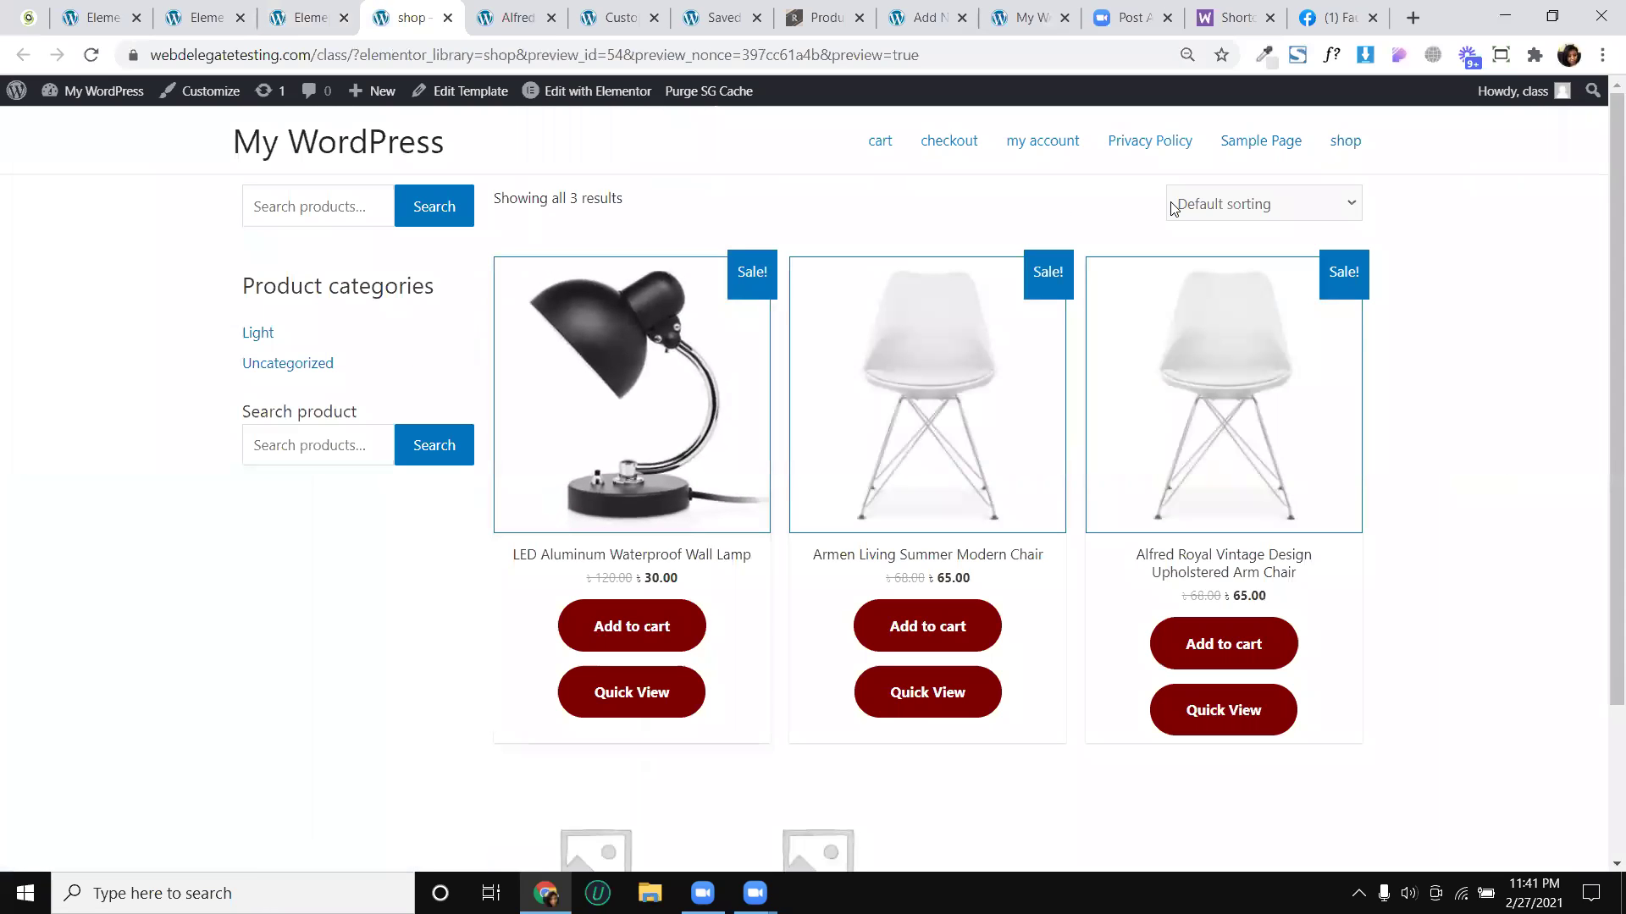
pyautogui.click(1351, 149)
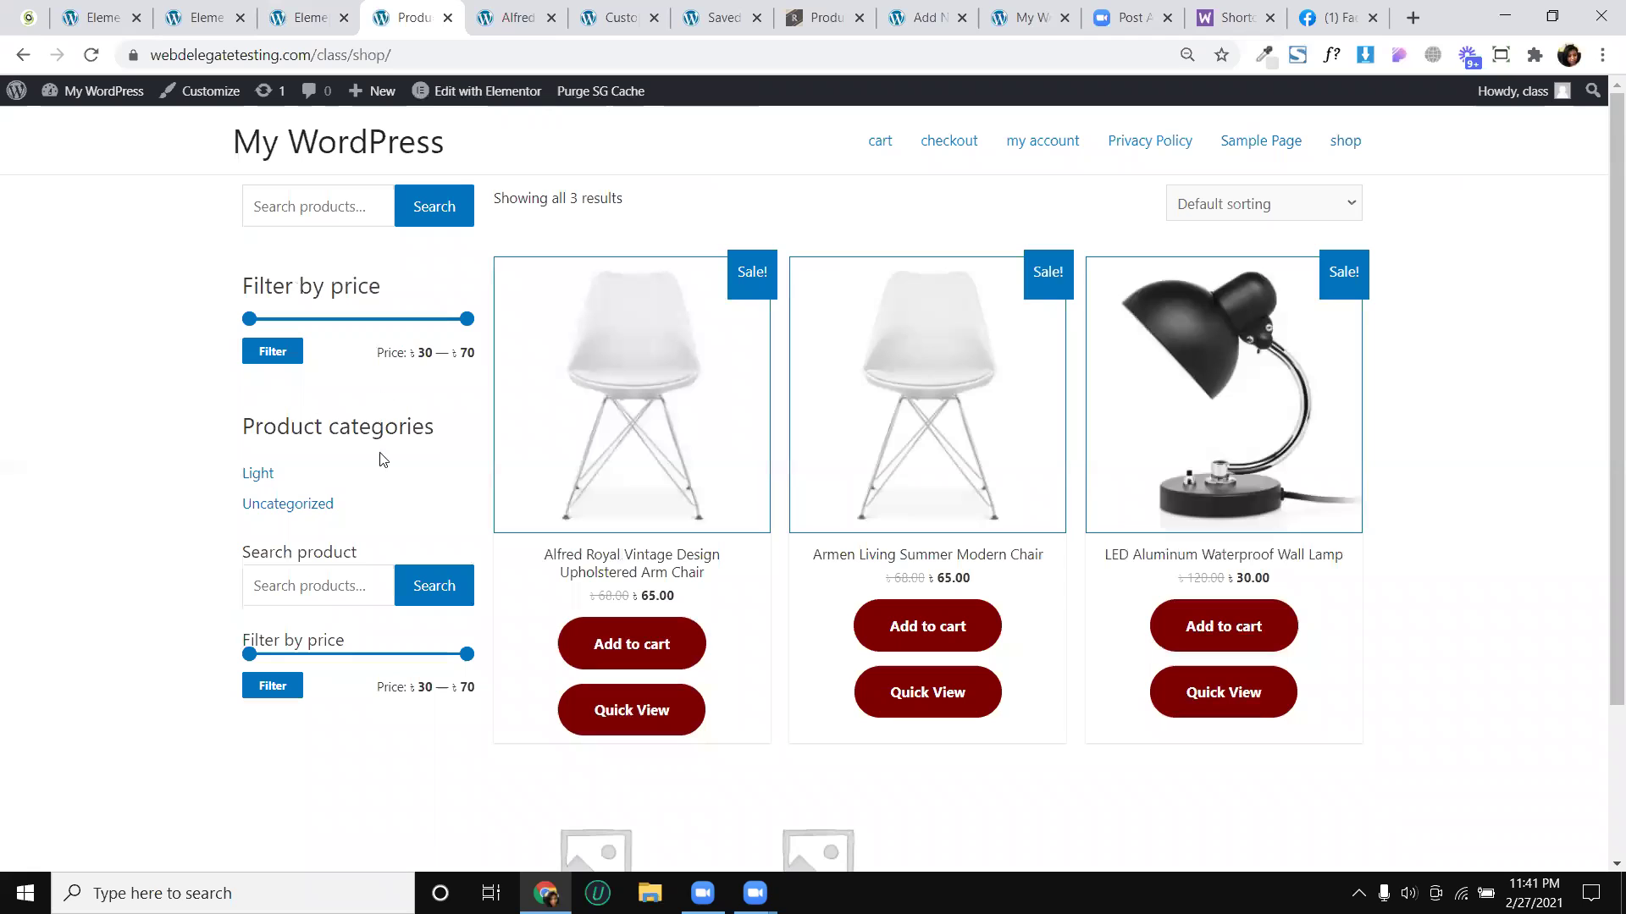
pyautogui.moveTo(466, 656); pyautogui.dragTo(302, 657)
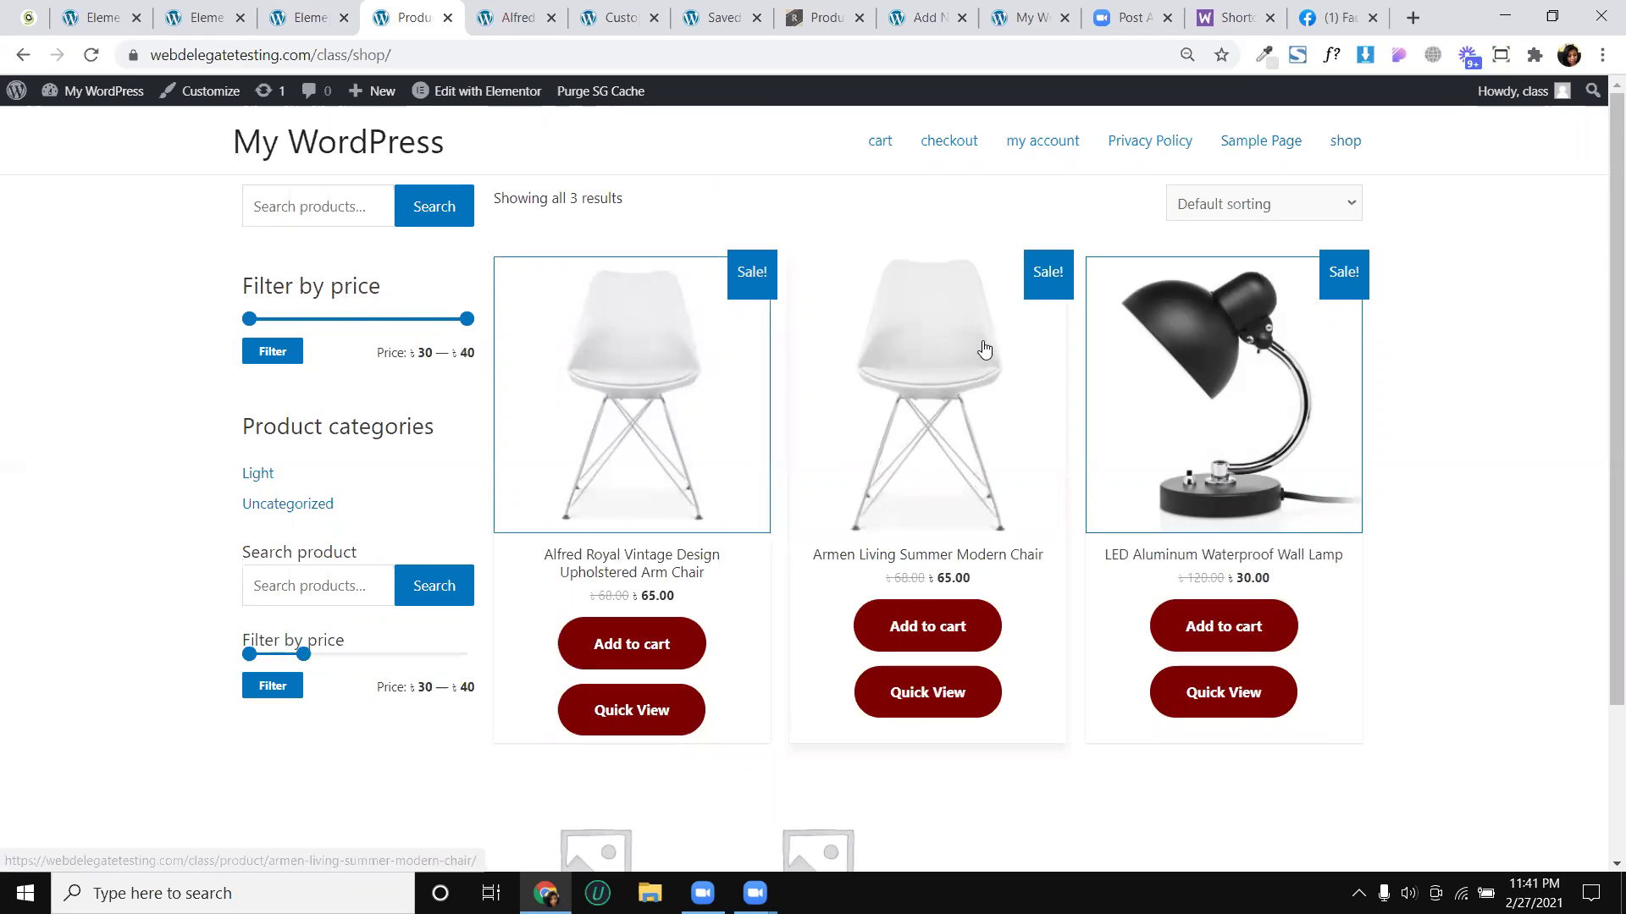
# Open the Light category from the shop page, examine its product archive layout, and return to the shop page
pyautogui.scroll(-2, 986, 365)
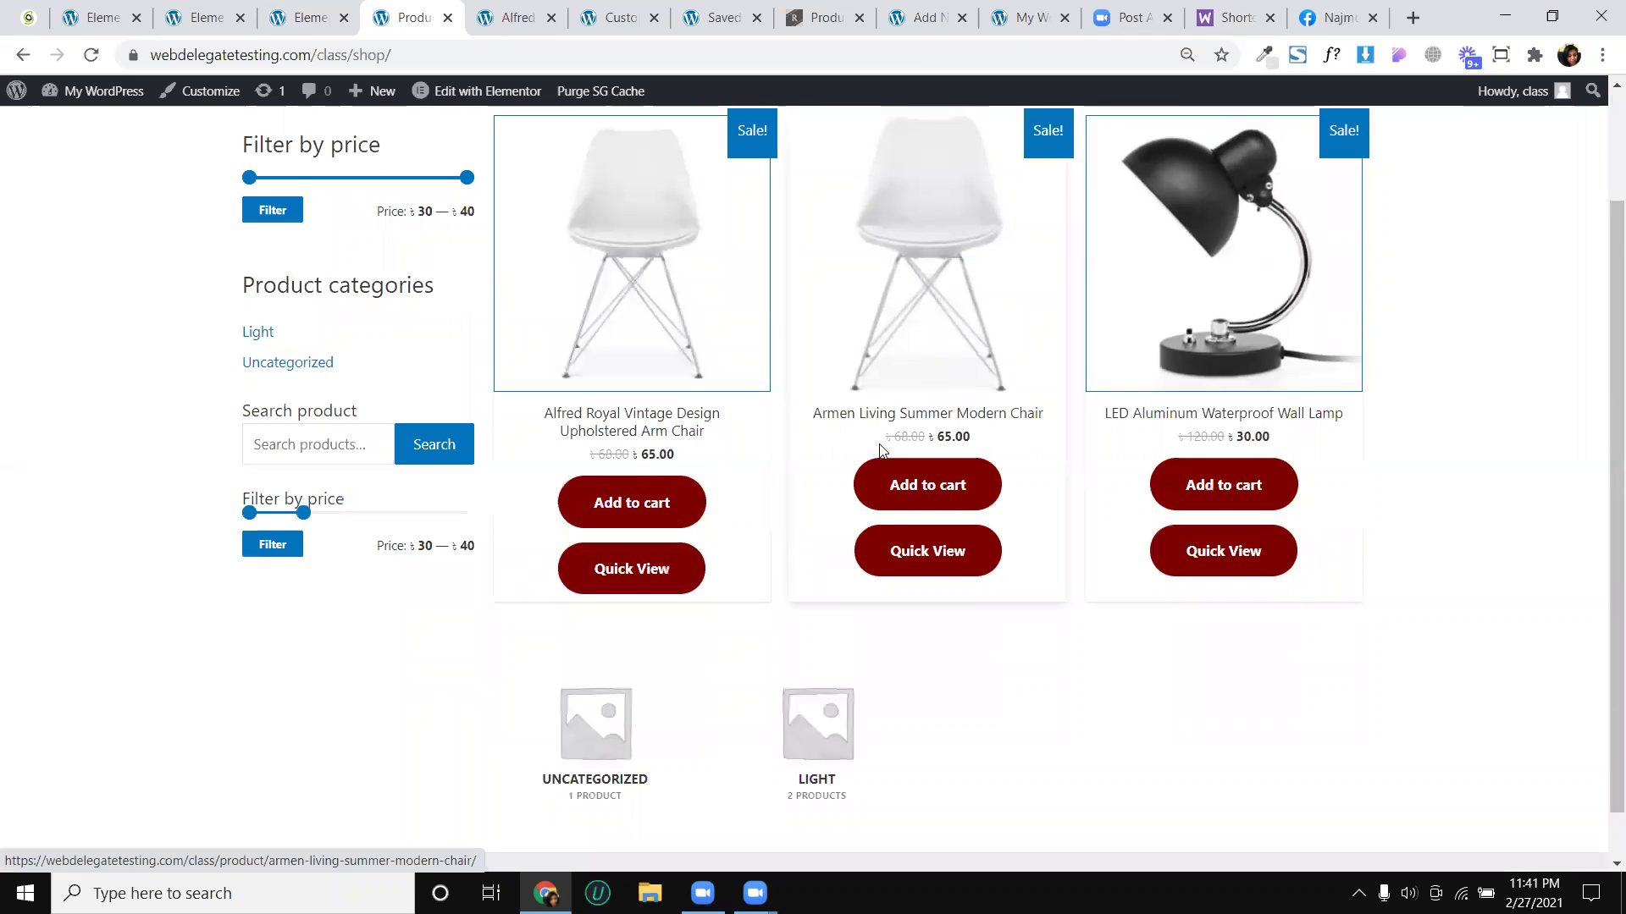
pyautogui.scroll(-1, 762, 558)
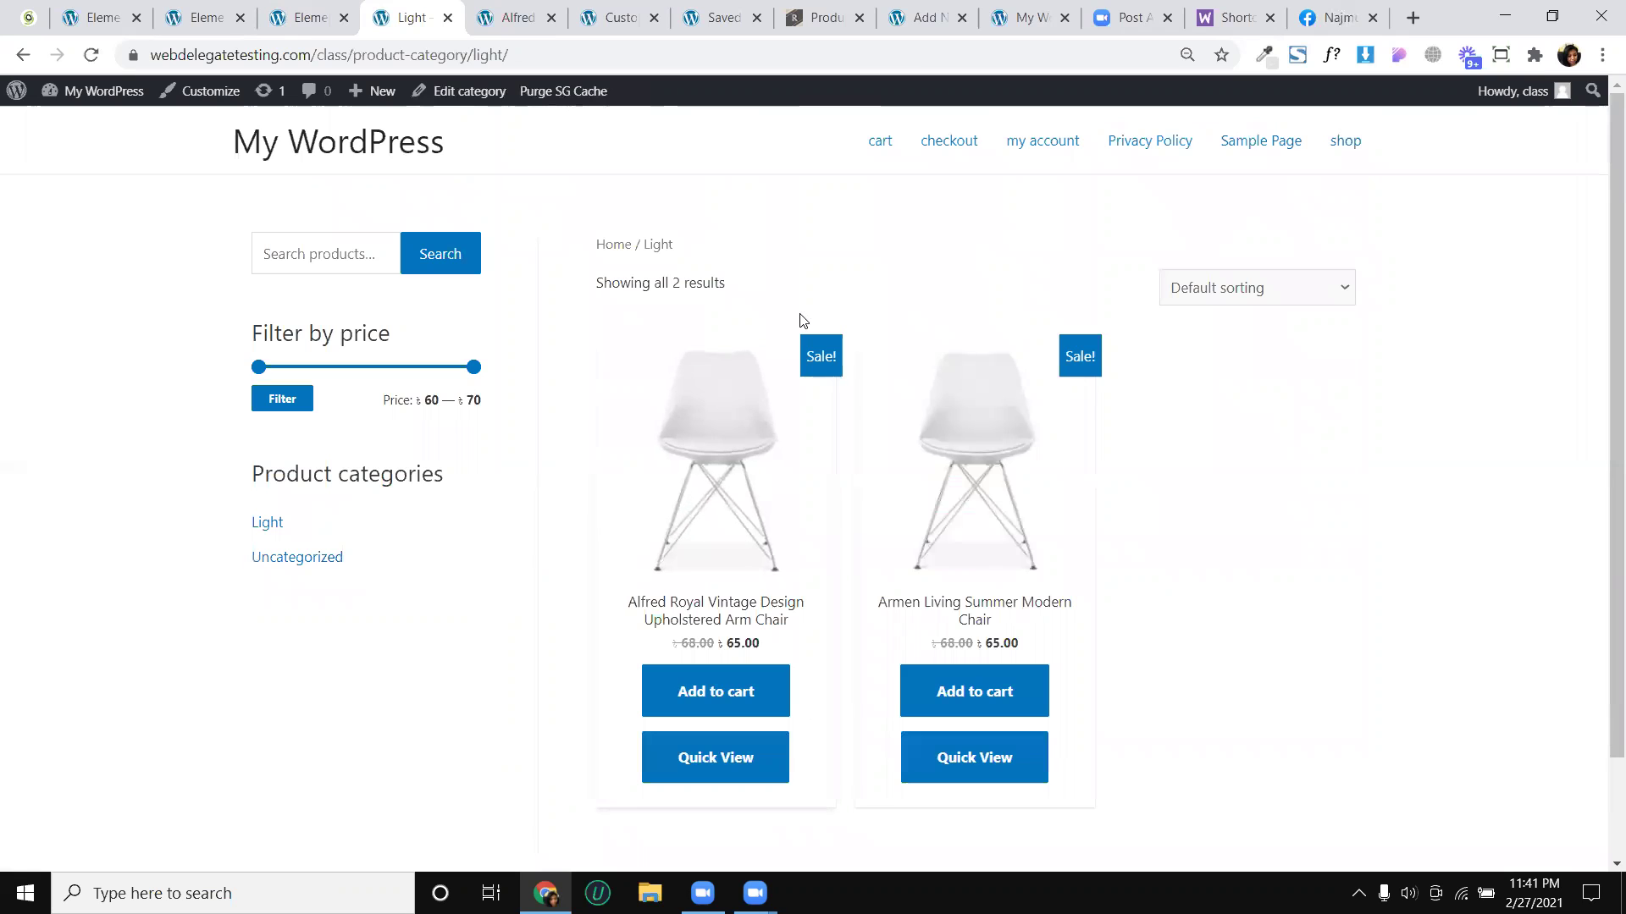
pyautogui.scroll(-2, 511, 435)
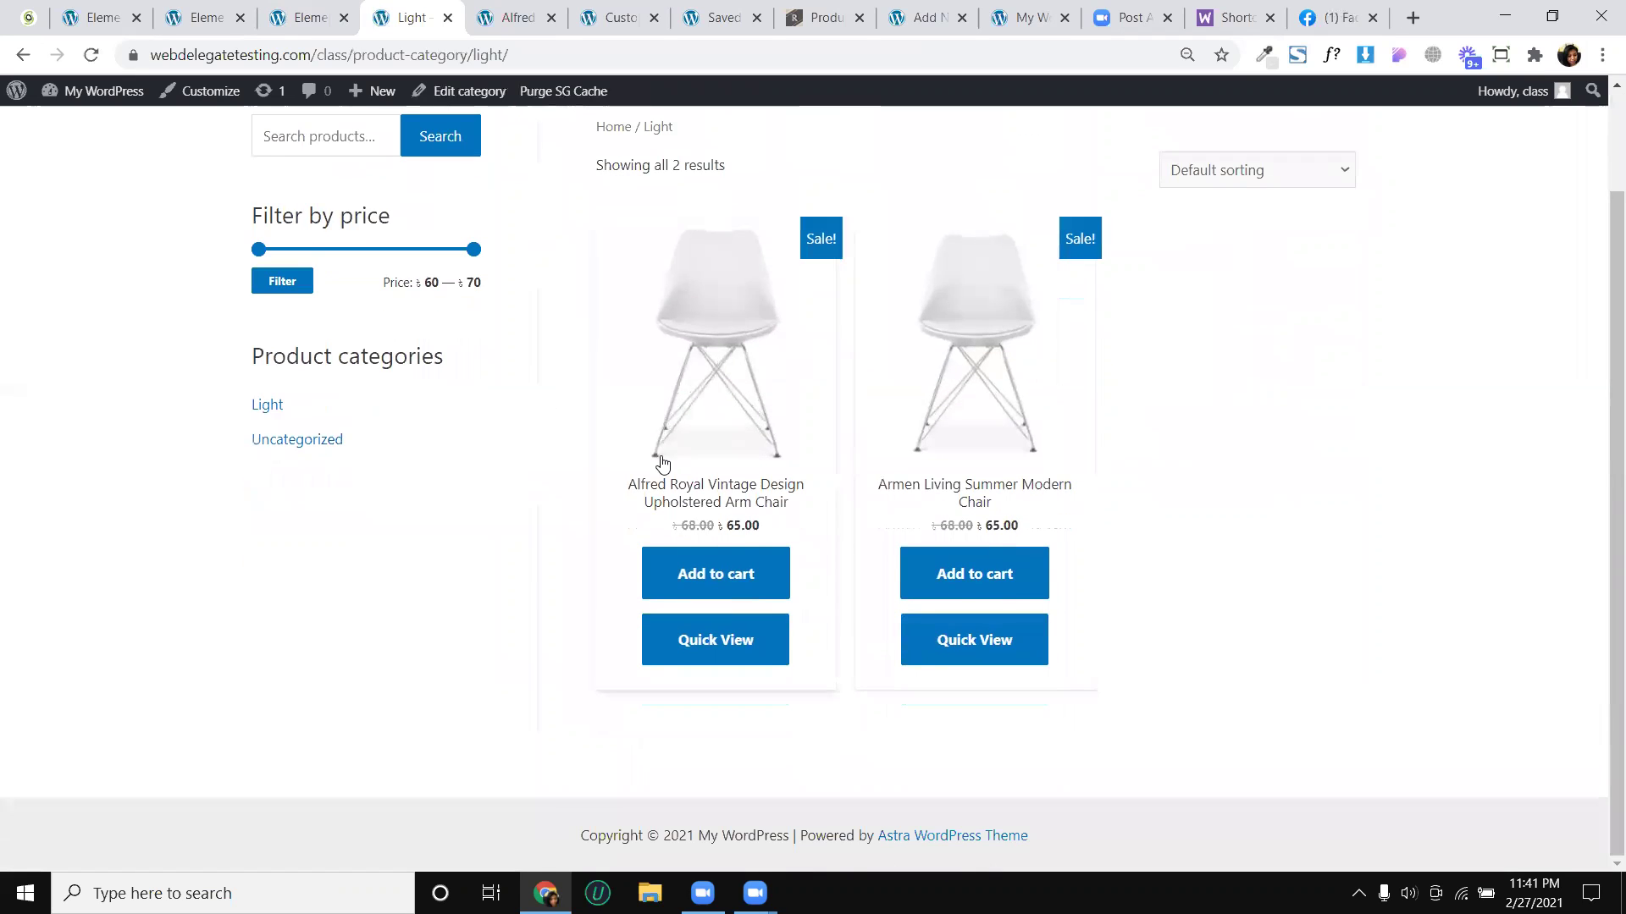
pyautogui.scroll(2, 610, 414)
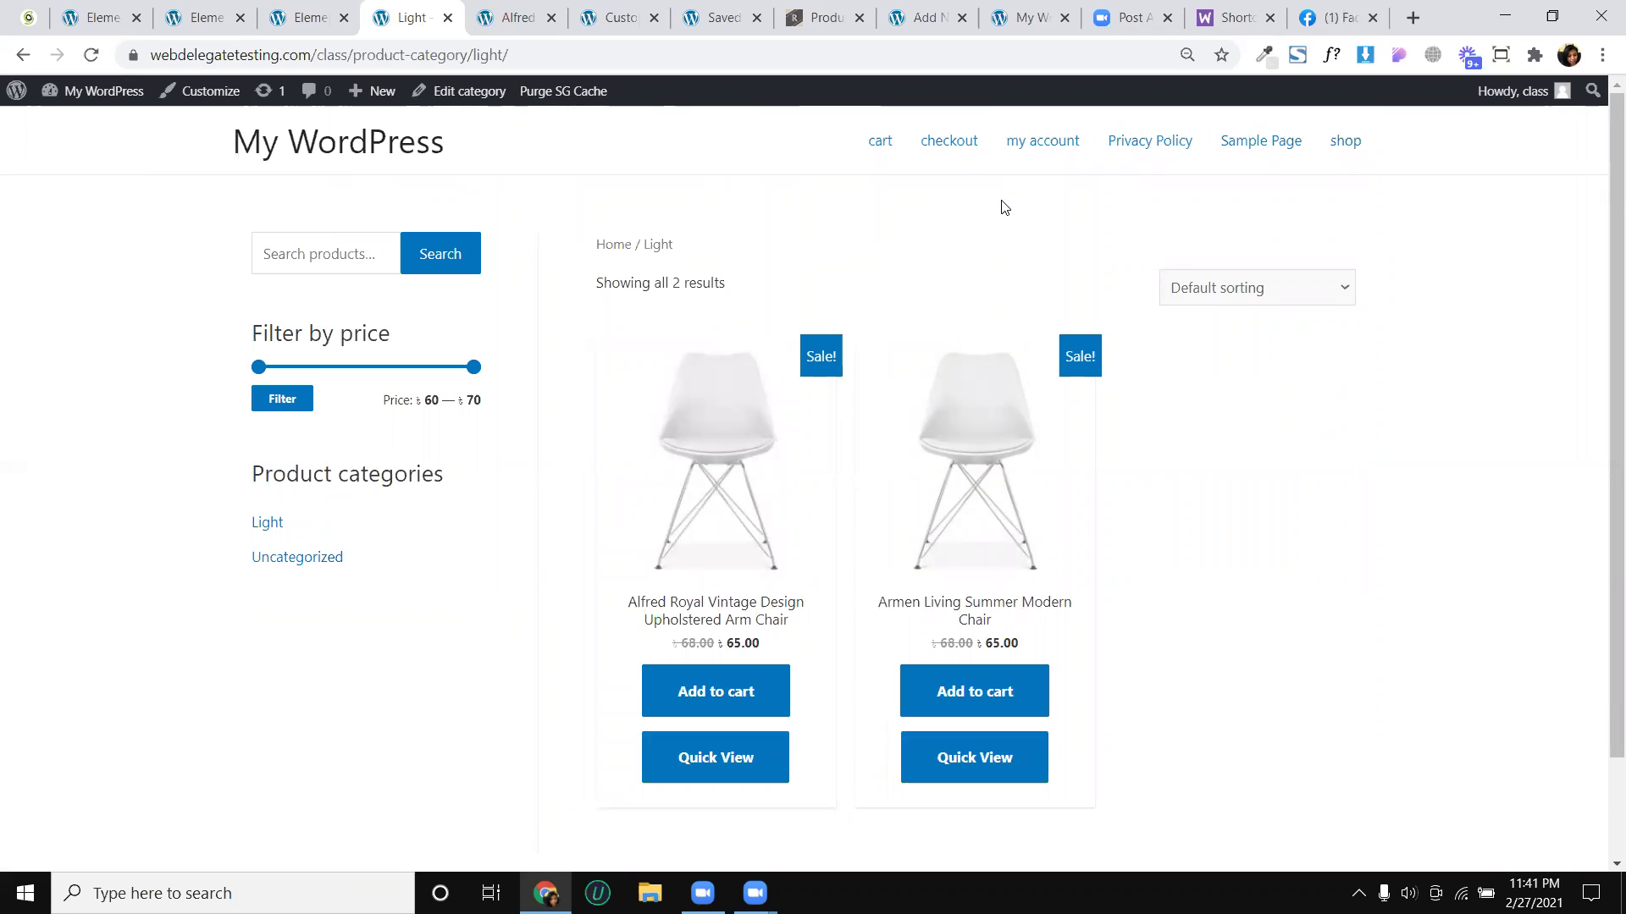
pyautogui.scroll(-2, 720, 711)
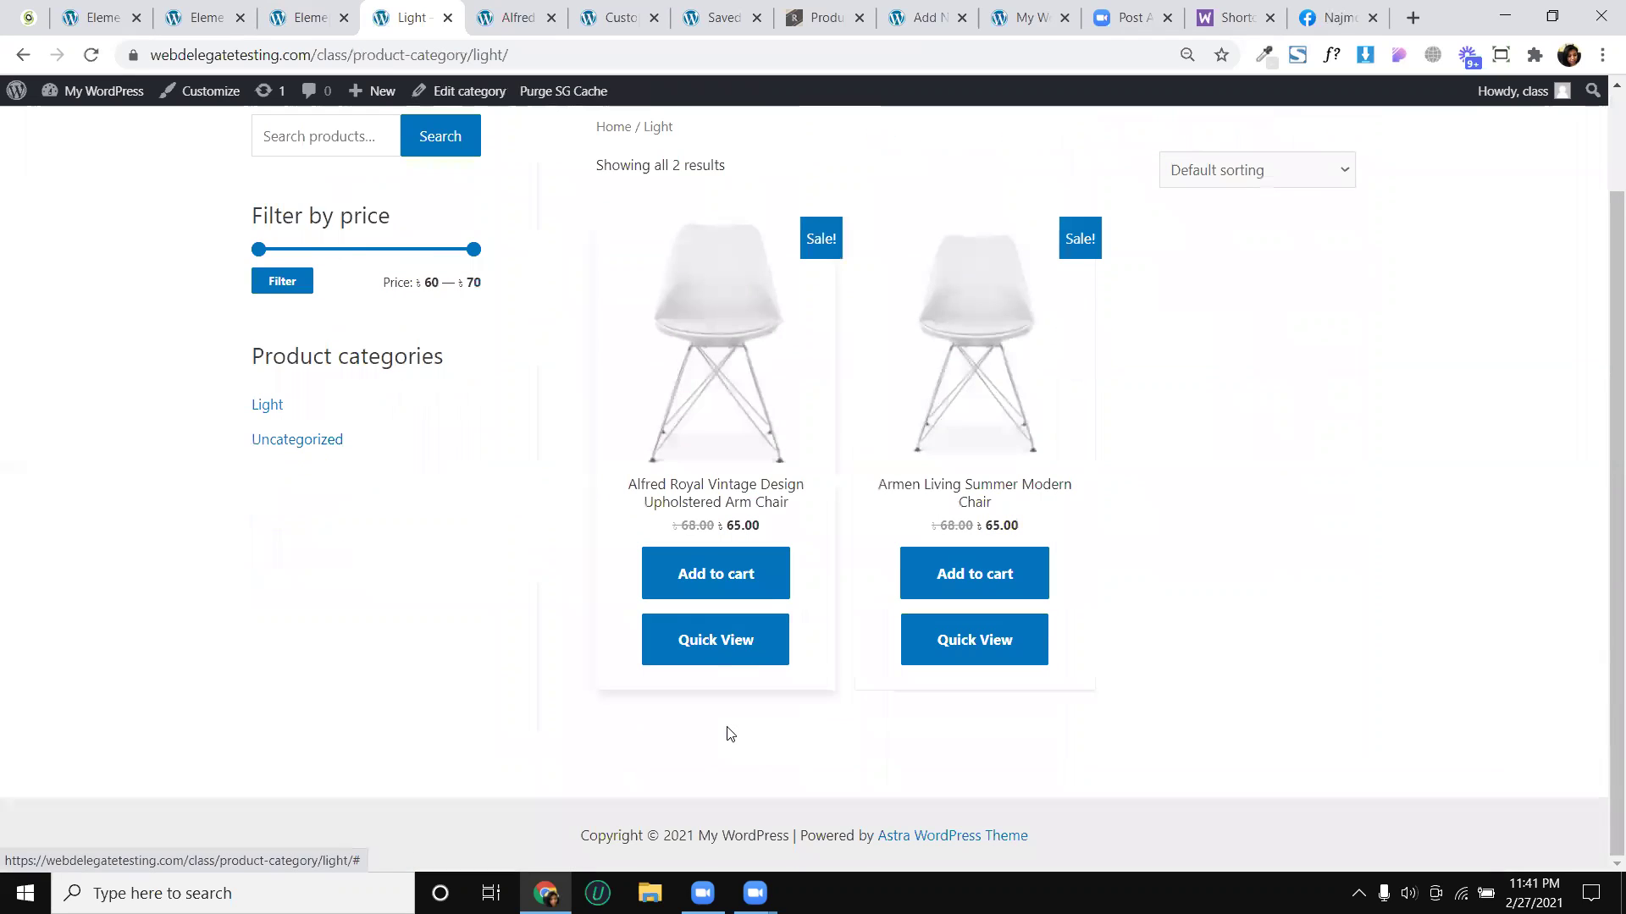
pyautogui.scroll(2, 846, 500)
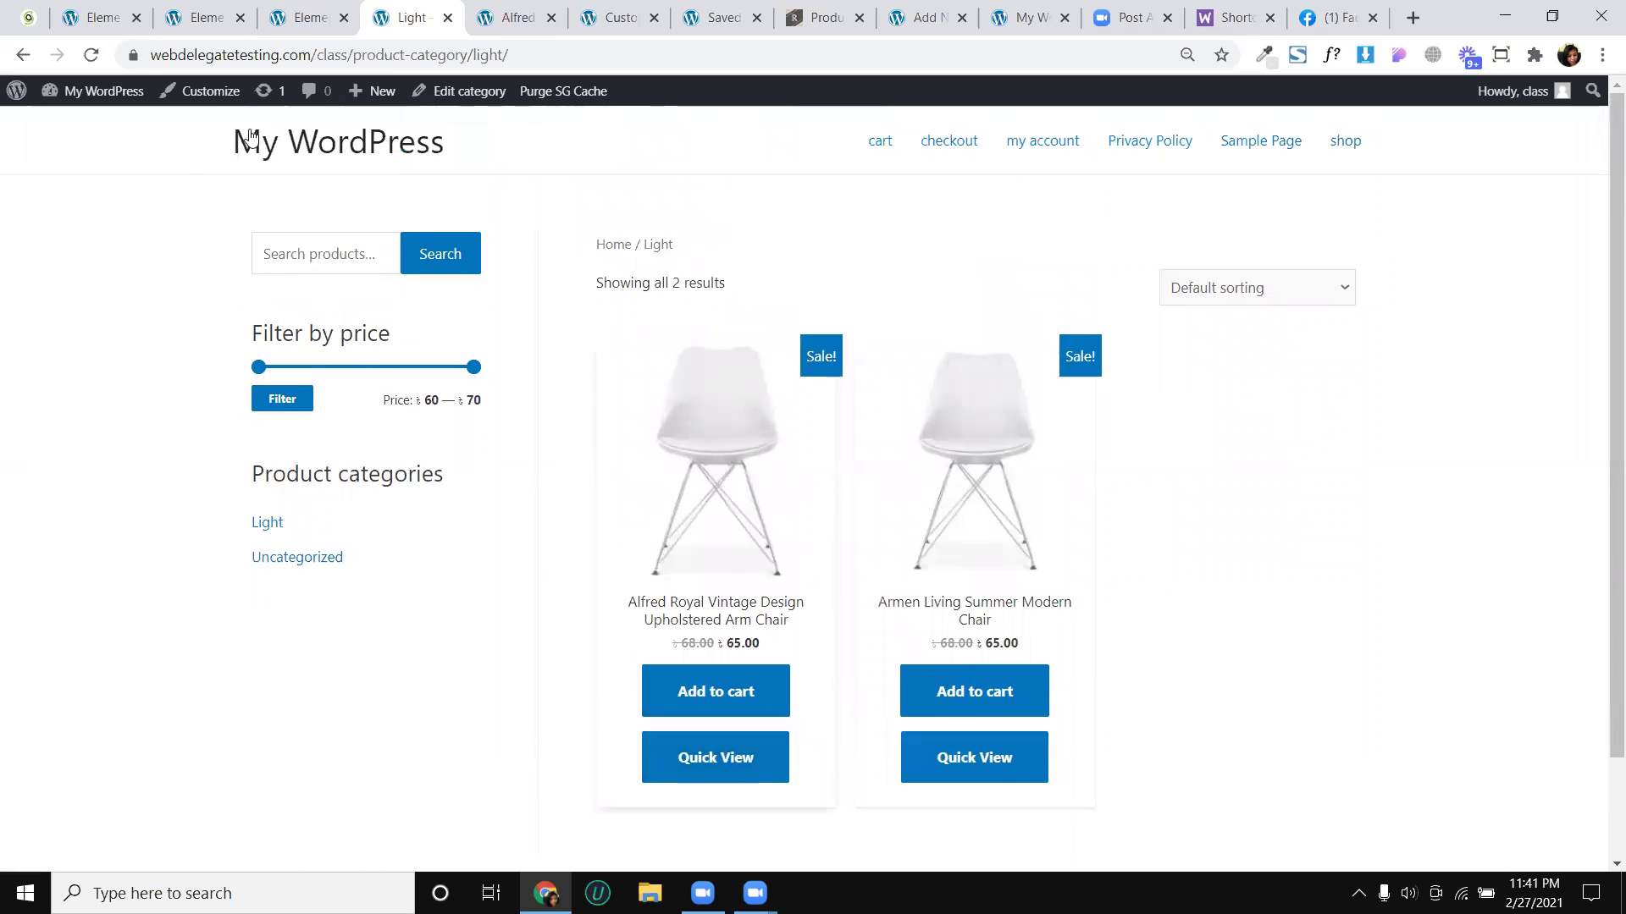
pyautogui.moveTo(95, 91)
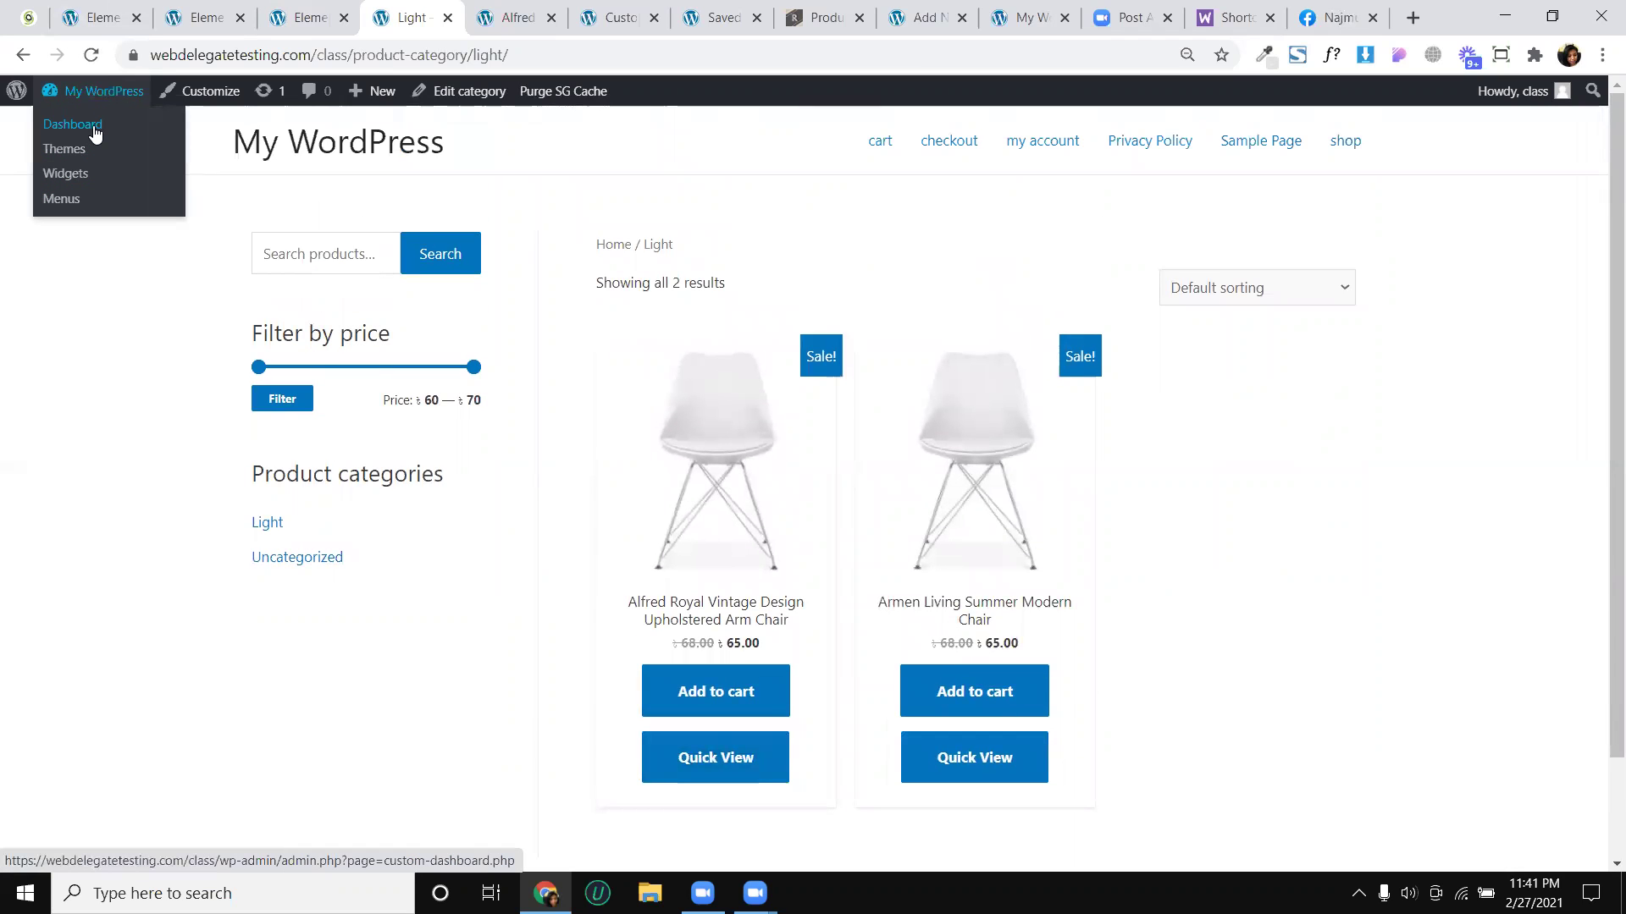
pyautogui.click(21, 59)
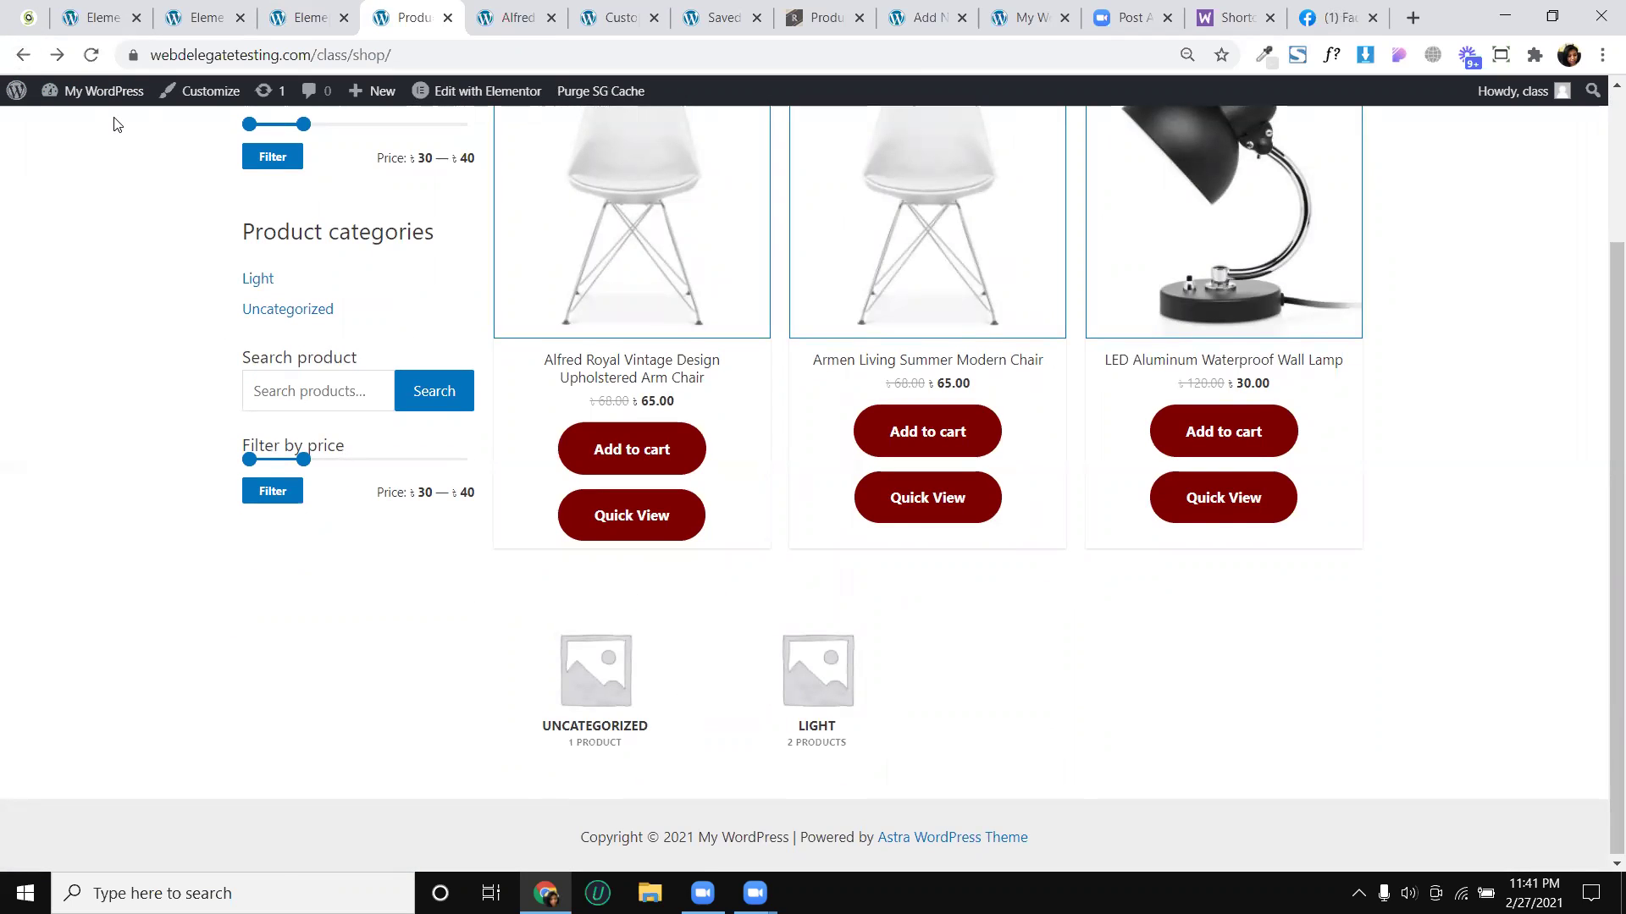
# Open the WordPress dashboard in a new browser tab and switch to it
pyautogui.moveTo(116, 101)
pyautogui.rightClick(120, 137)
pyautogui.click(169, 149)
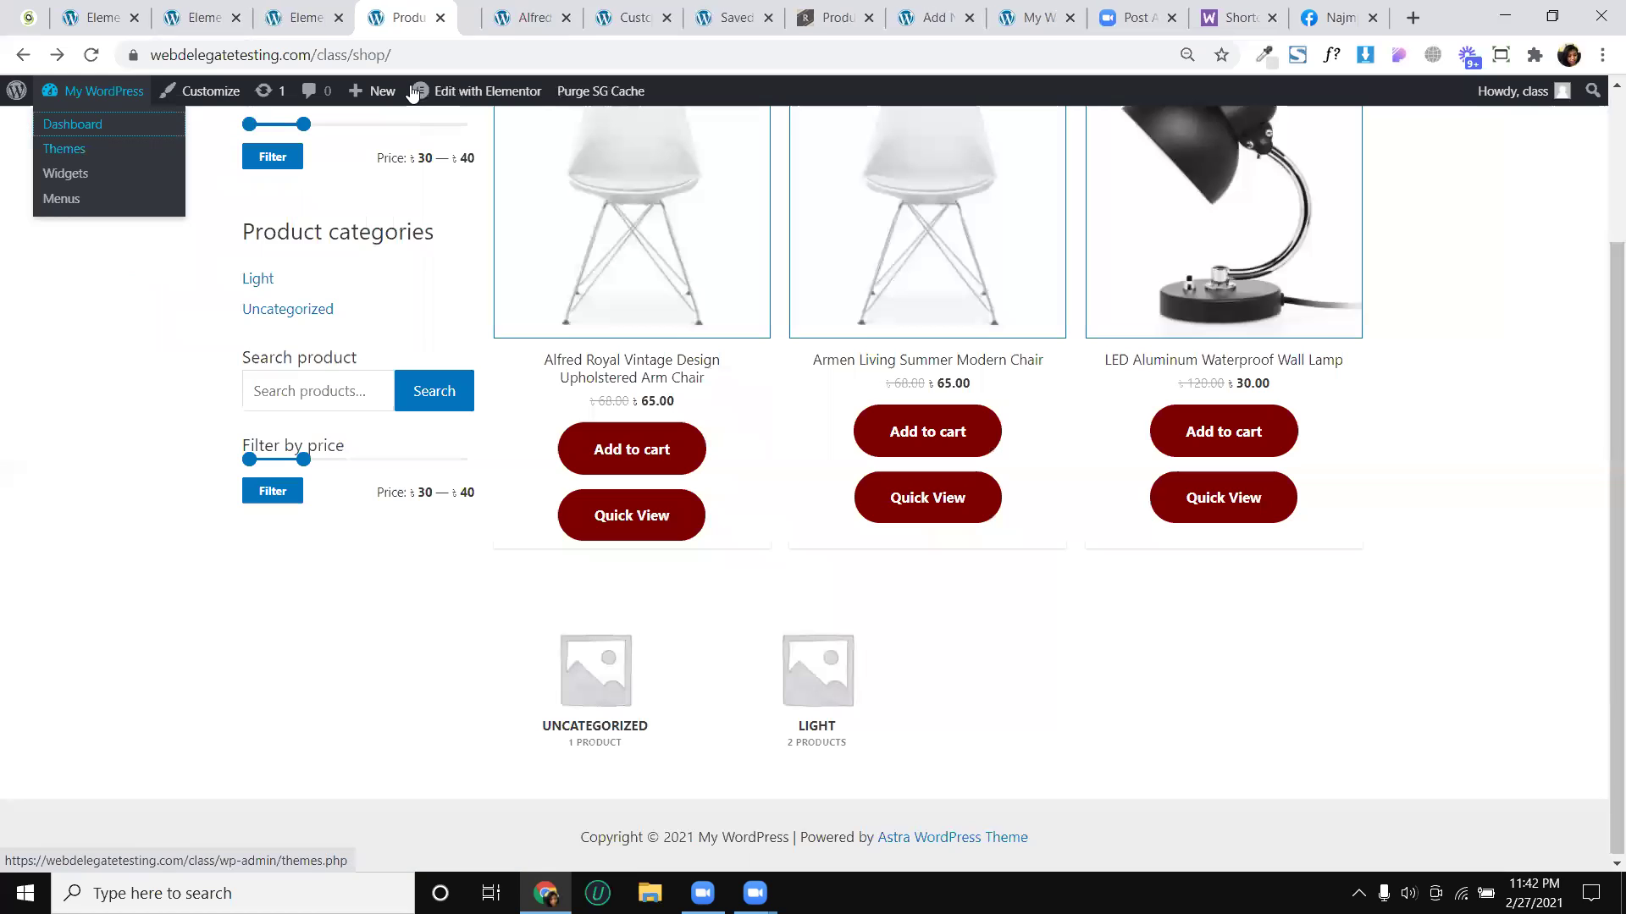
pyautogui.click(467, 32)
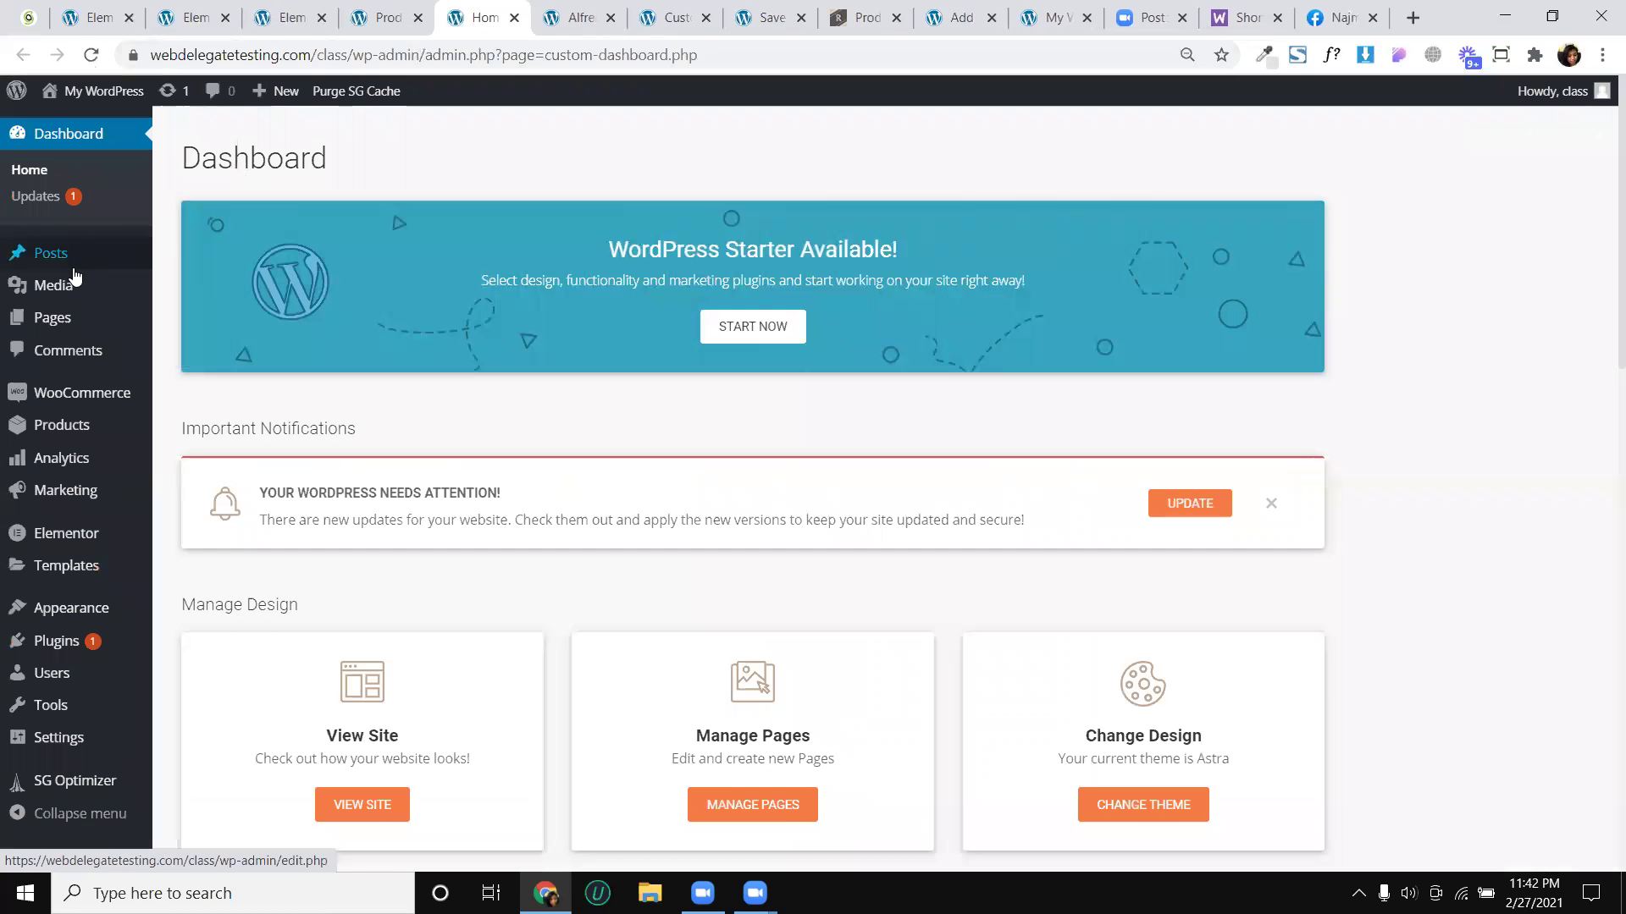
# Go to the product categories list and open the Light category for editing
pyautogui.moveTo(70, 410)
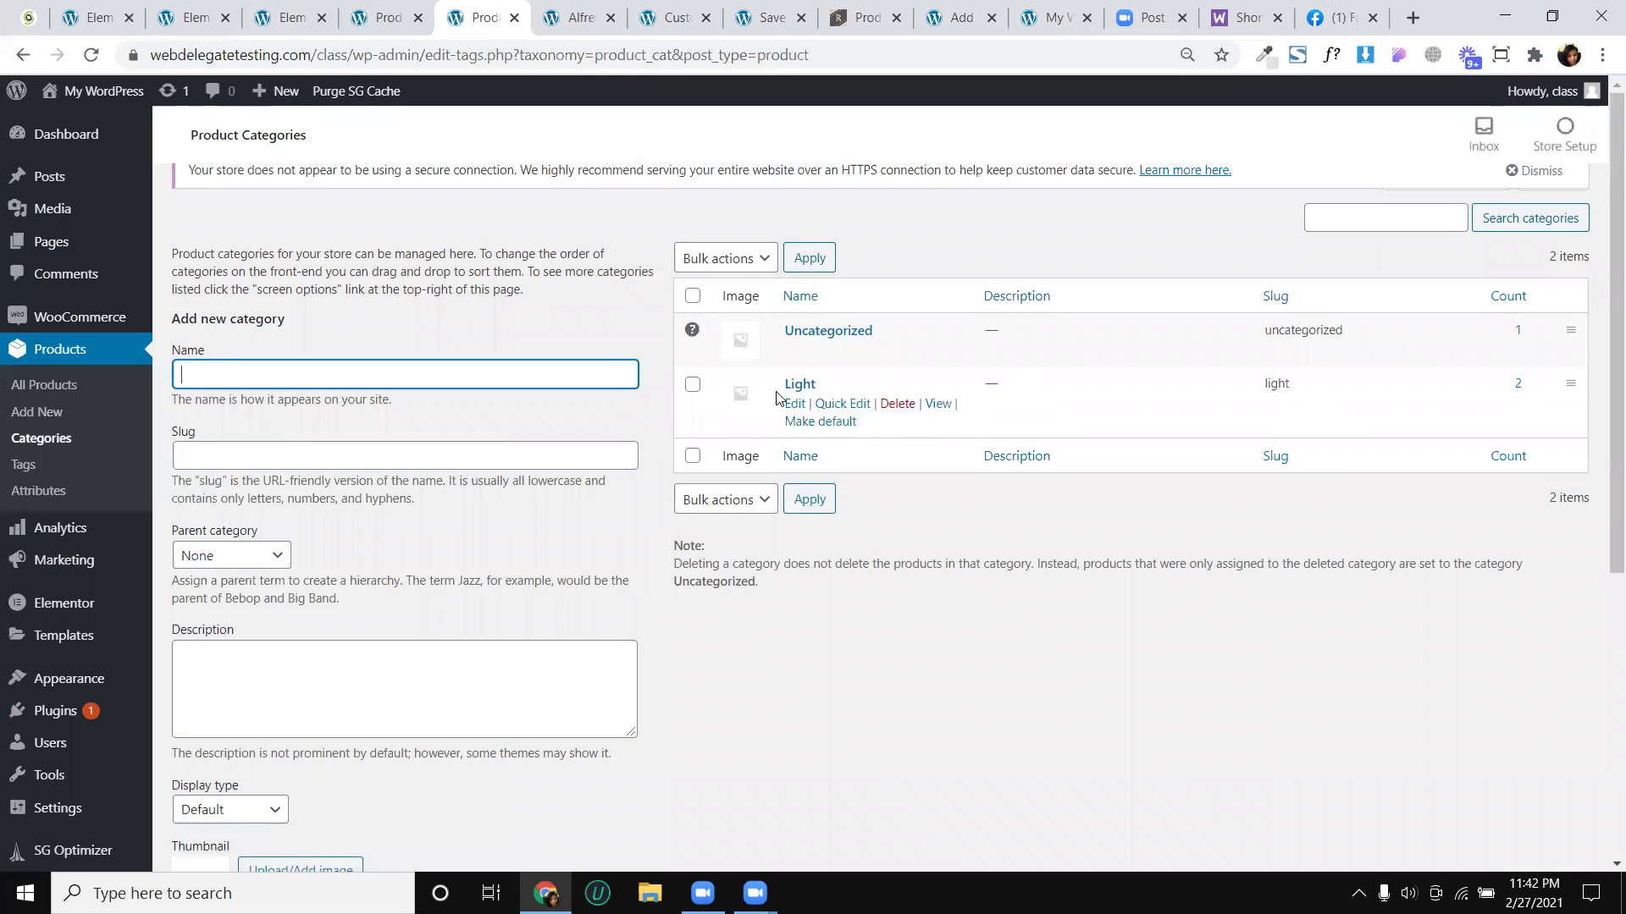
pyautogui.click(794, 404)
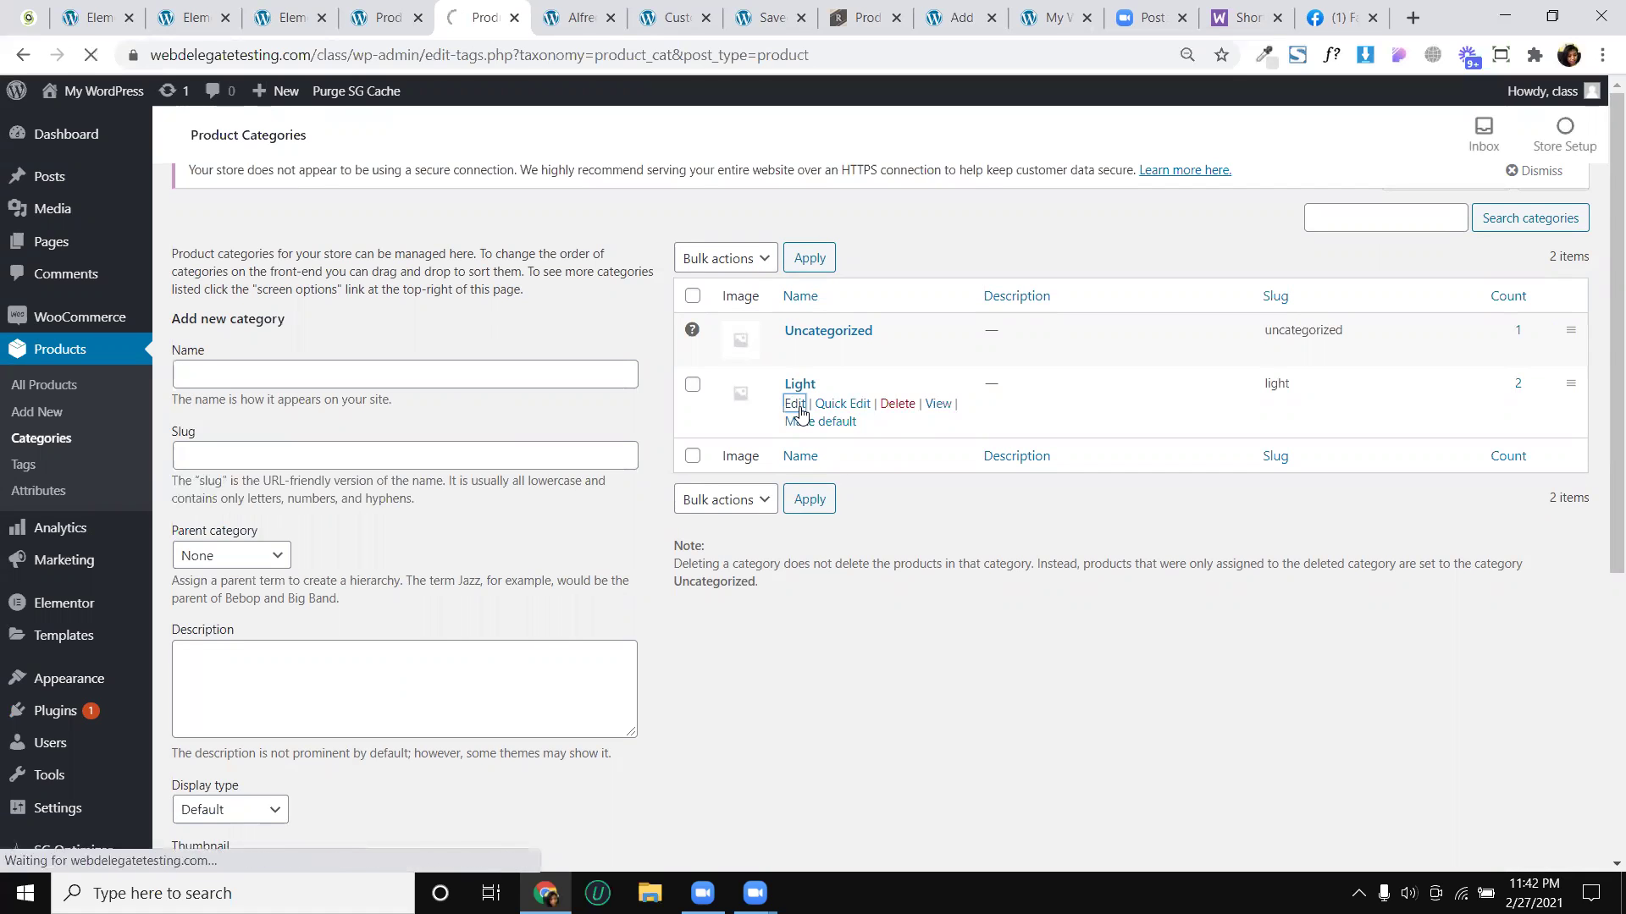
pyautogui.scroll(-5, 693, 395)
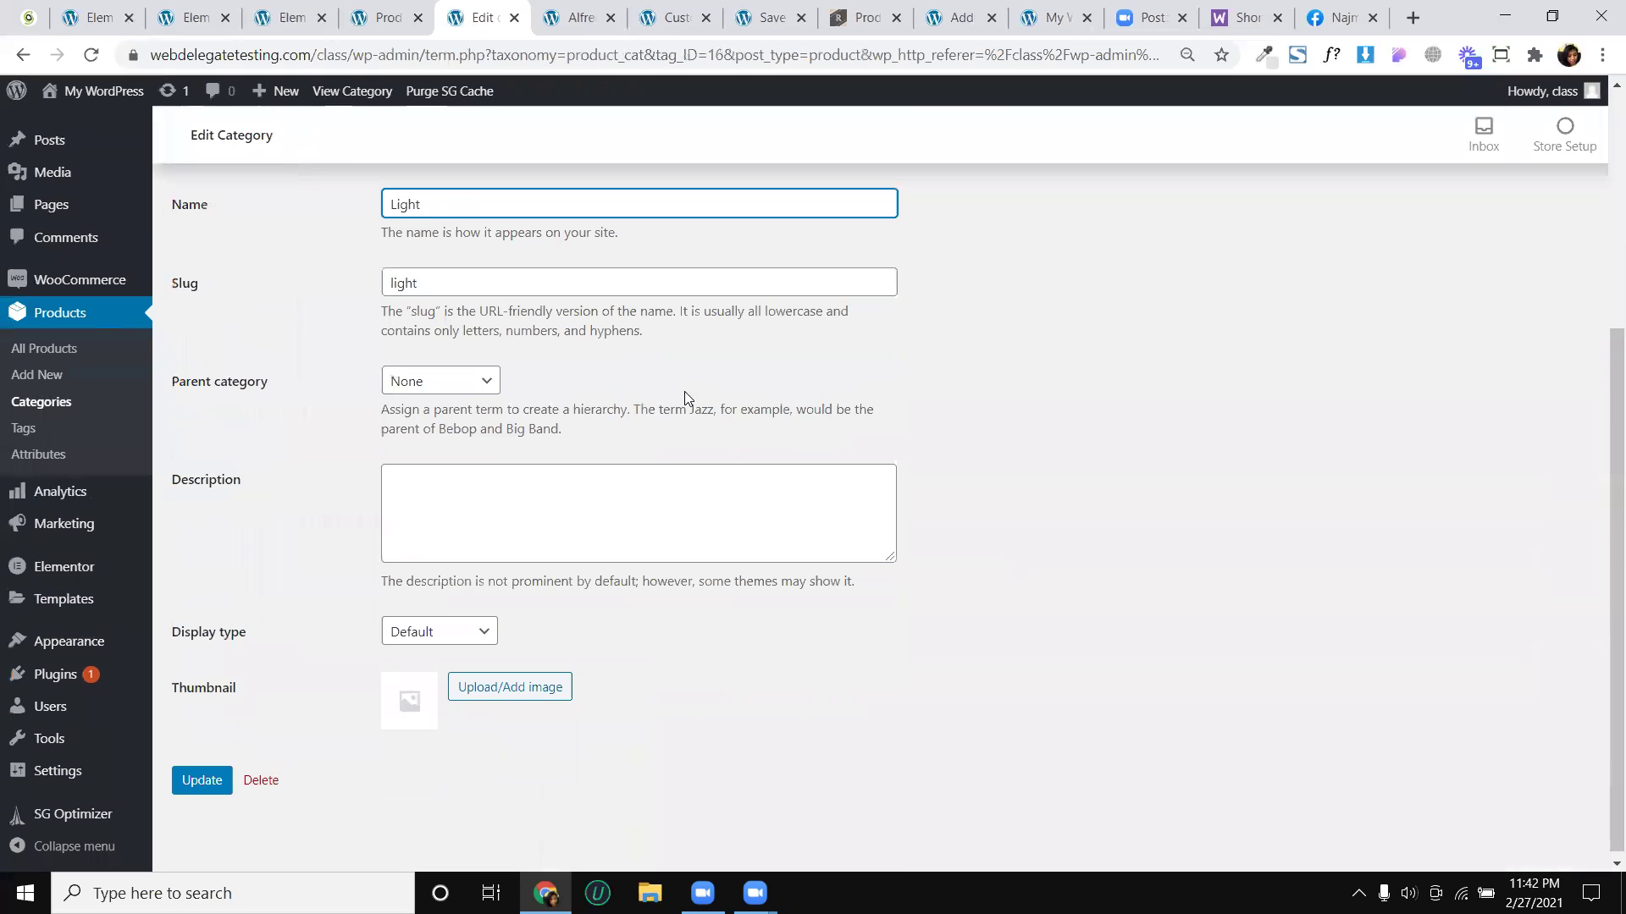
# Set the wire chair with the black seat as the Light category's thumbnail and update the category
pyautogui.click(496, 684)
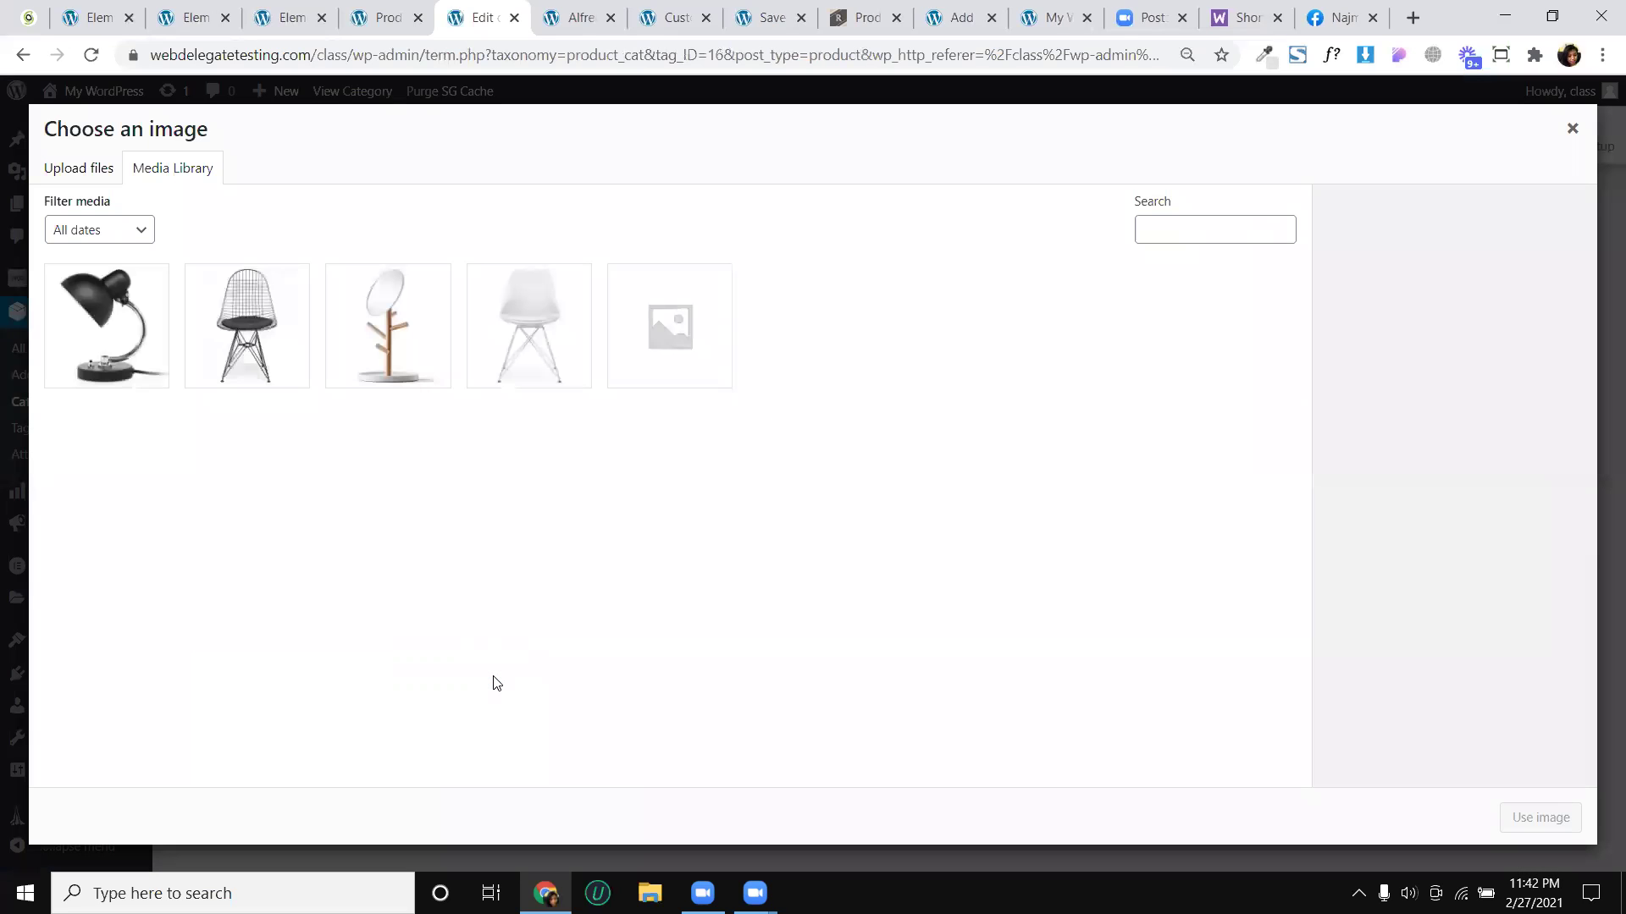
pyautogui.click(246, 371)
pyautogui.click(1529, 814)
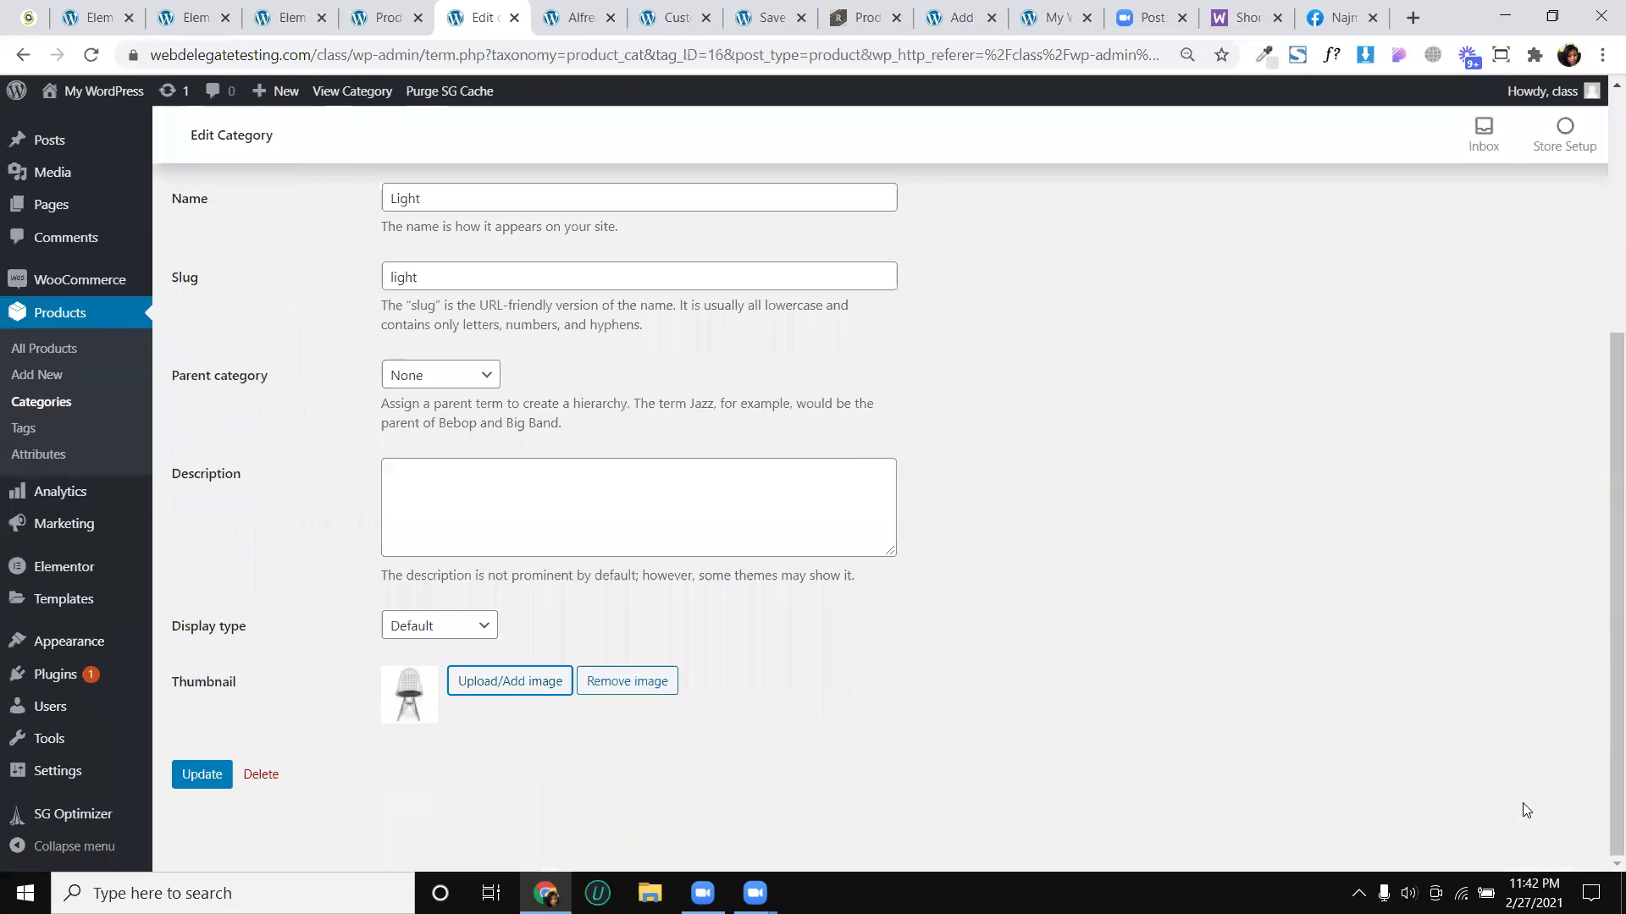
pyautogui.click(227, 781)
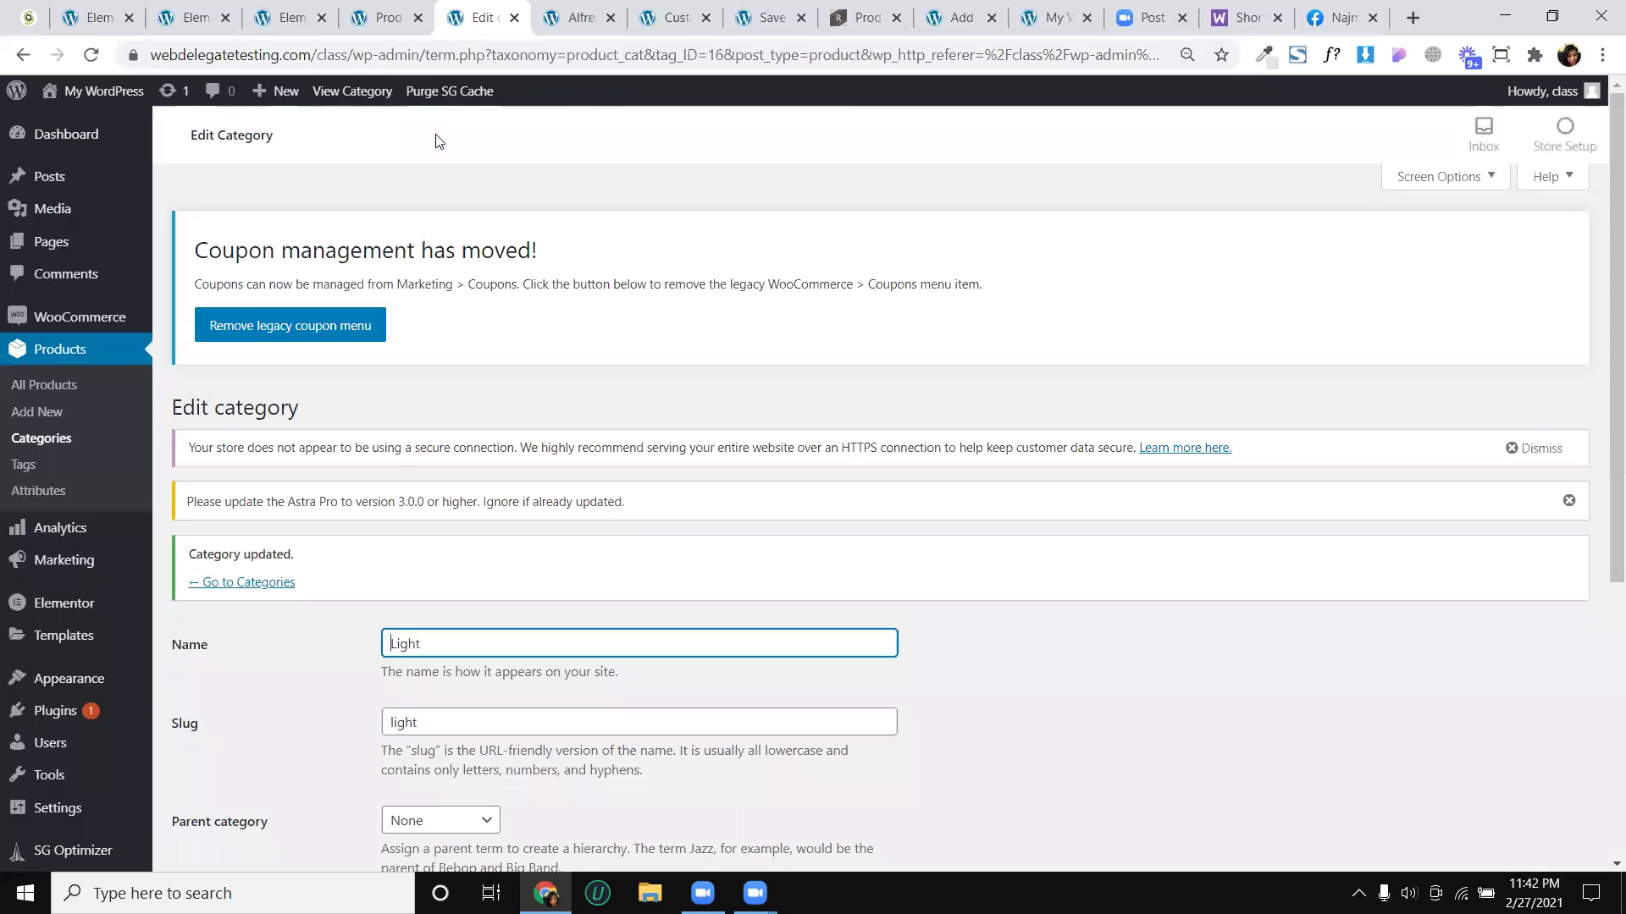
# Go to the live shop page from the open product page and check the Light category's thumbnail below the products
pyautogui.click(572, 11)
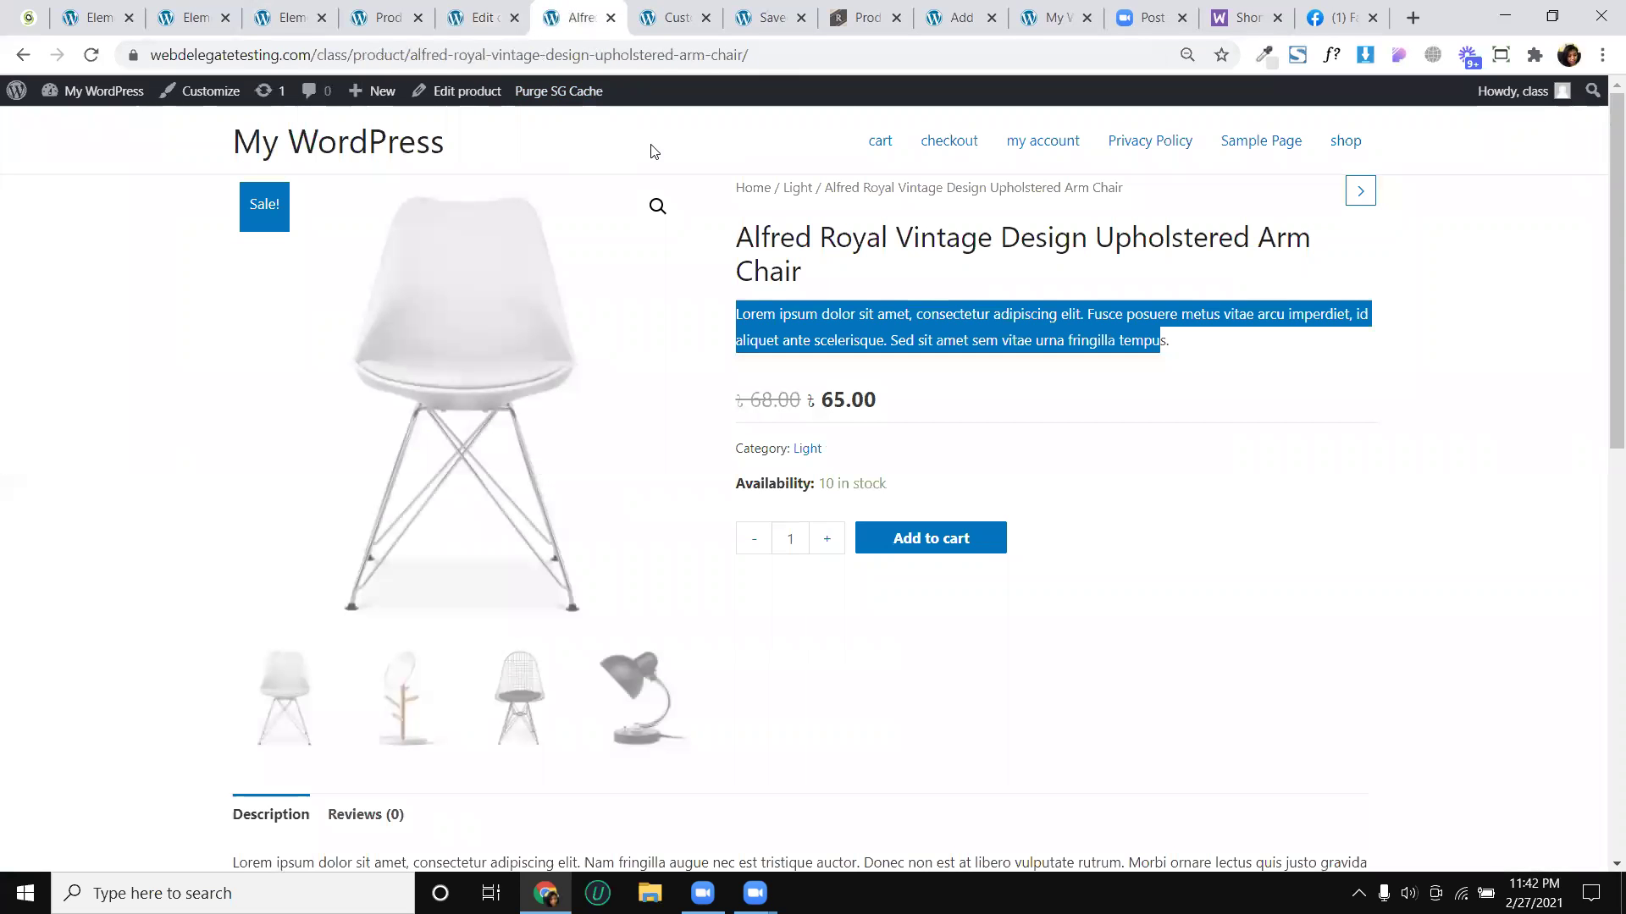
pyautogui.click(1346, 145)
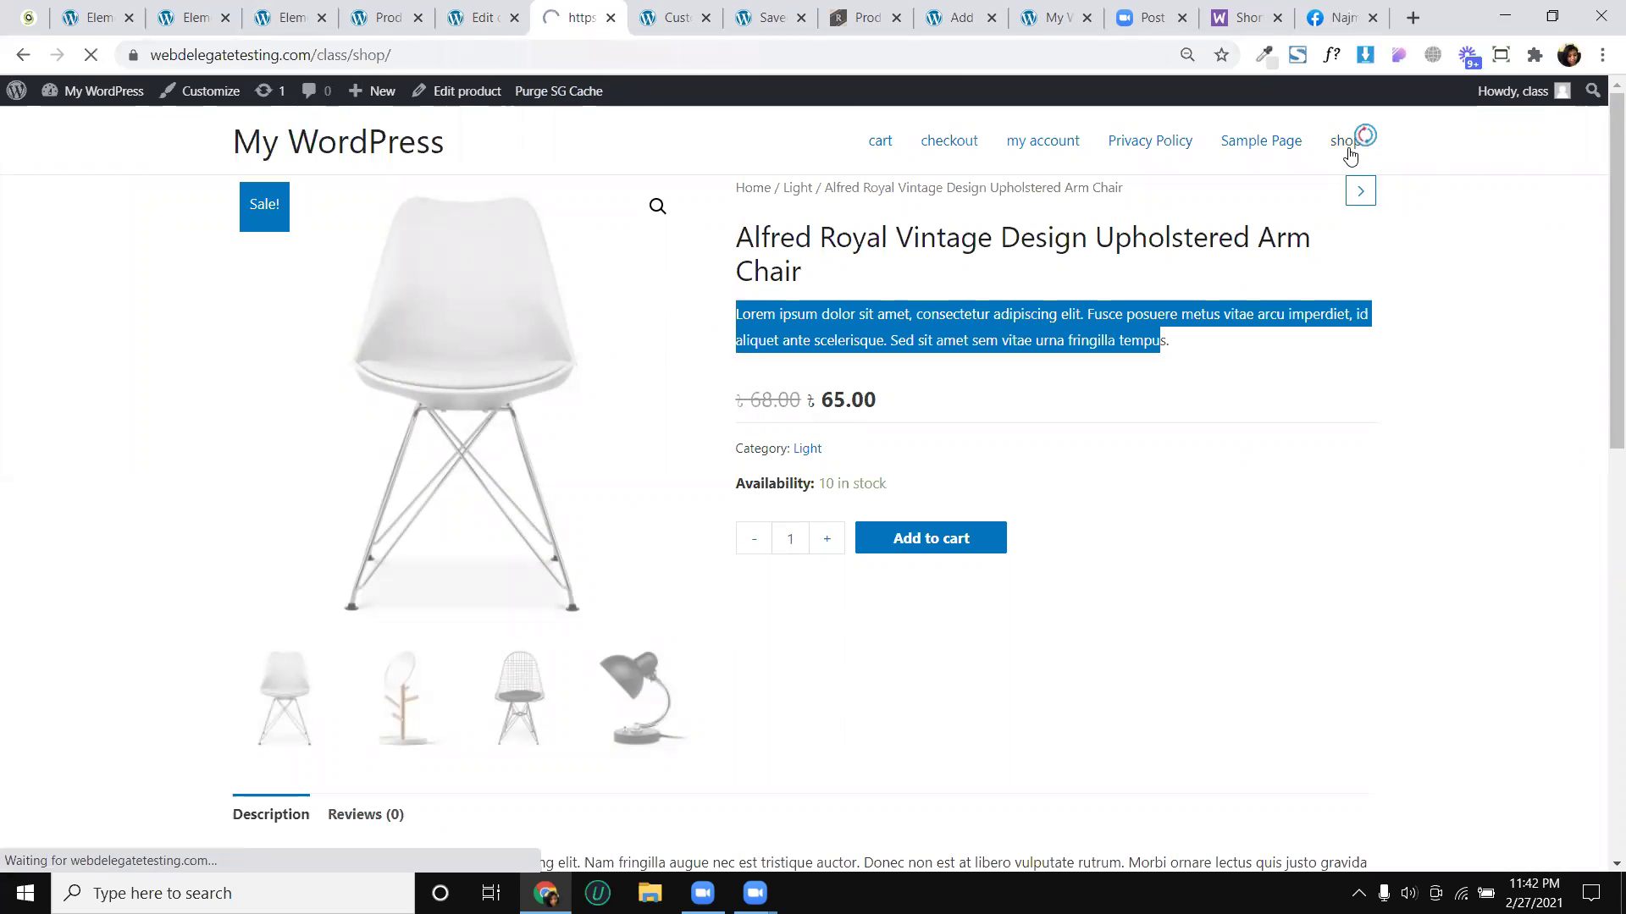
pyautogui.scroll(-2, 1100, 271)
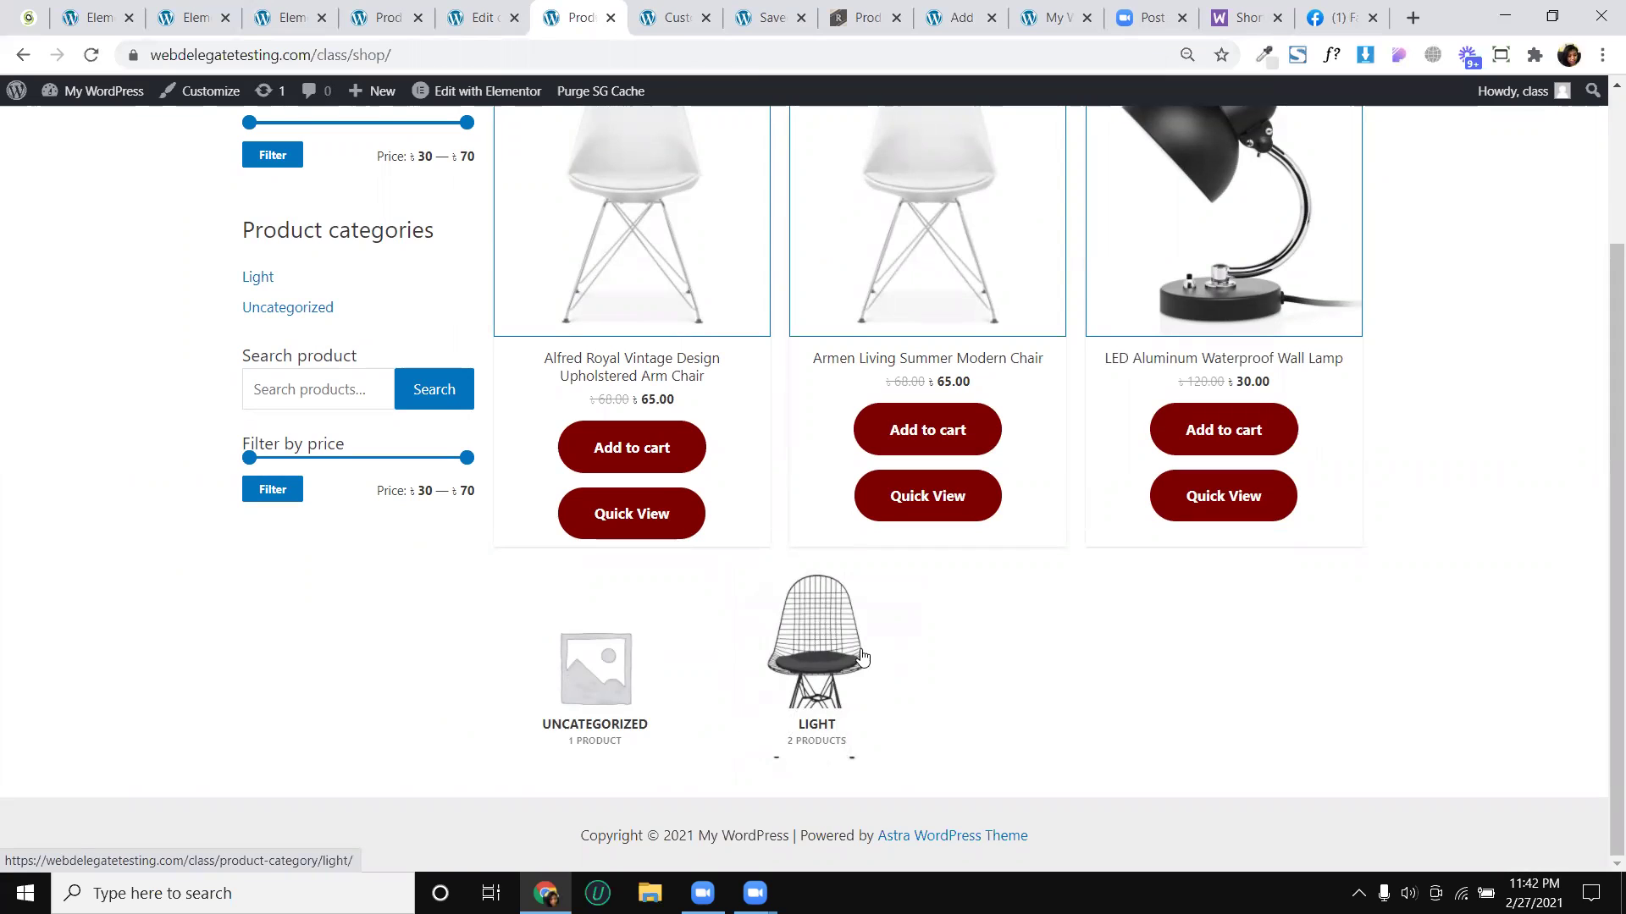
# Delete the product categories widget below the products in the Elementor archive template, update the template, and briefly view it without the editing panel
pyautogui.click(284, 17)
pyautogui.scroll(-5, 770, 562)
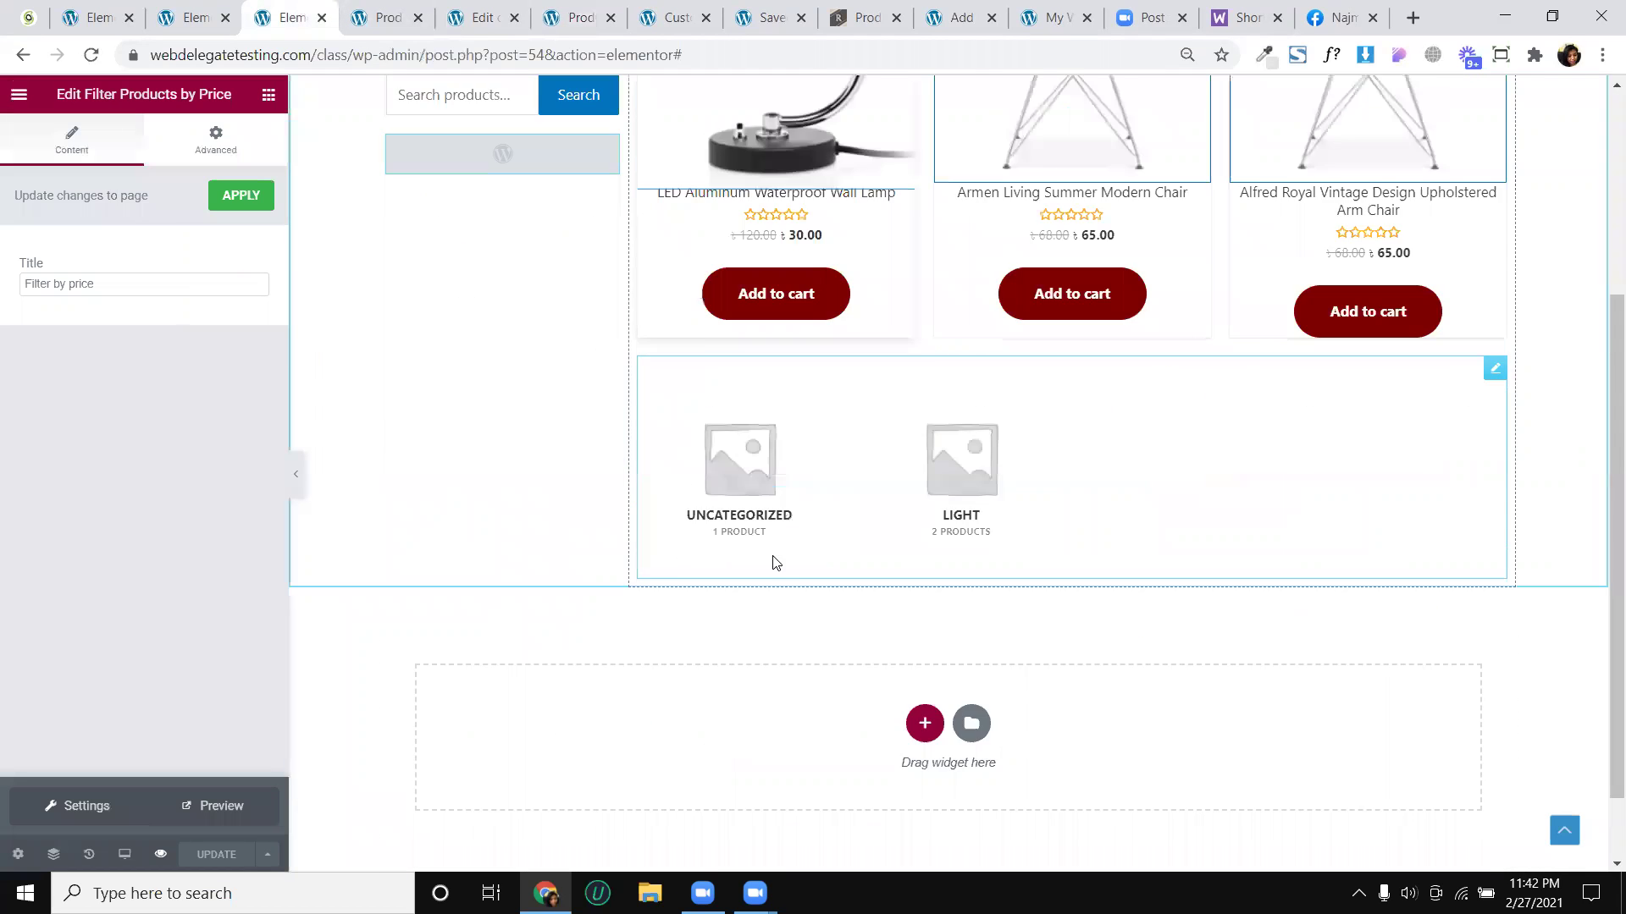
pyautogui.rightClick(1101, 383)
pyautogui.click(1132, 645)
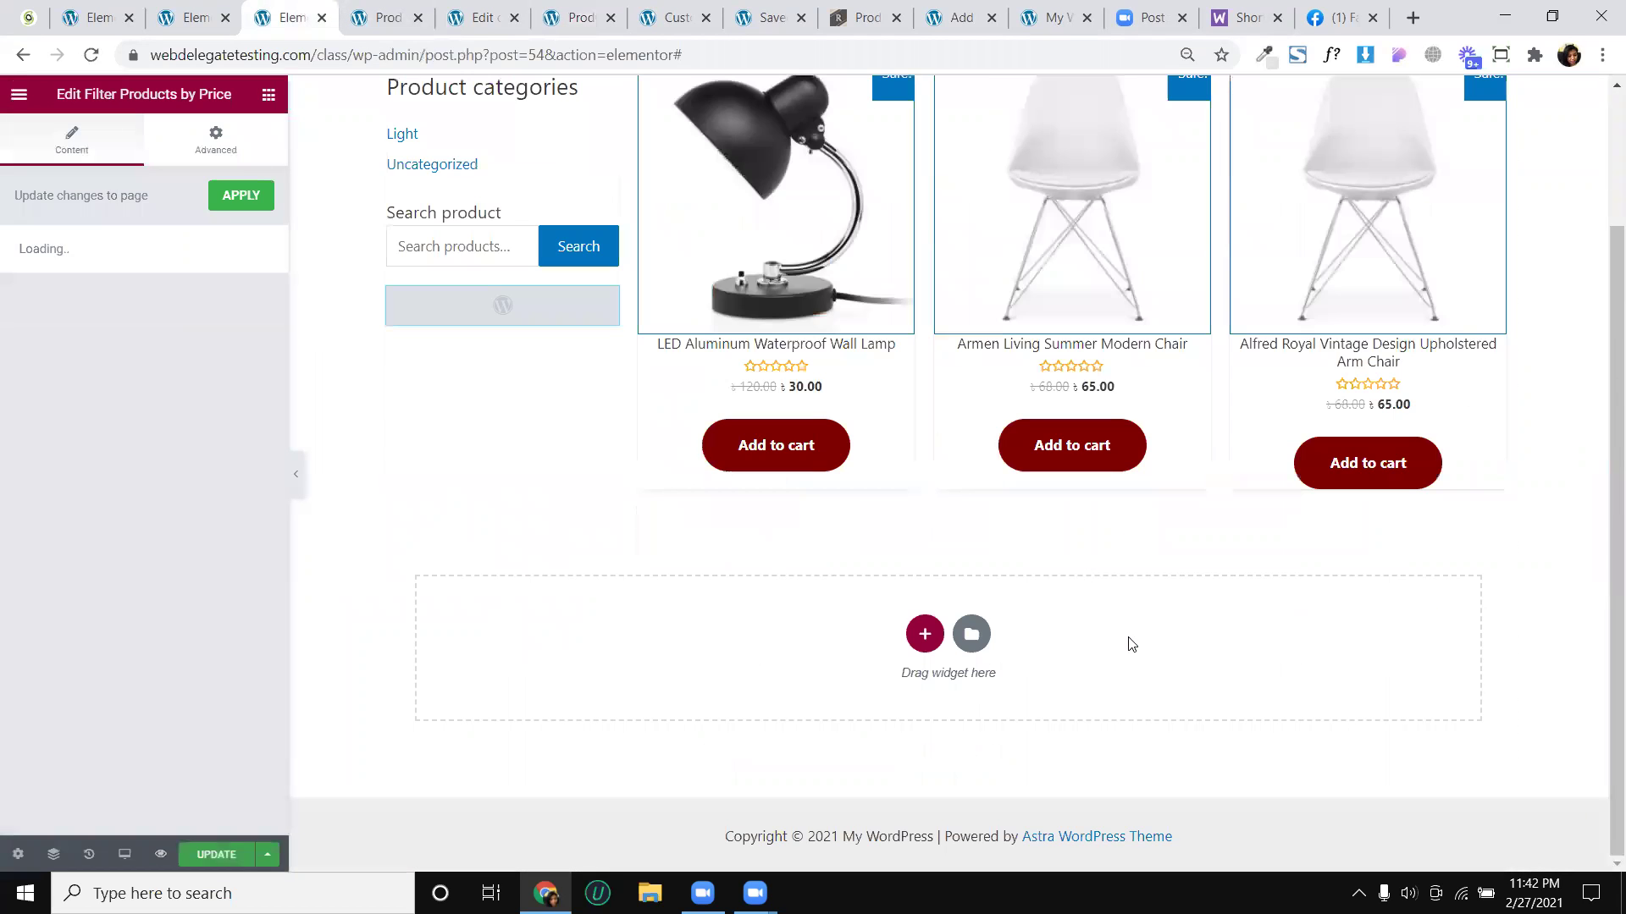
pyautogui.scroll(2, 577, 773)
pyautogui.click(216, 855)
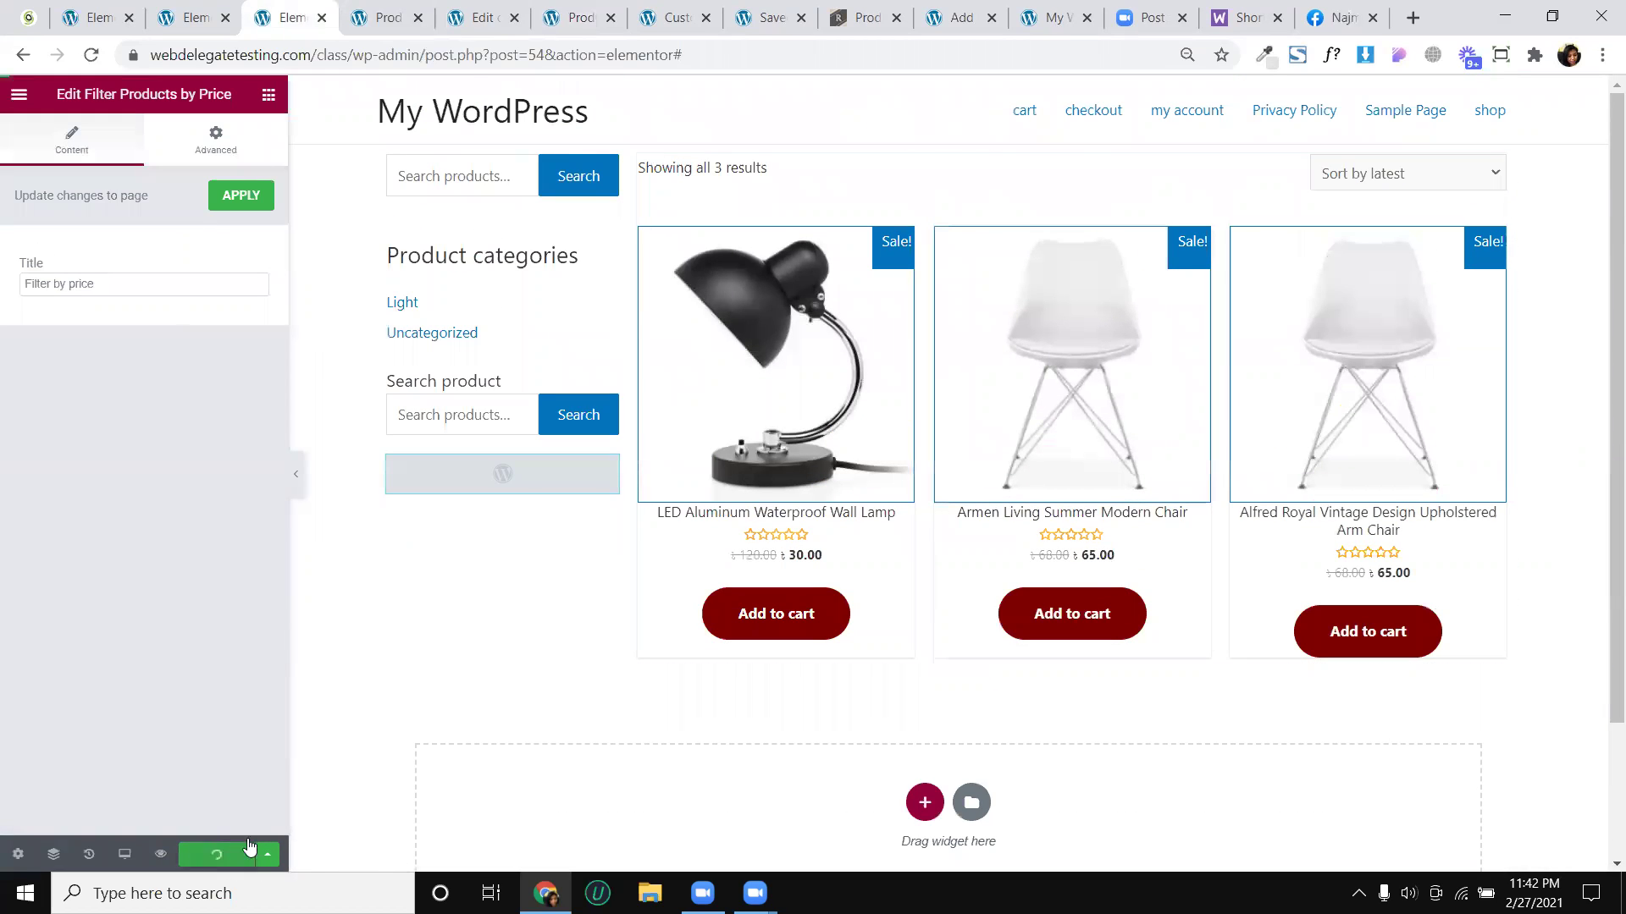
pyautogui.click(300, 479)
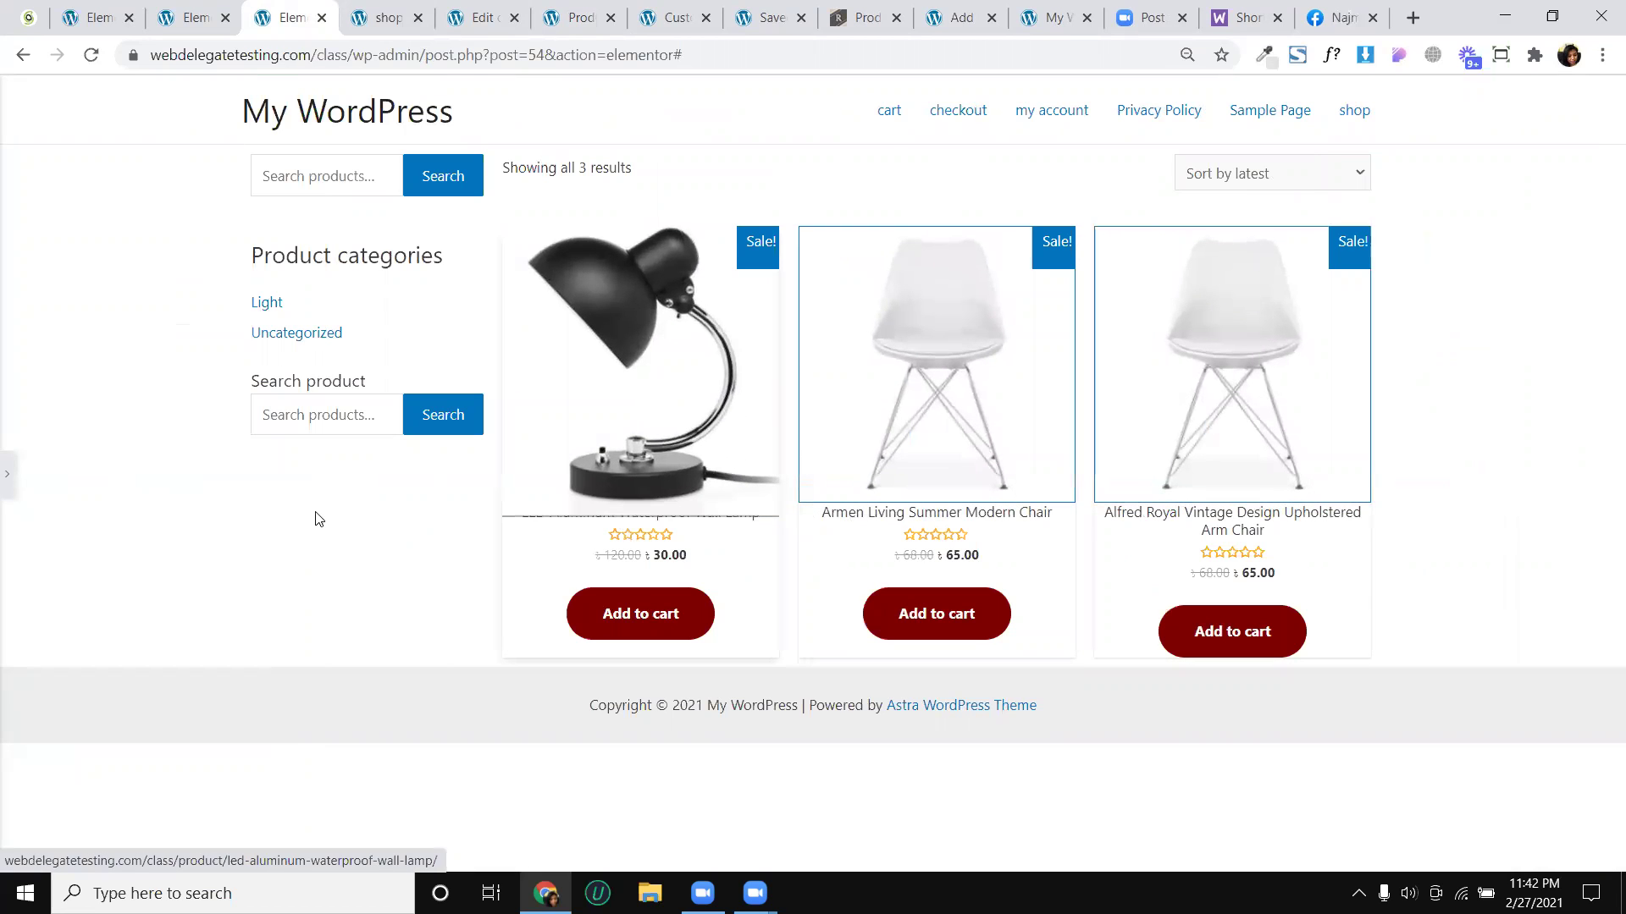
pyautogui.click(6, 473)
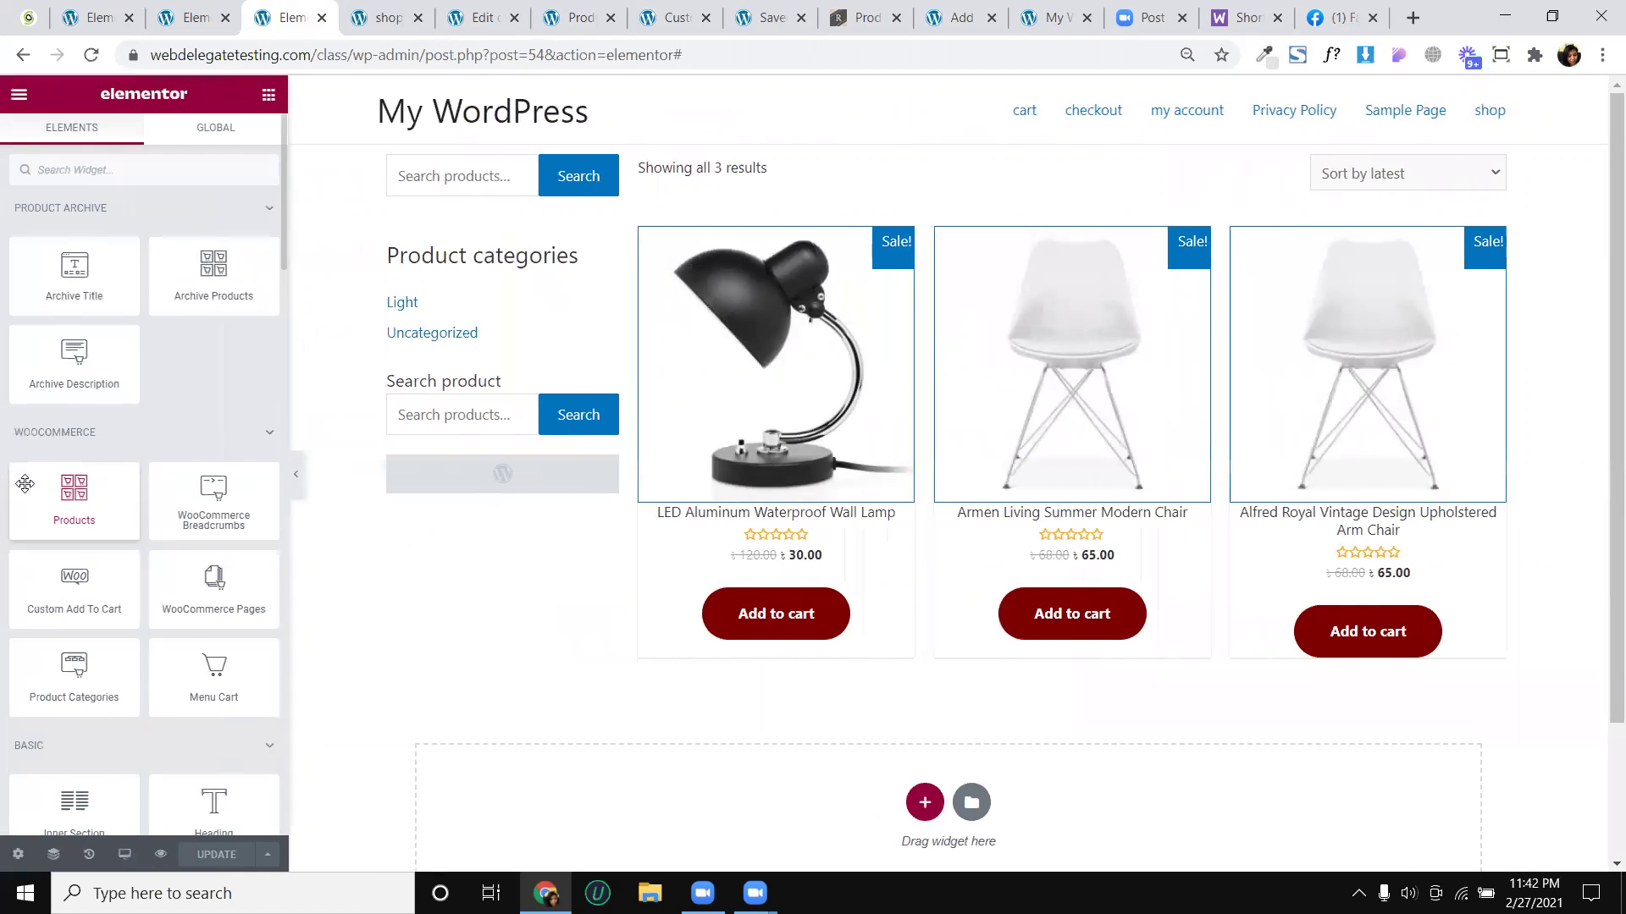